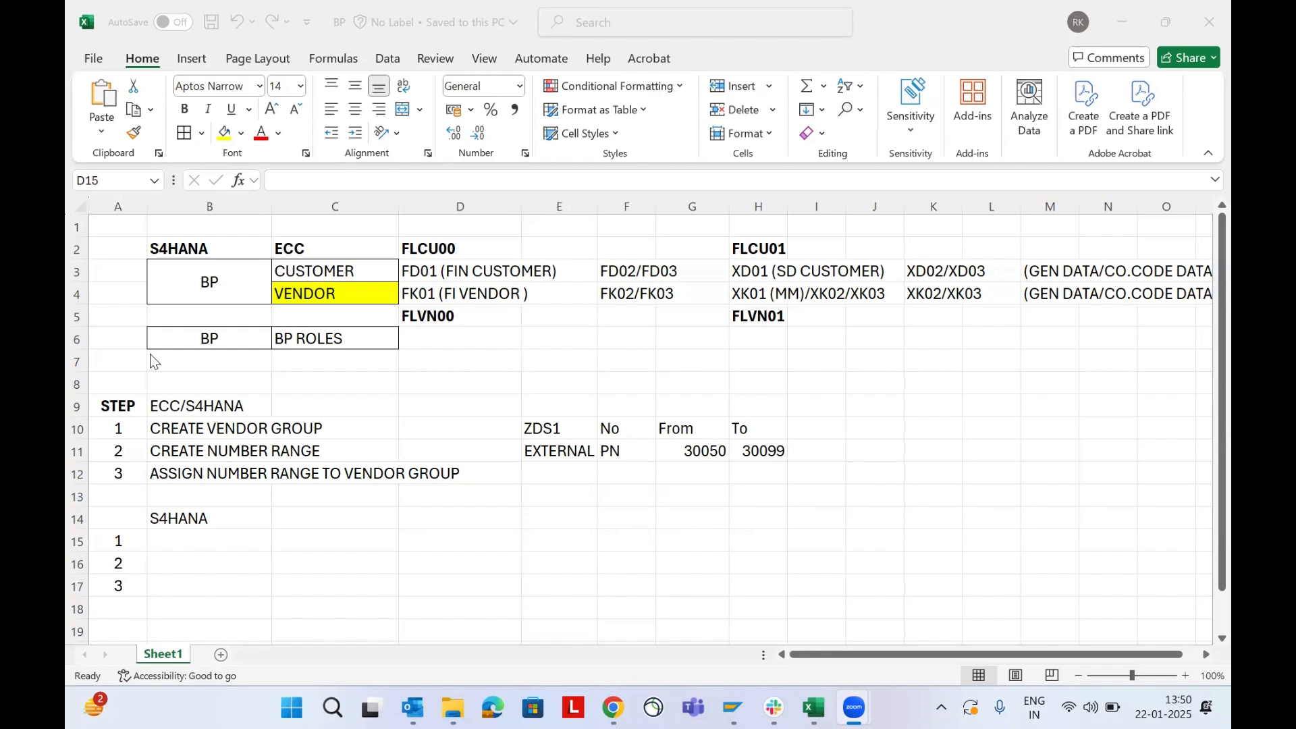
Review the BP entry under S4HANA against the CUSTOMER and VENDOR entries under ECC.
click(220, 266)
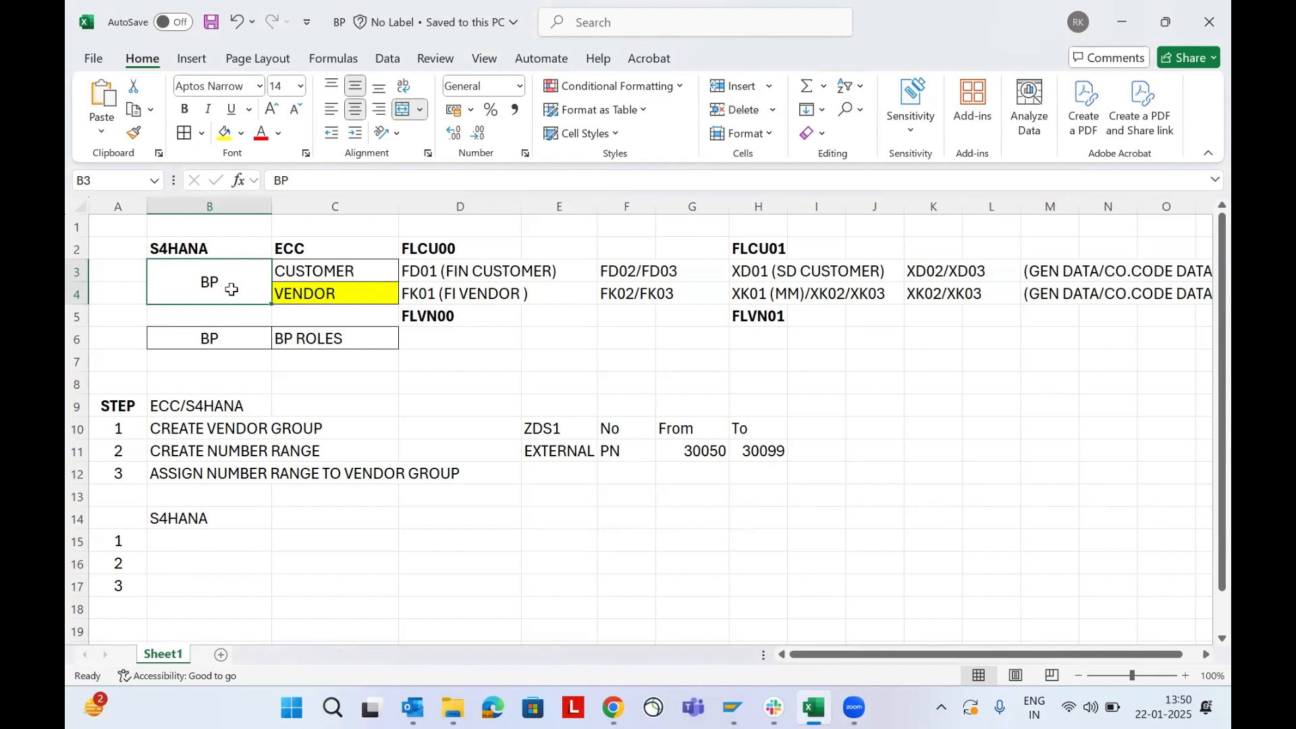
click(310, 250)
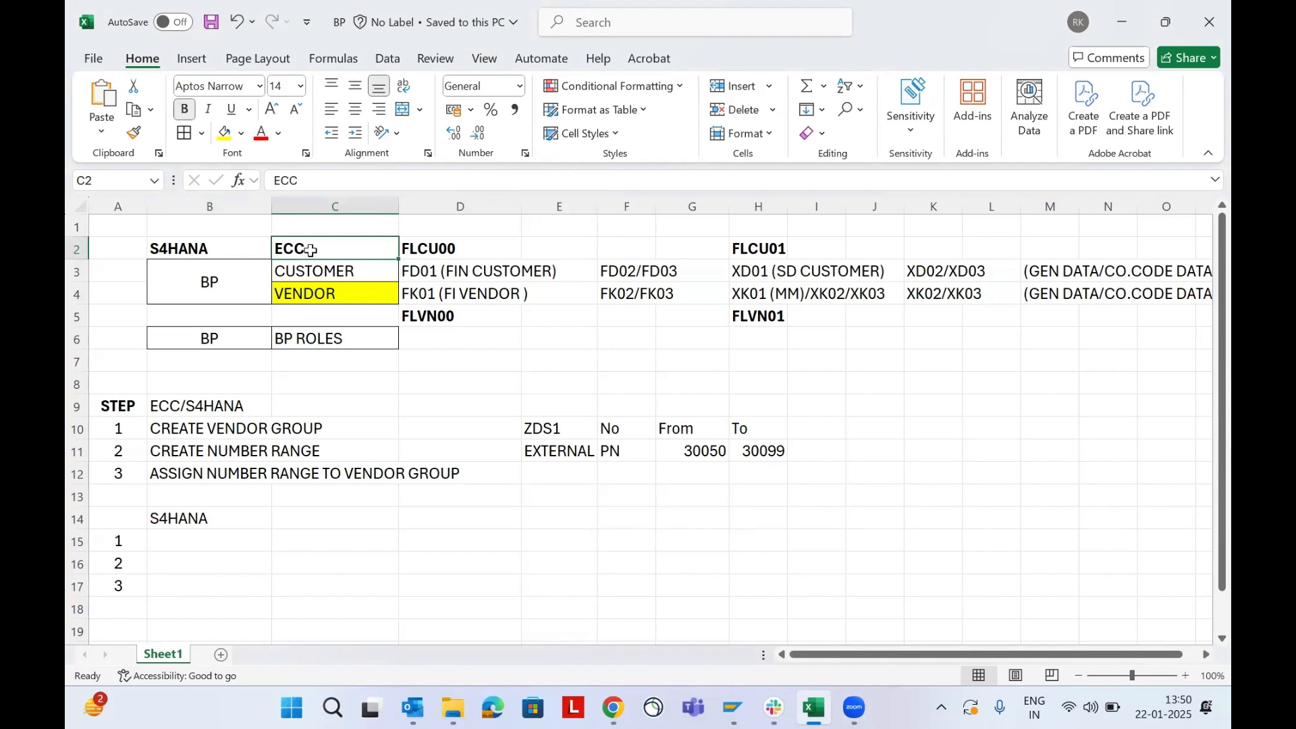
click(312, 270)
click(312, 292)
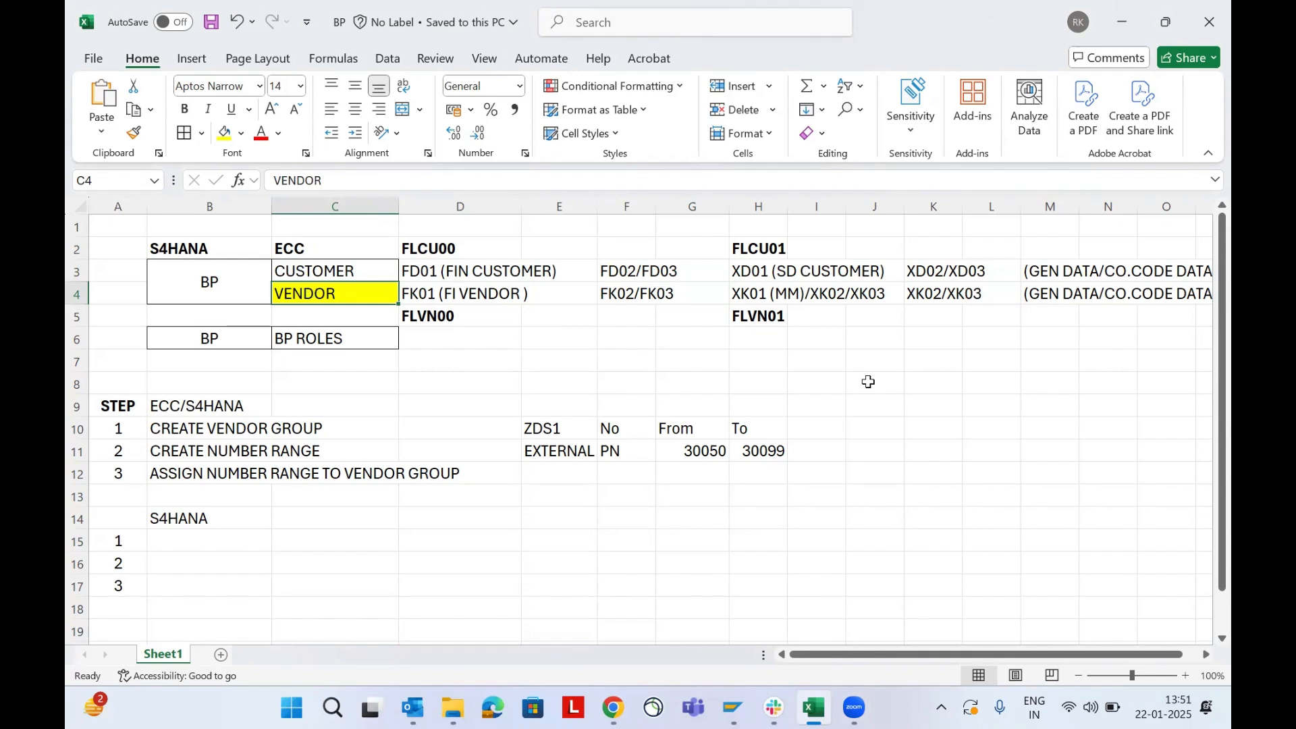
scroll(868, 382, right, 2)
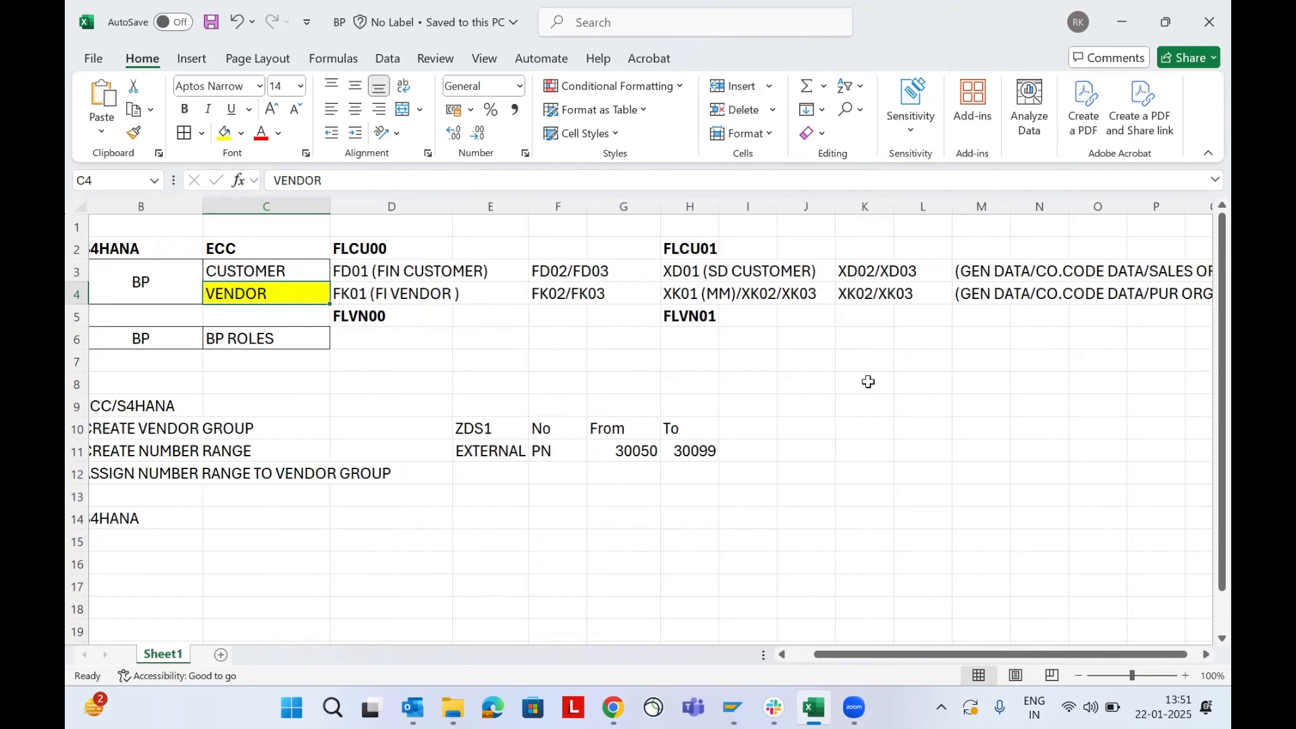
scroll(533, 397, left, 2)
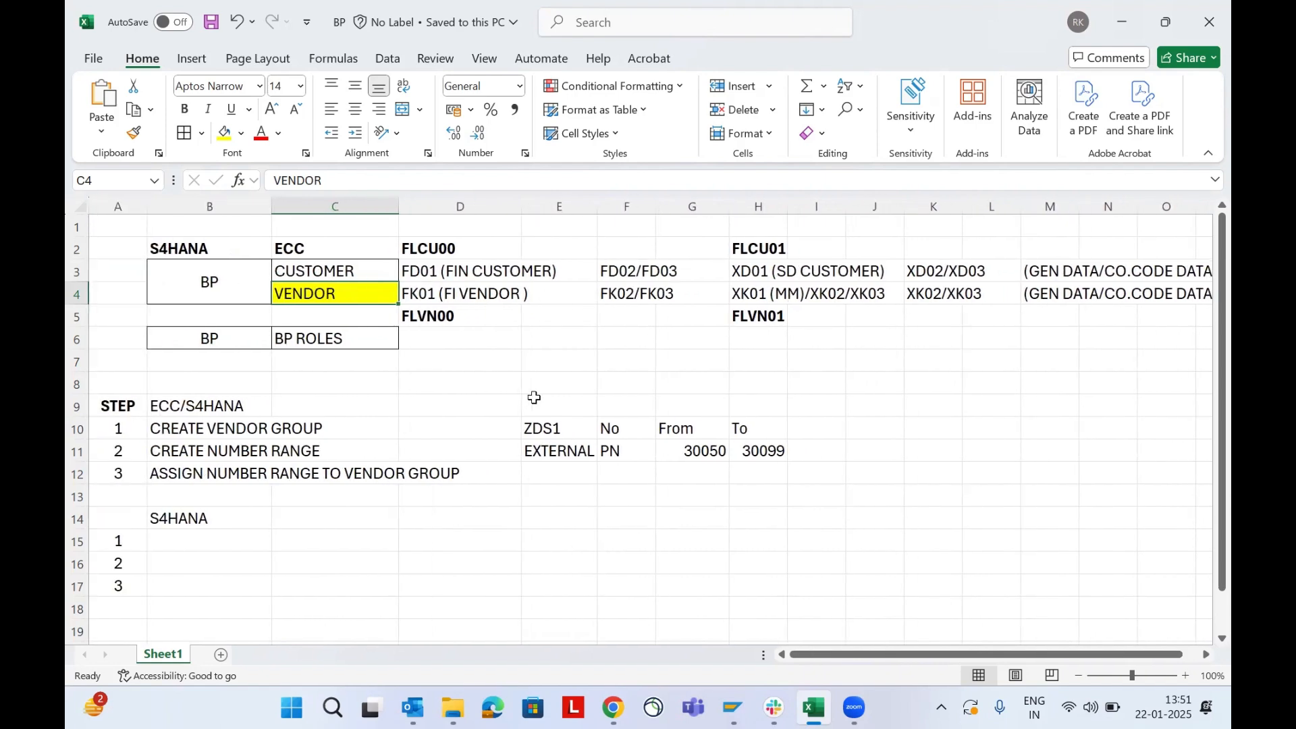
Examine the general, company code, sales org and purchasing org data descriptions in column M for the customer and vendor rows.
scroll(533, 398, right, 3)
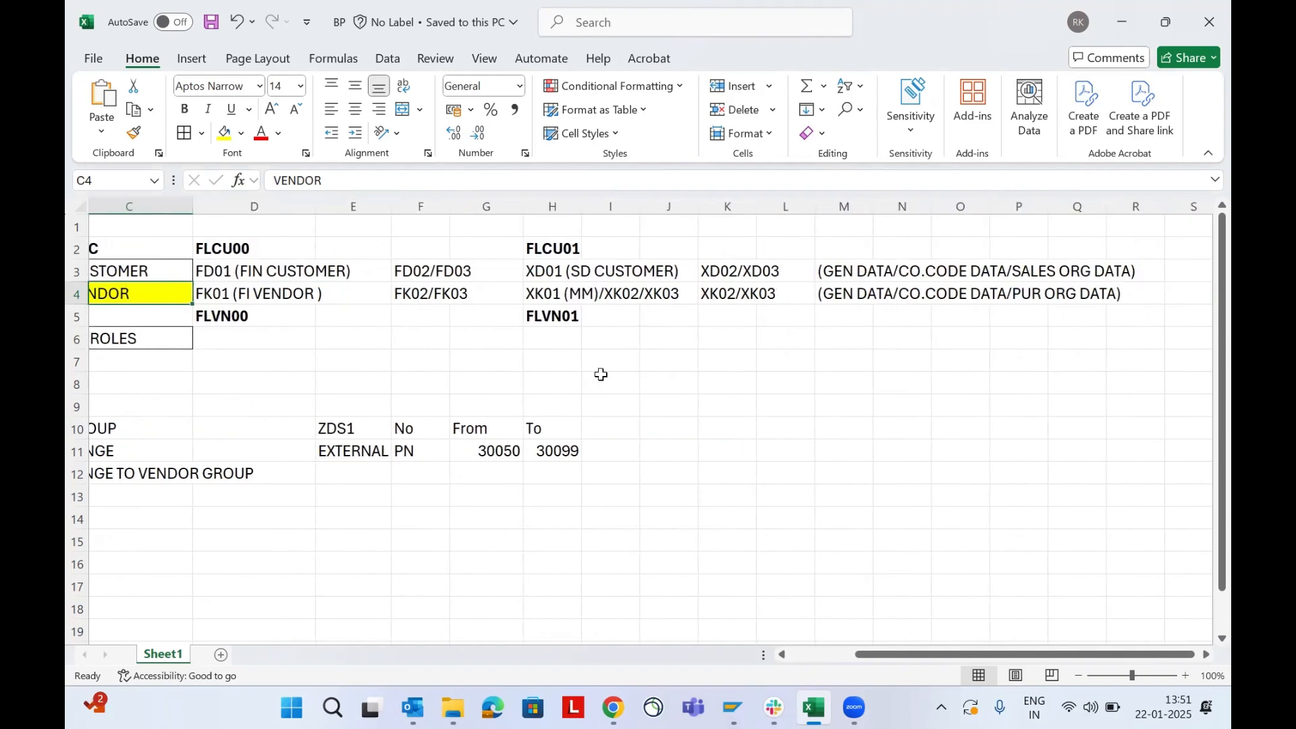
click(853, 266)
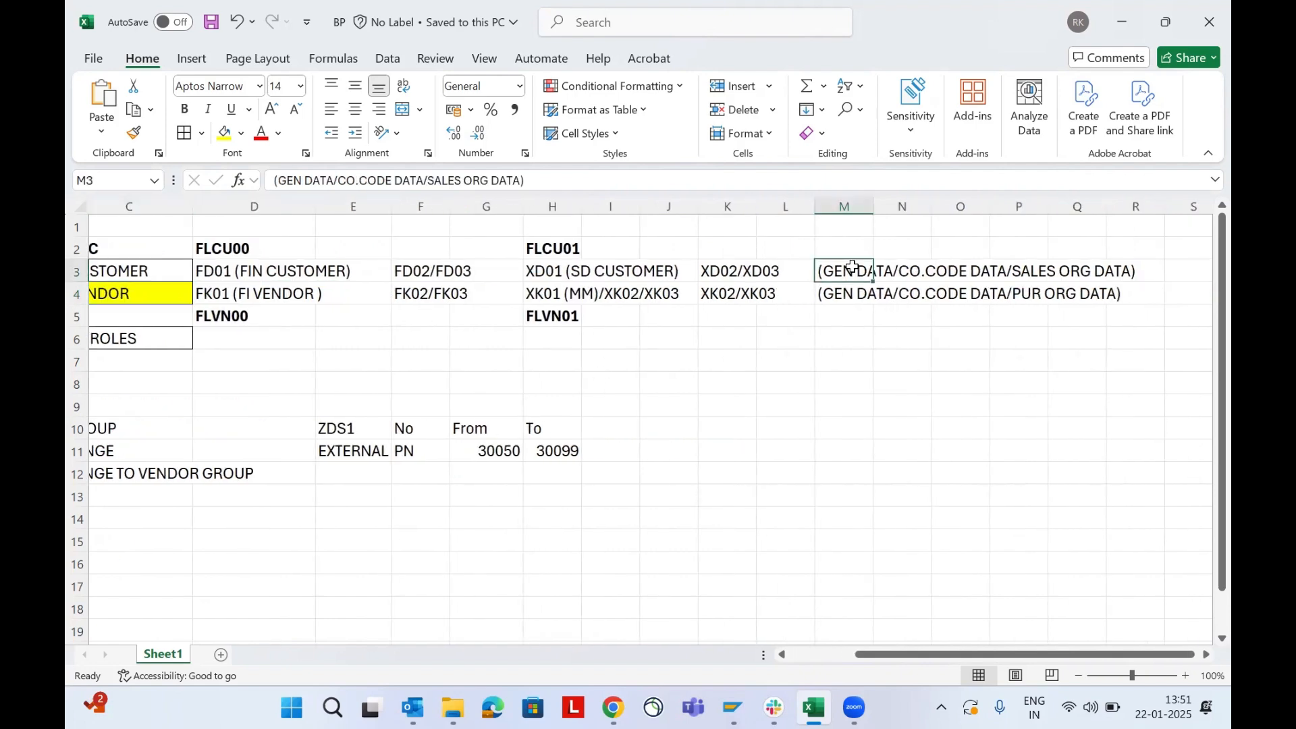
click(935, 273)
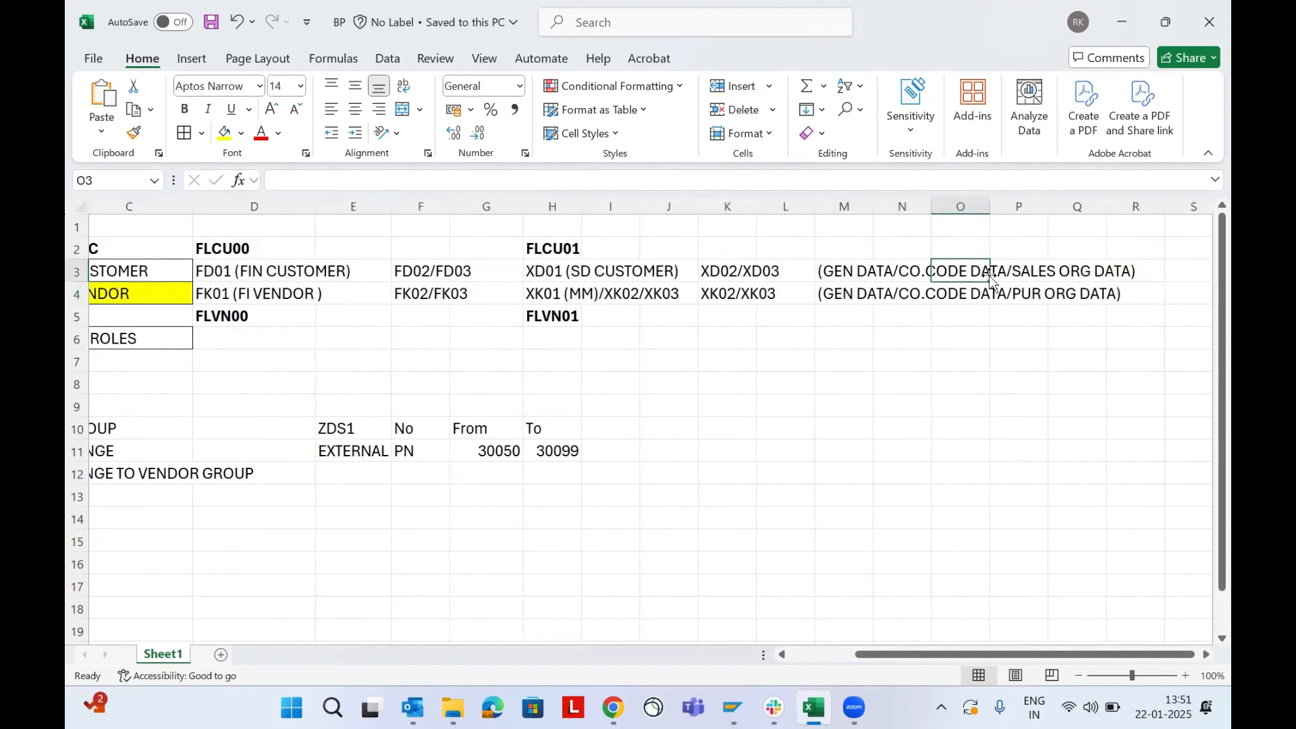
click(1046, 272)
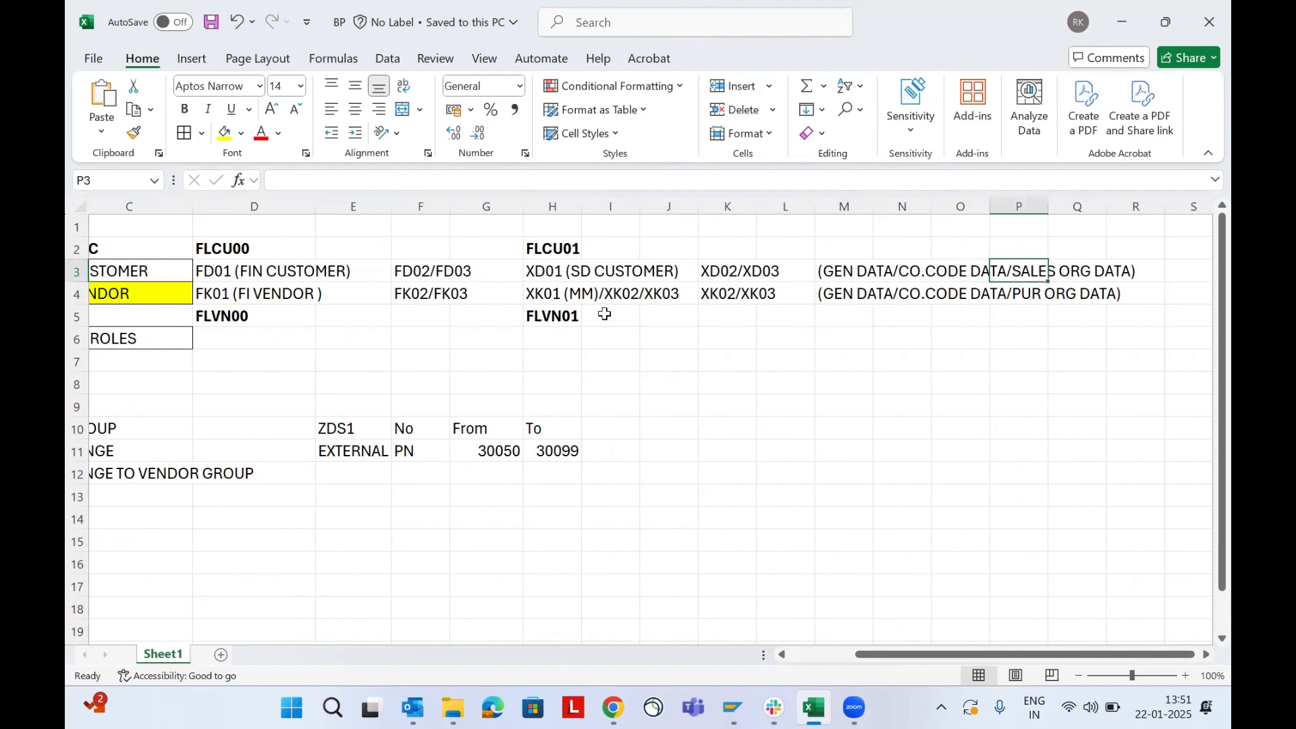
drag(834, 295, 1143, 290)
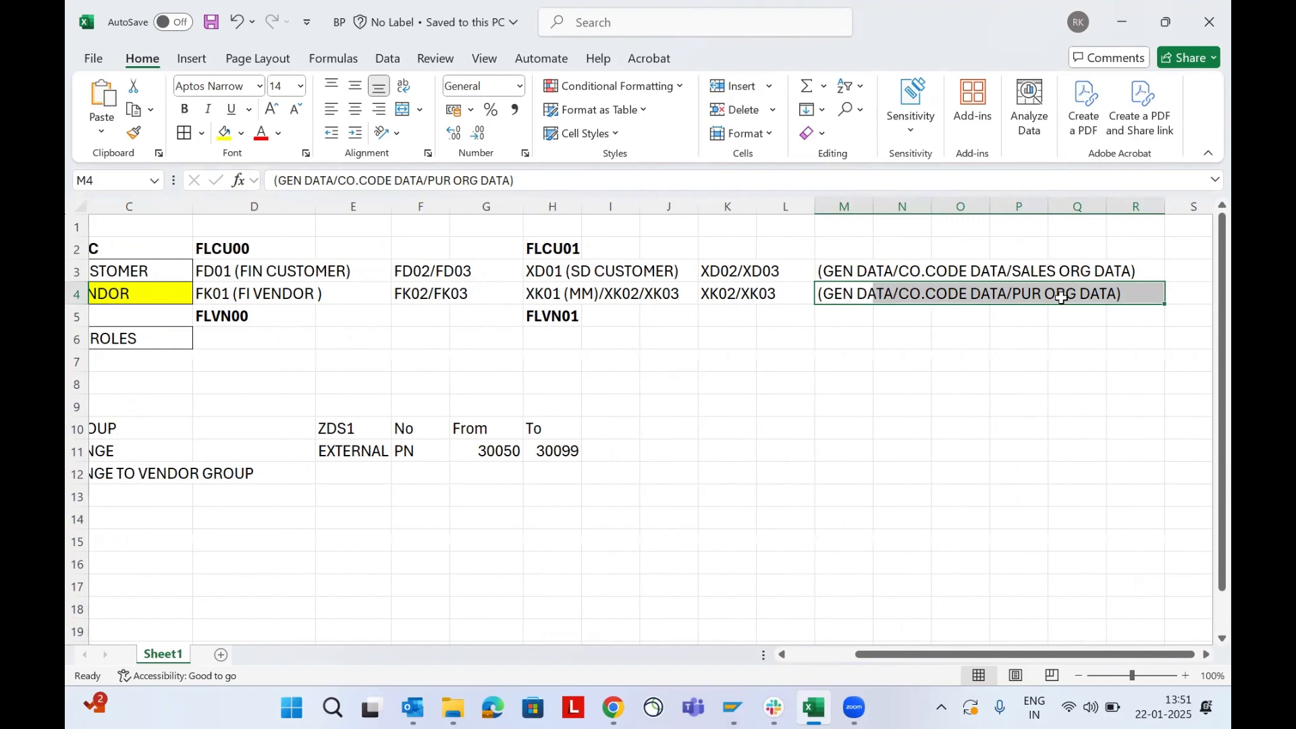
click(924, 405)
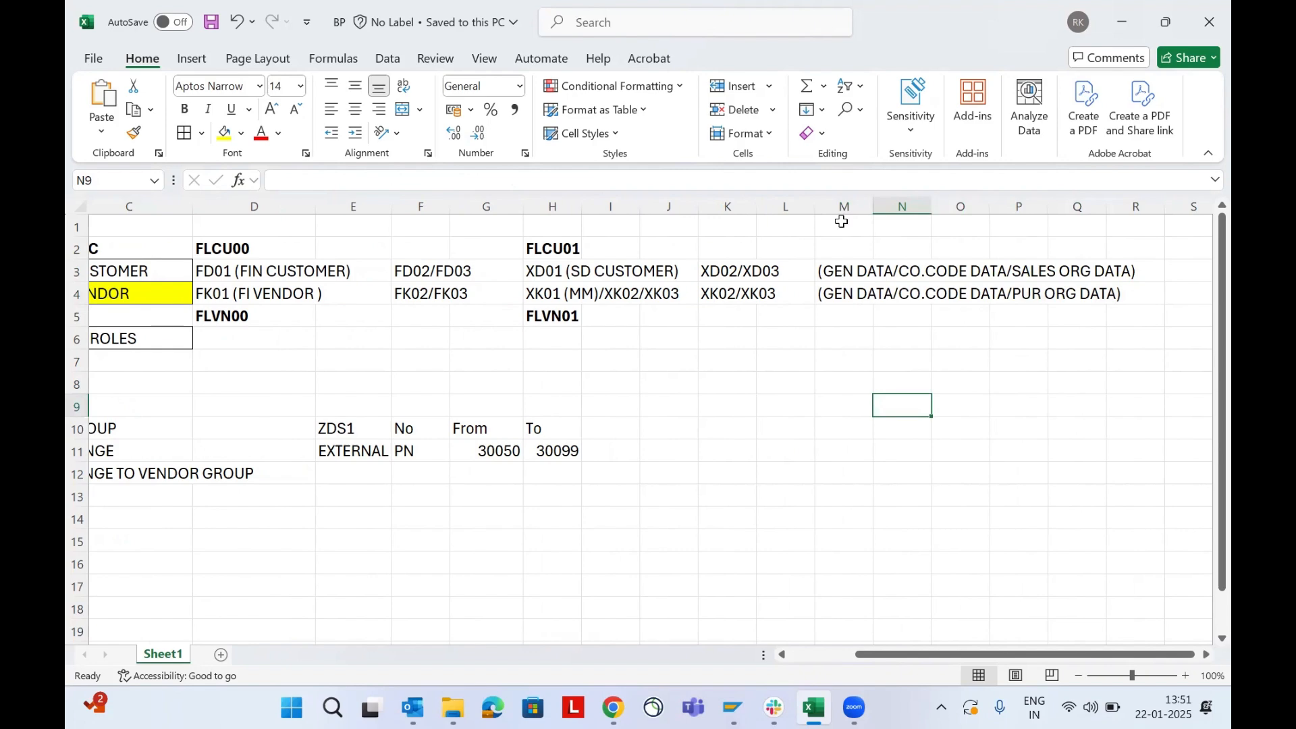
drag(842, 207, 935, 207)
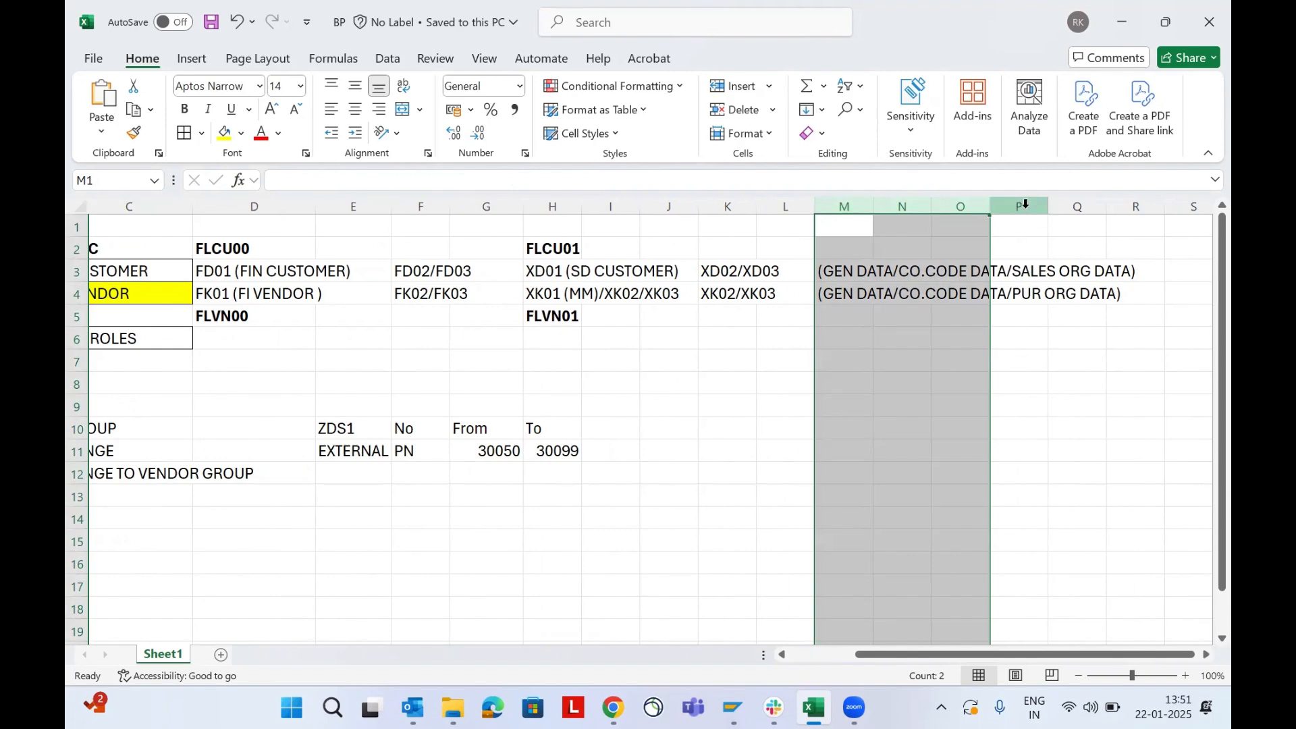
click(1023, 208)
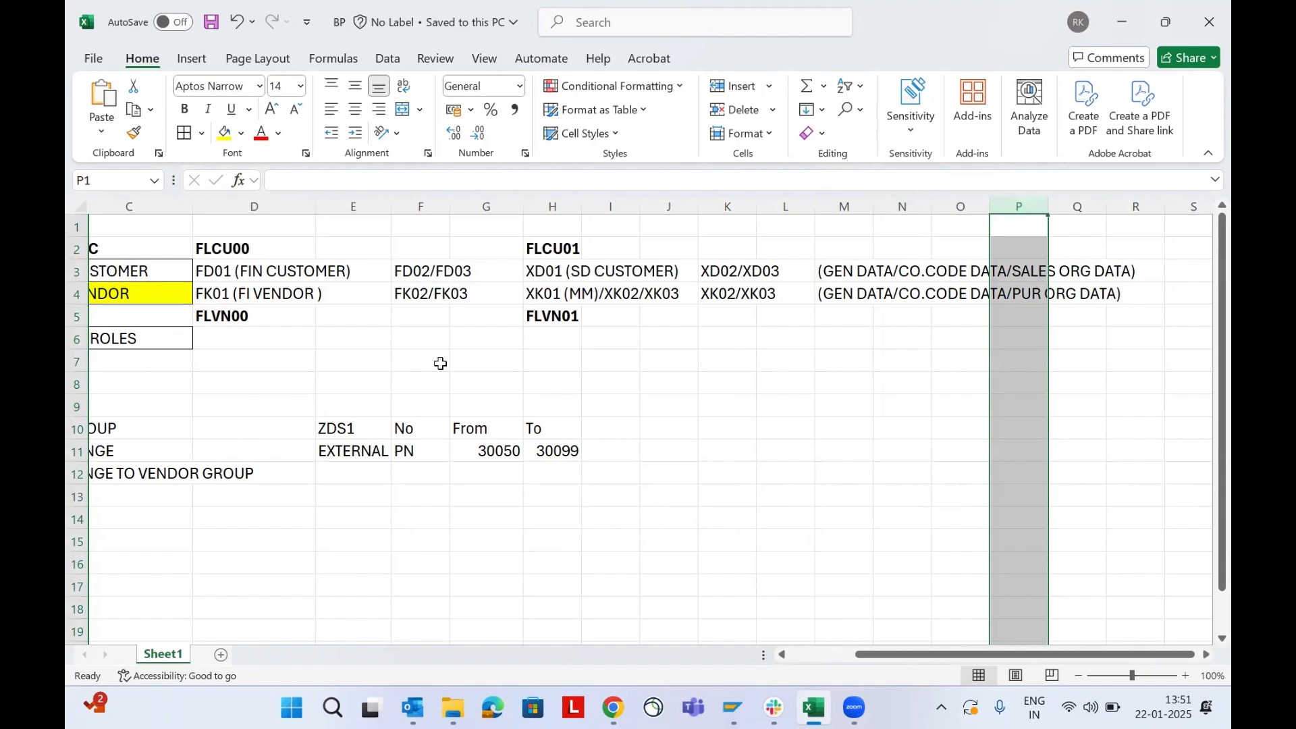
scroll(440, 363, left, 3)
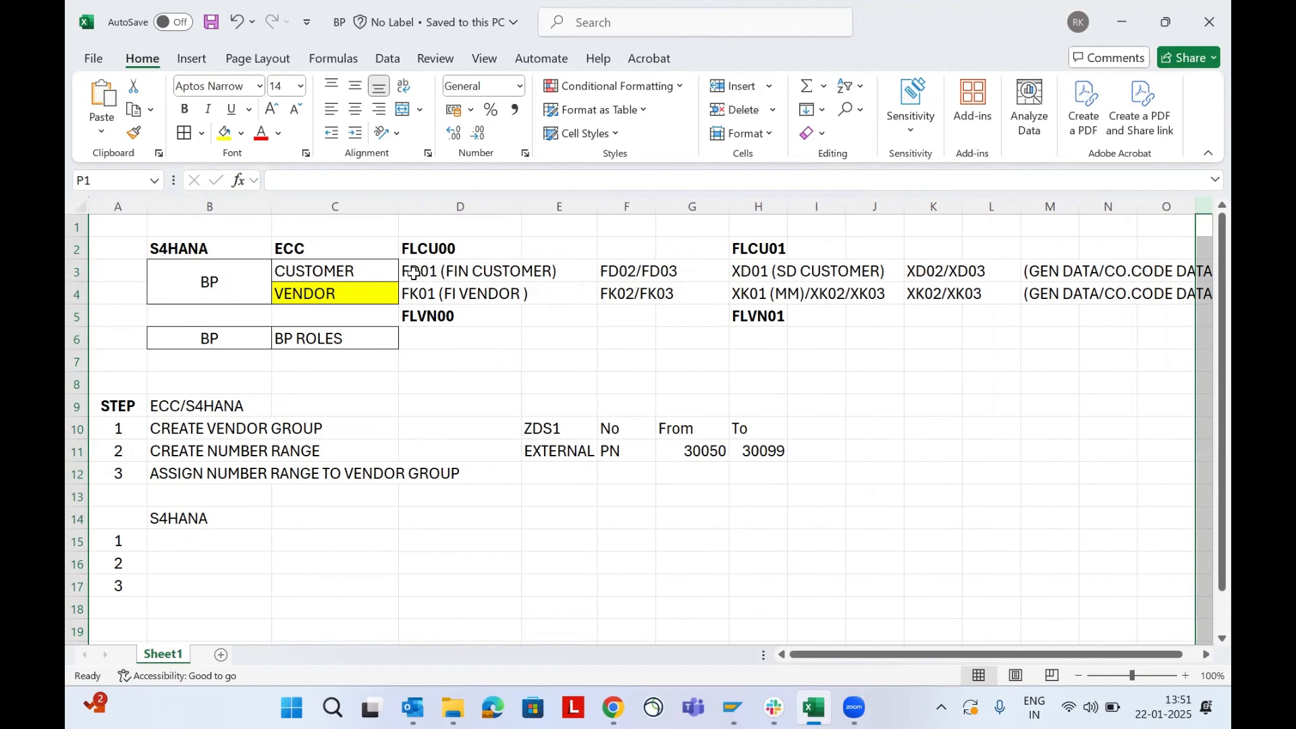
Examine the ECC customer transaction codes in row 3, covering the FIN customer and SD customer entries.
click(424, 273)
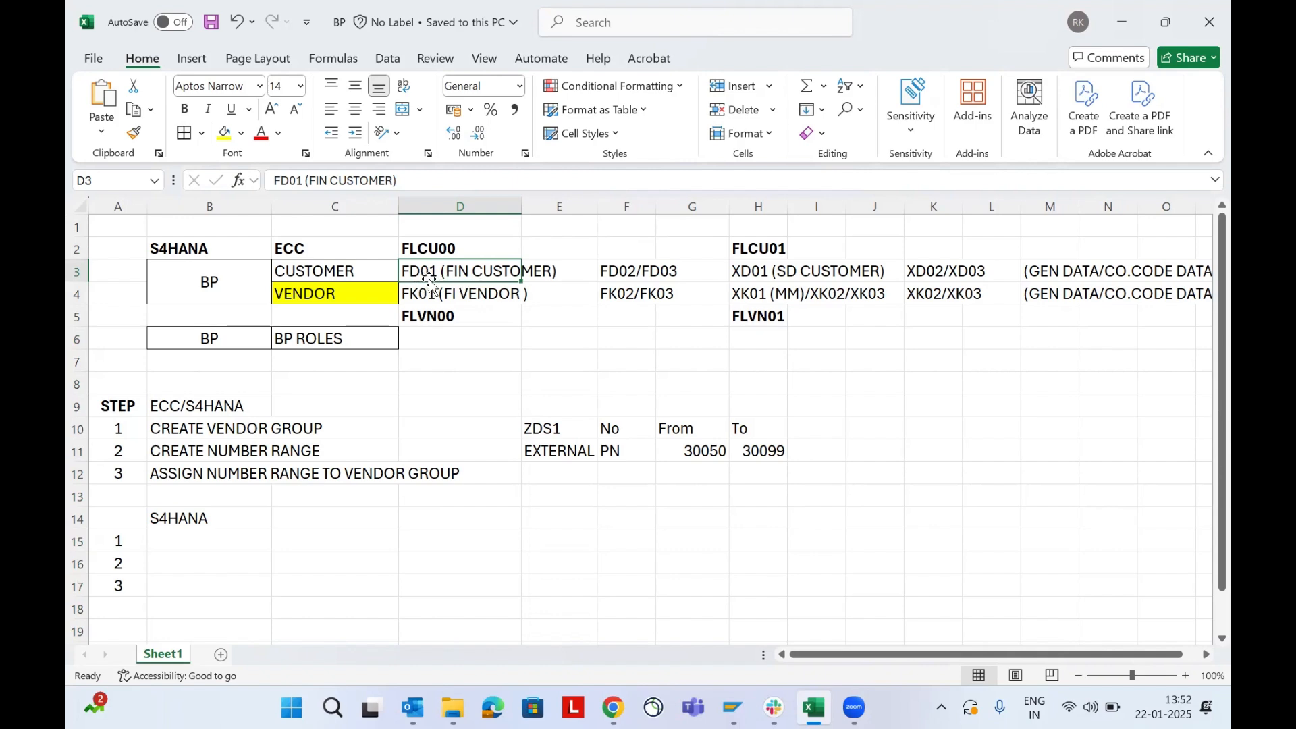
click(616, 273)
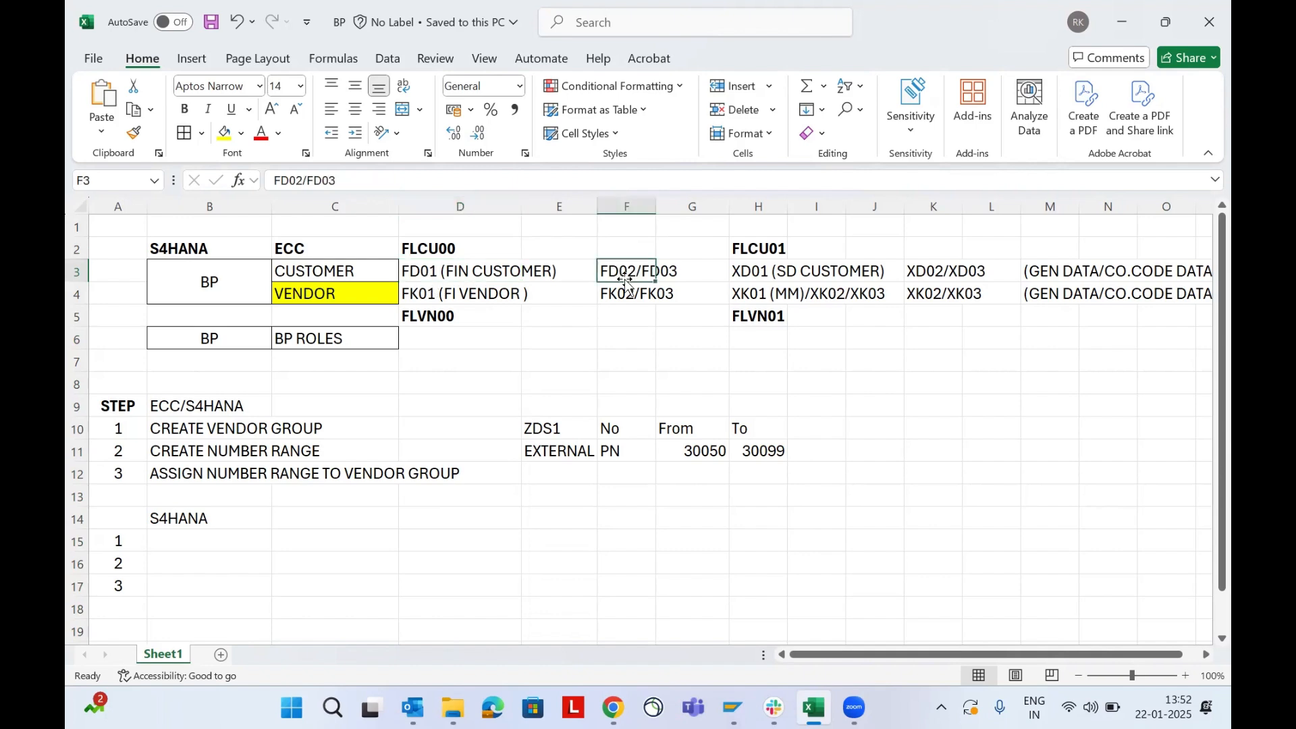
click(666, 329)
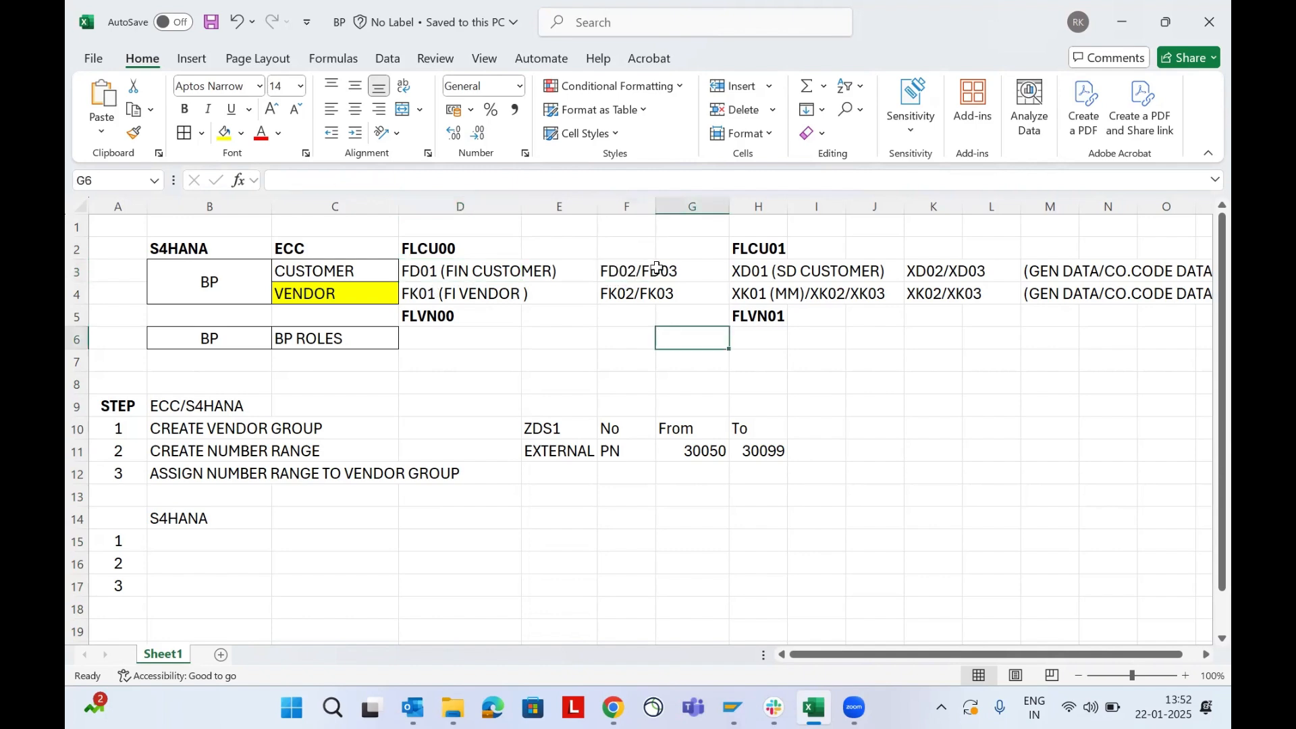
click(755, 271)
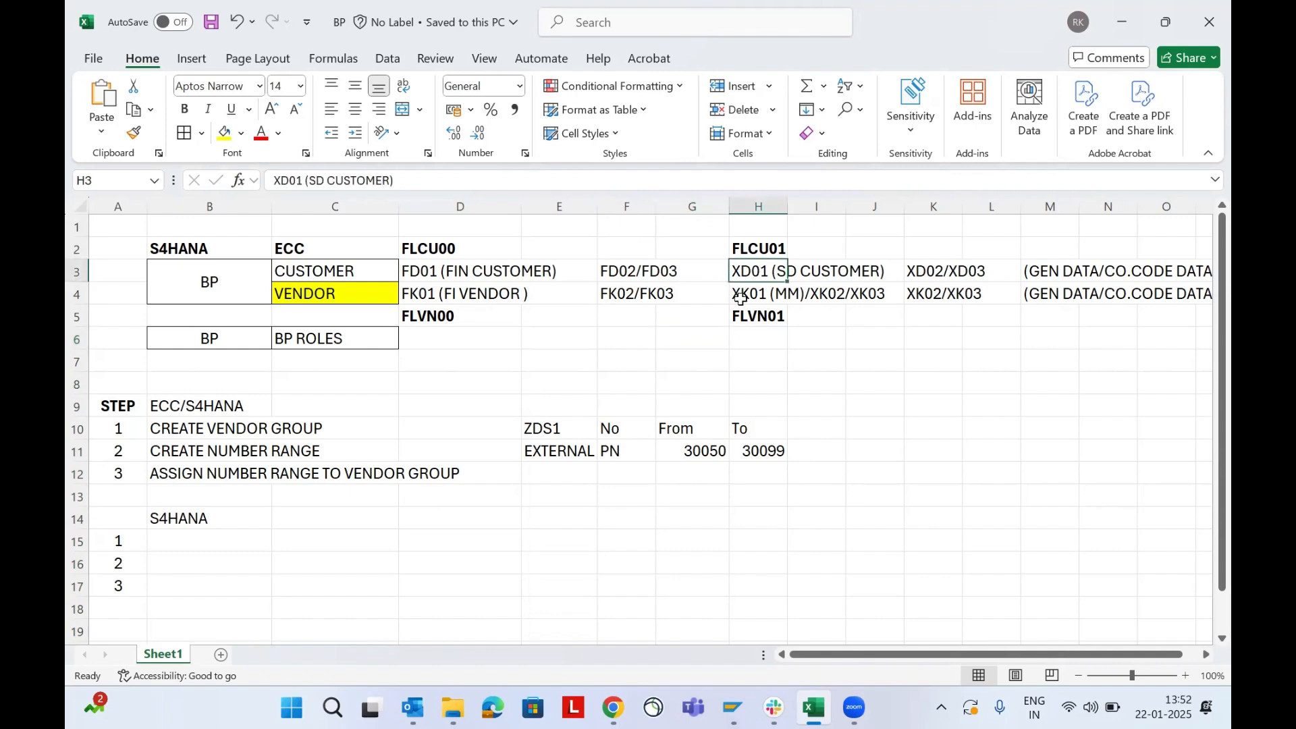
click(925, 271)
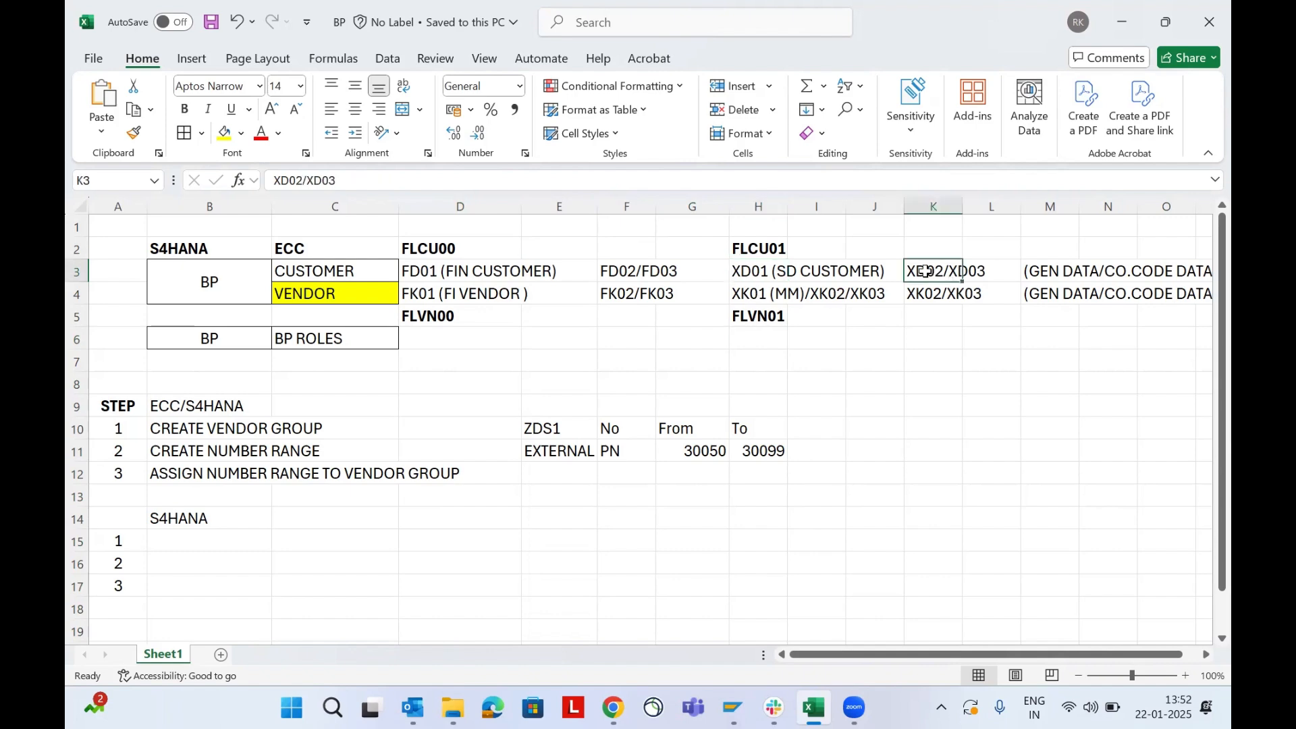
click(987, 278)
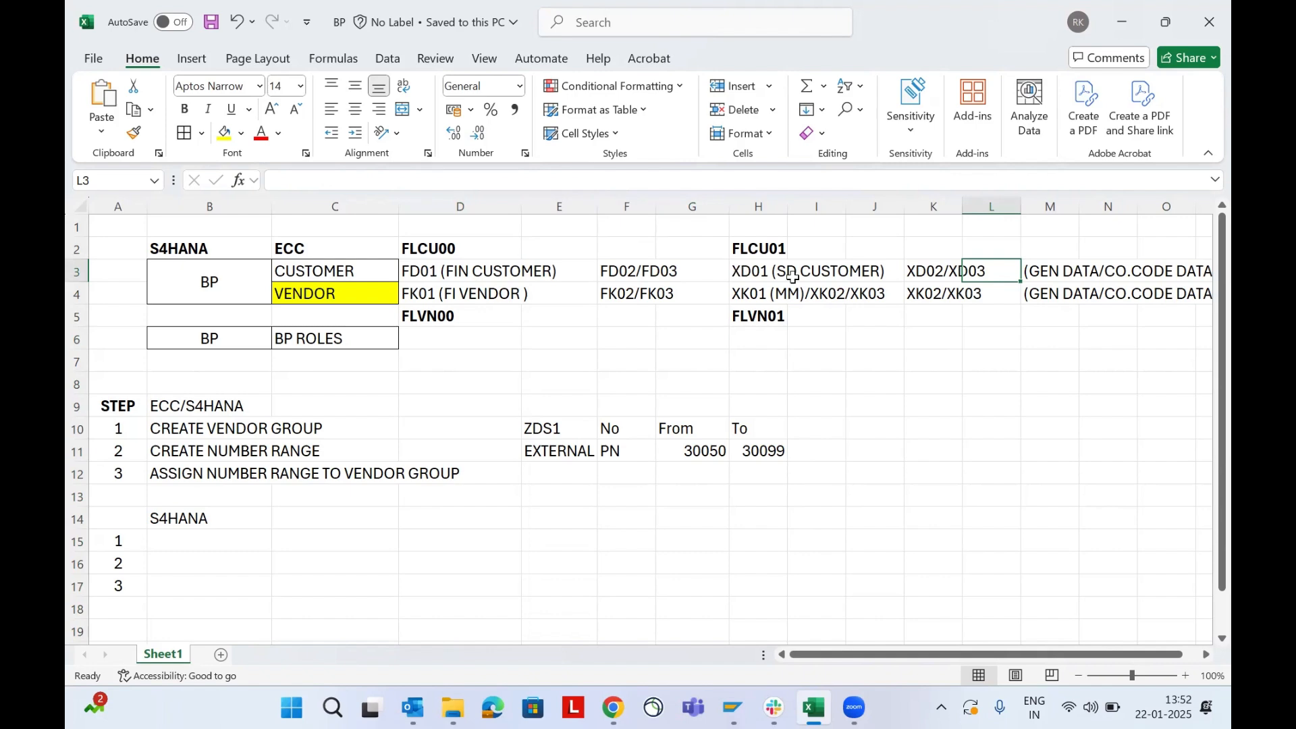
click(310, 272)
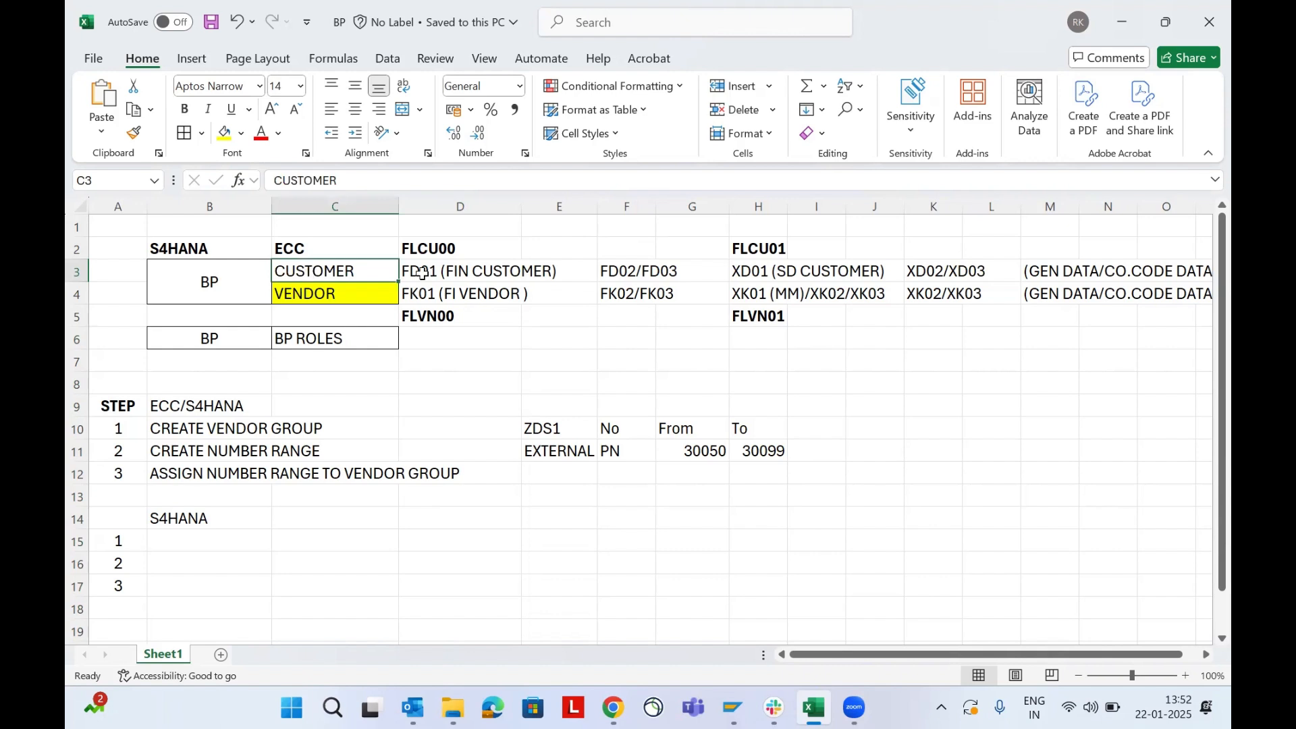
click(459, 271)
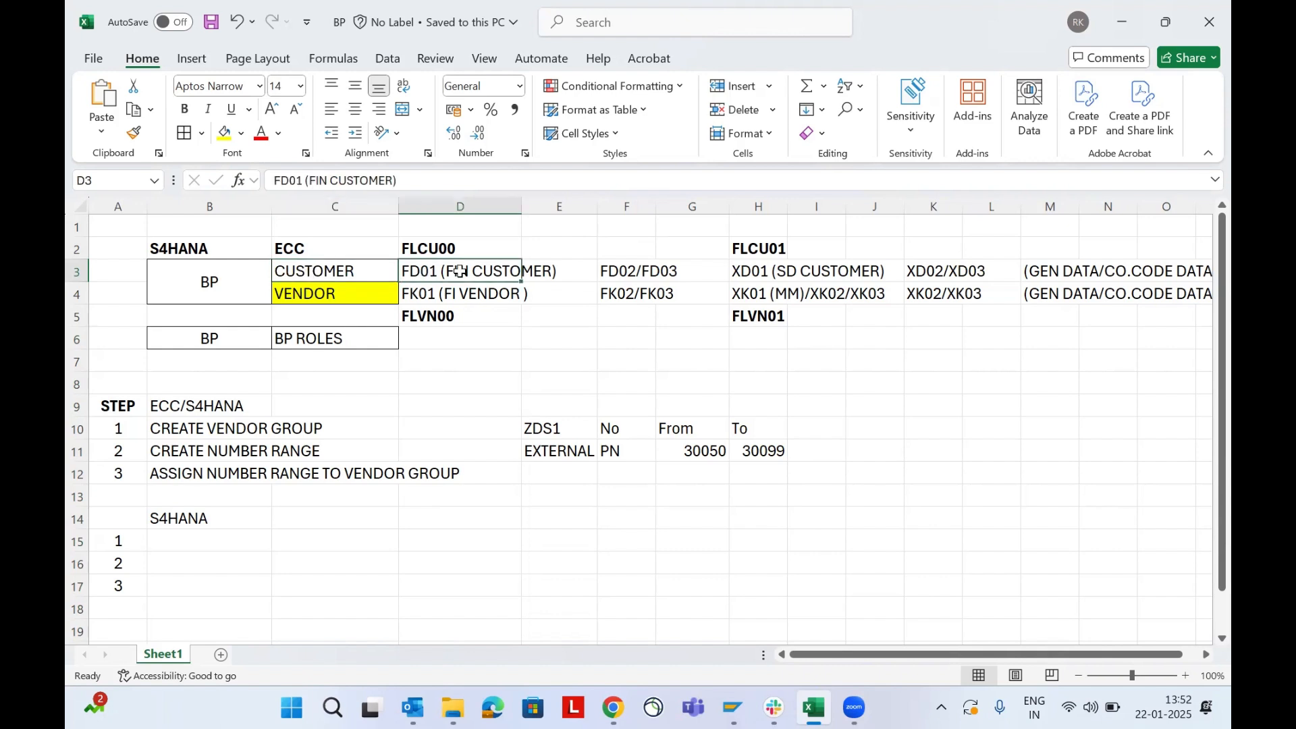
click(340, 266)
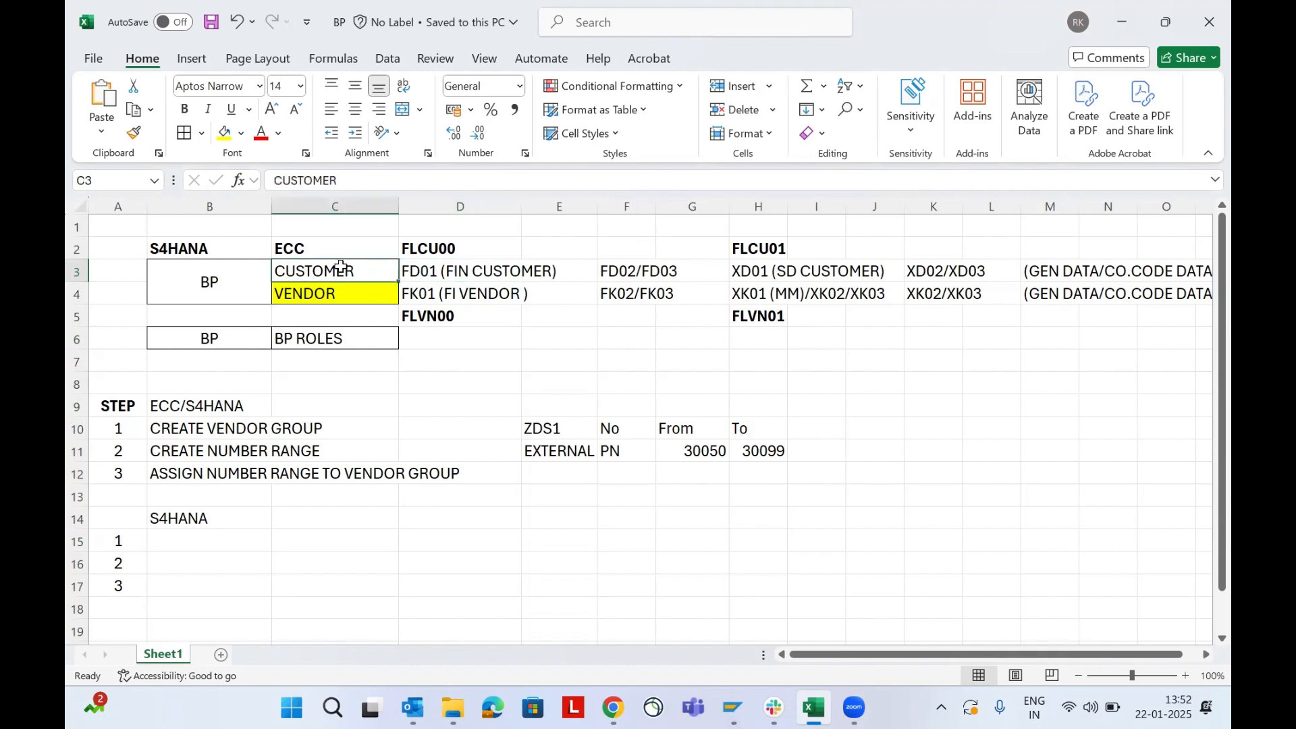
click(414, 280)
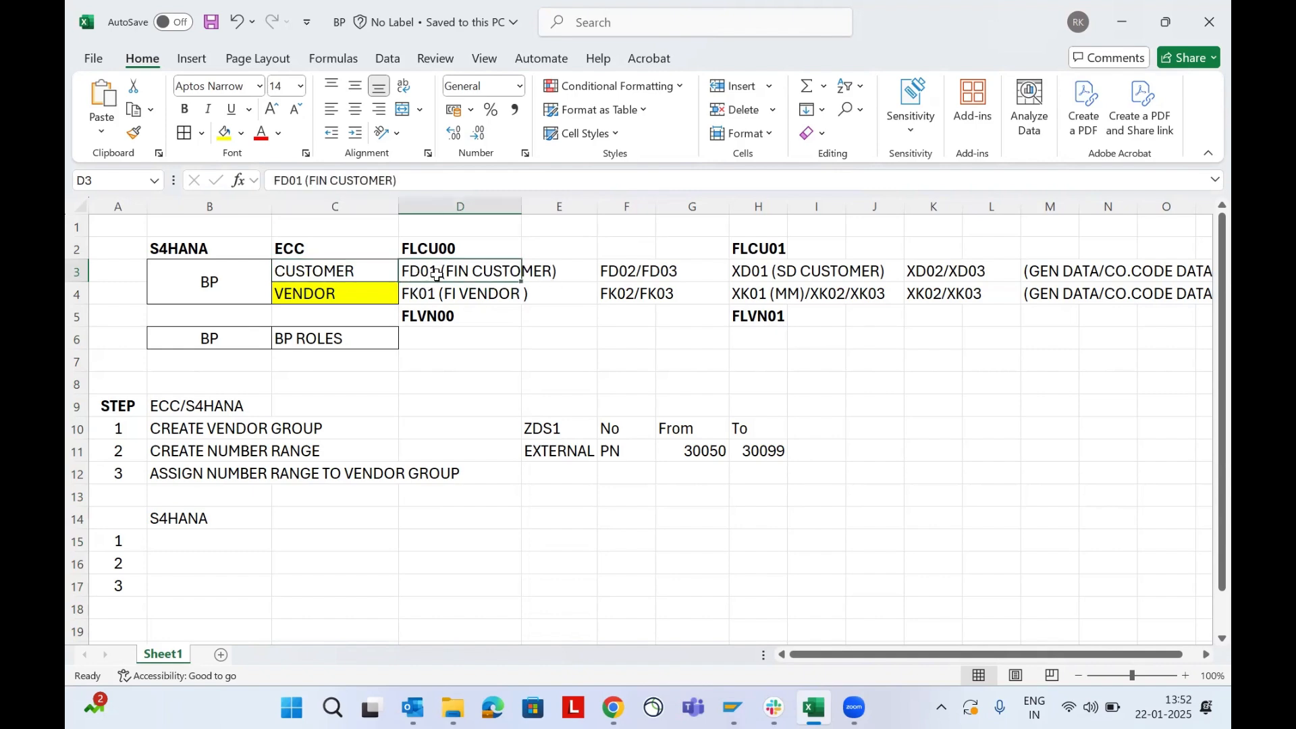
click(761, 268)
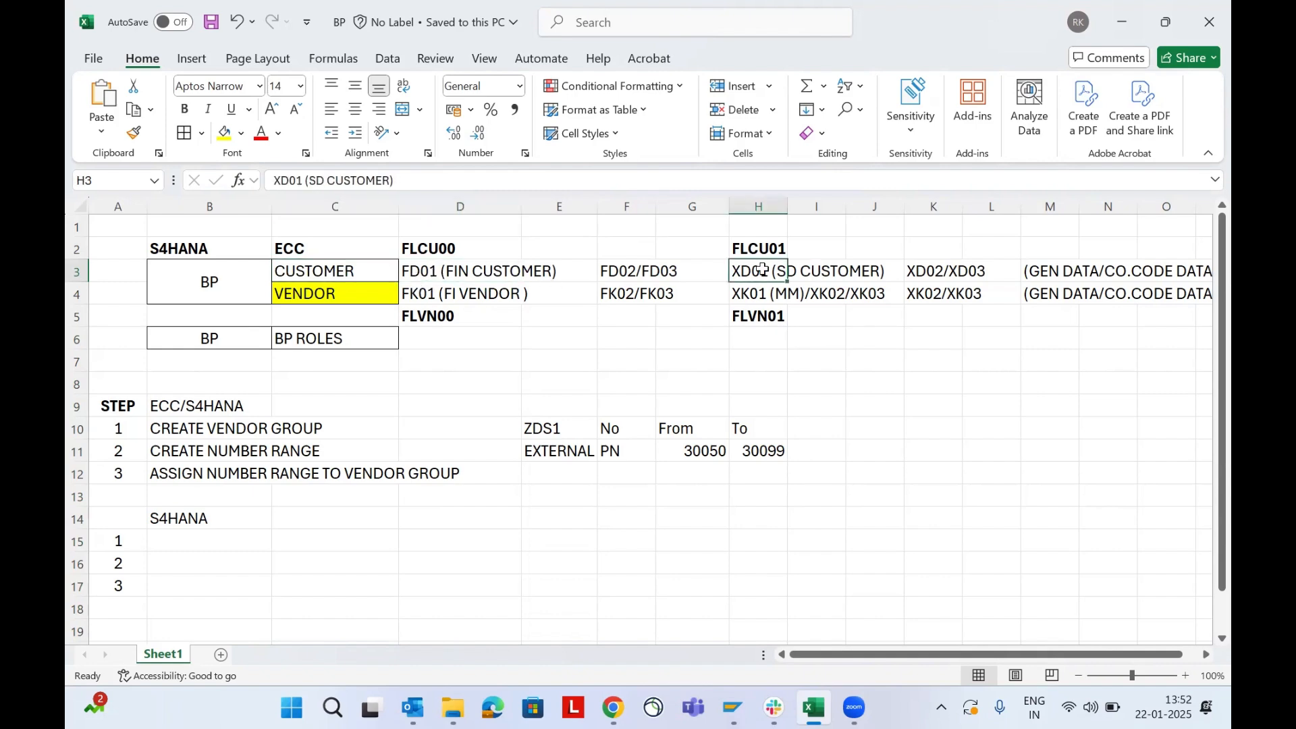
drag(895, 273, 985, 271)
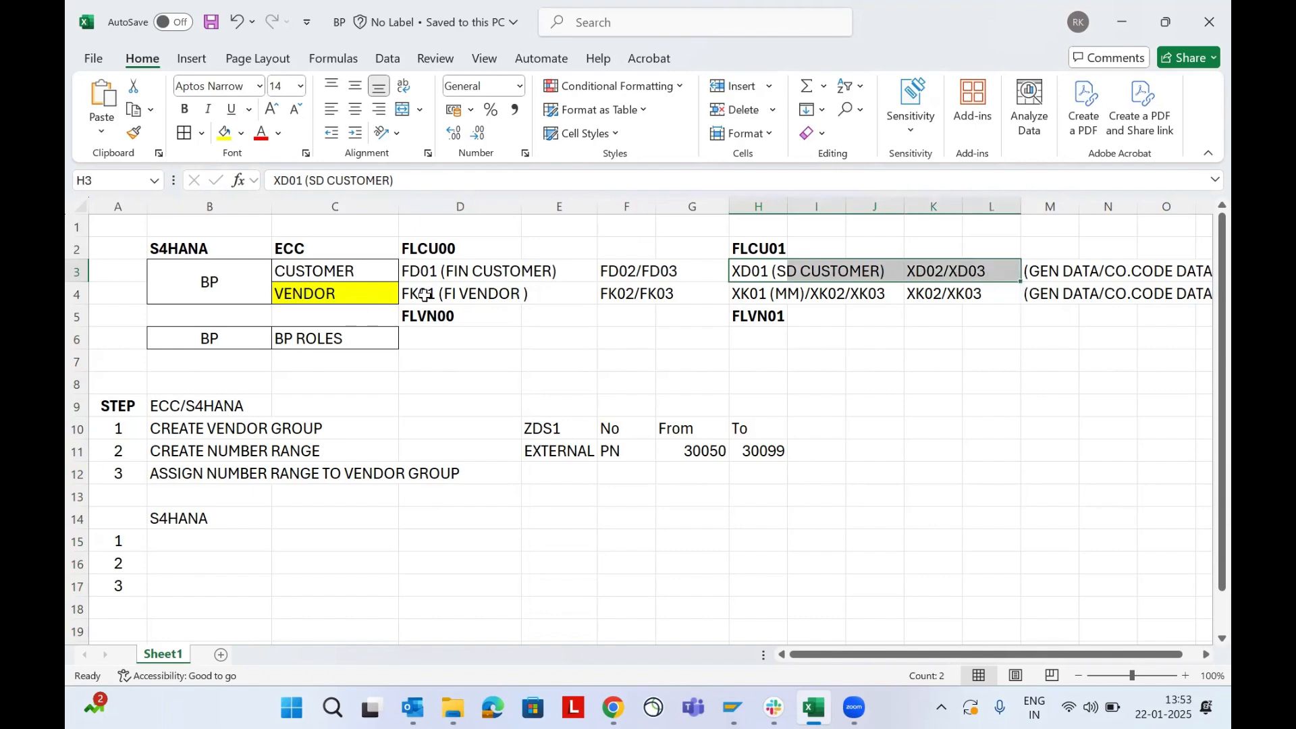
Examine the vendor transaction codes in row 4 and compare the customer and vendor codes with the S4HANA BP entry.
click(424, 295)
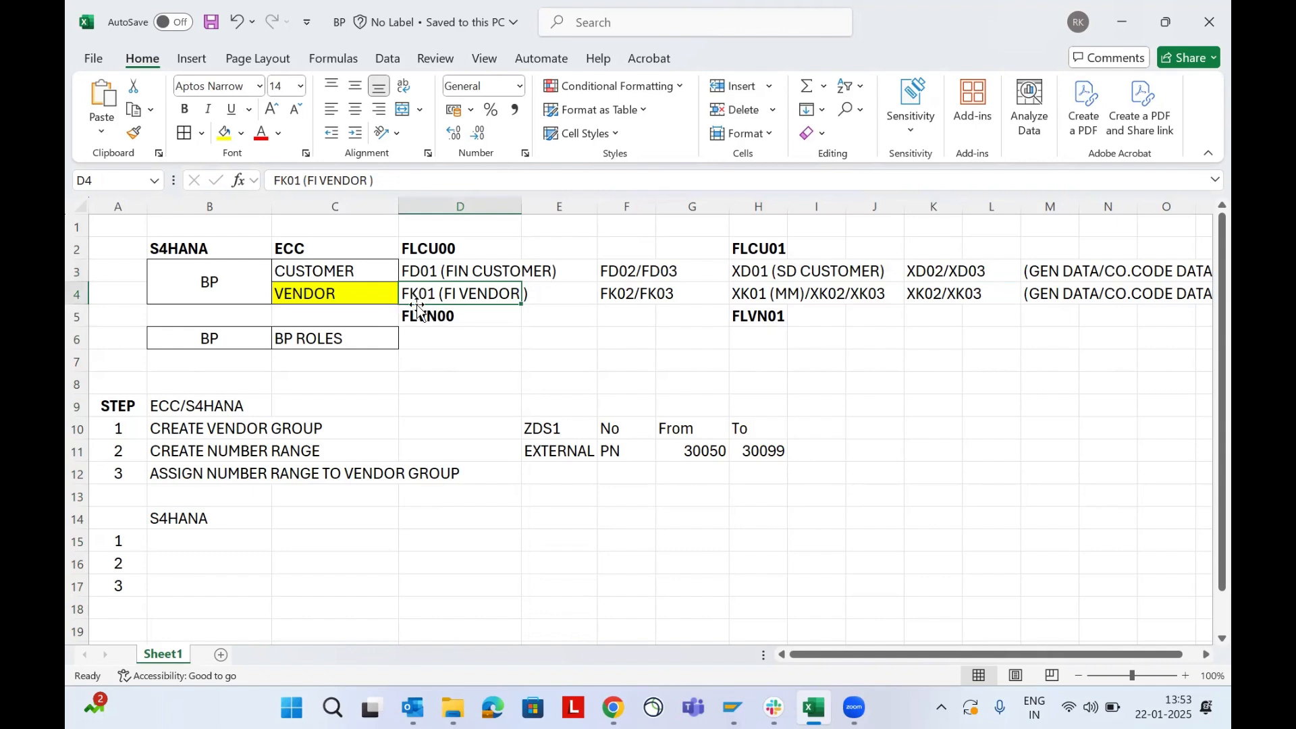
click(622, 294)
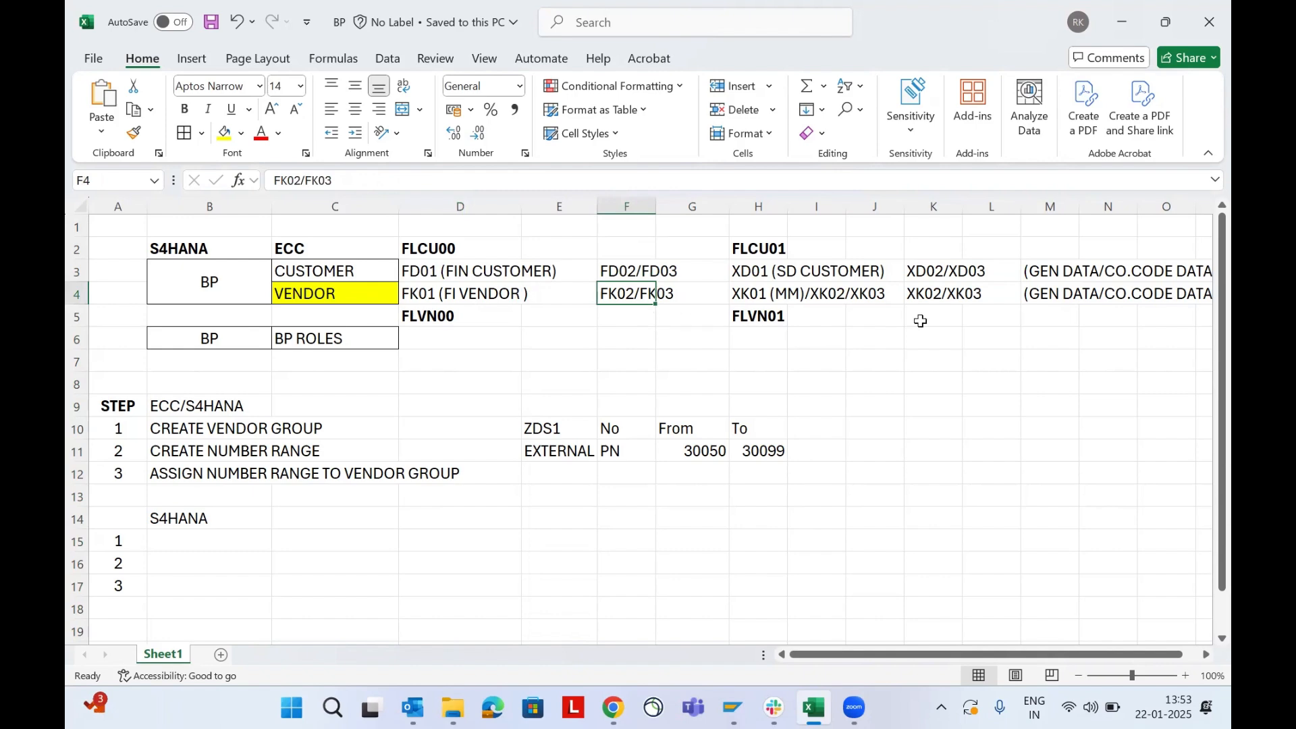
click(751, 295)
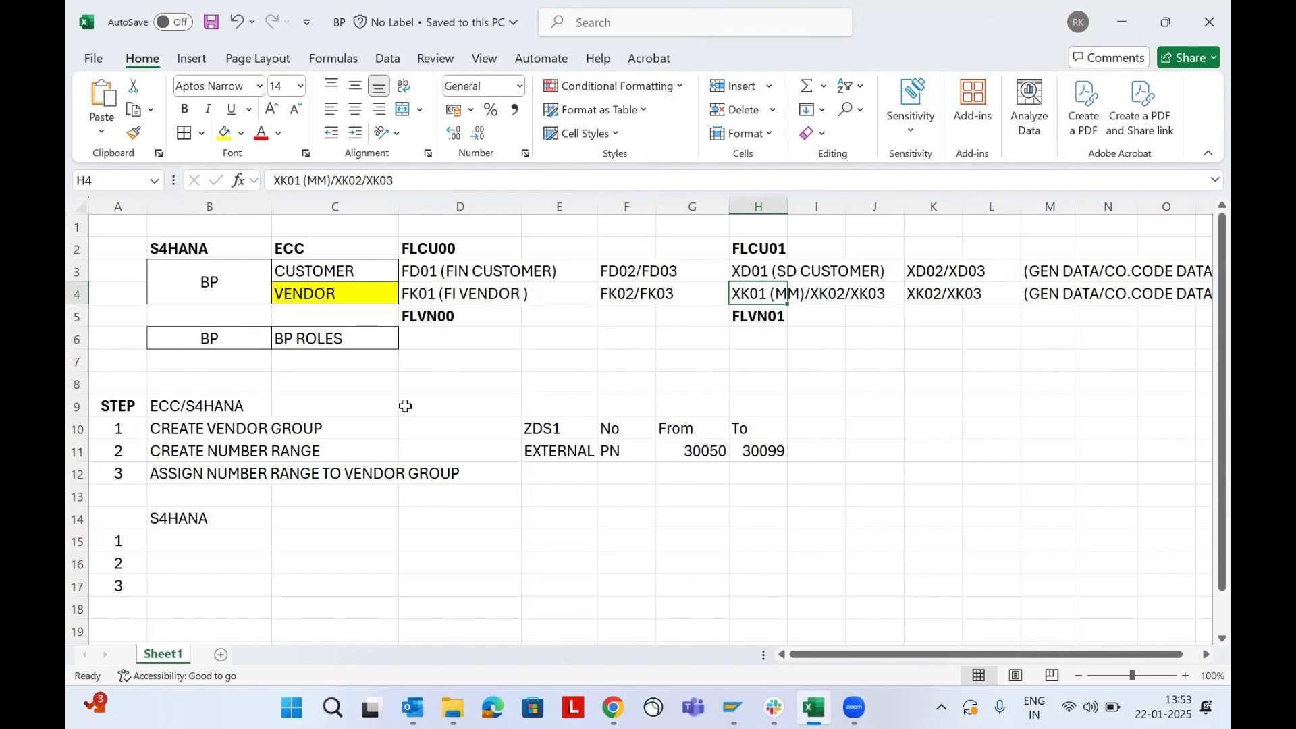
click(190, 288)
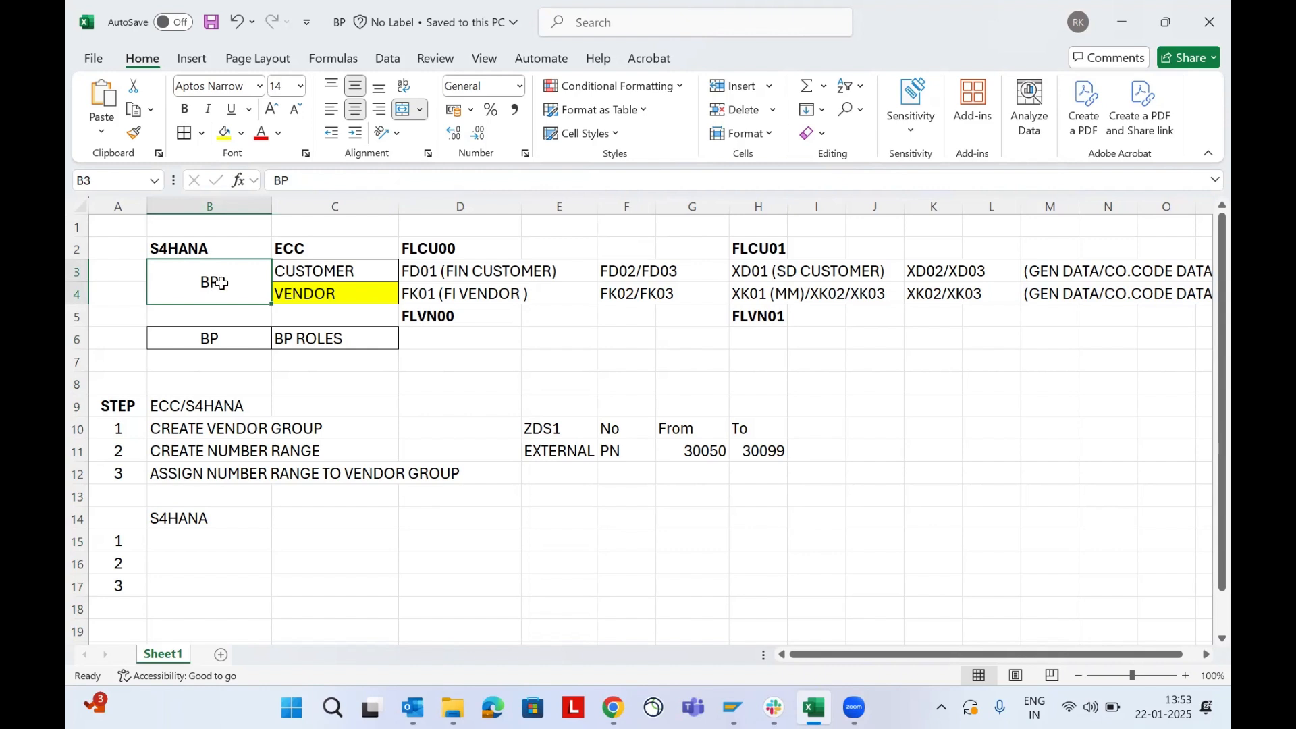
drag(359, 272, 993, 295)
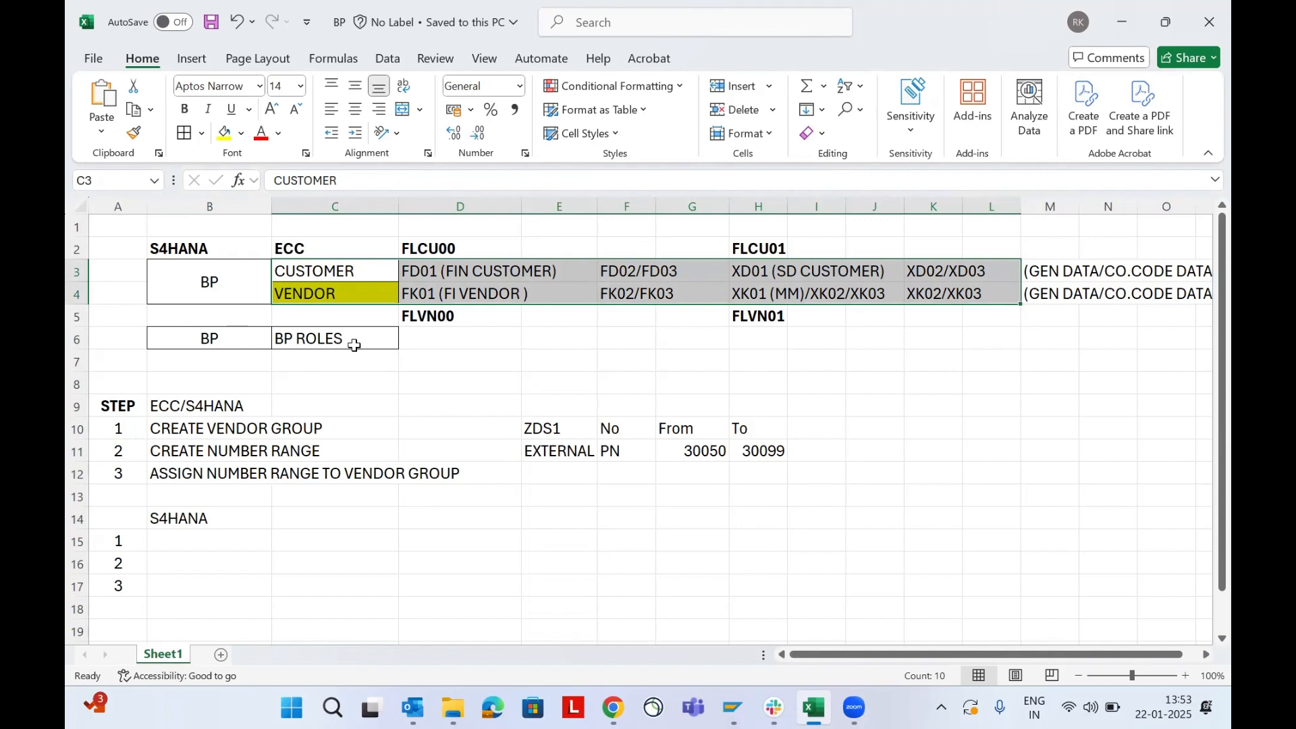
click(440, 272)
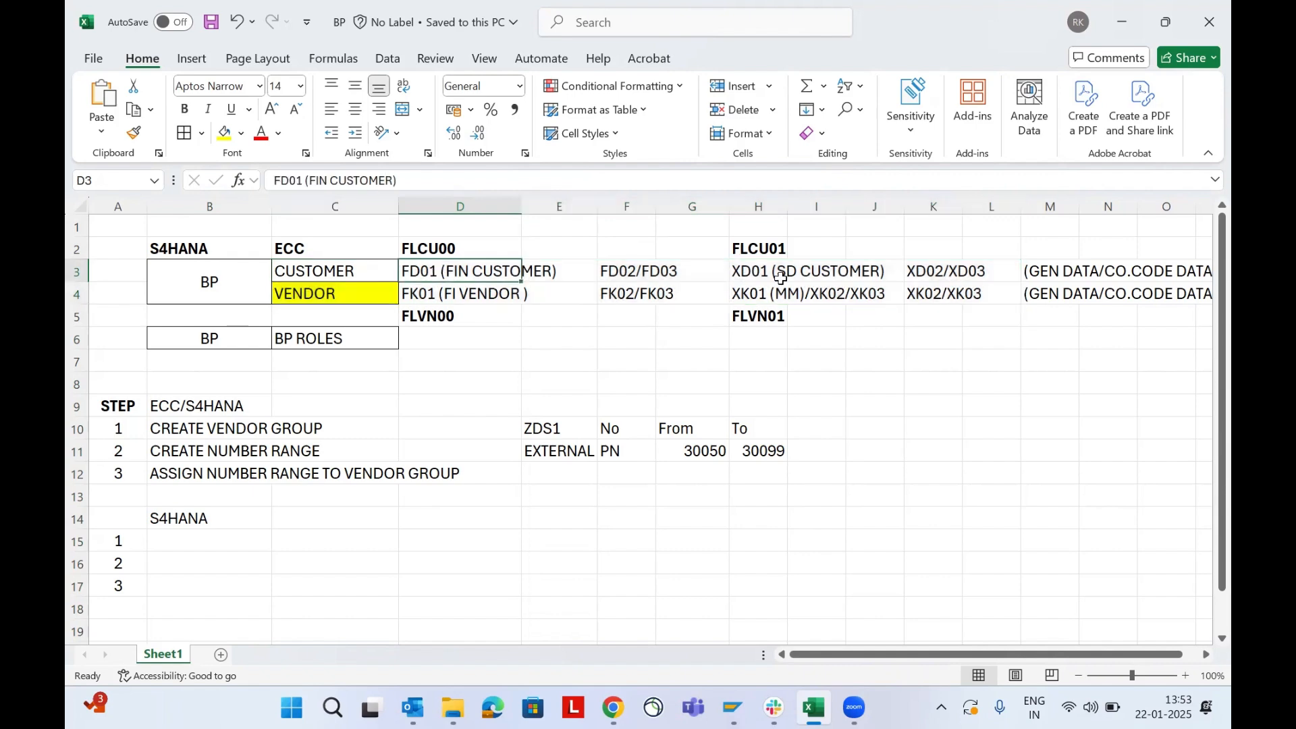
click(931, 272)
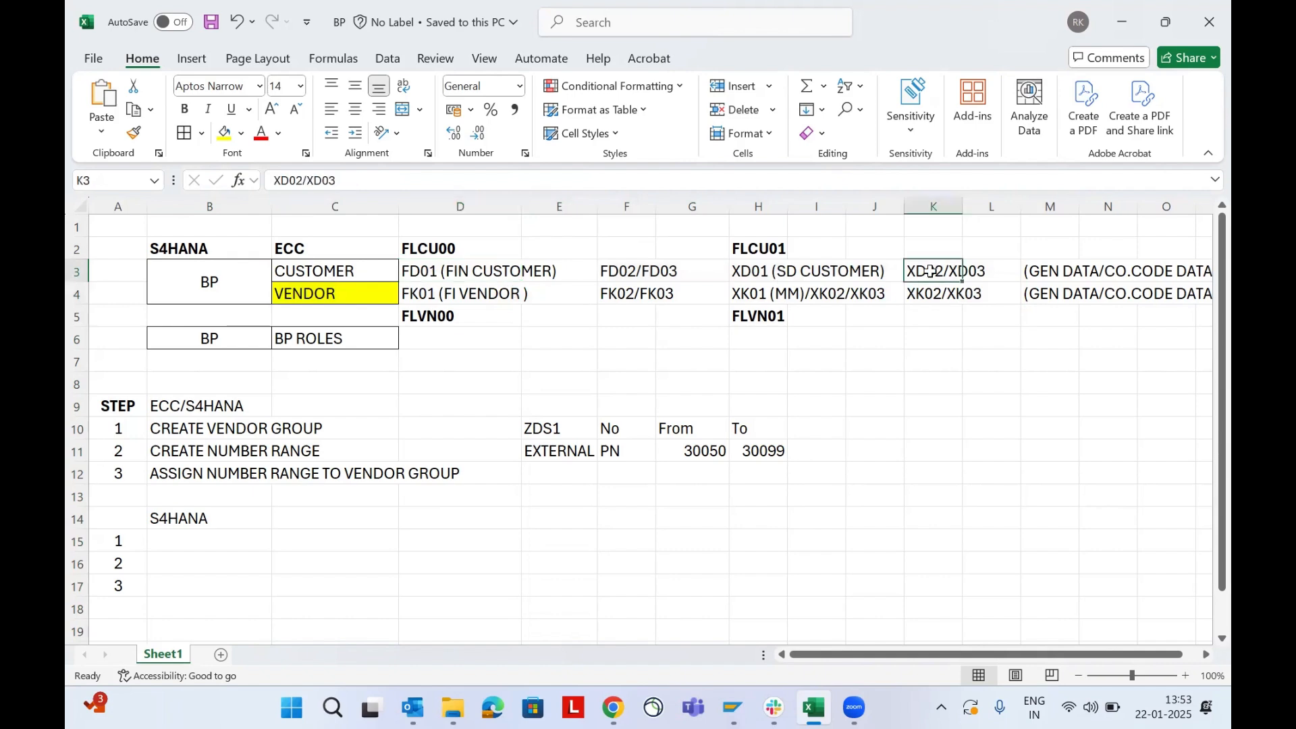
click(875, 295)
click(924, 297)
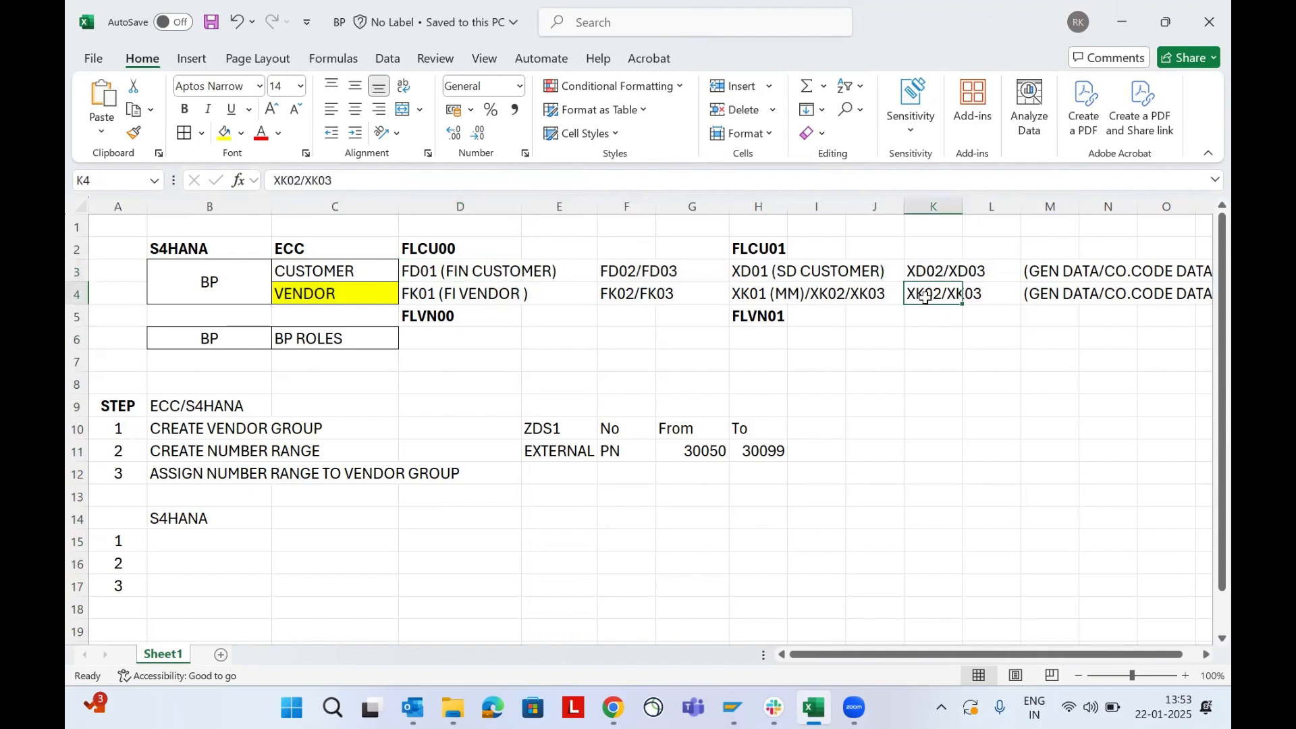
click(210, 282)
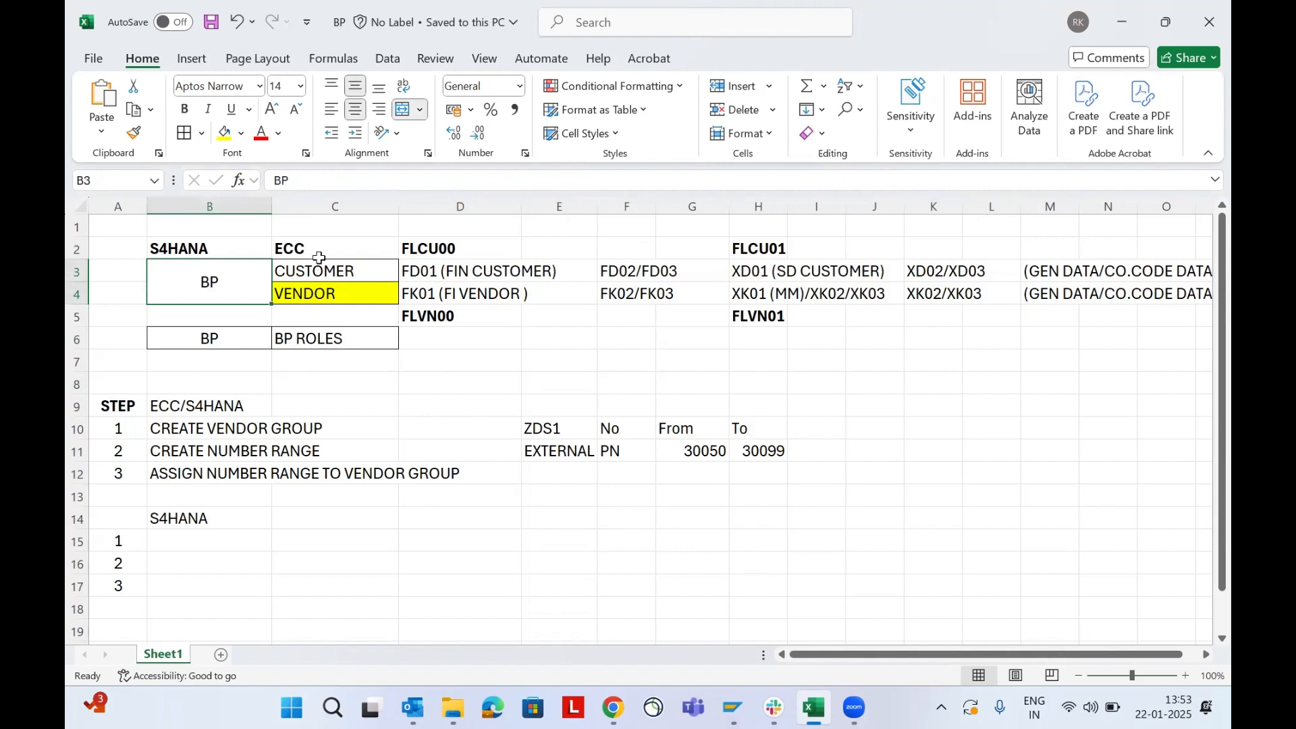
Compare the customer and vendor transaction codes in rows 3 and 4 with the BP entries under S4HANA.
mouse_move(440, 270)
mouse_down()
mouse_move(709, 272)
mouse_move(1002, 295)
mouse_up()
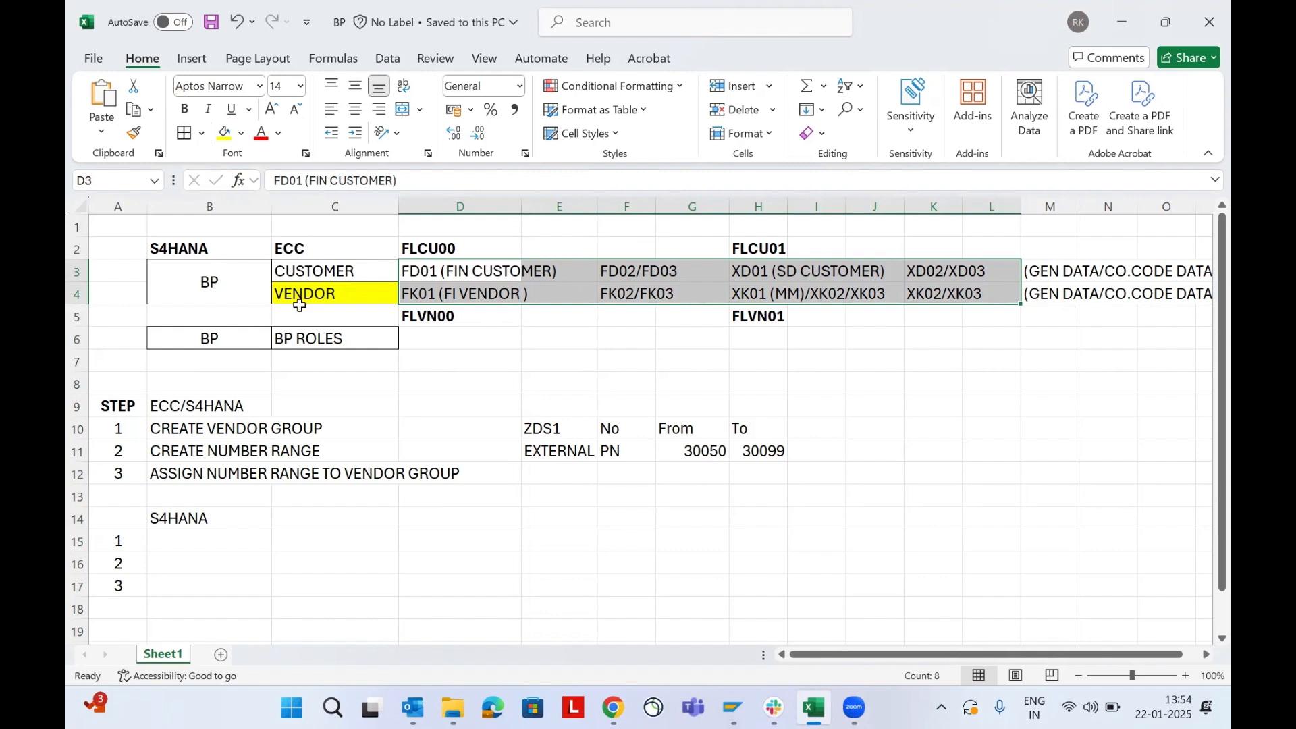
click(218, 285)
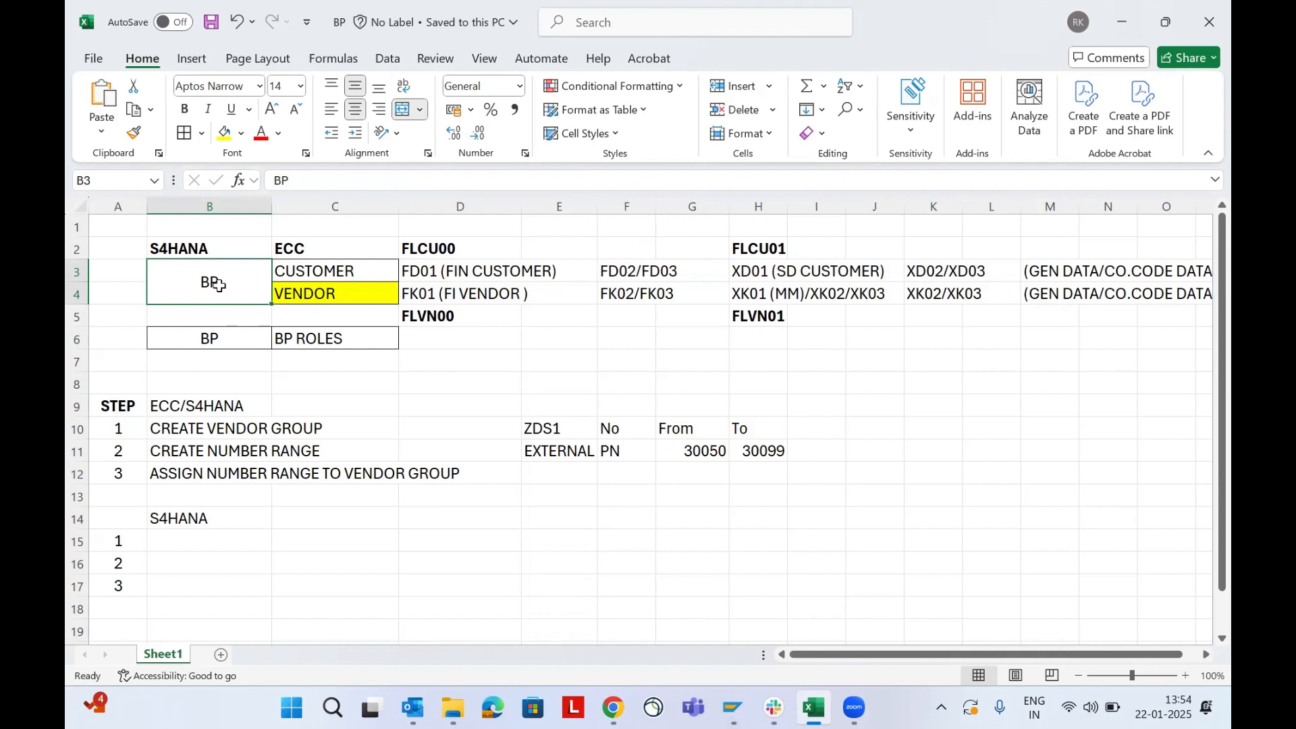
click(209, 334)
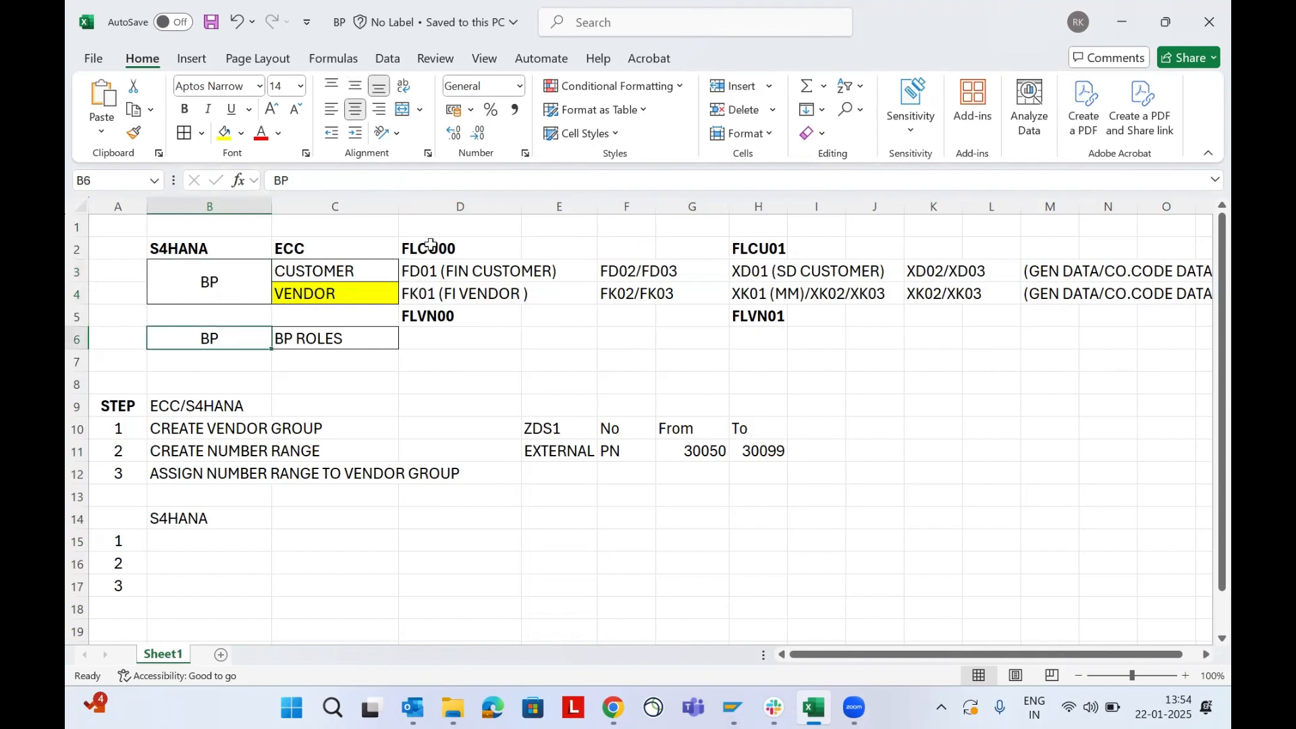
Examine the column M descriptions of general, company code, sales org and purchasing org data for customers and vendors.
scroll(955, 362, right, 3)
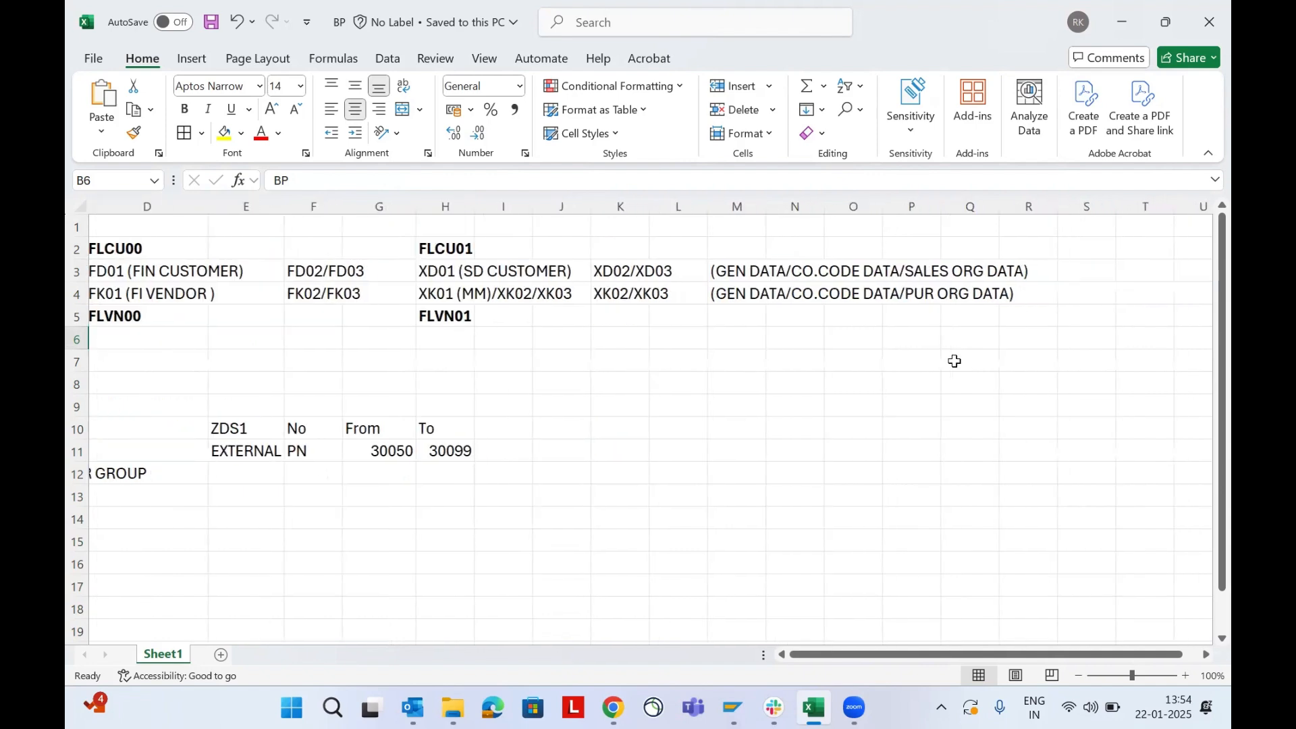
click(742, 274)
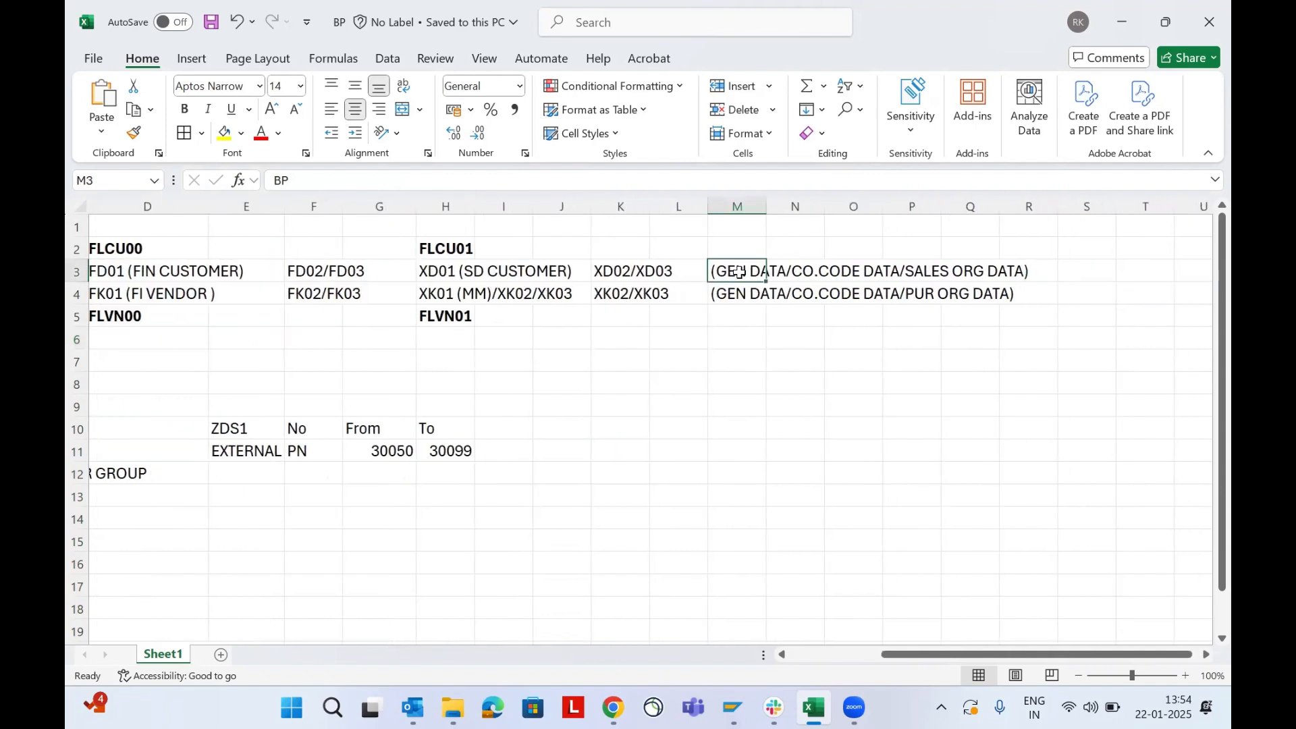
click(872, 272)
click(935, 272)
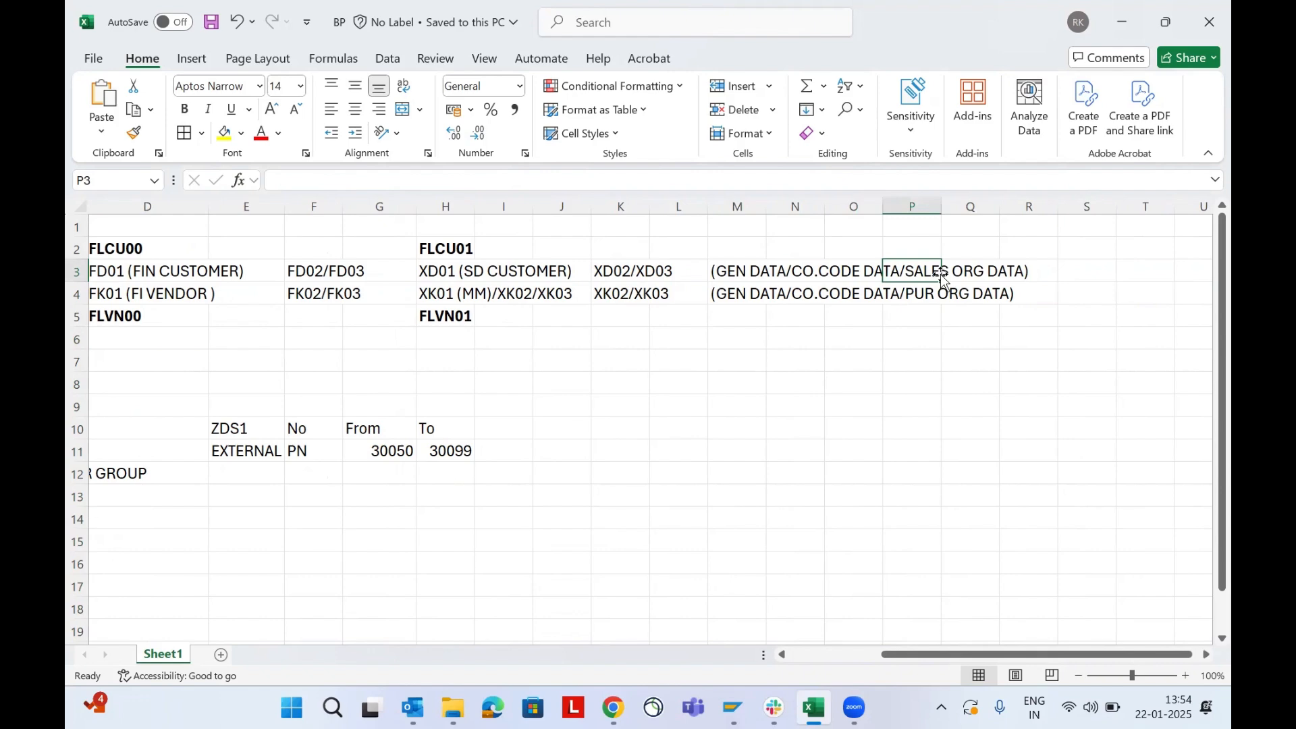
click(944, 294)
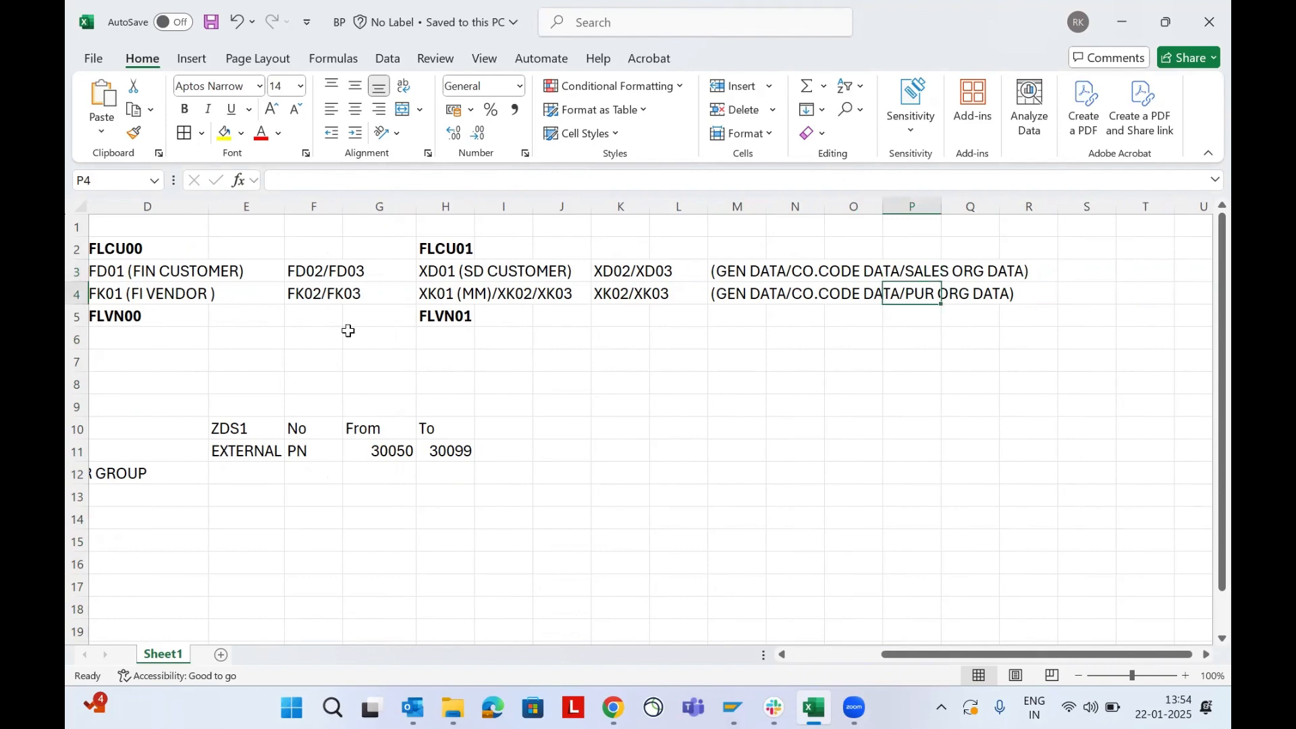
scroll(348, 331, left, 2)
scroll(348, 331, left, 2)
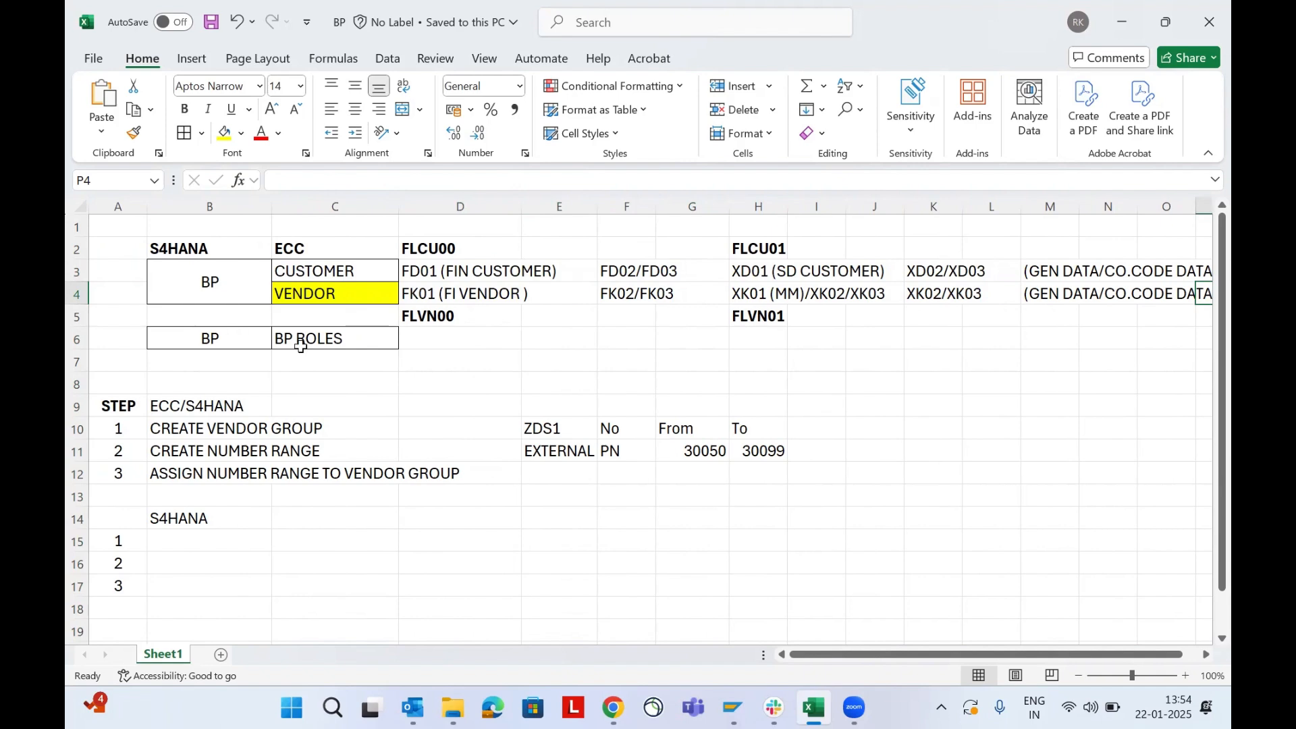
Examine the BP ROLES entry in C6 against the FIN customer and FI vendor transaction codes.
click(323, 338)
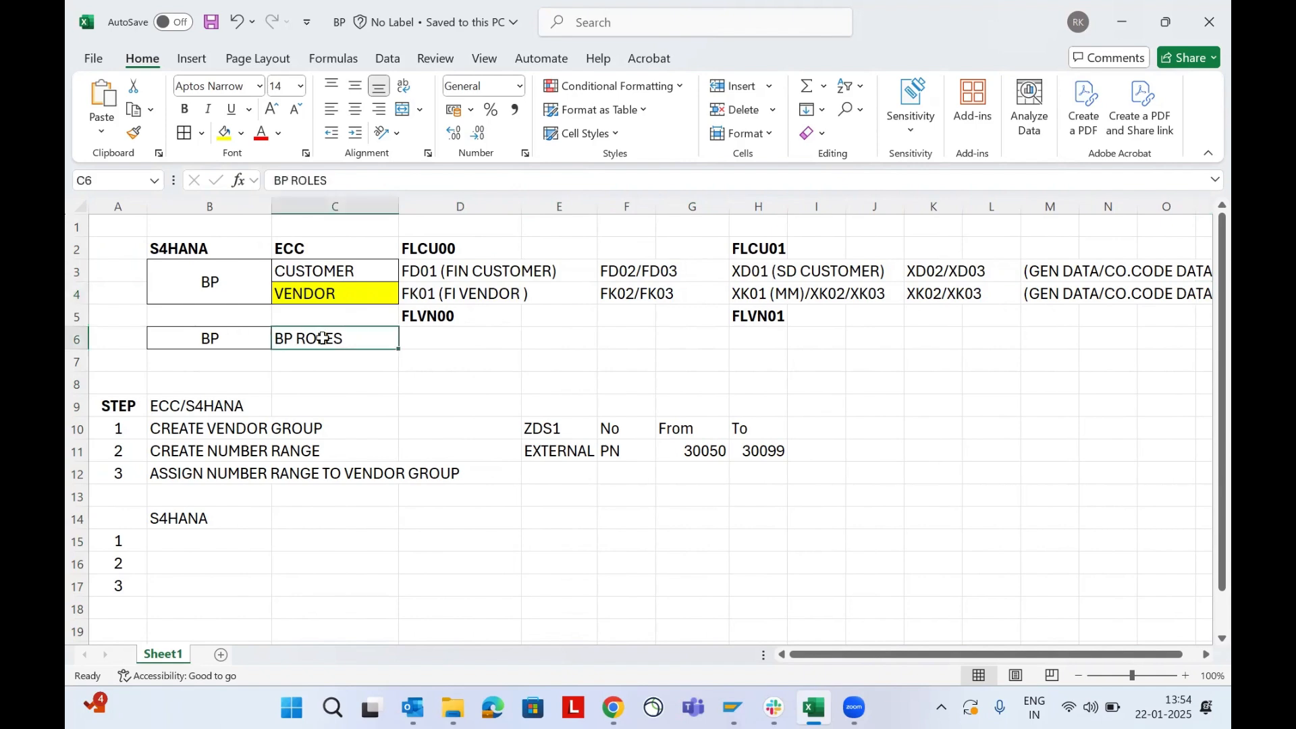
click(432, 271)
drag(543, 287, 657, 313)
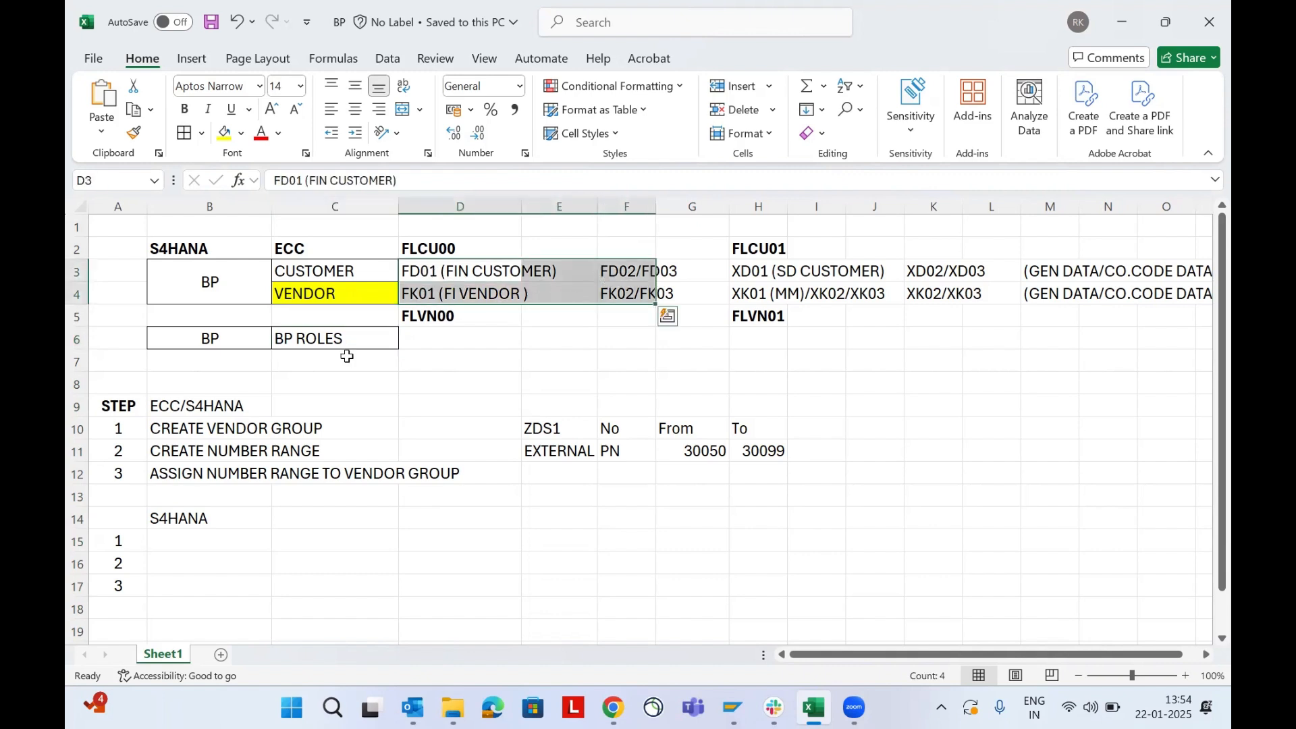
click(299, 342)
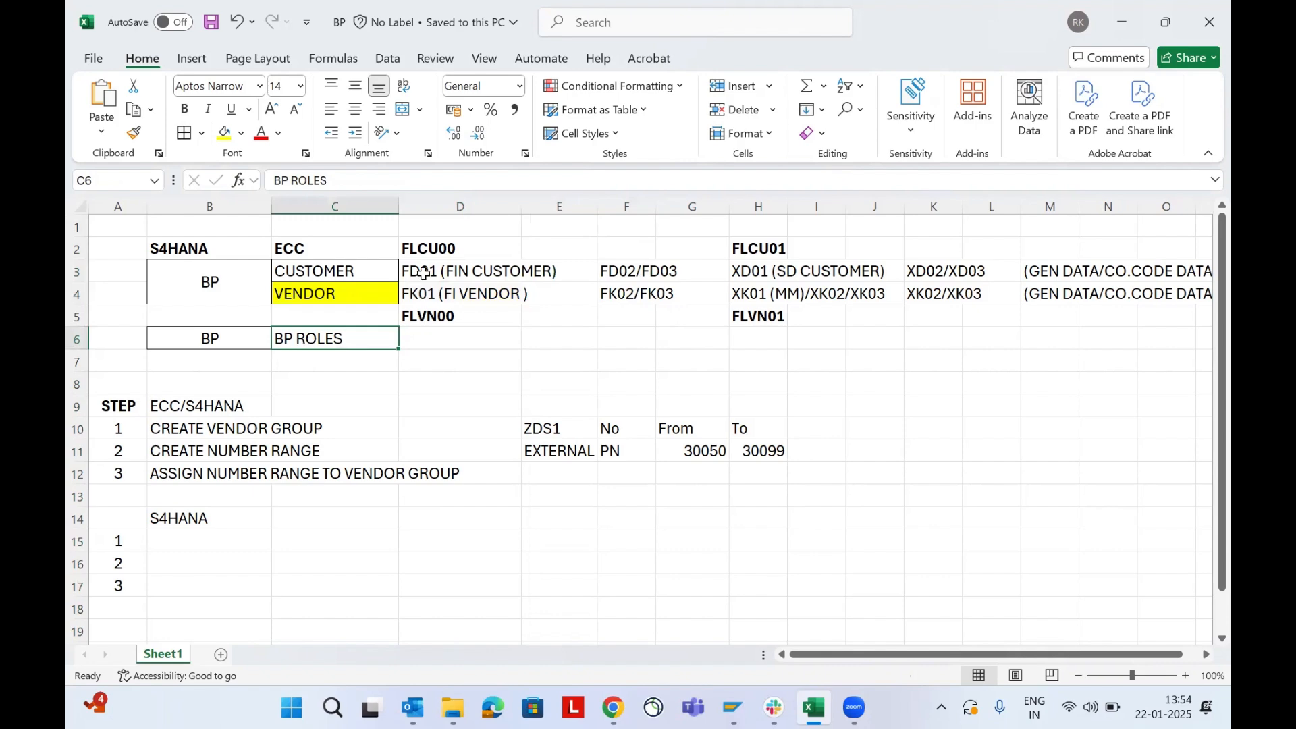
drag(423, 272, 527, 273)
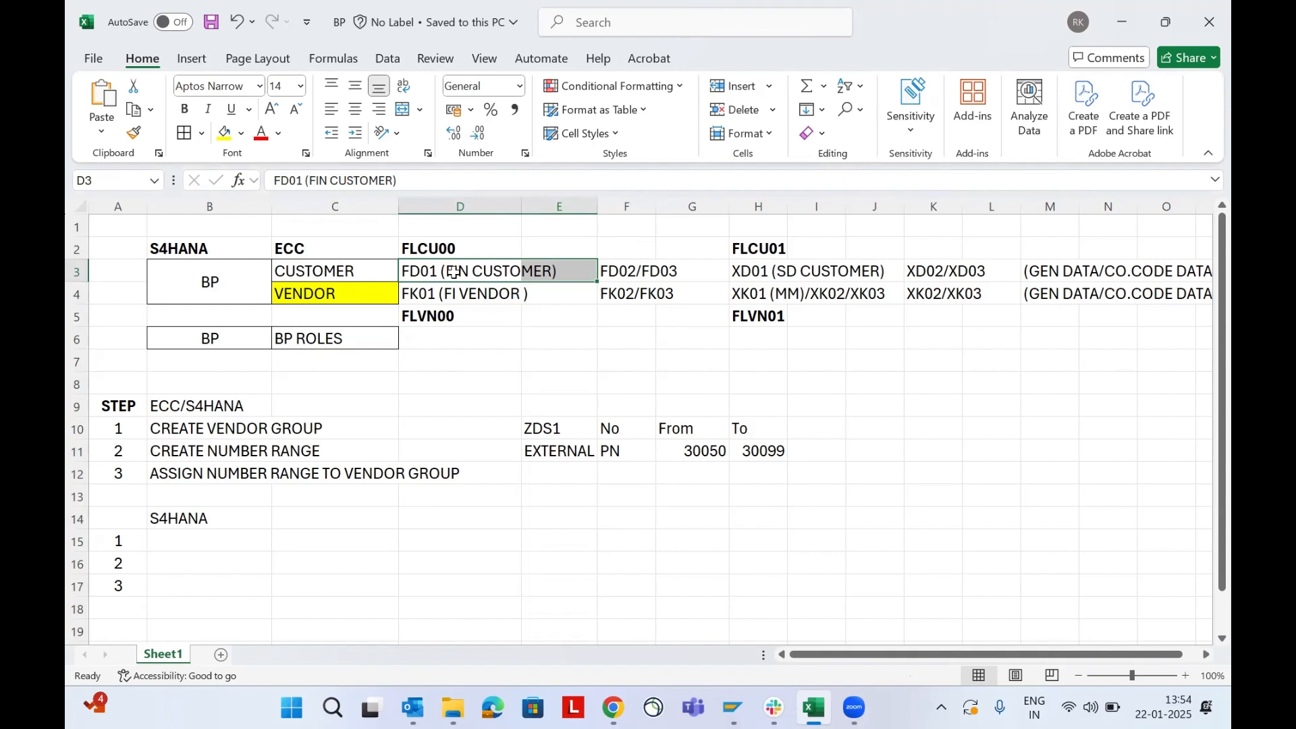
Examine the role codes FLCU00, FLCU01, FLVN00 and FLVN01 and relate them to the BP ROLES row.
click(424, 248)
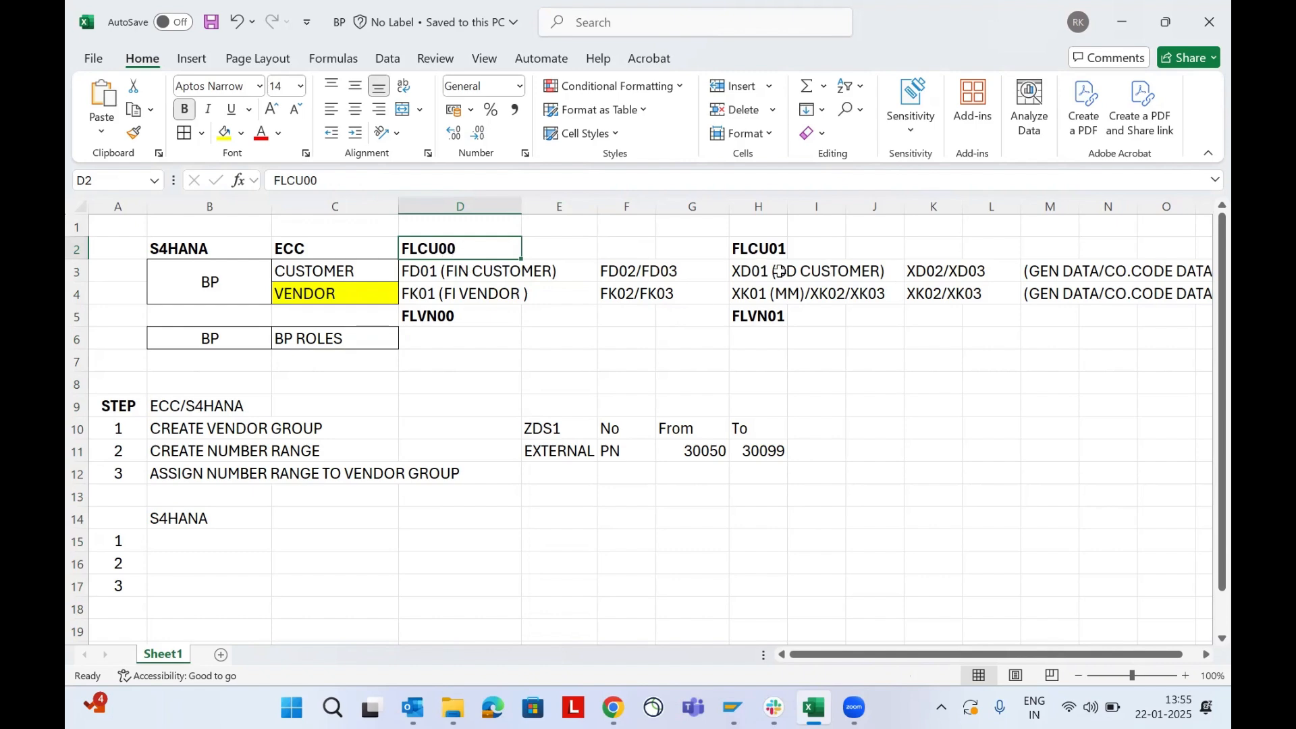
click(756, 248)
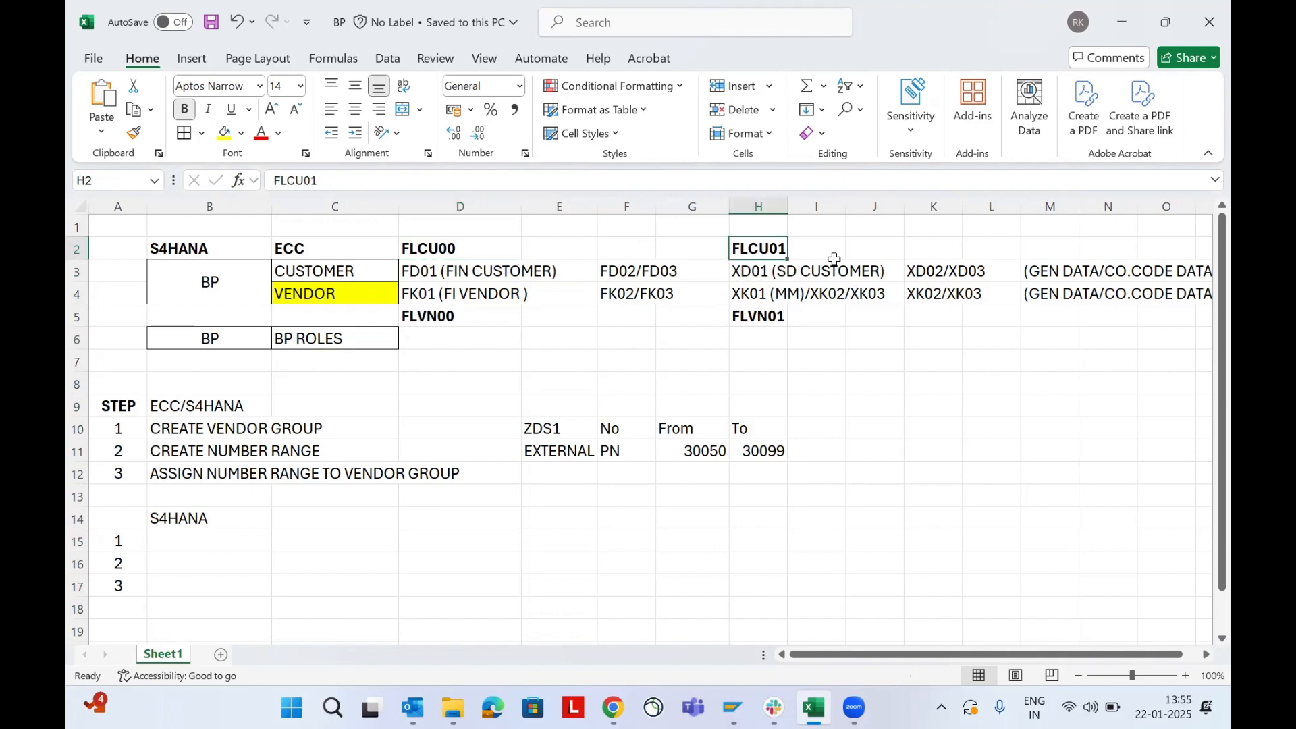
click(442, 319)
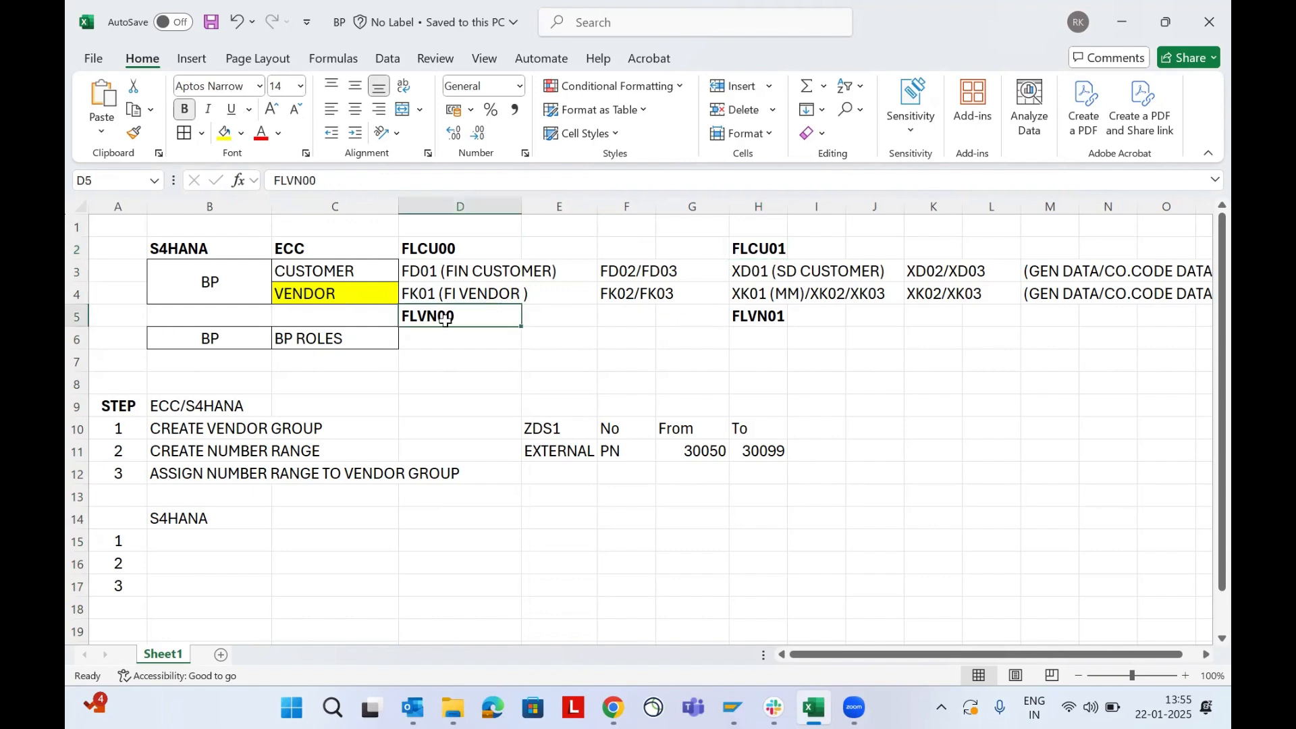
click(760, 321)
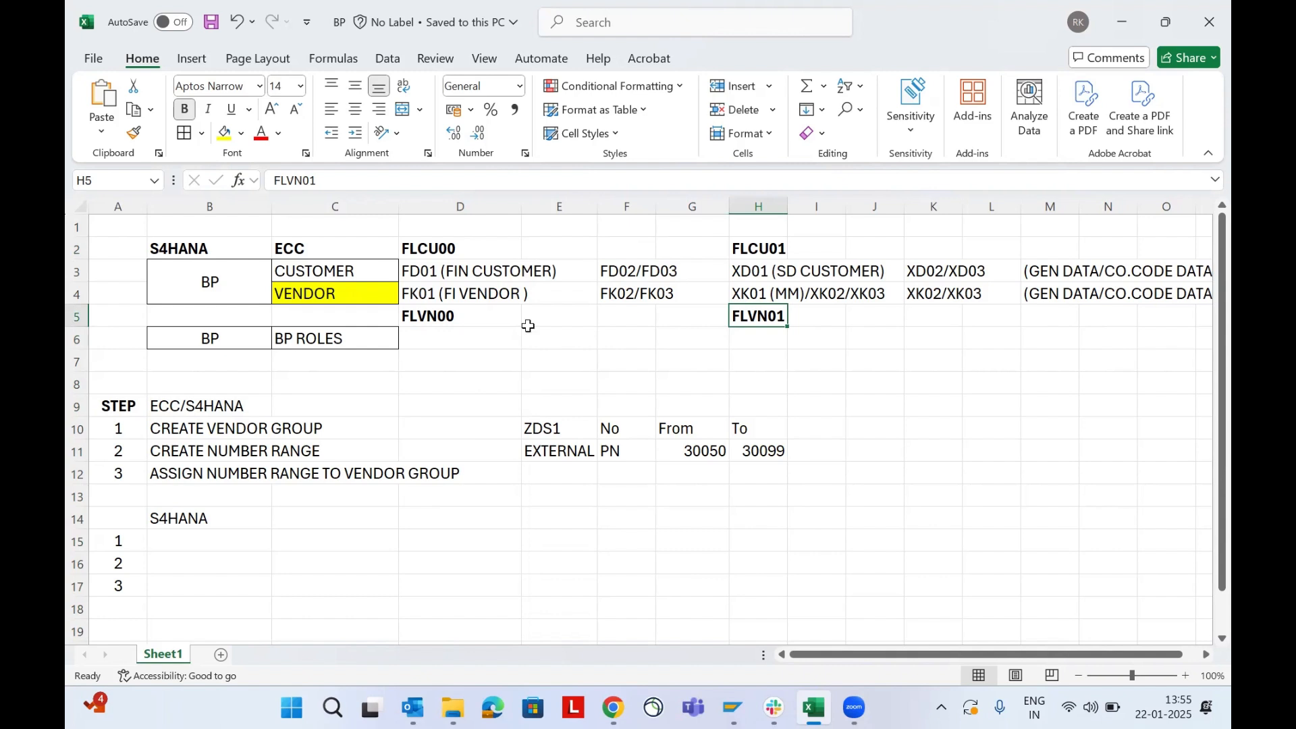
click(446, 251)
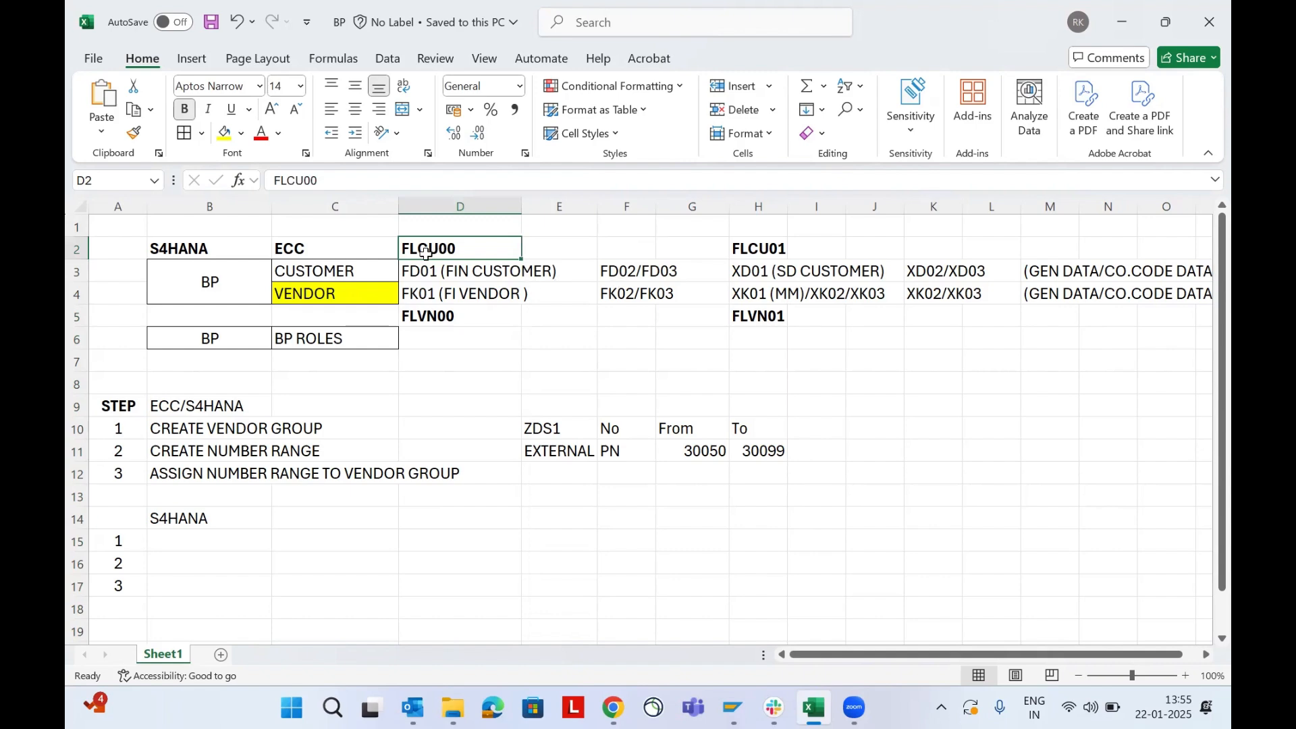
click(347, 338)
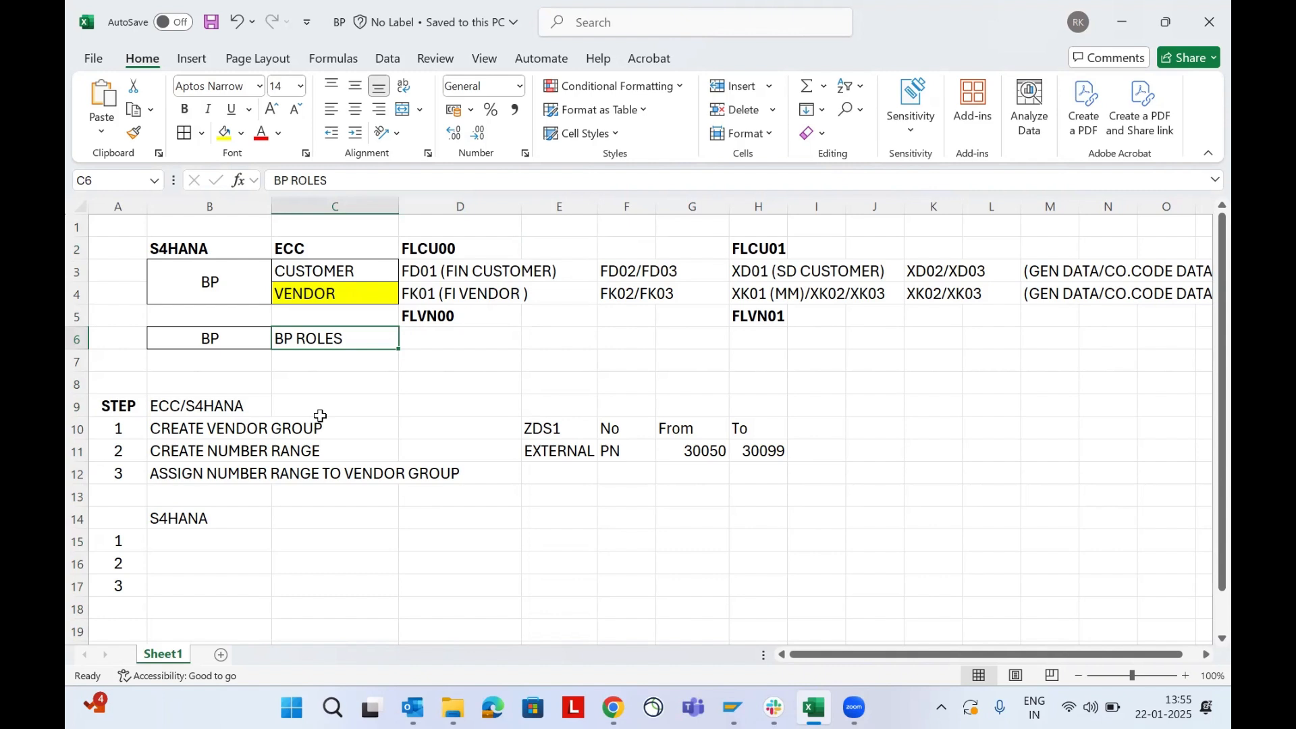
click(239, 337)
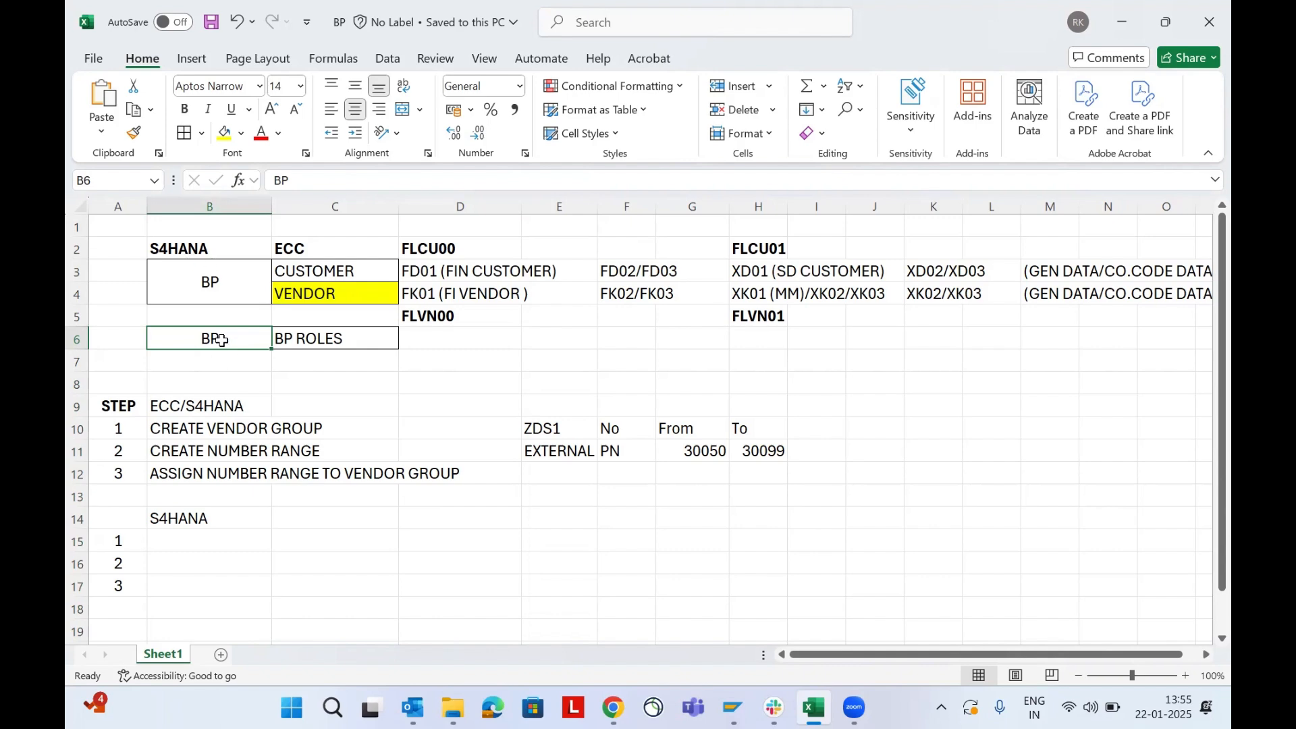
Review the CUSTOMER and VENDOR entries and enter "LFA1, LFB1" in cell D8.
click(315, 276)
click(309, 292)
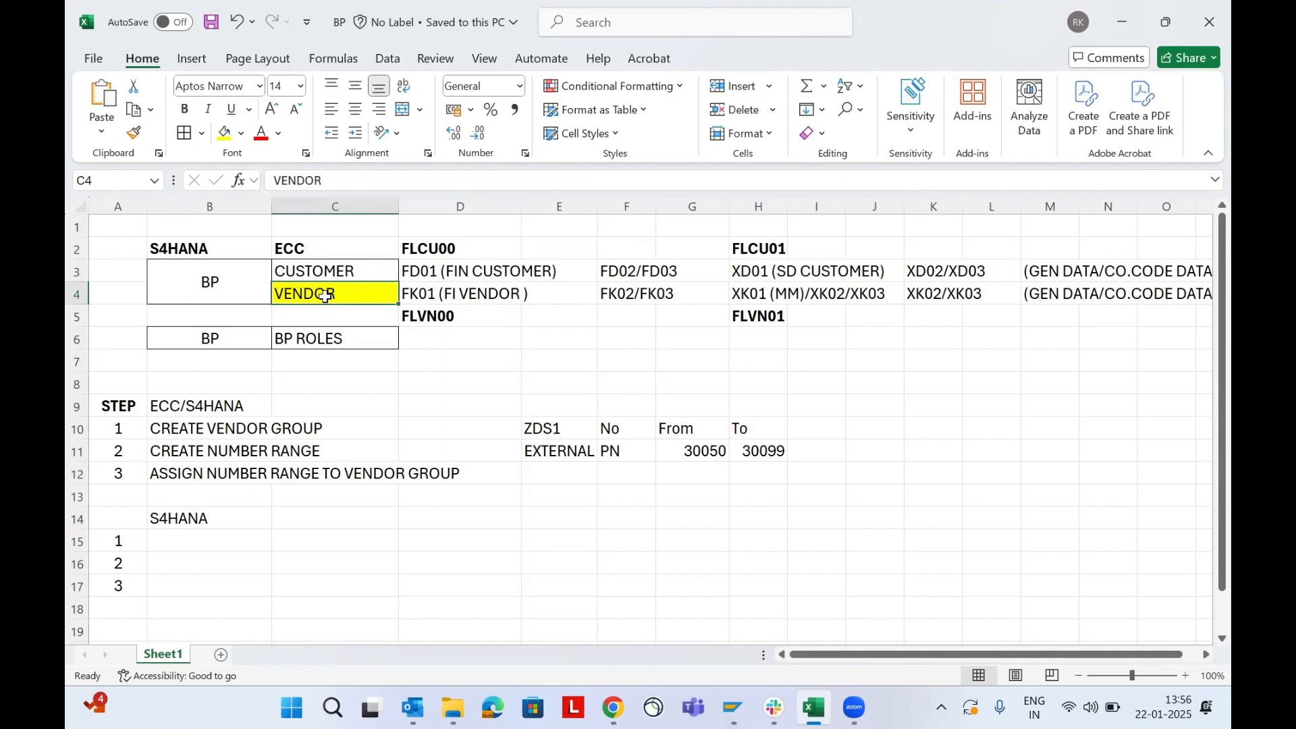
click(408, 383)
text(FB)
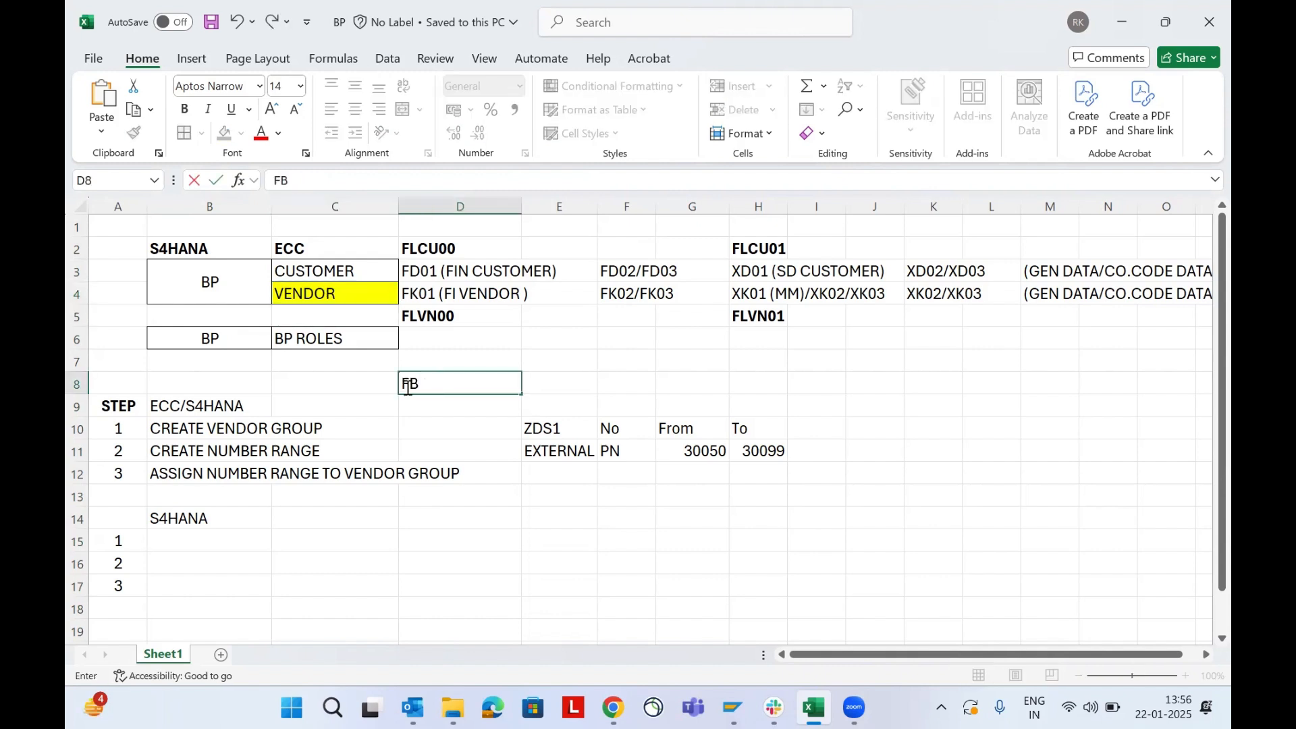
key(BackSpace)
key(BackSpace)
text(LFA1, LFB1)
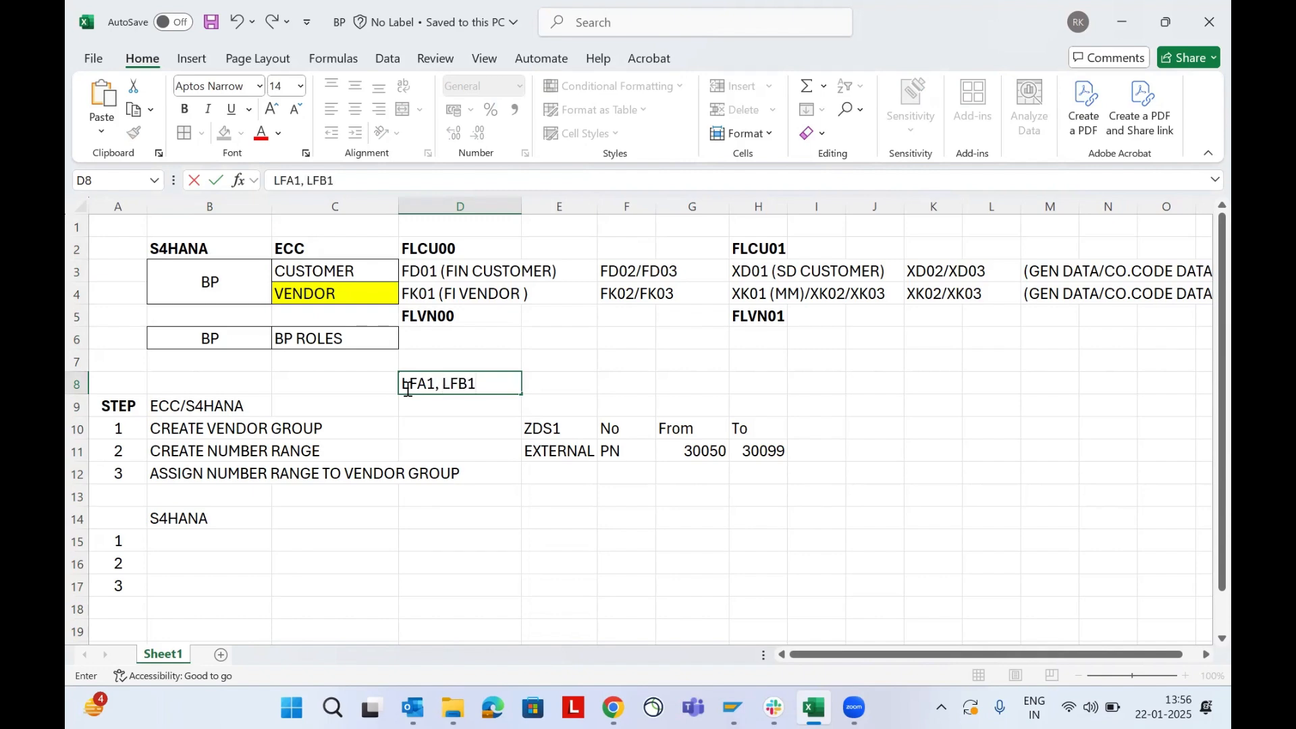
key(Return)
click(440, 382)
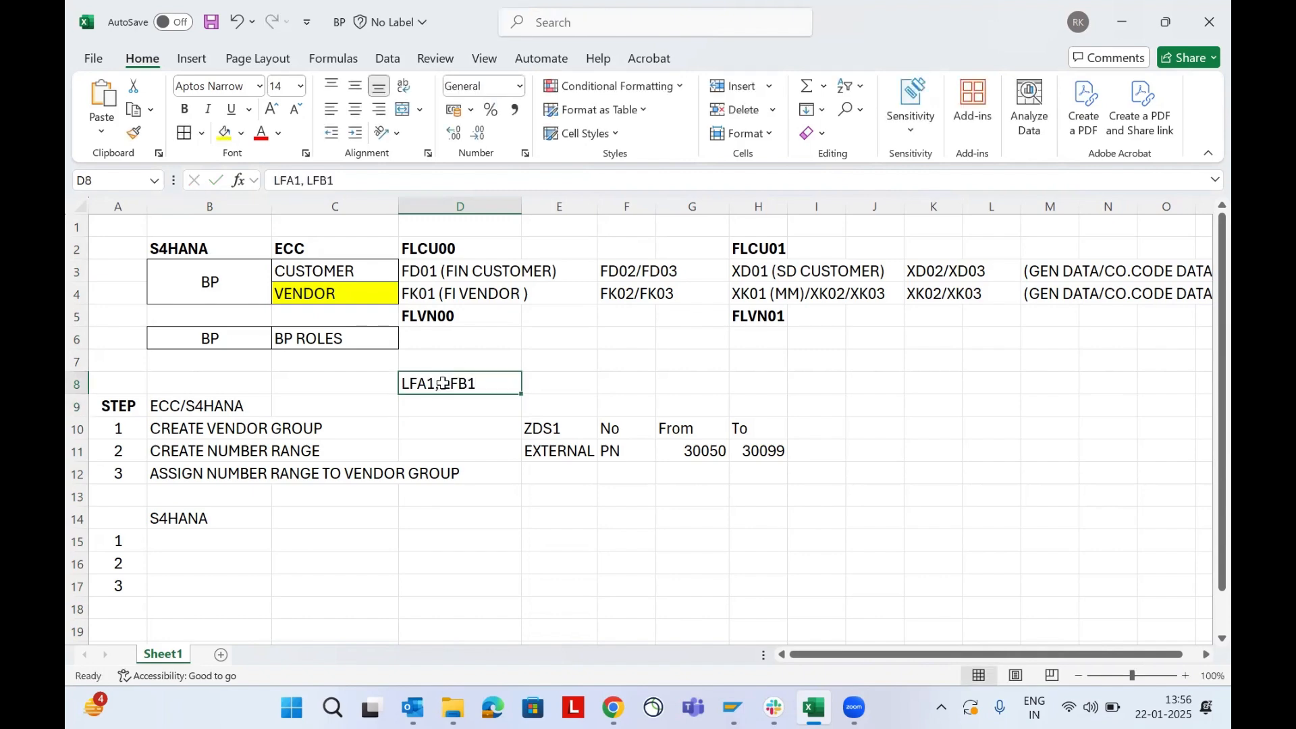
Replace the text in cell D8 with "KNA1,KNB1" and clear the cell.
click(221, 278)
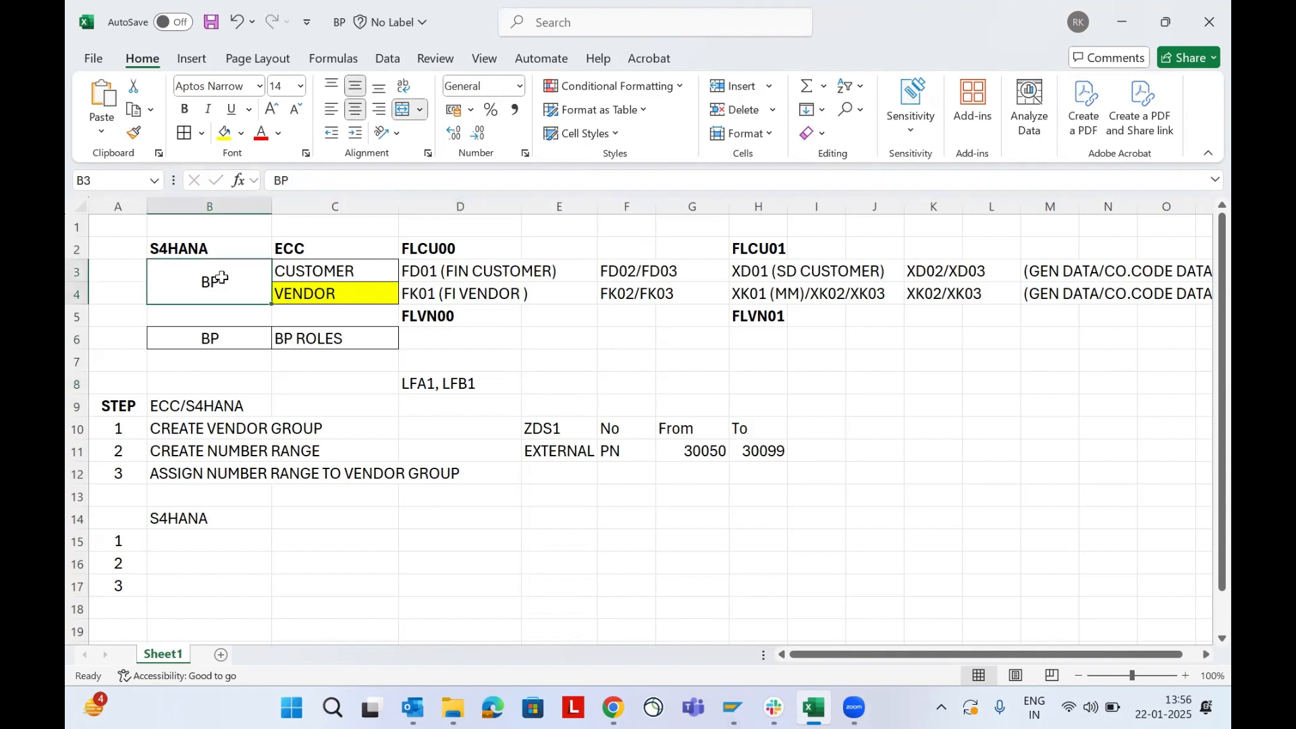
click(427, 383)
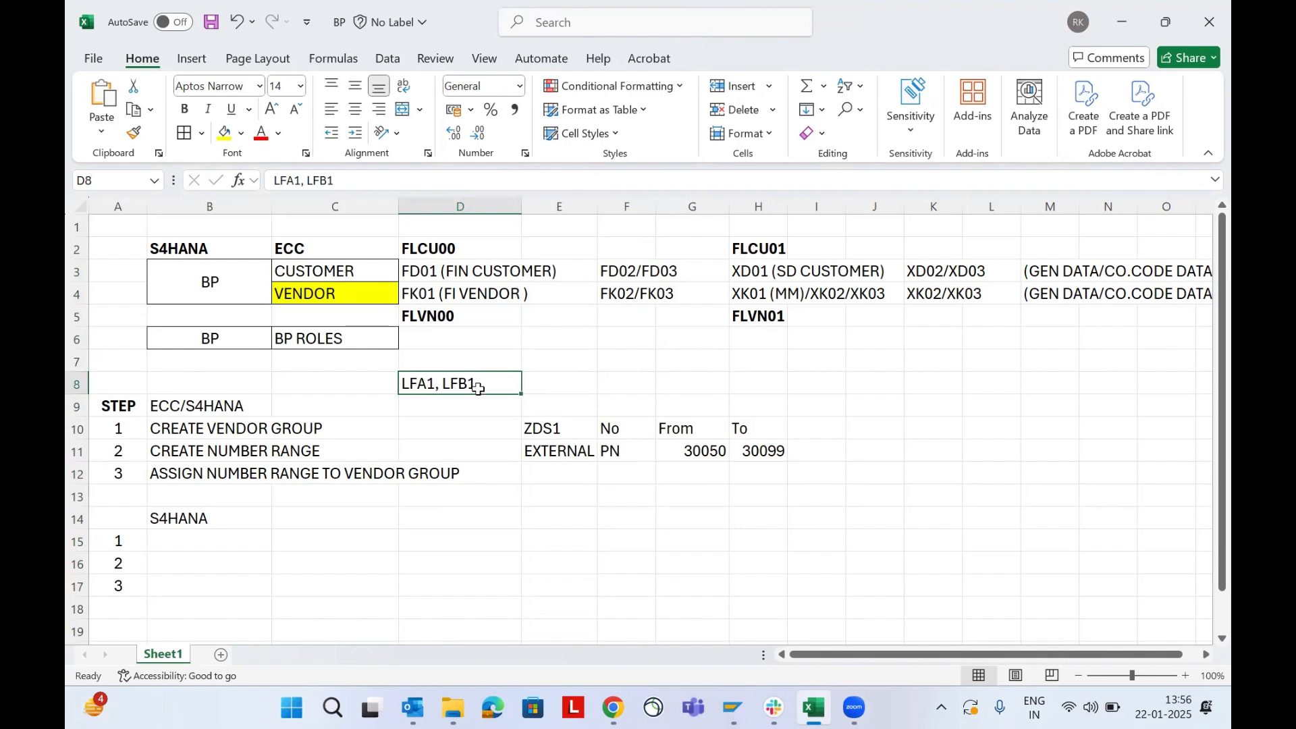
click(230, 342)
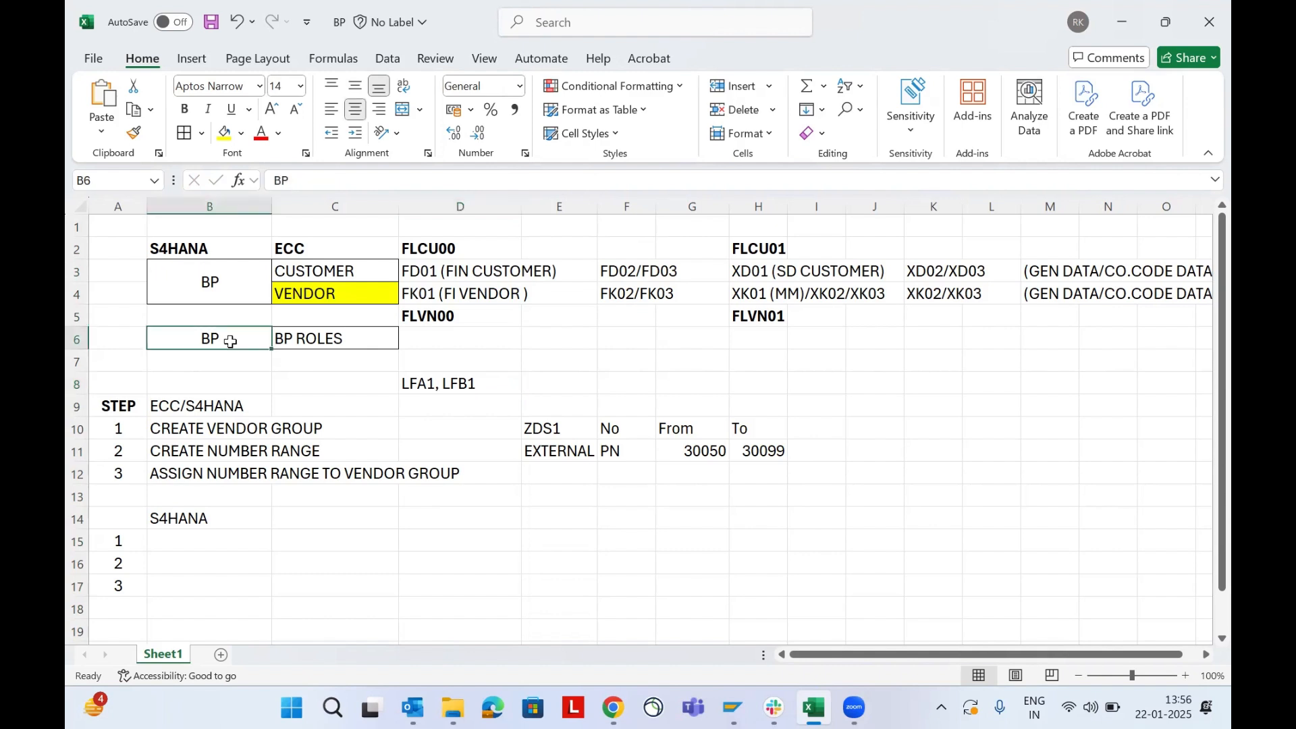
click(418, 386)
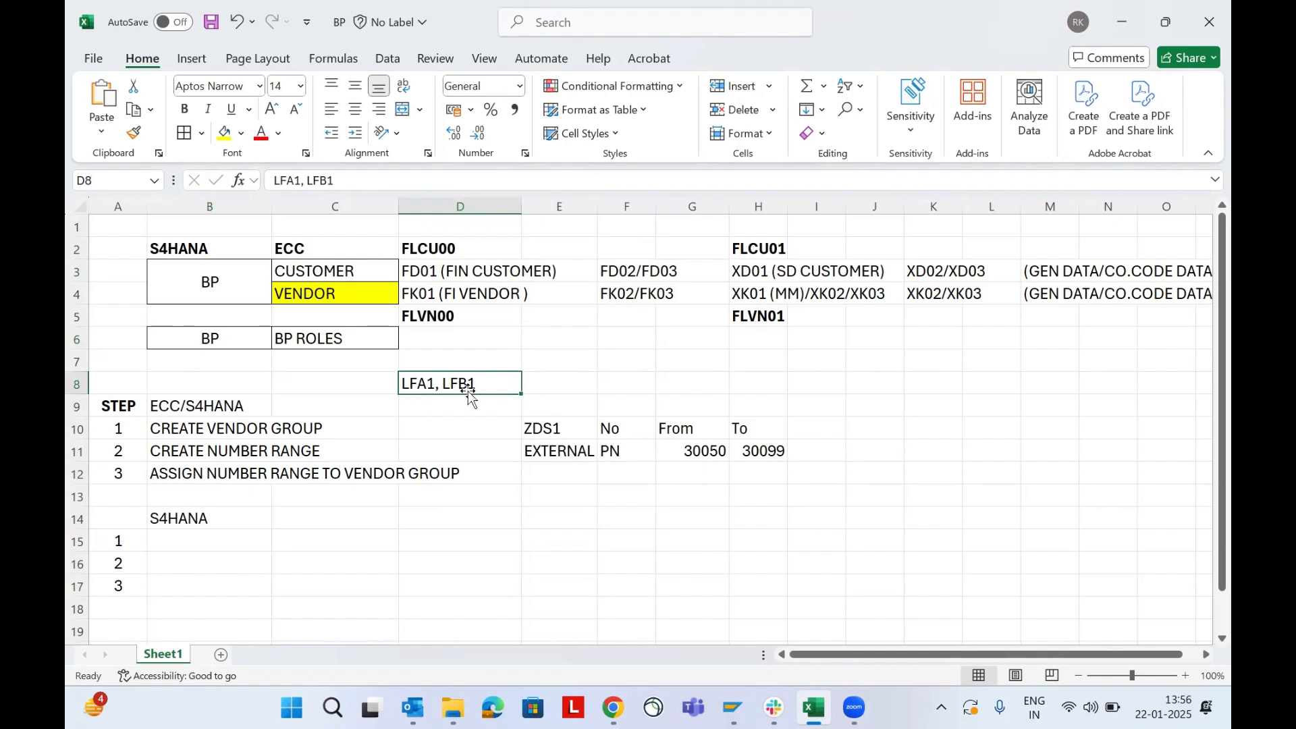
text(KNA)
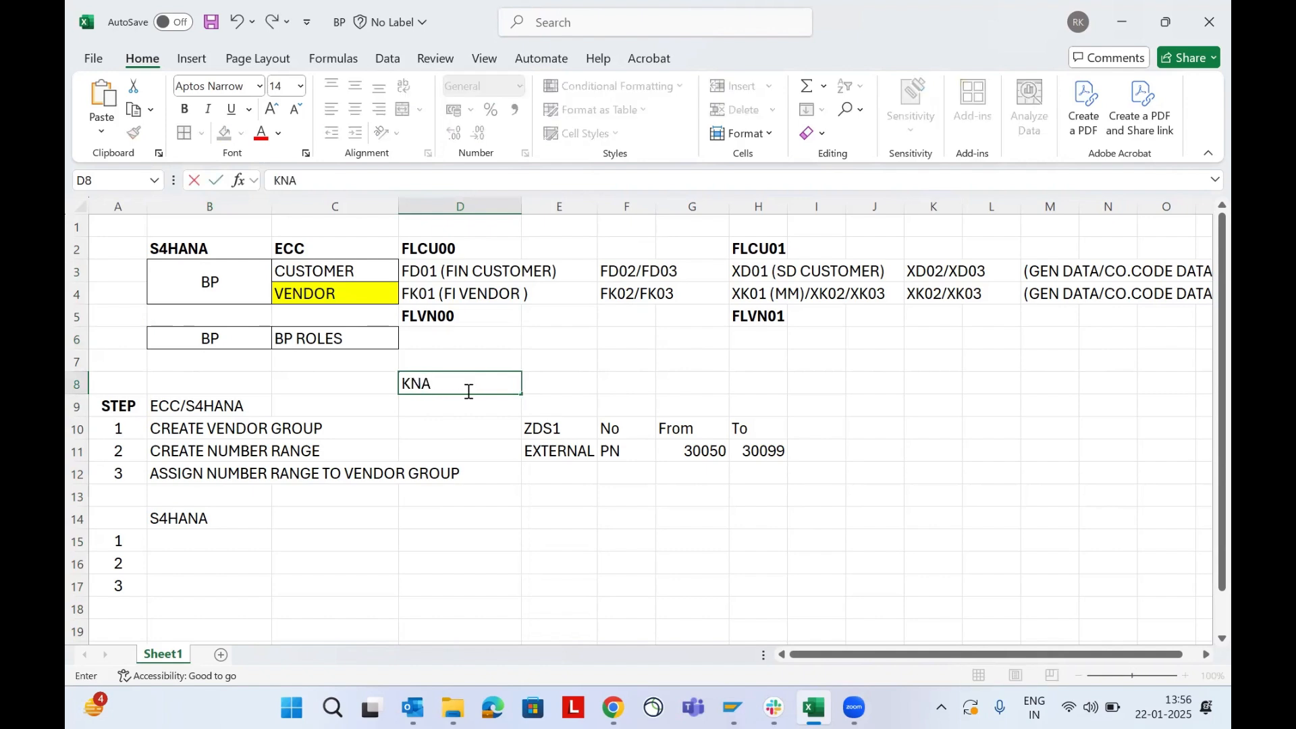
text(1,KNB1)
key(Return)
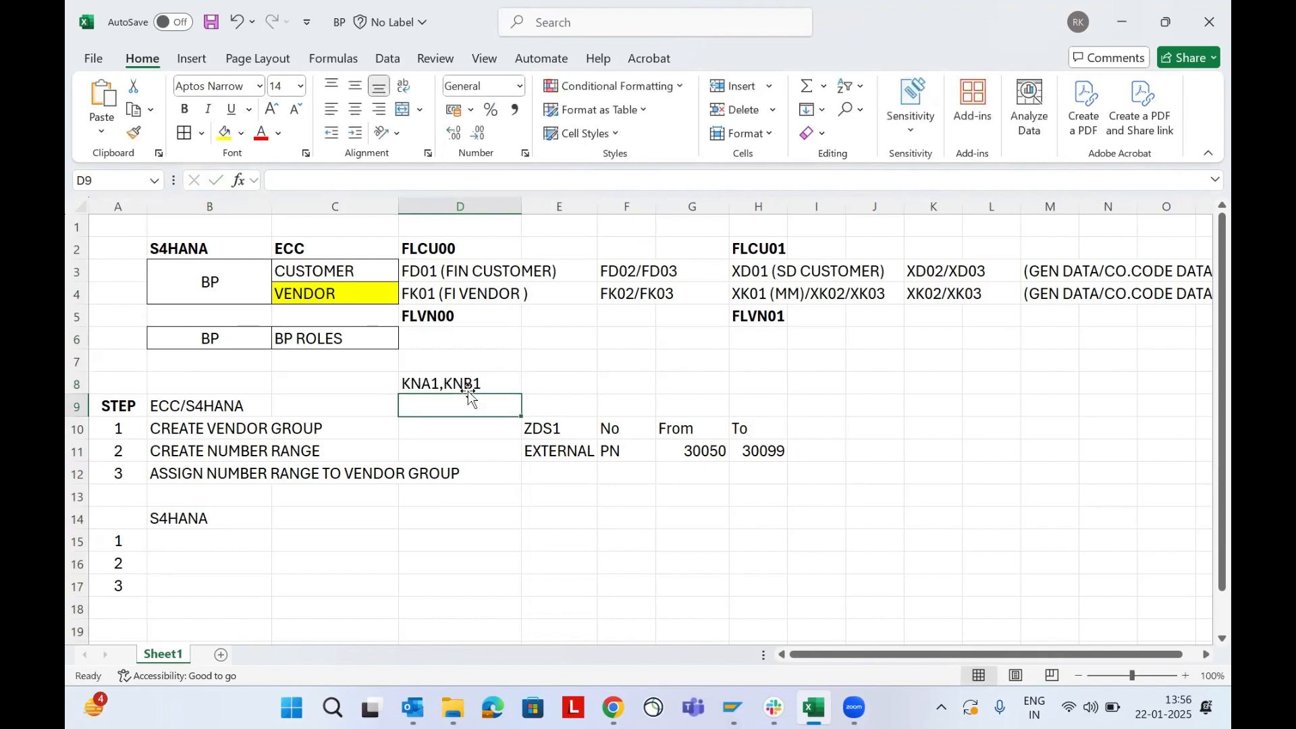
click(468, 391)
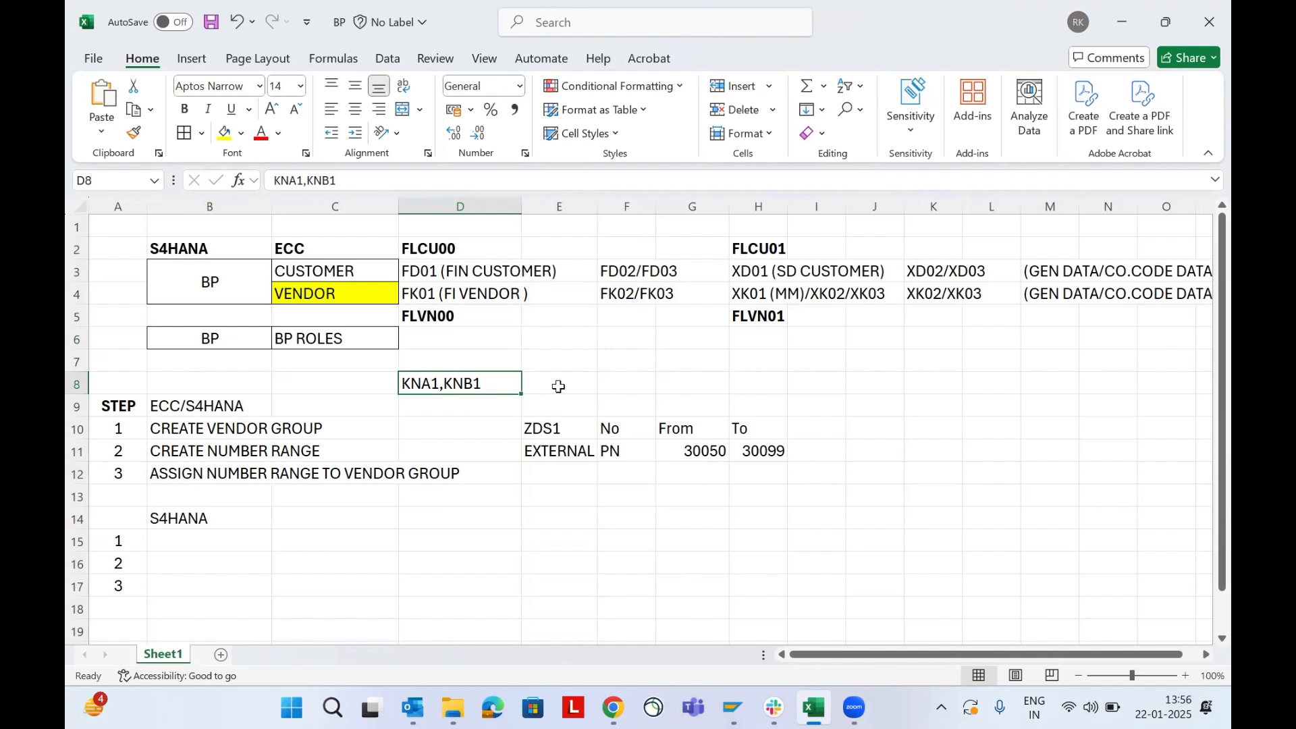
key(Delete)
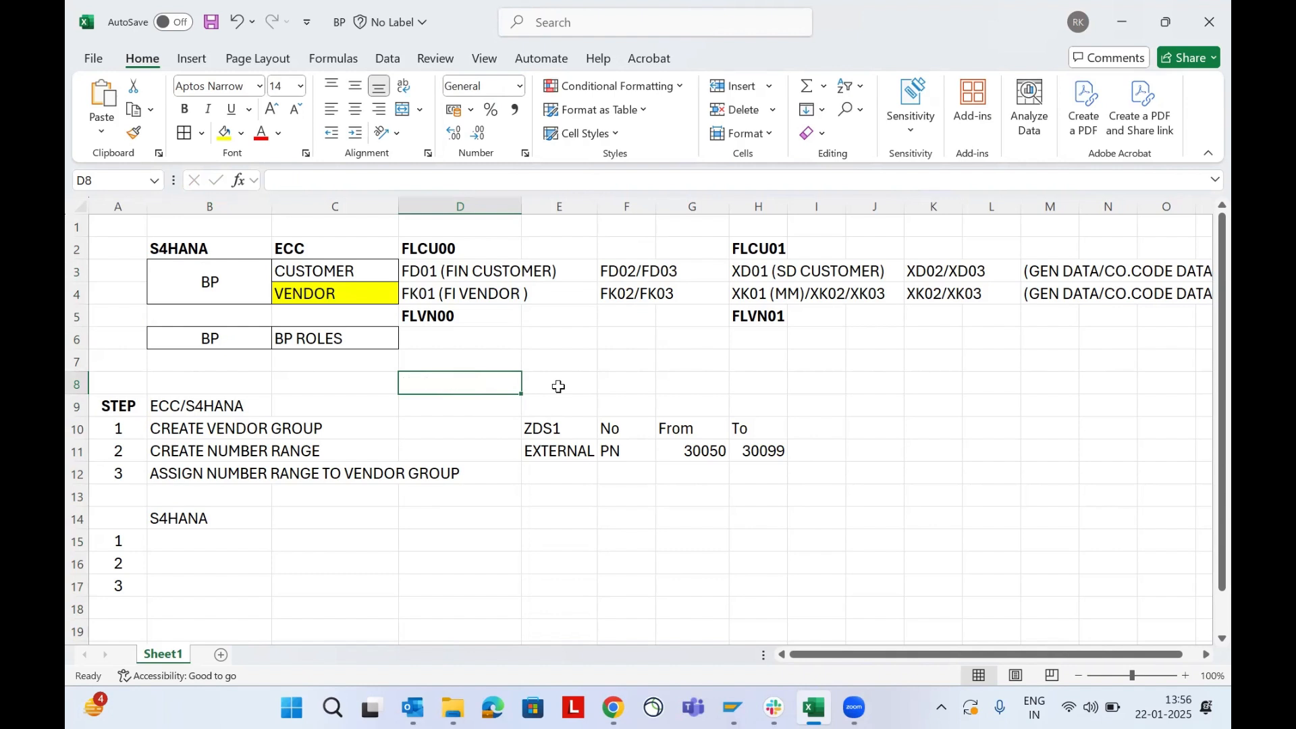
Review the ECC CUSTOMER entry and the FK01 vendor code against the S4HANA BP entry.
click(333, 270)
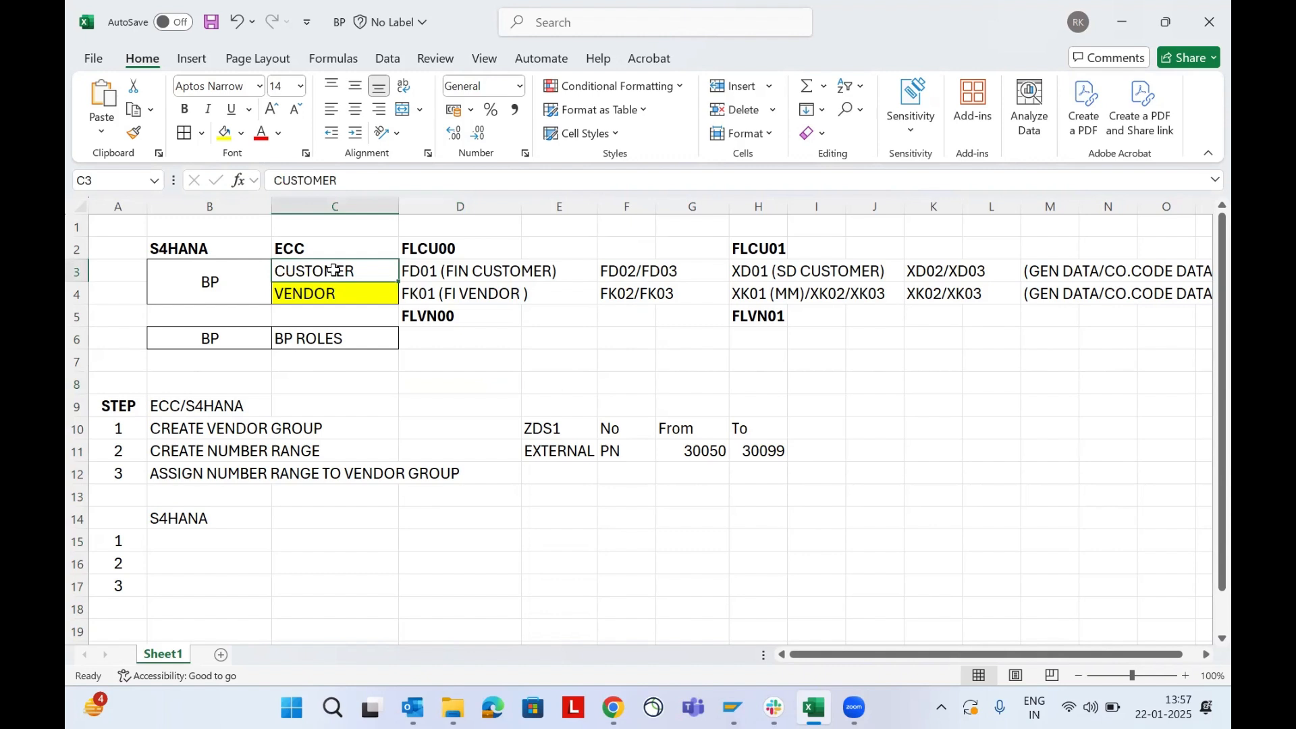
click(427, 295)
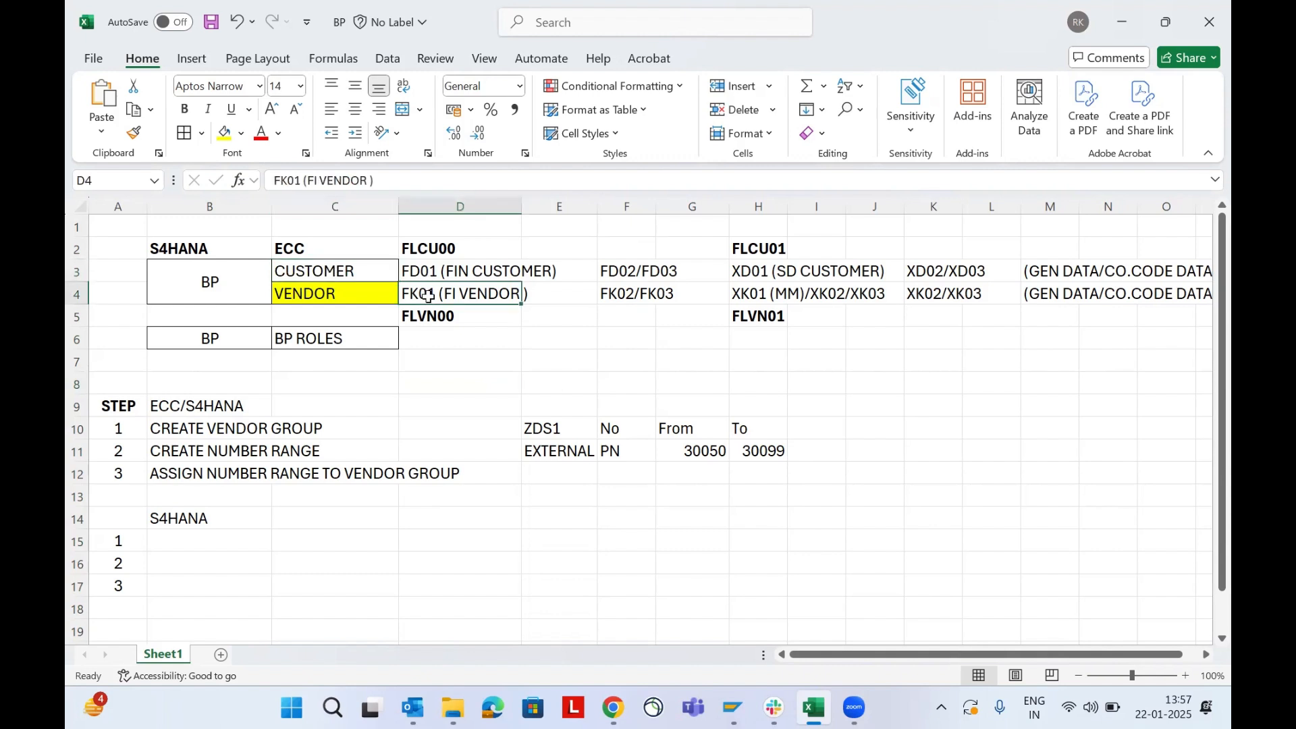
click(220, 287)
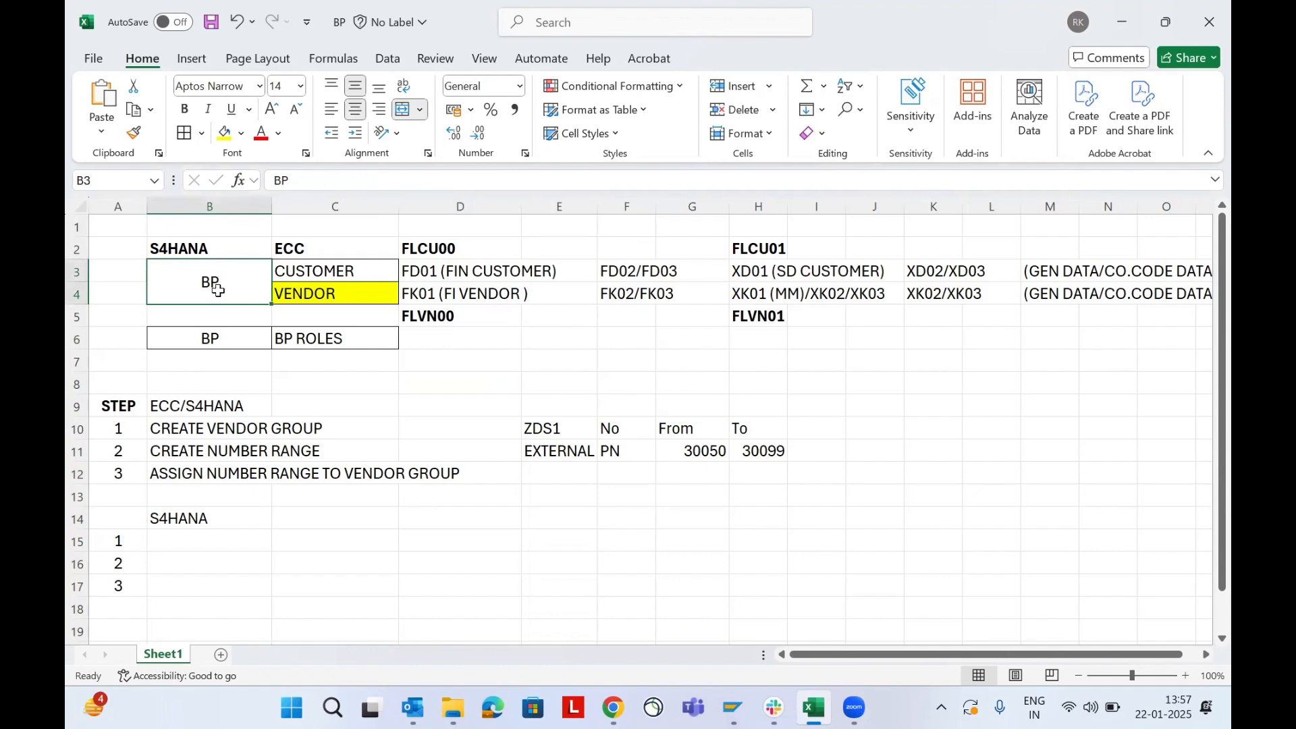
click(194, 307)
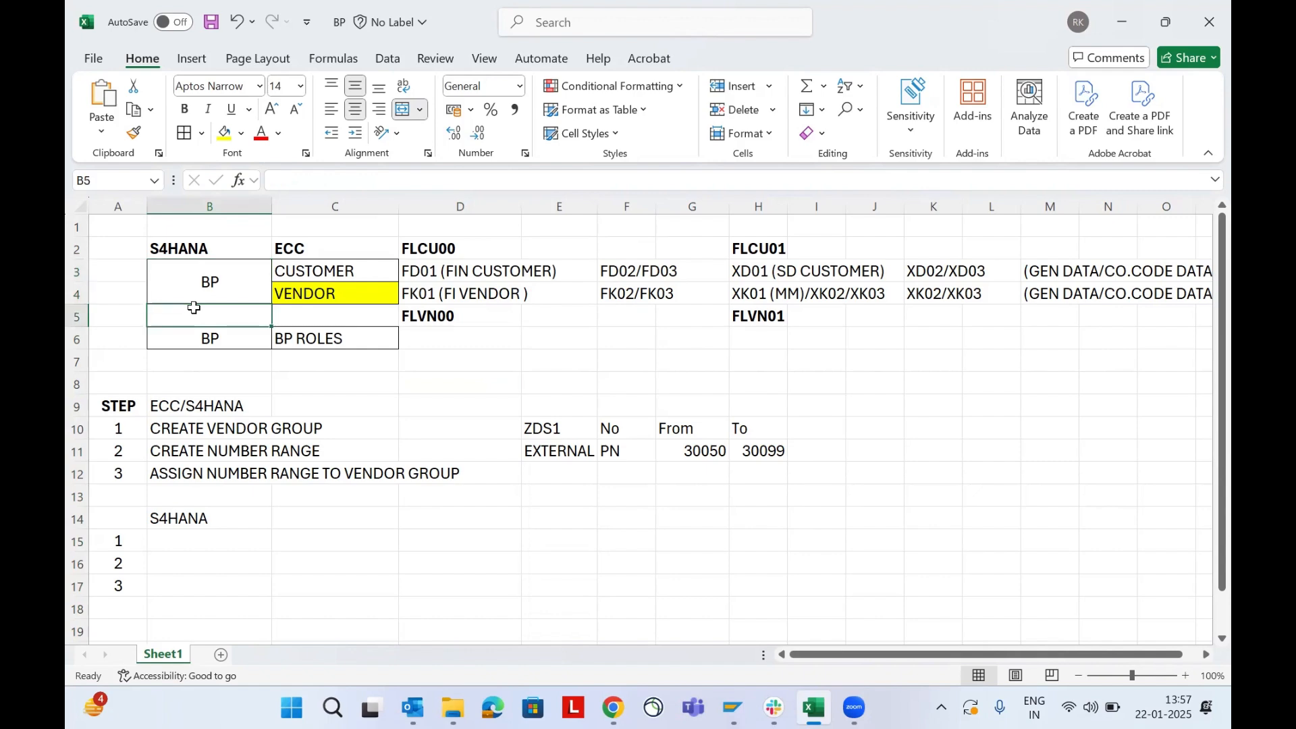
Enter 212144 in cell B5 and 121212 in cell C5, and clear both cells.
text(2121)
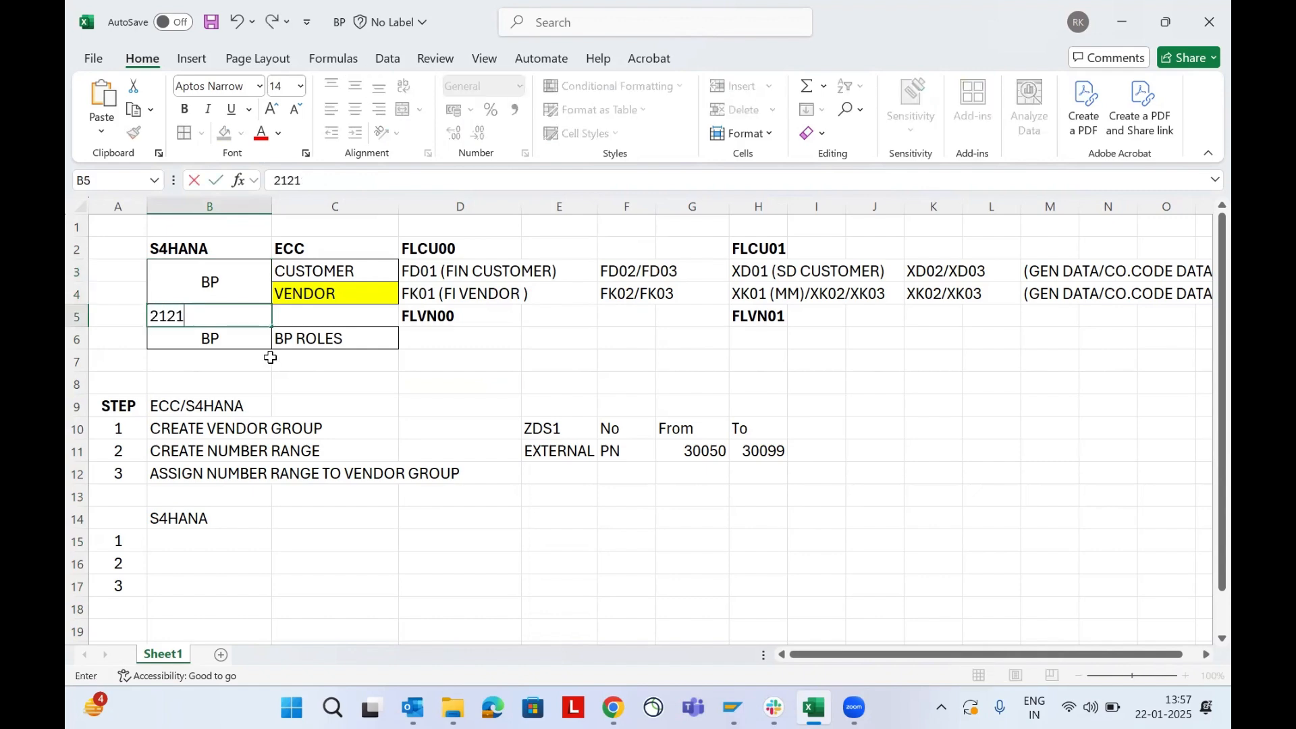
text(44)
click(206, 364)
click(338, 316)
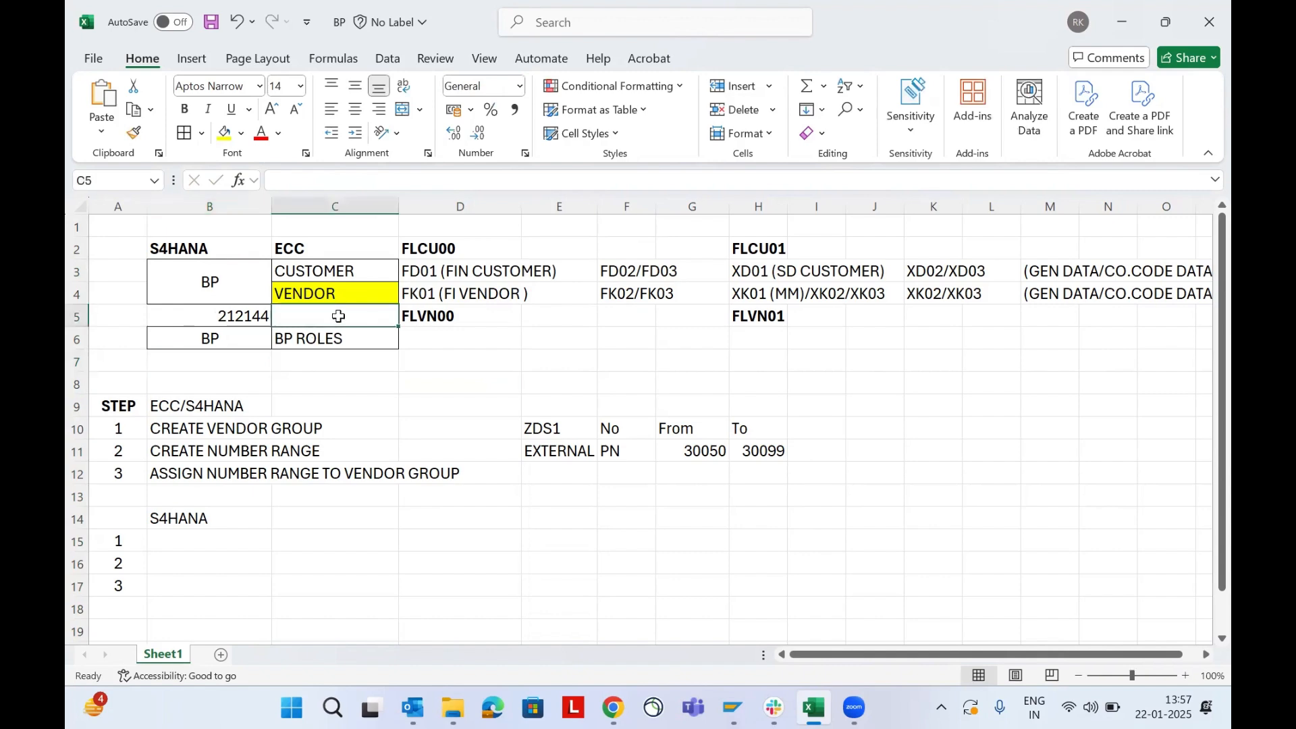
text(121212)
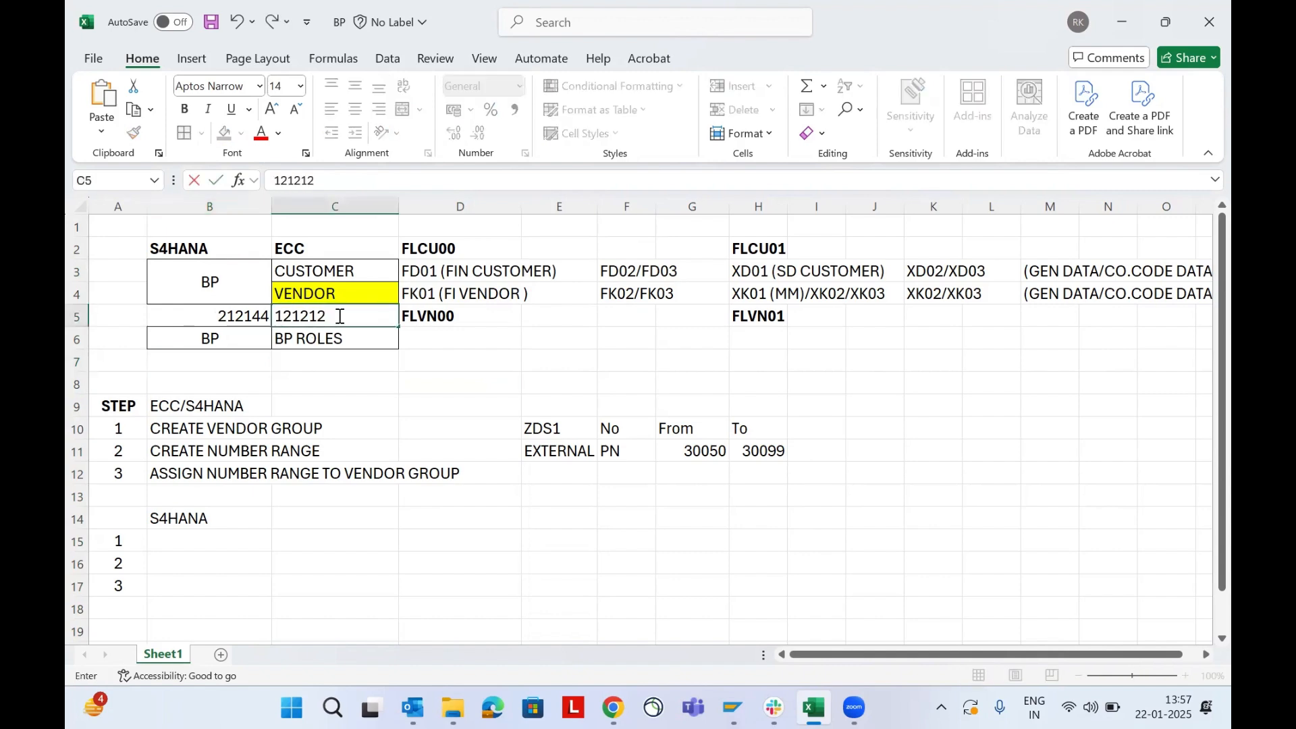
key(Return)
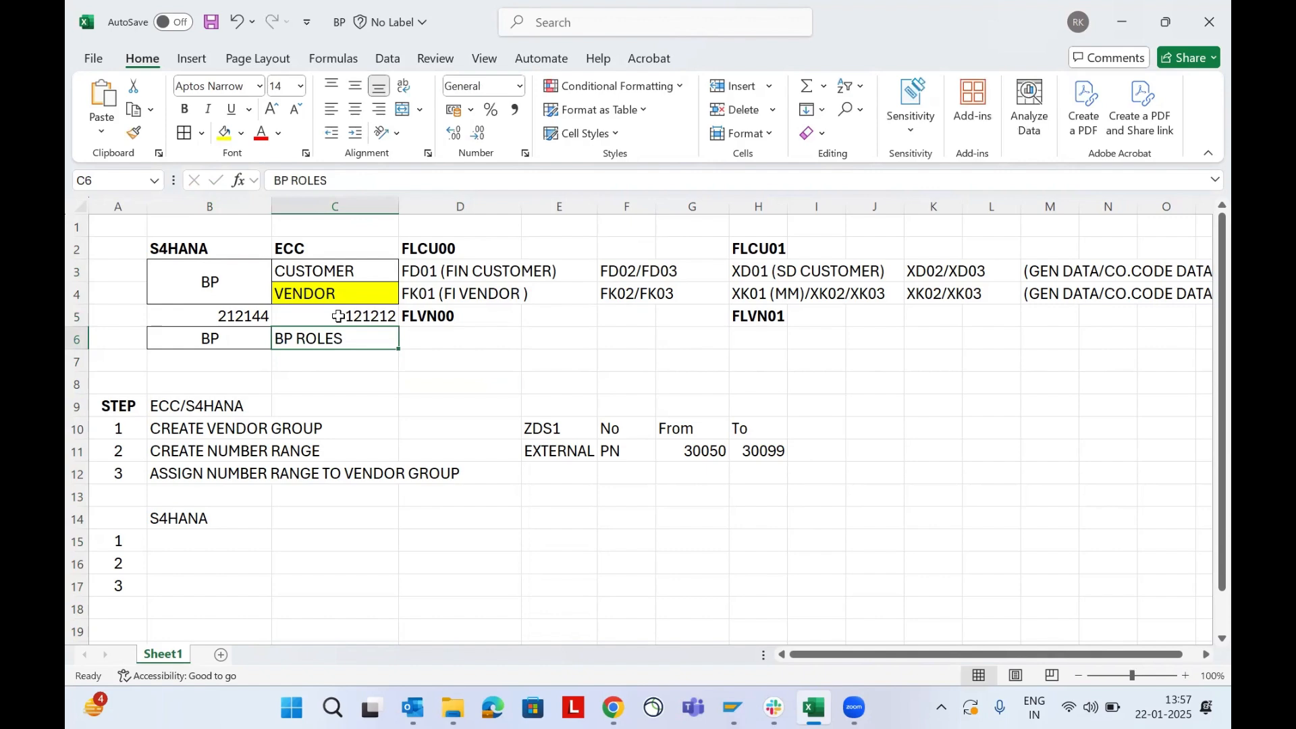
click(339, 316)
key(Delete)
key(Left)
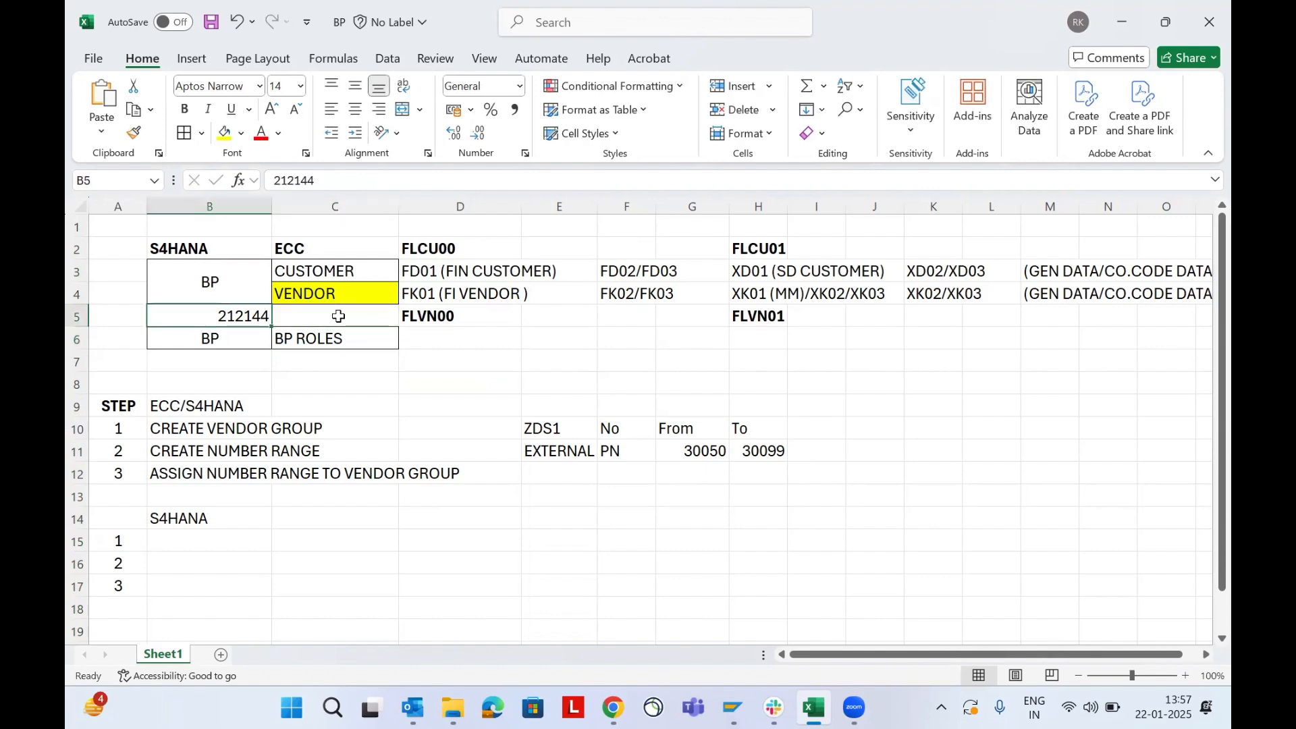
key(Delete)
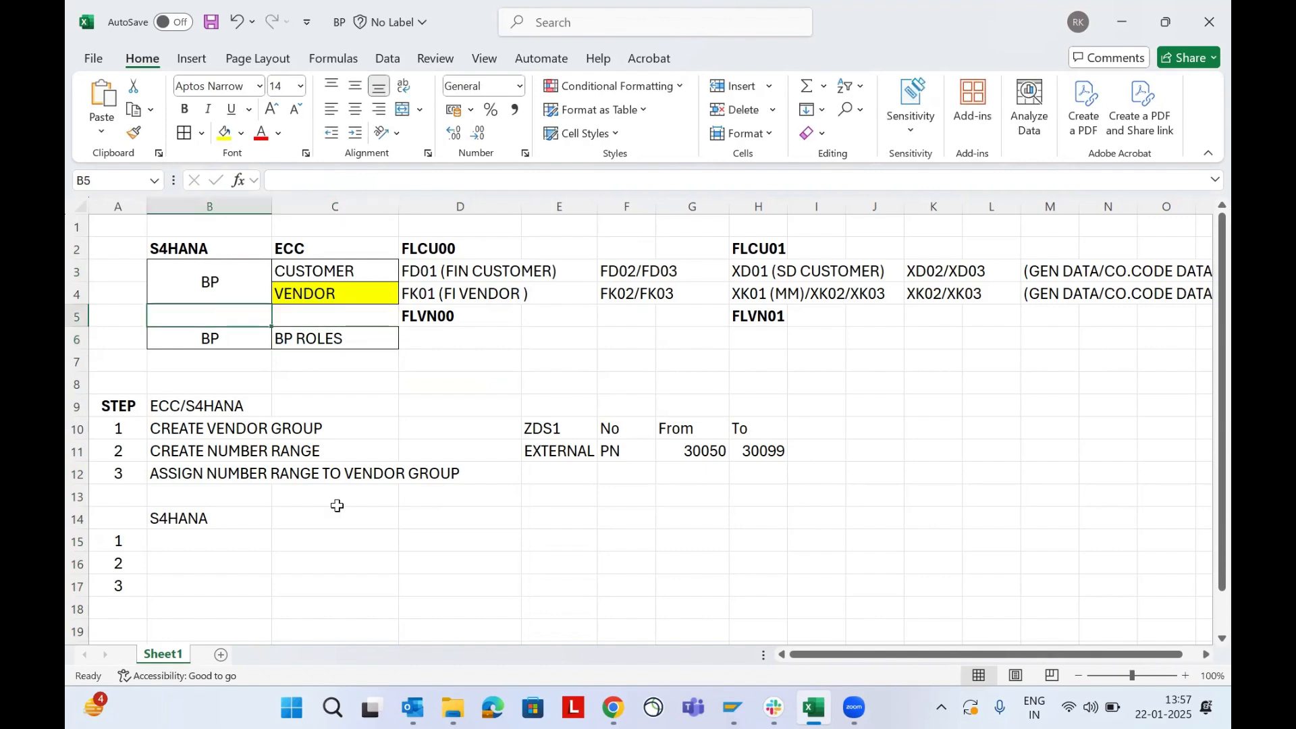
Review the three ECC/S4HANA steps for the vendor group and number range, along with the S4HANA step rows 15 to 17.
scroll(337, 506, down, 1)
scroll(338, 506, up, 1)
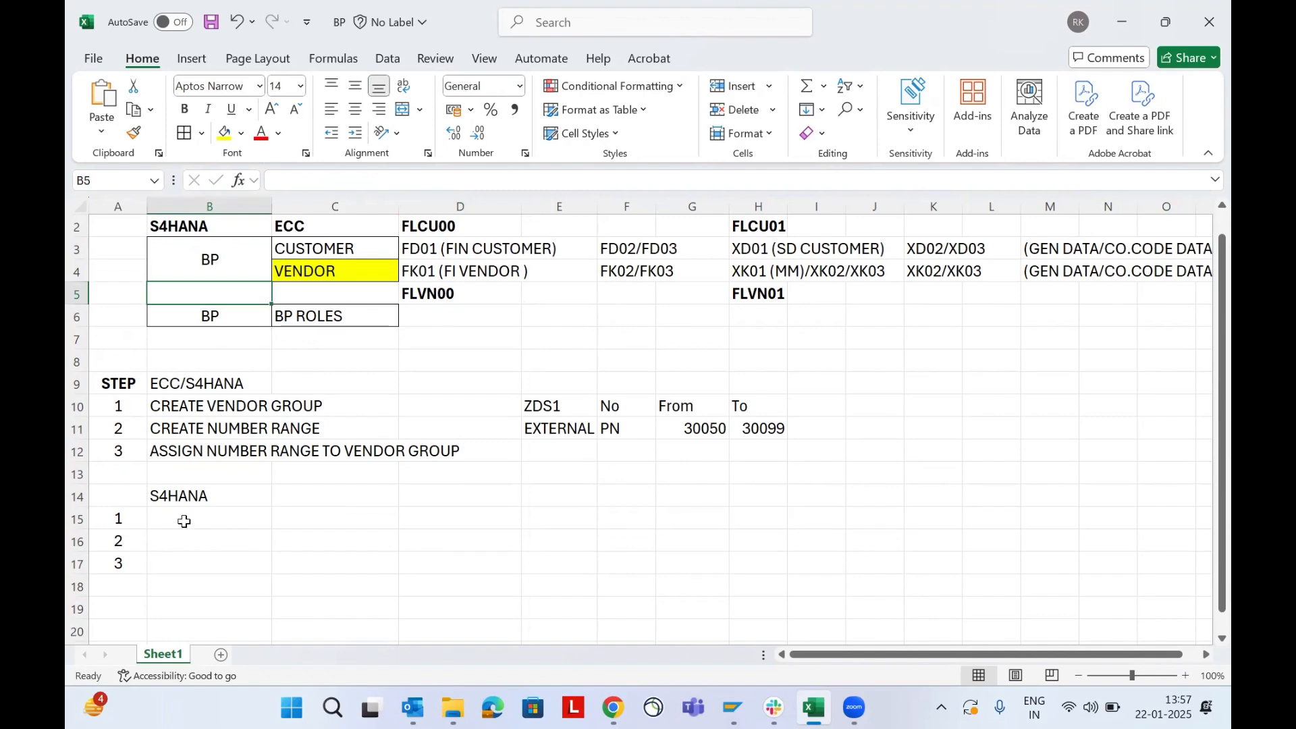
drag(197, 521, 212, 578)
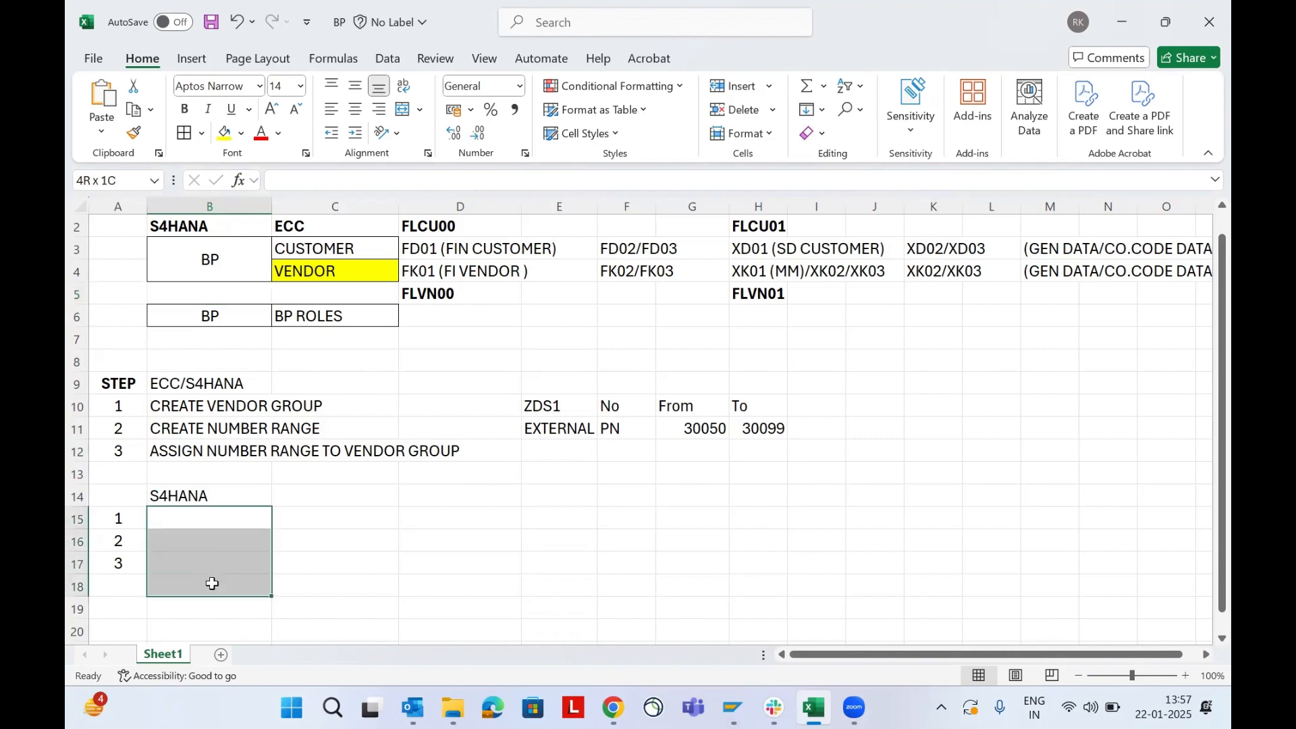
drag(212, 583, 212, 583)
click(184, 385)
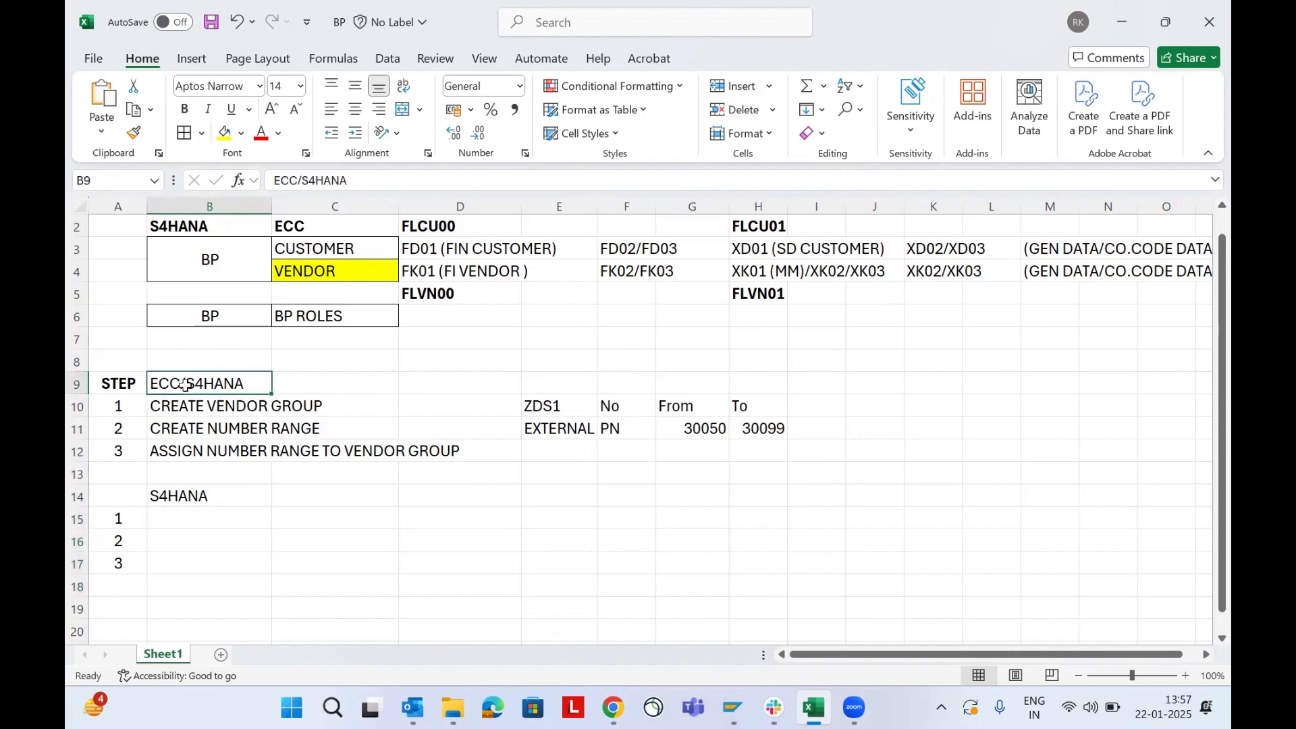
drag(175, 408, 233, 449)
click(172, 405)
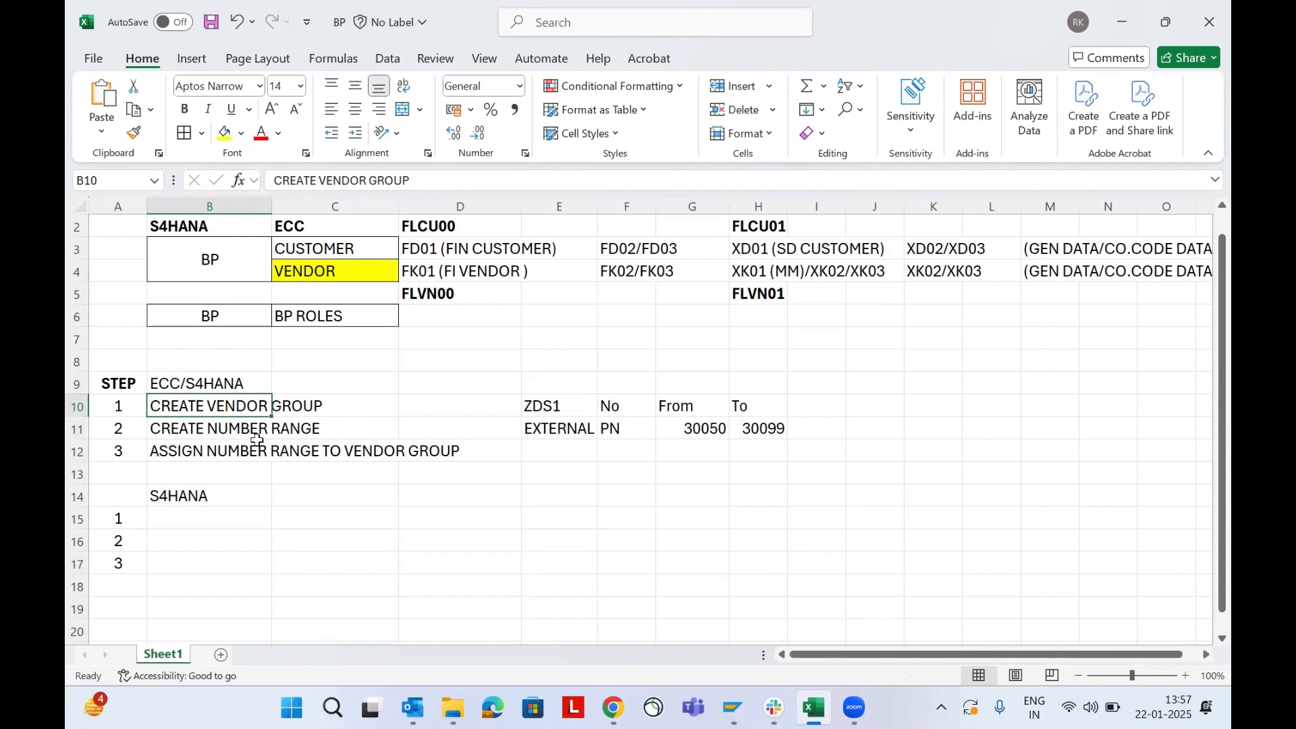
click(205, 432)
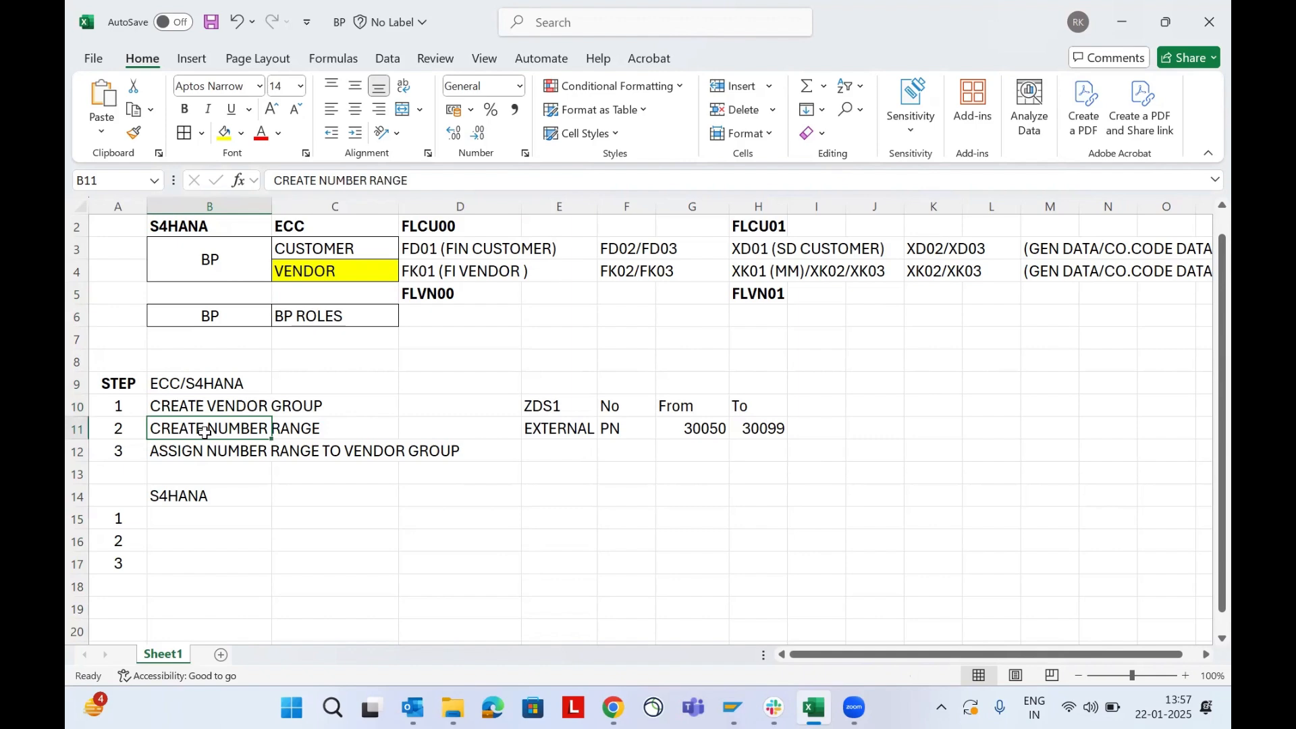
click(172, 454)
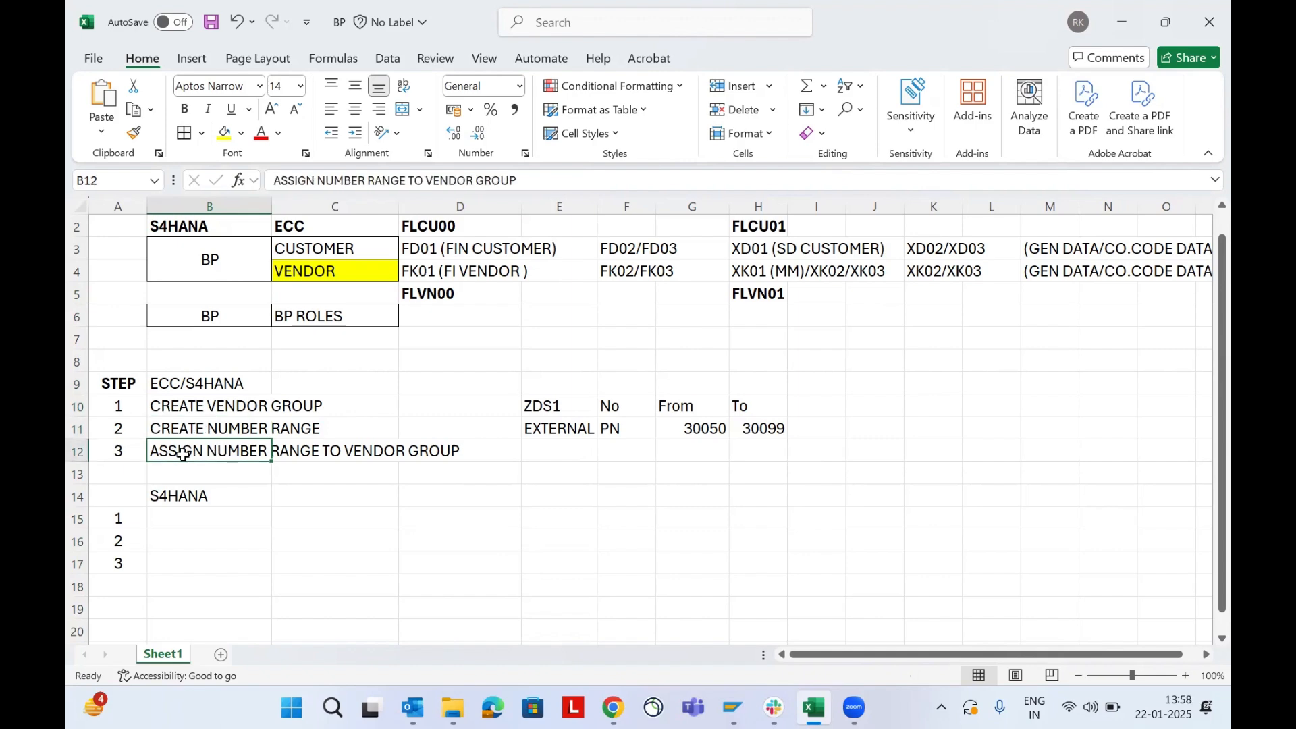
click(196, 407)
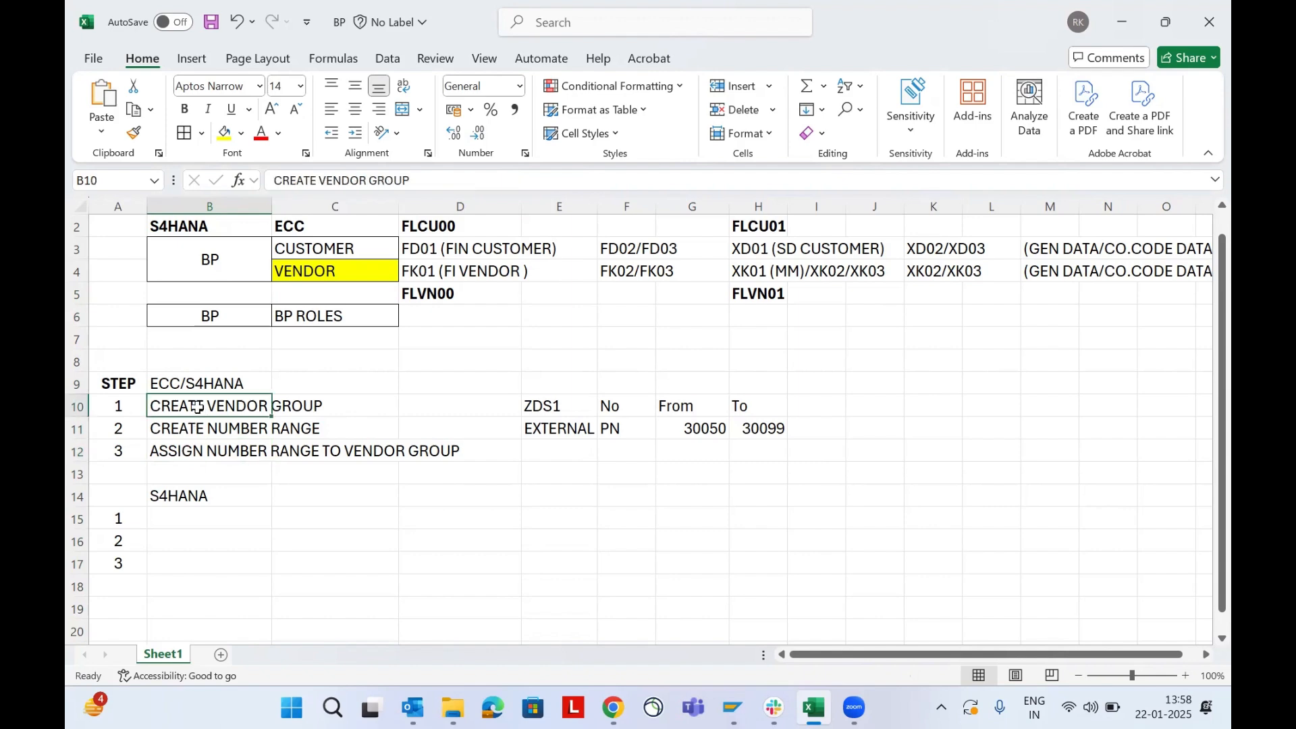
drag(115, 382, 617, 568)
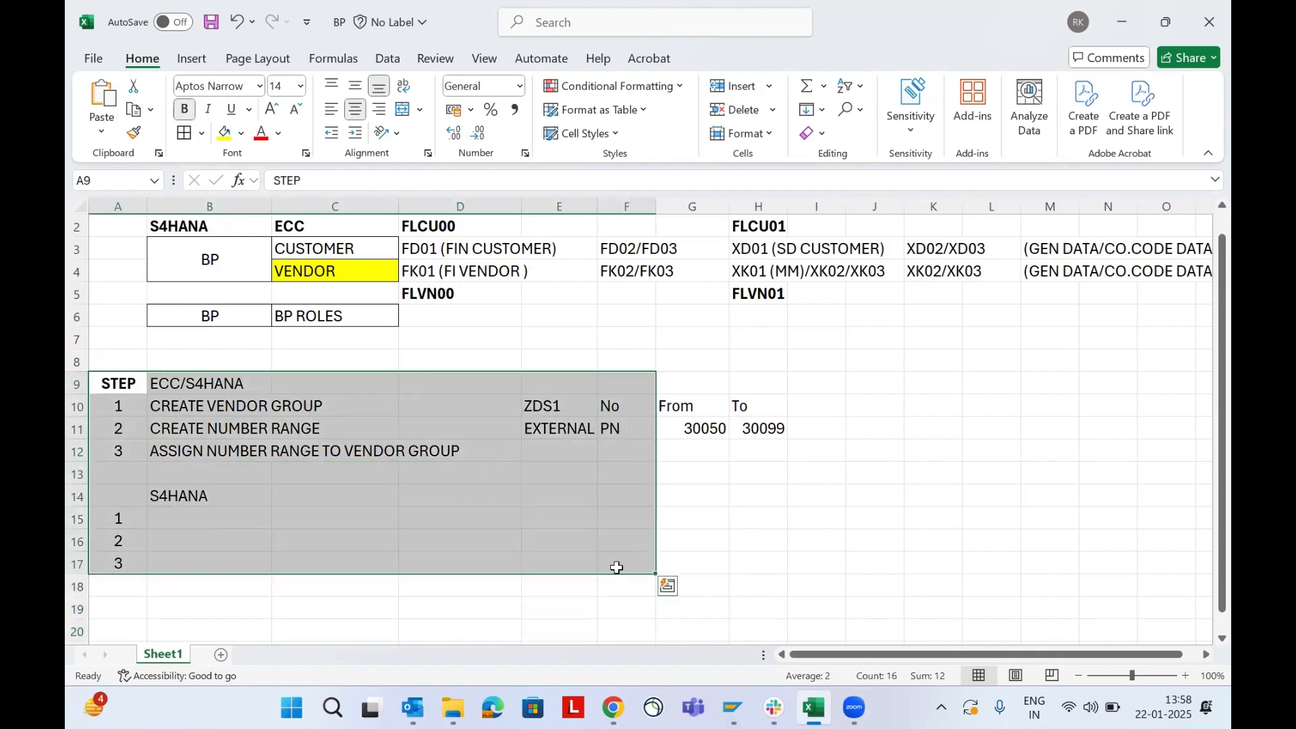
Examine the CREATE VENDOR GROUP and CREATE NUMBER RANGE steps against their ZDS1 and EXTERNAL entries.
click(336, 249)
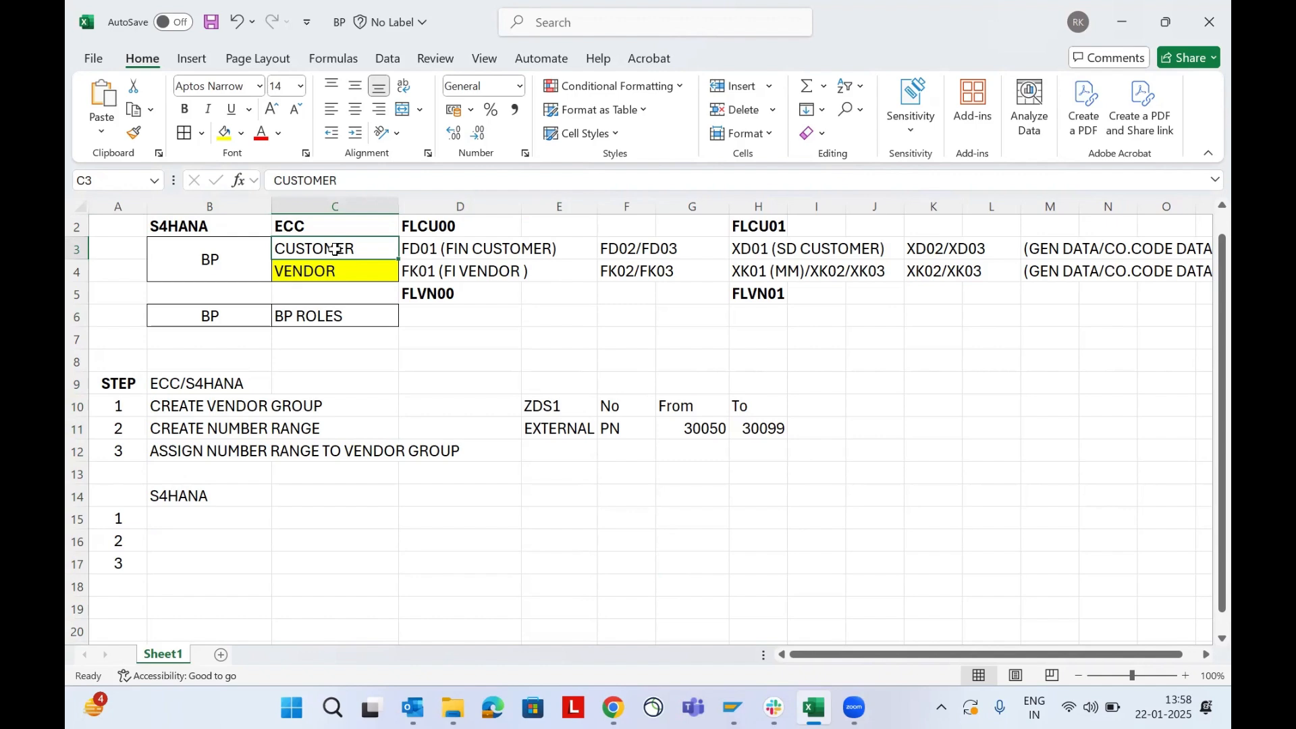
click(195, 408)
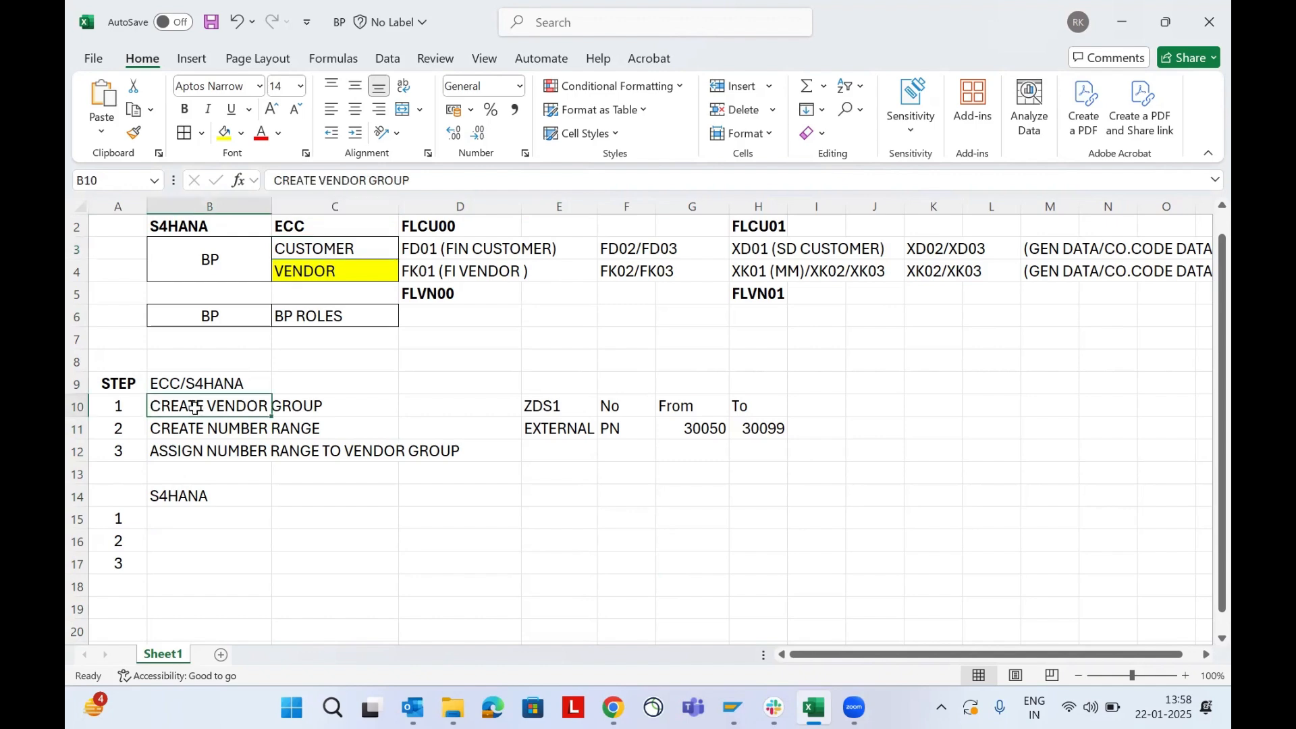
click(546, 408)
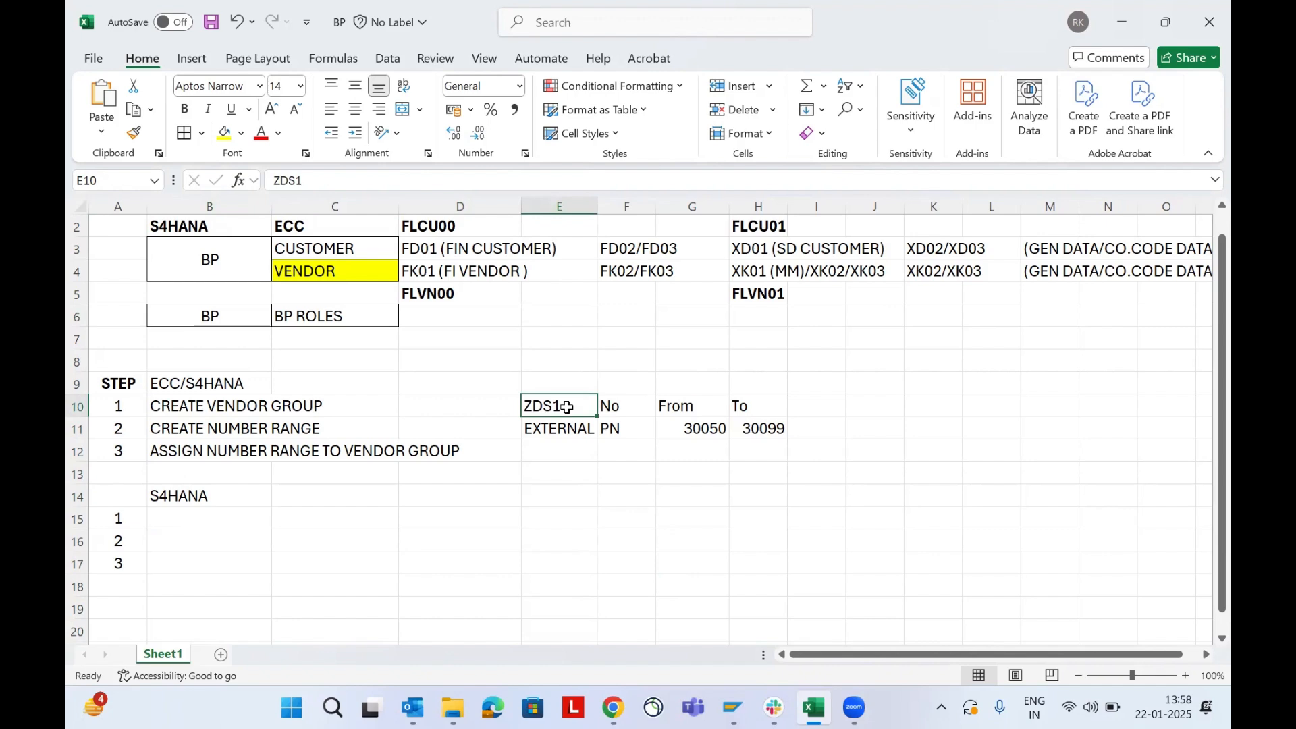
click(196, 434)
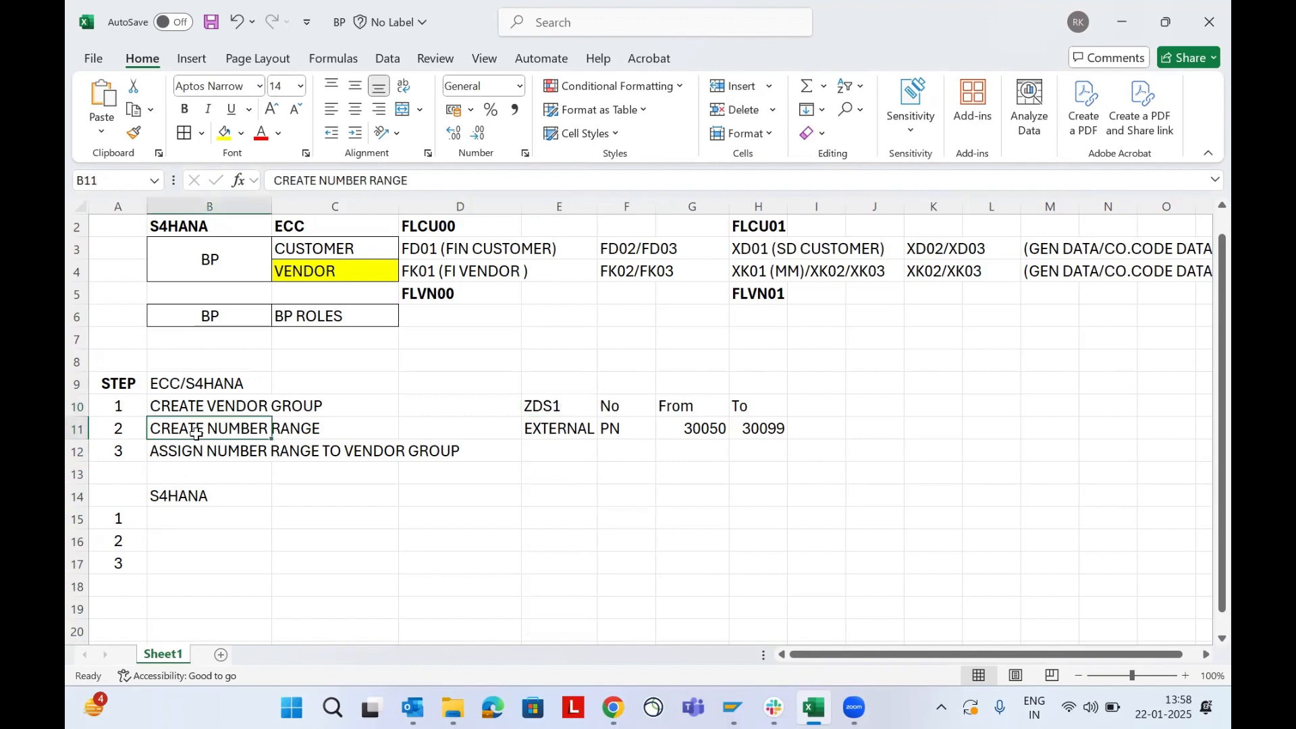
click(566, 425)
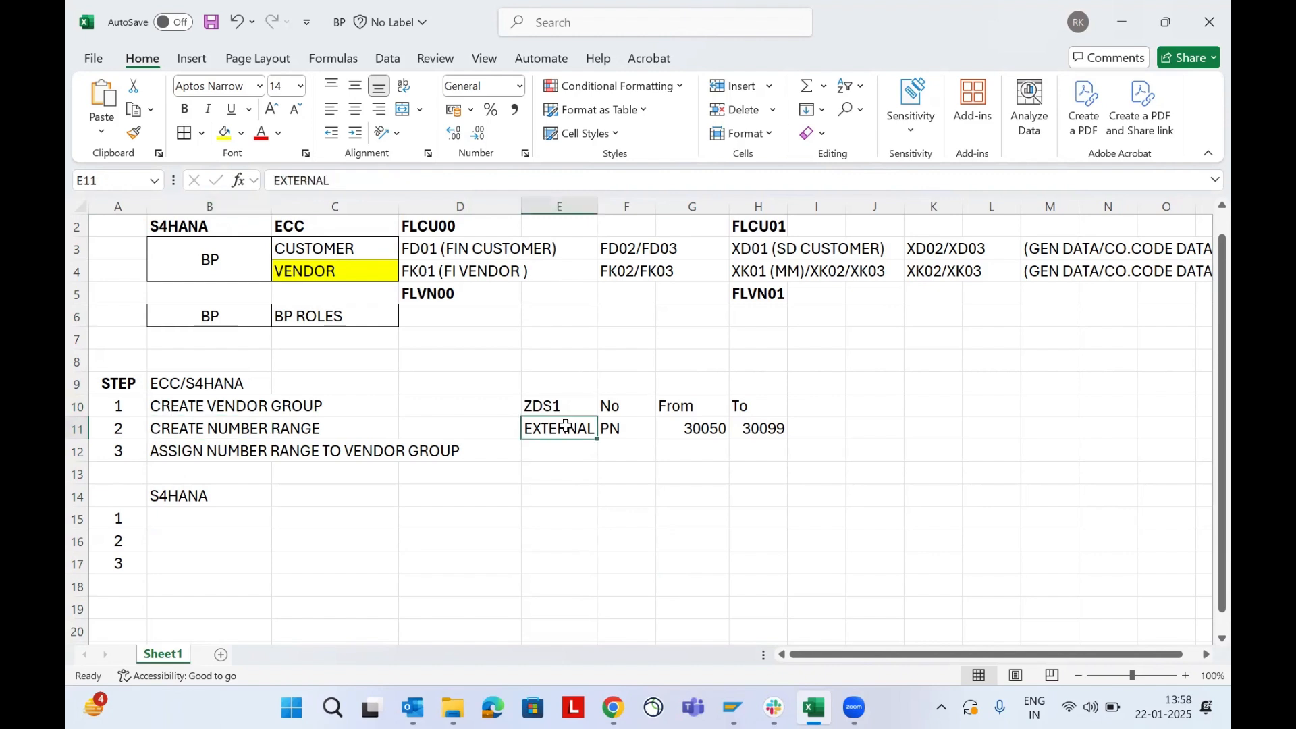
click(175, 428)
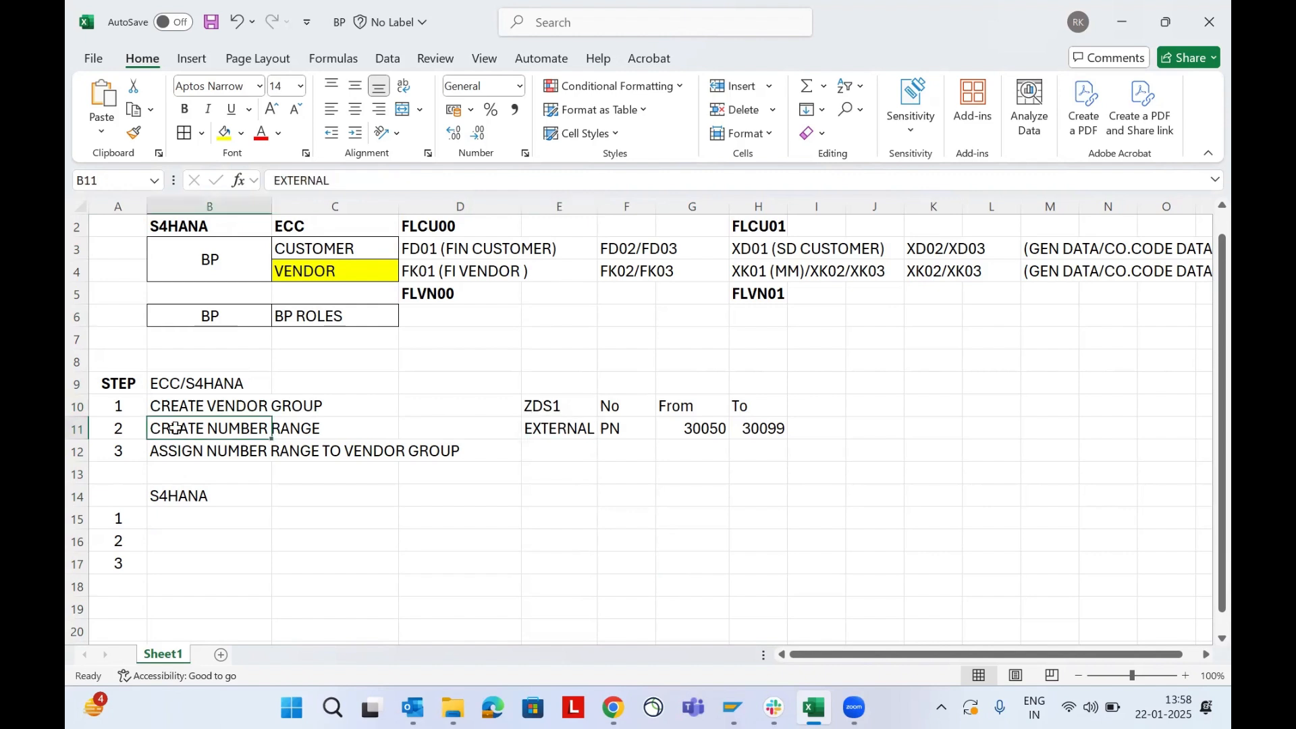
click(573, 426)
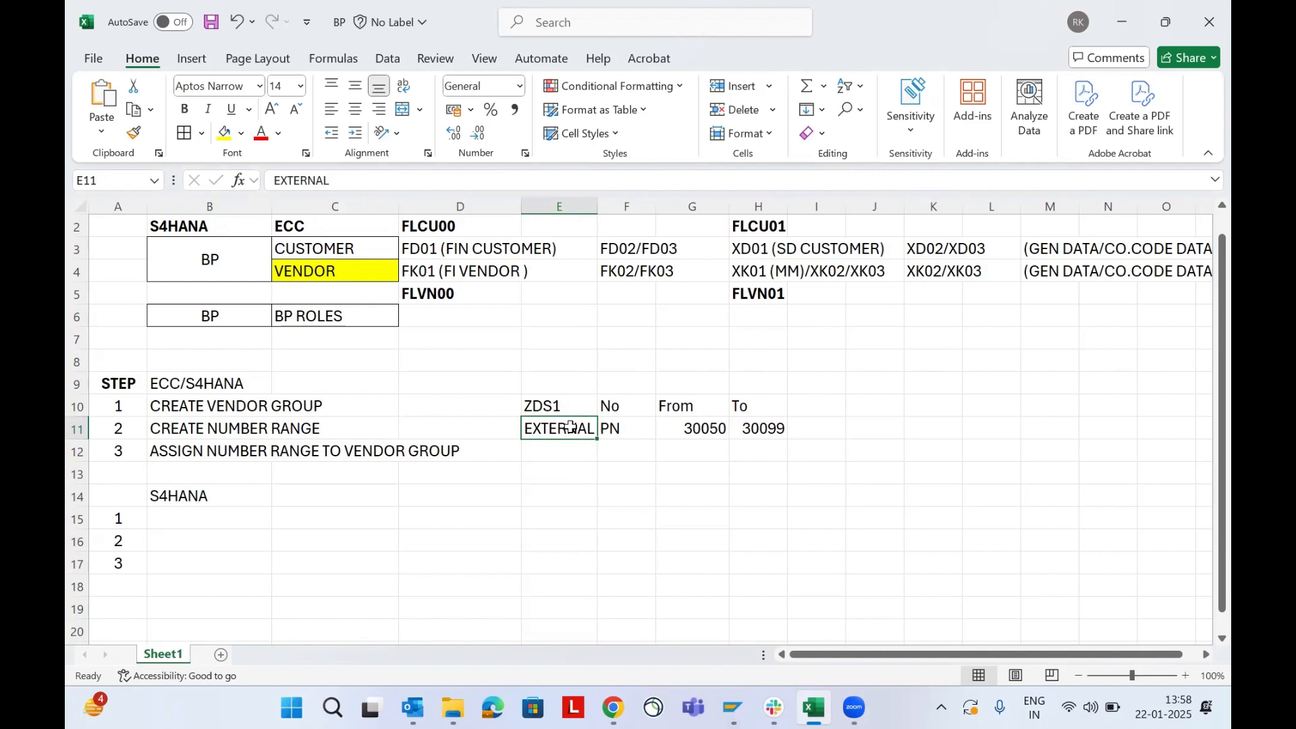
Relate the EXTERNAL number range entry to the two BP cells and examine its From and To values.
click(229, 319)
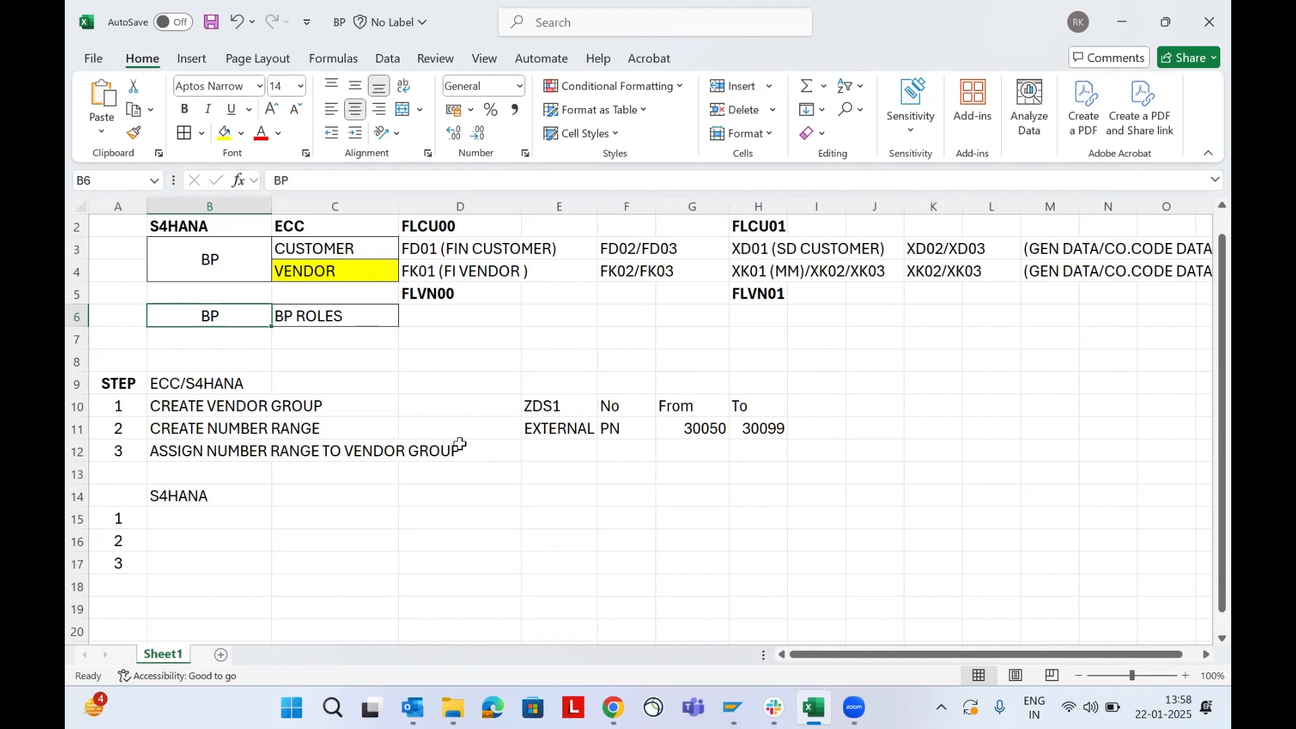
click(559, 423)
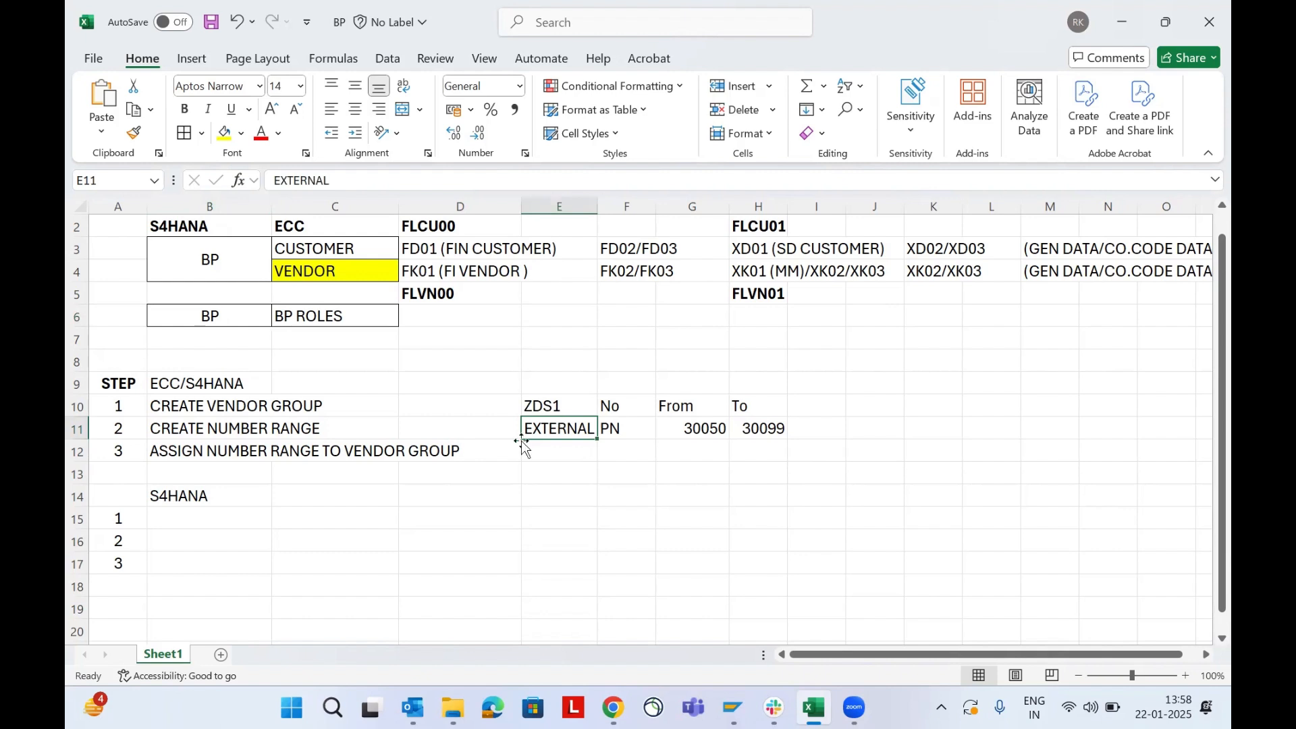
click(242, 265)
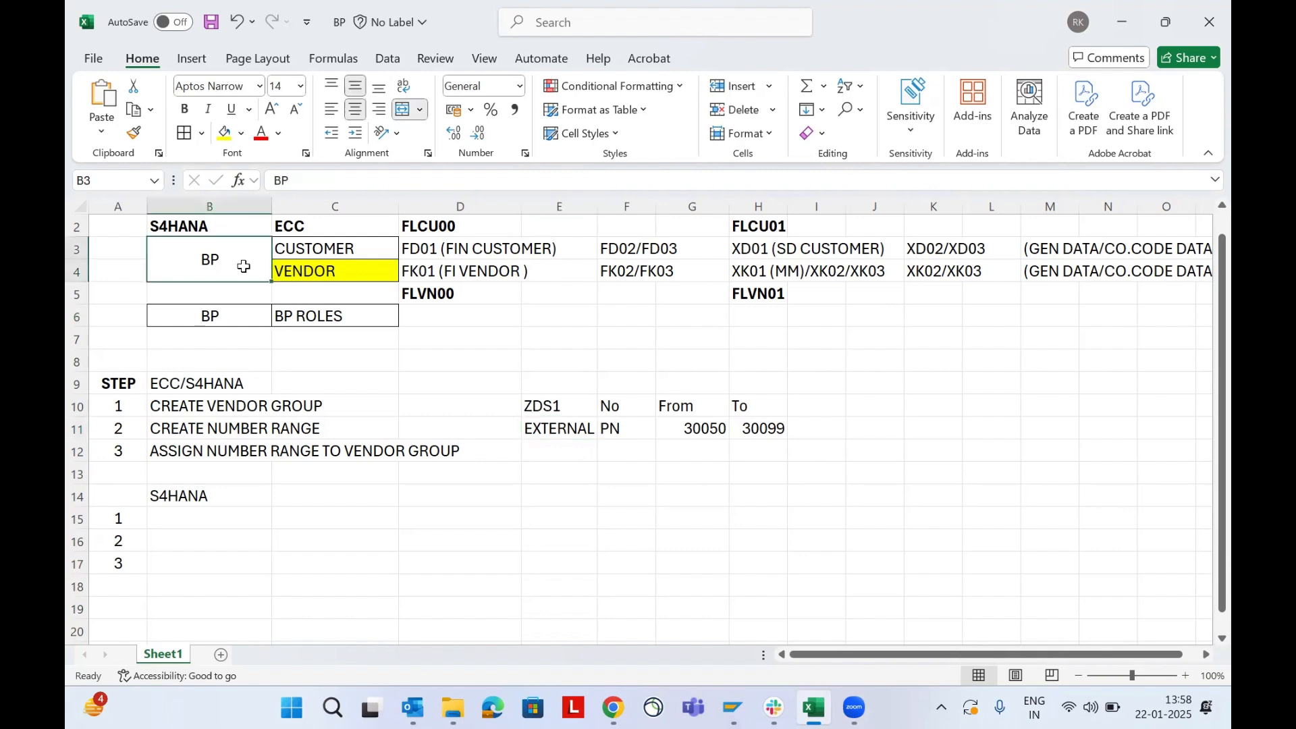
click(561, 430)
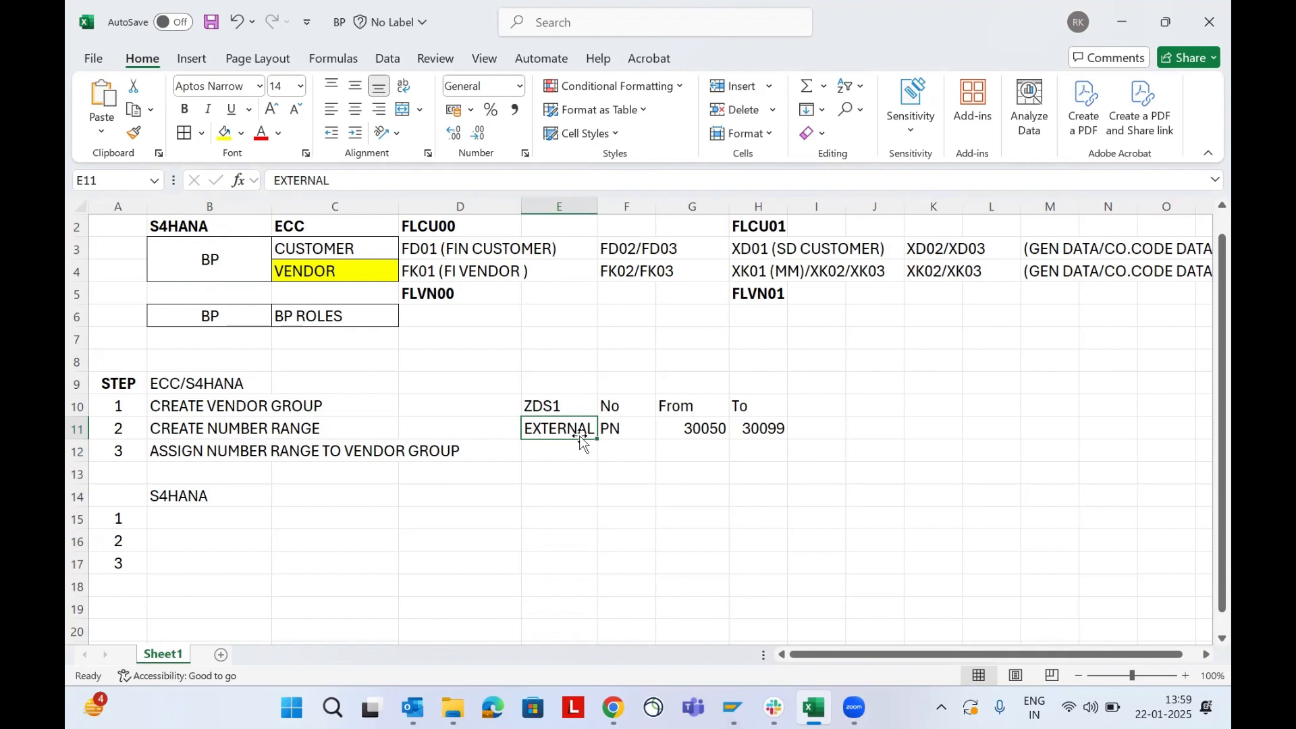
click(223, 316)
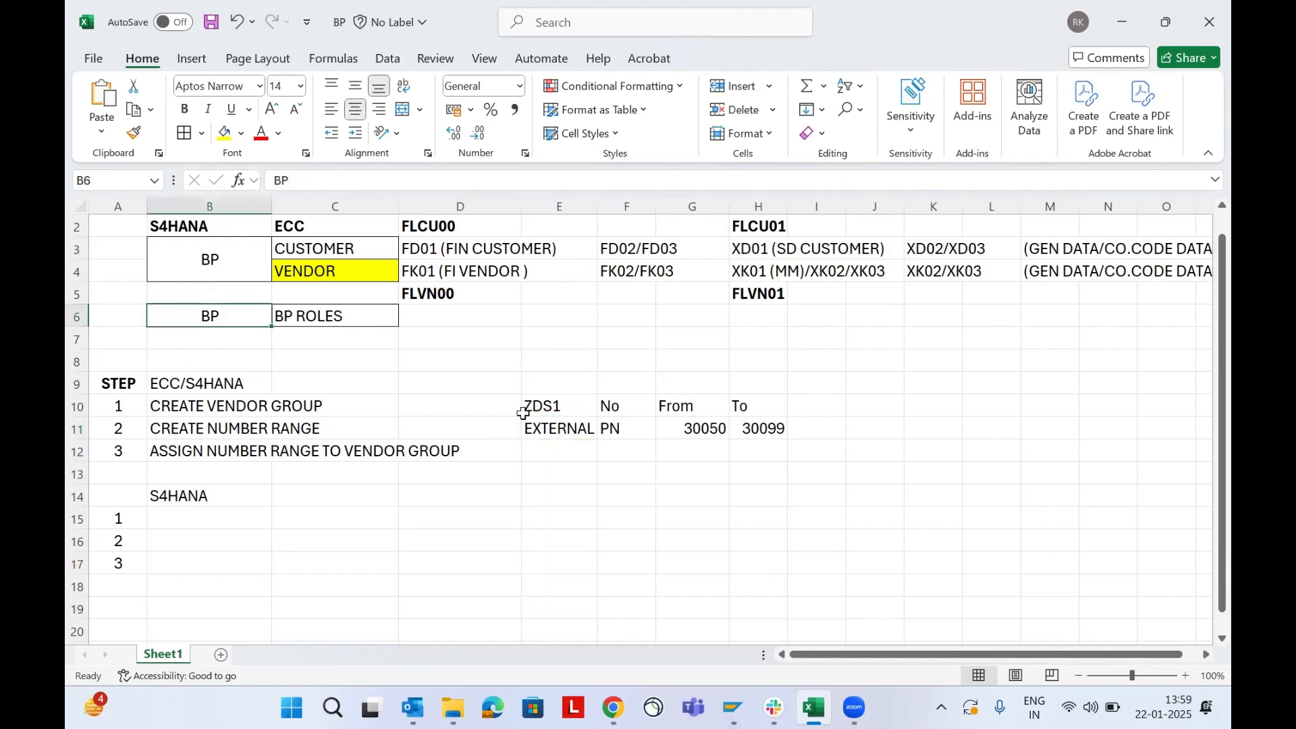
click(551, 430)
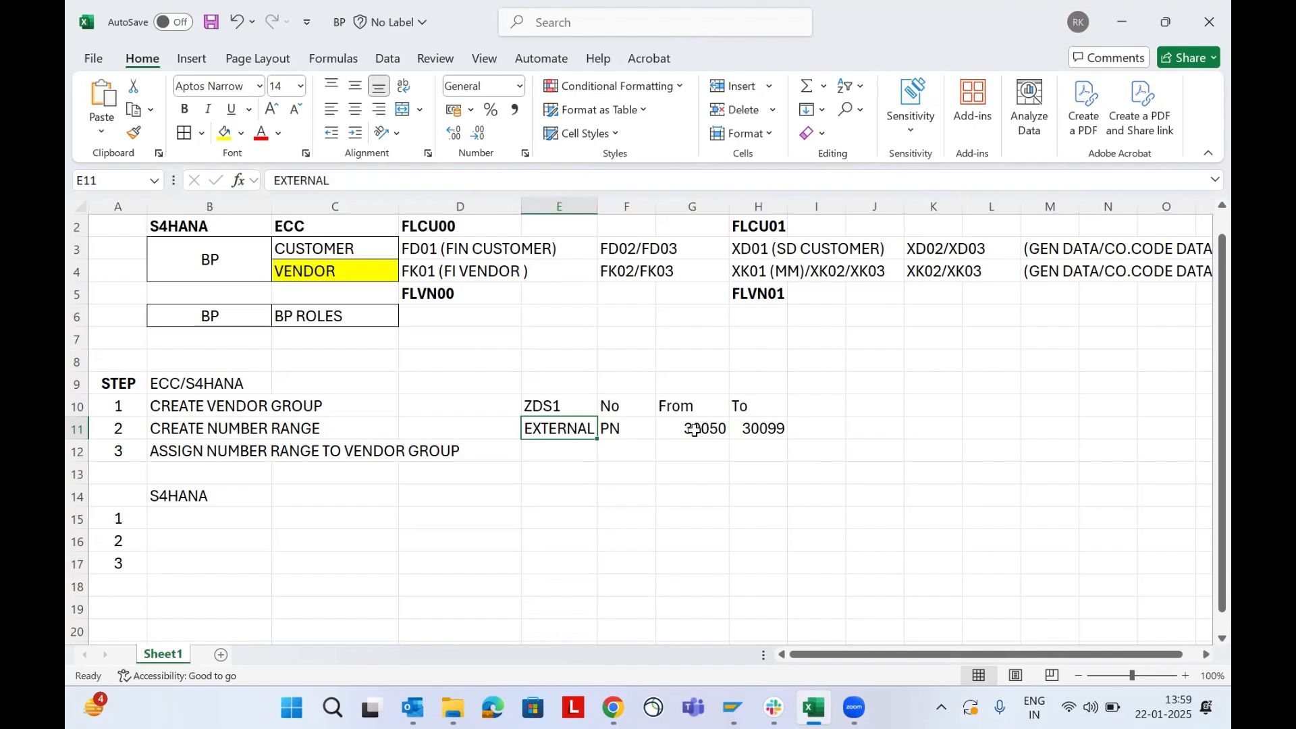
drag(694, 428, 776, 428)
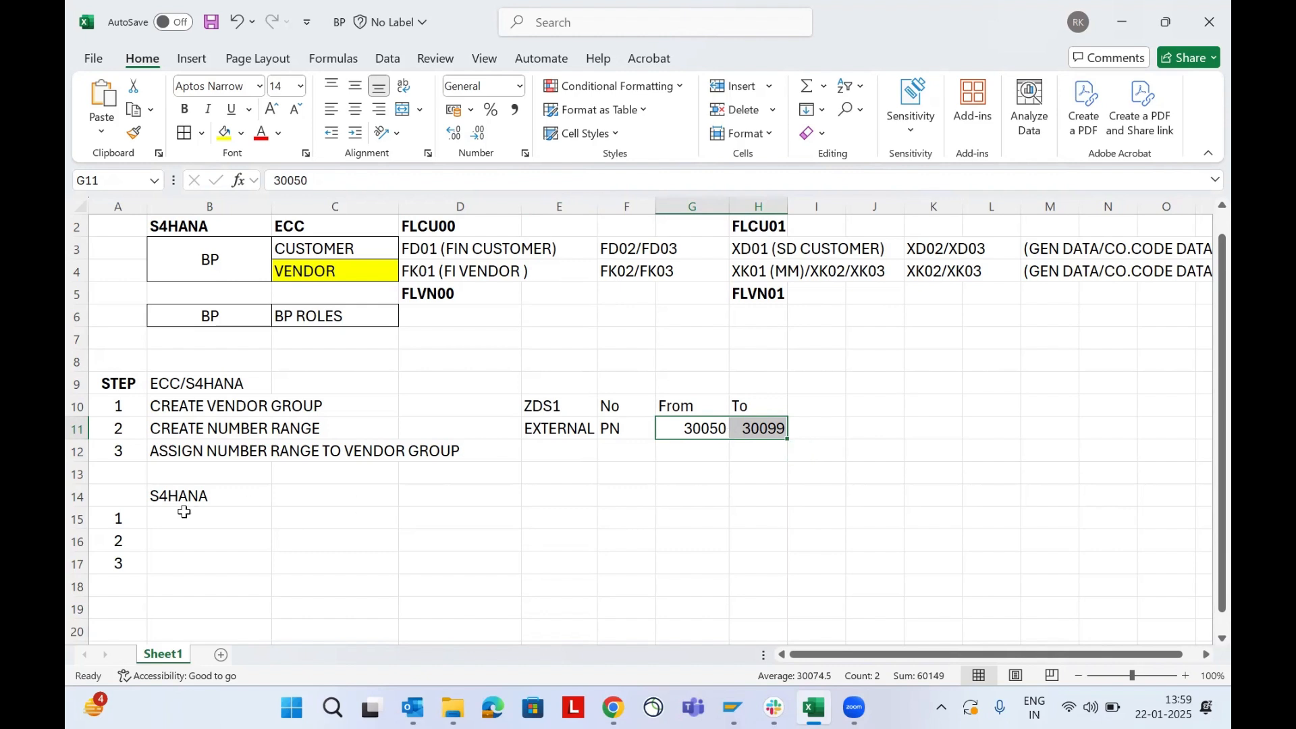
Compare the vendor group and number range steps in rows 10 to 12 with the empty S4HANA step rows.
drag(184, 517, 241, 588)
scroll(284, 565, down, 1)
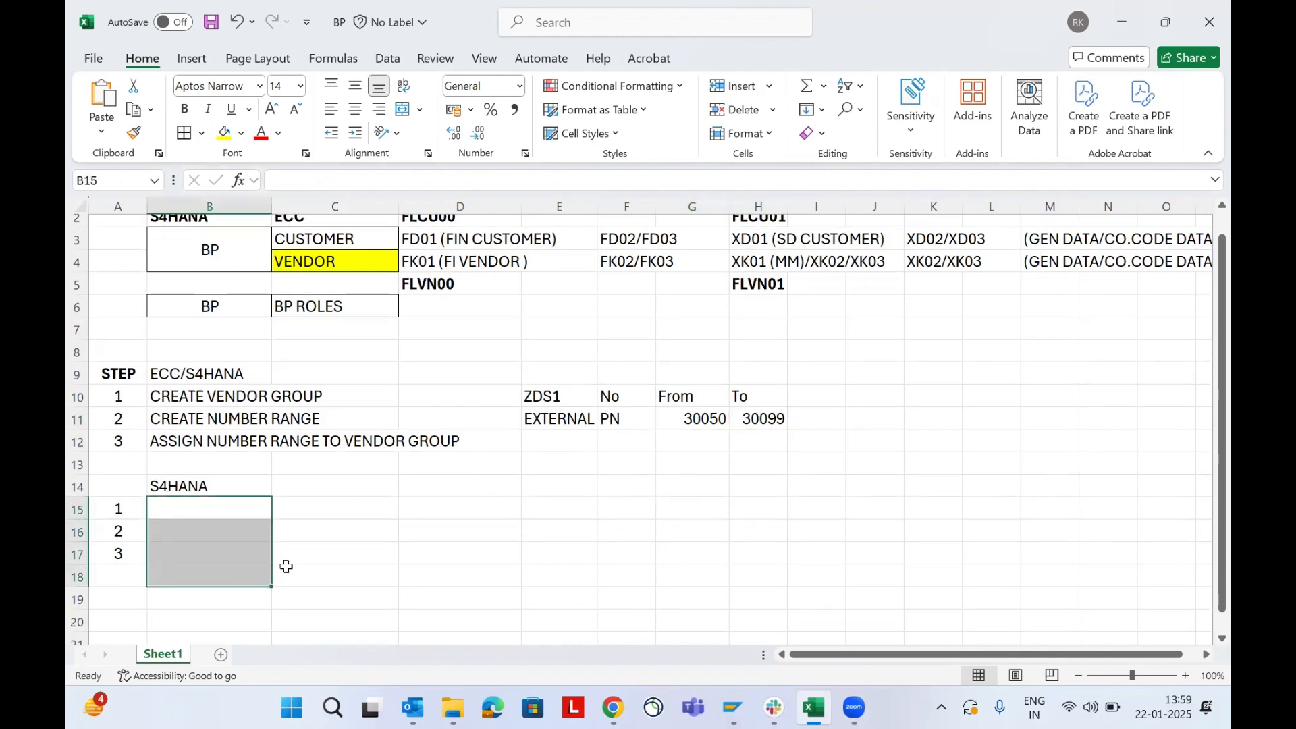
click(181, 372)
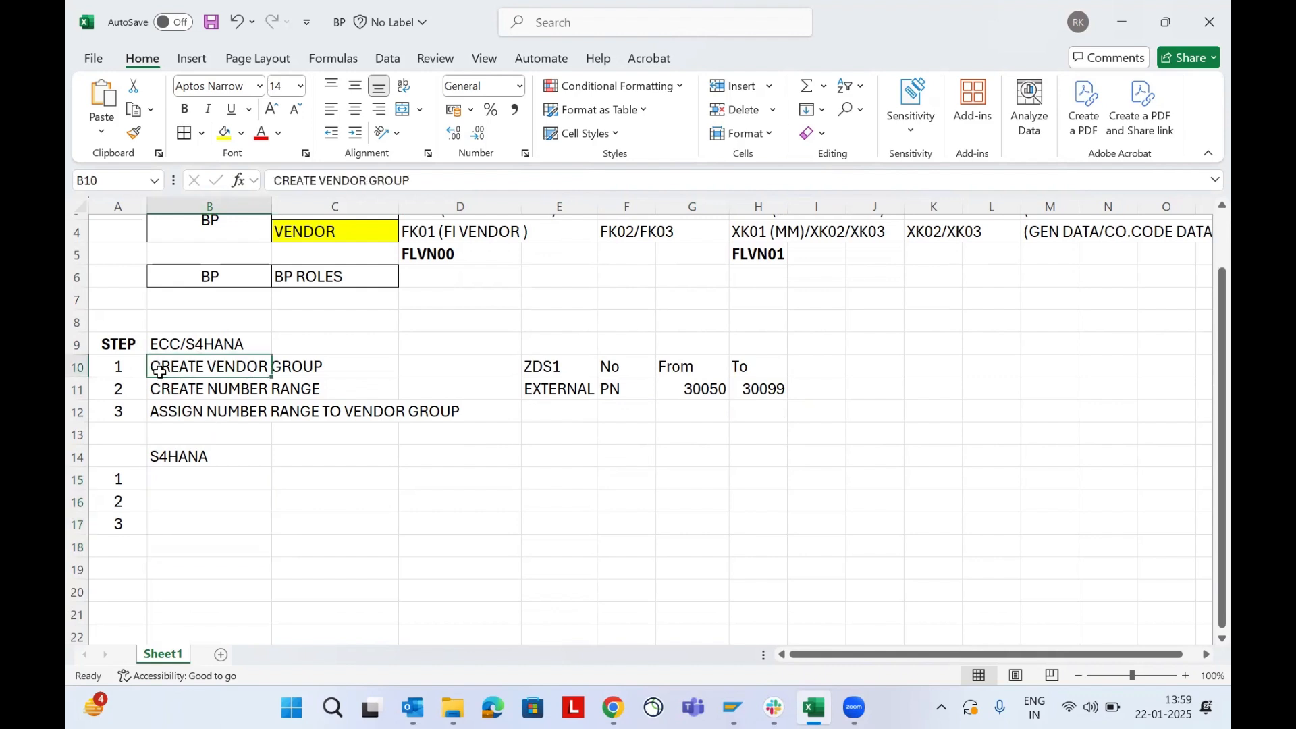
drag(189, 366, 210, 420)
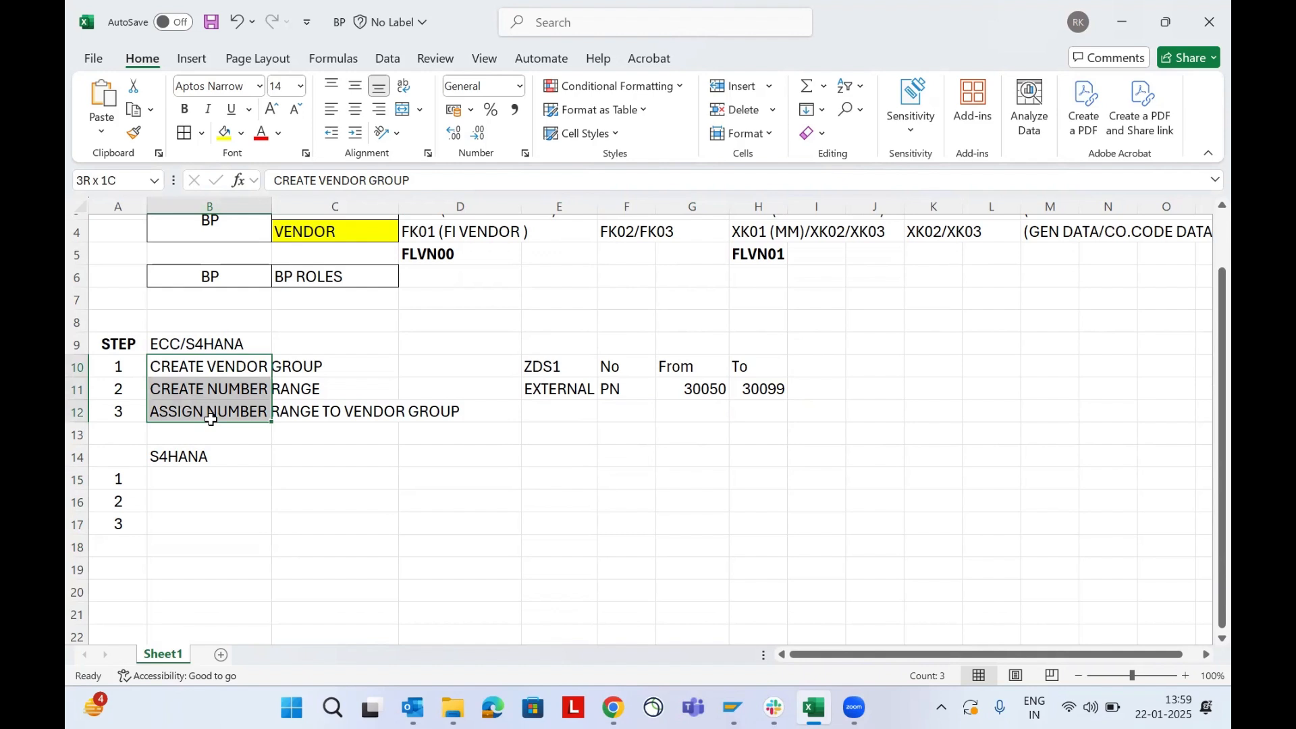
click(200, 483)
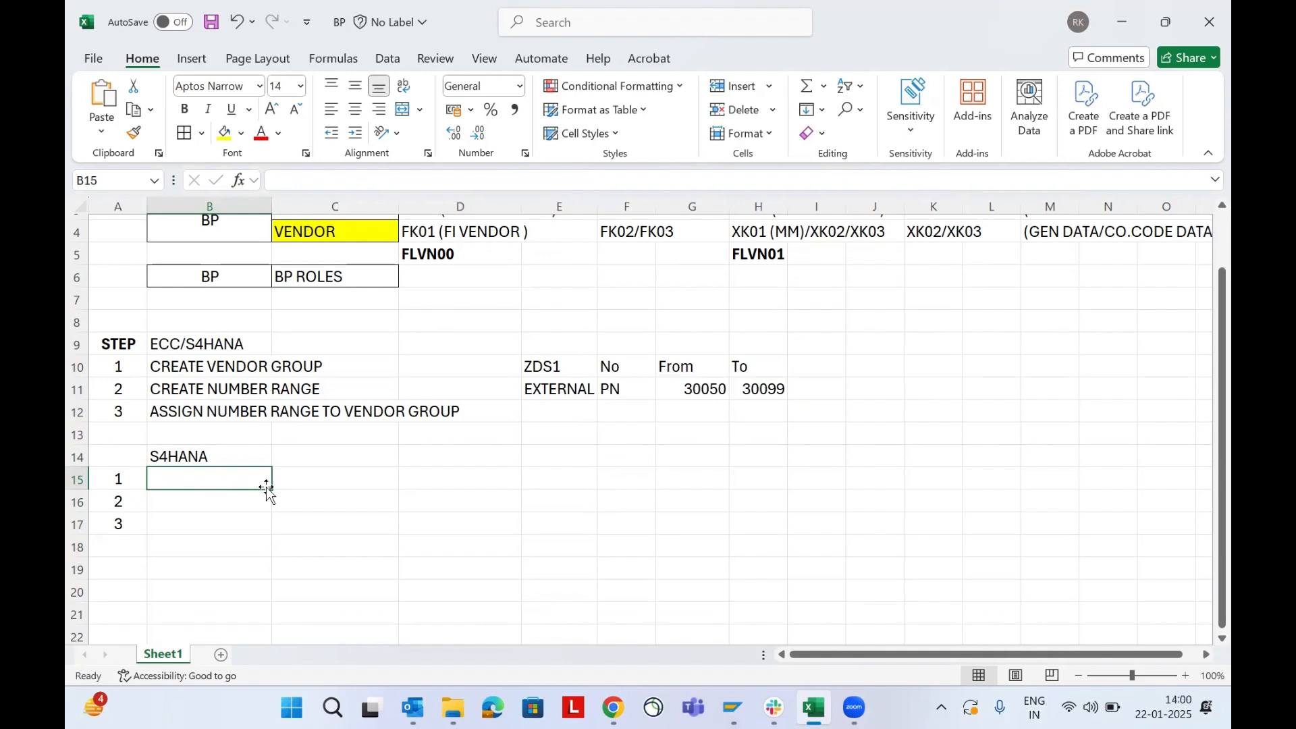
Switch to SAP, log on to client 400 and run transaction SPRO.
click(733, 708)
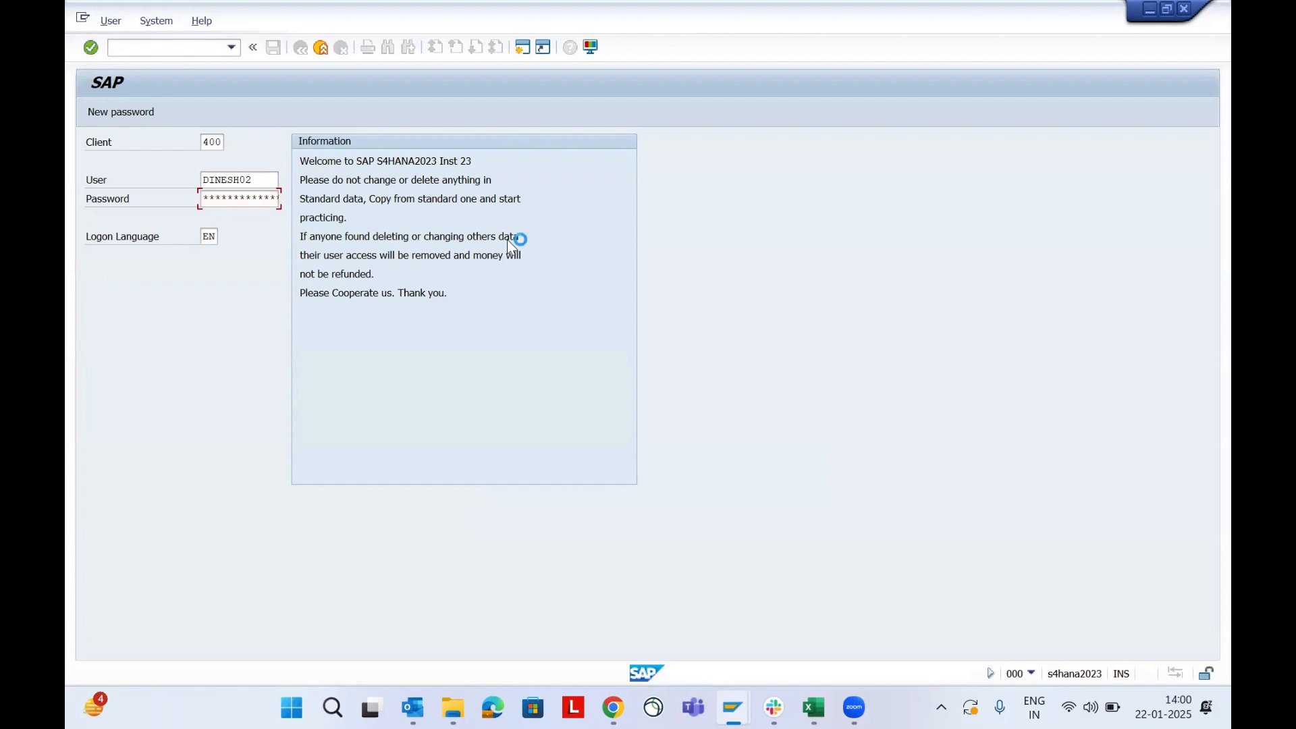
key(Return)
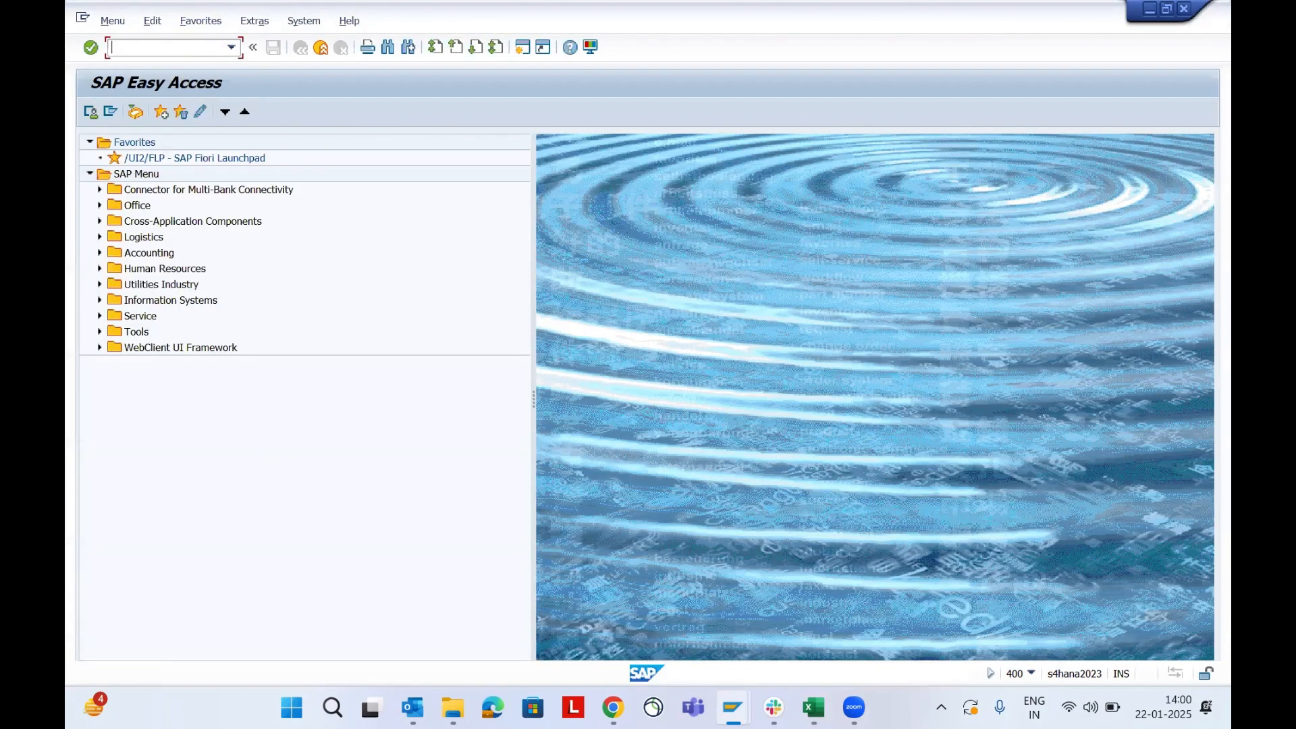
text(spro)
key(Return)
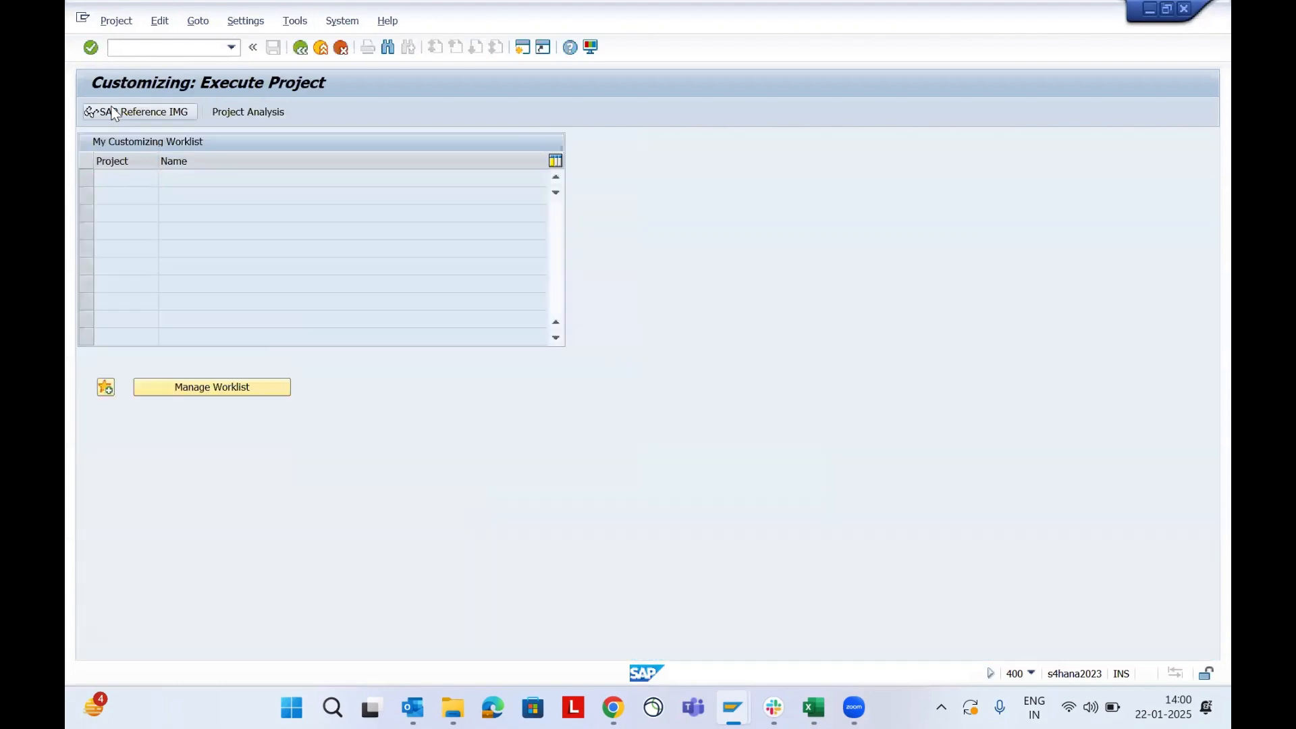
Open the SAP Reference IMG and expand Financial Accounting, Accounts Receivable and Accounts Payable, down to Supplier Accounts.
click(114, 112)
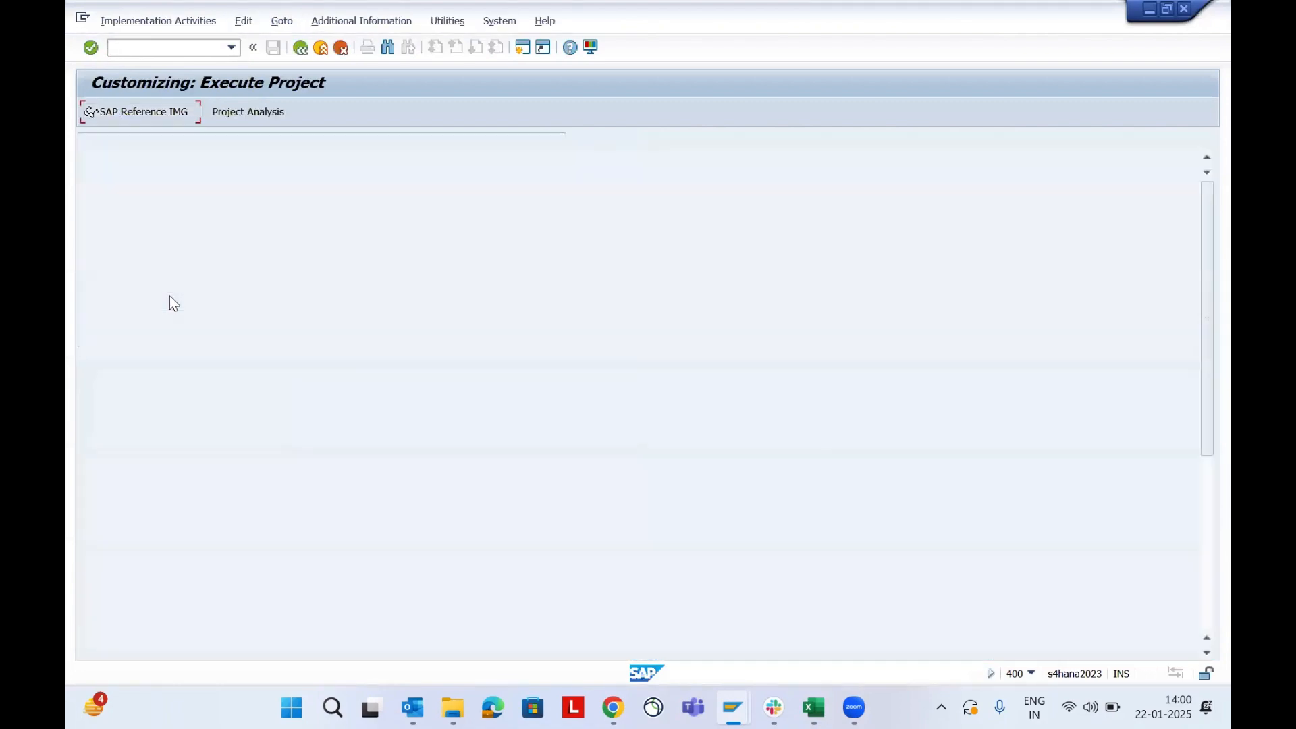
double_click(169, 301)
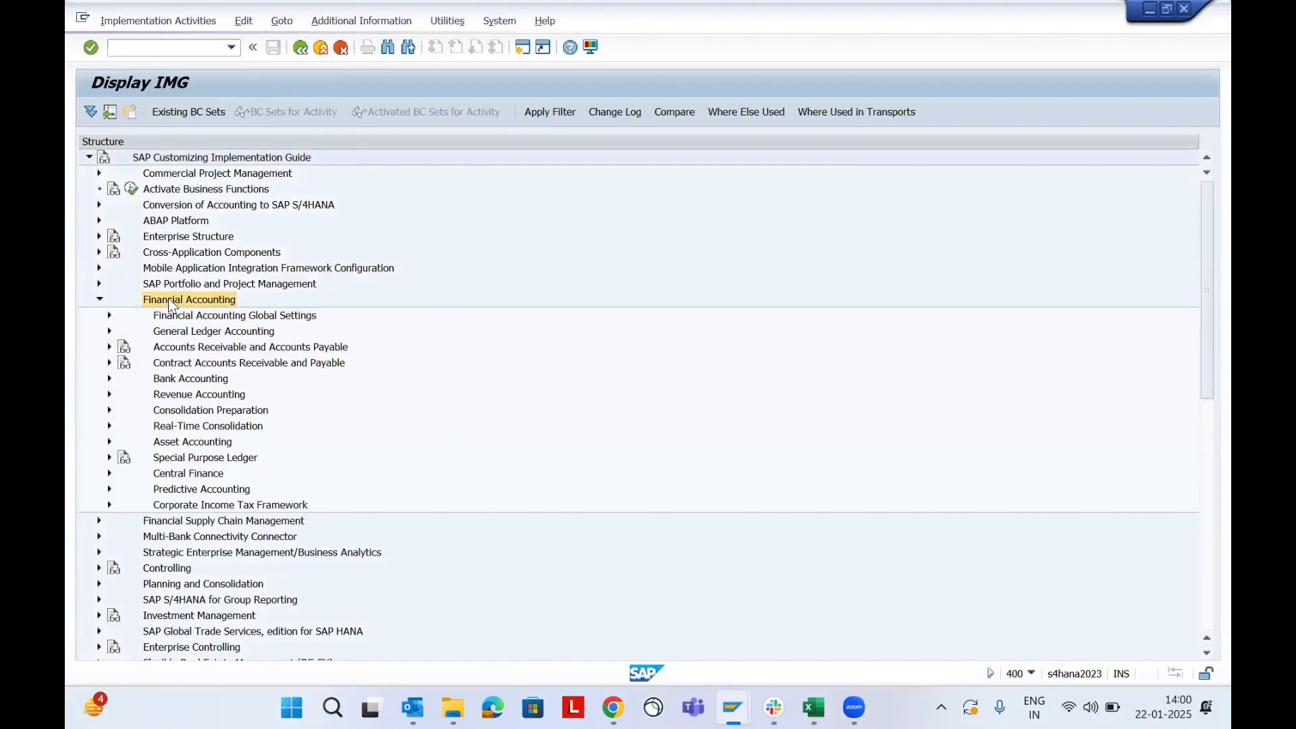
key(Down)
key(Down)
key(Down)
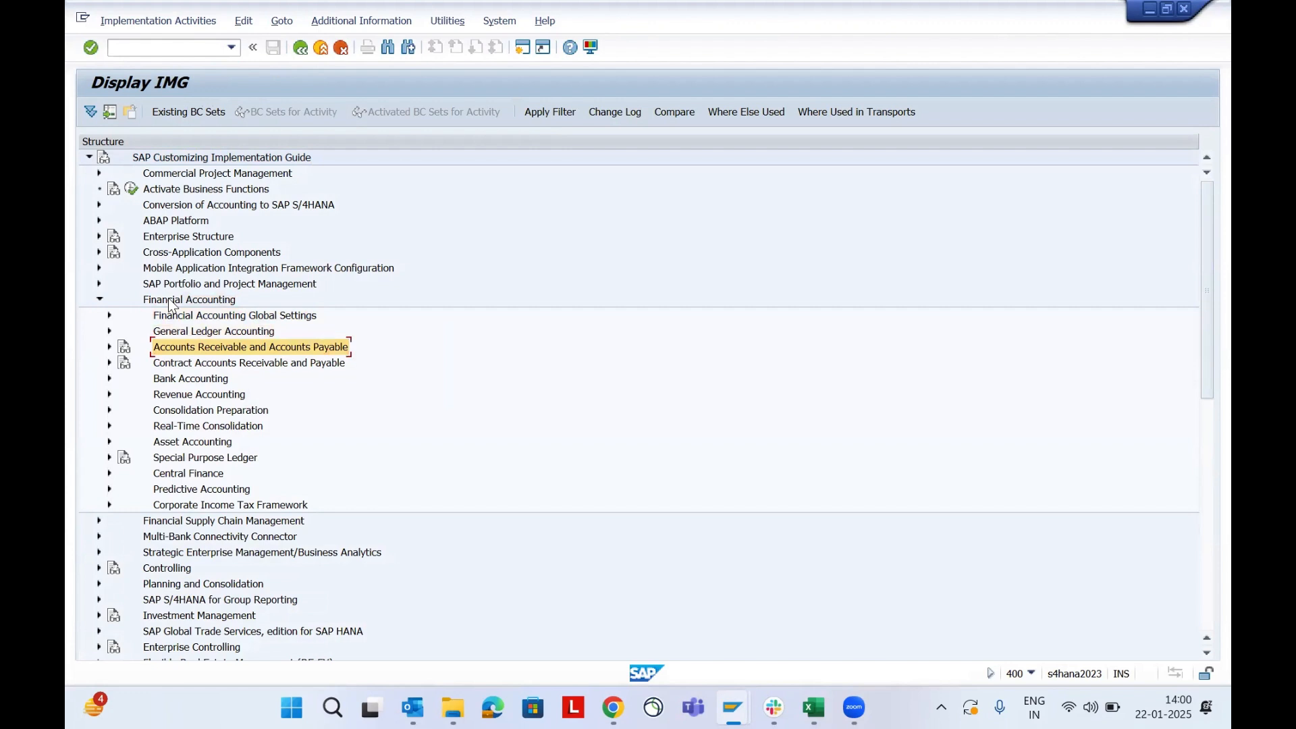
key(Right)
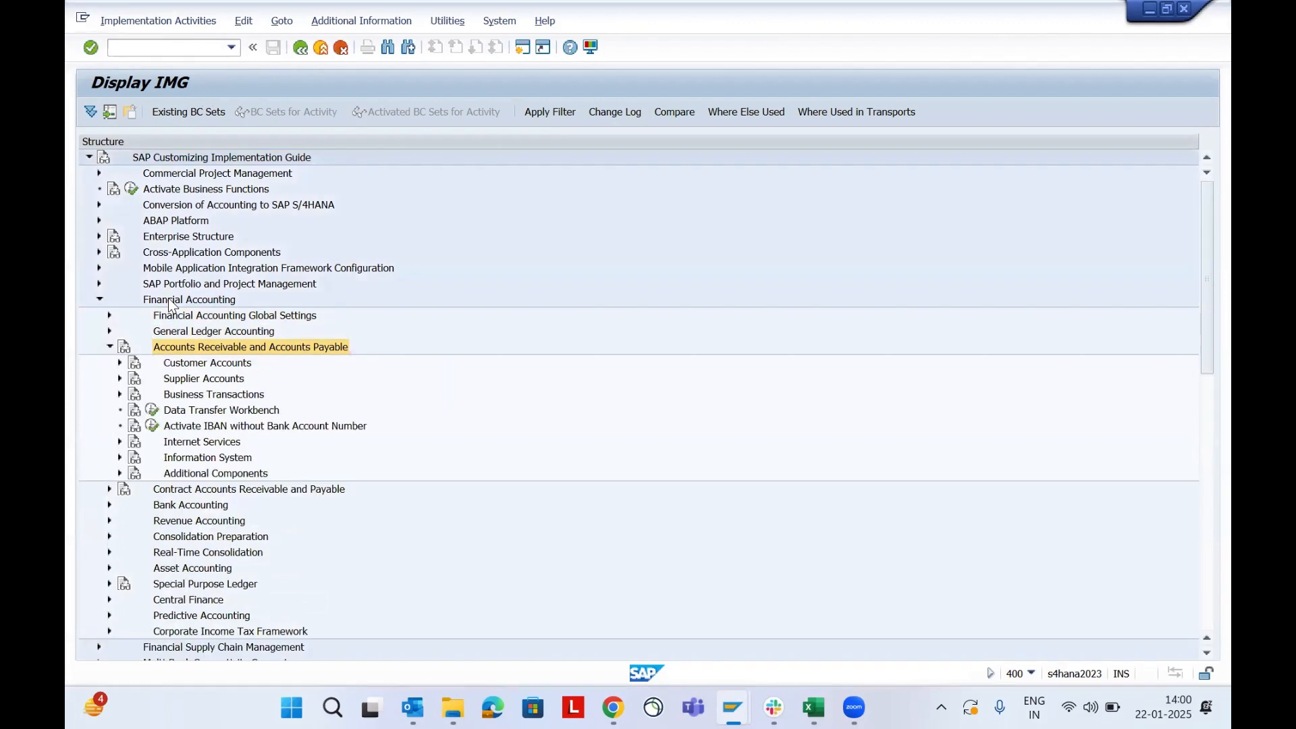
key(Down)
key(Down)
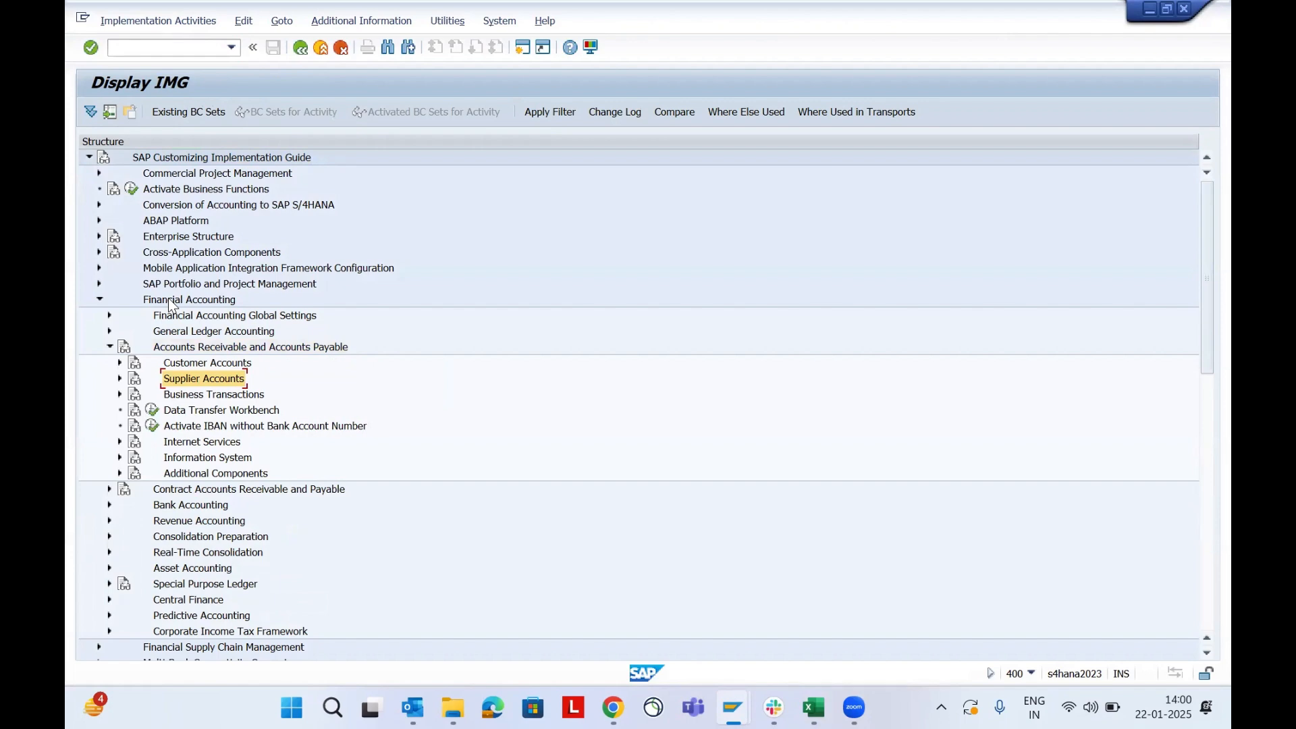
key(Right)
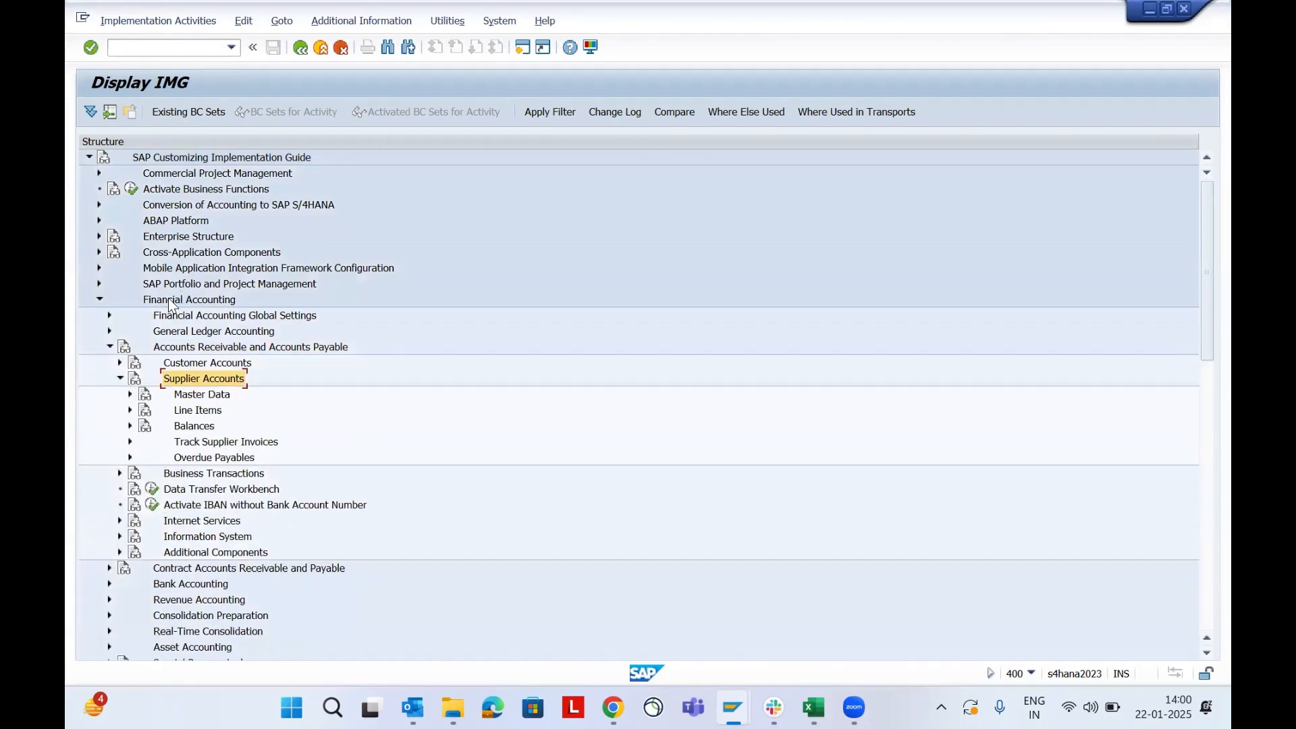
Expand Master Data and Preparations for Creating Supplier Master Data, and execute Define Account Groups with Screen Layout (Vendors).
click(193, 400)
key(Right)
key(Down)
key(Right)
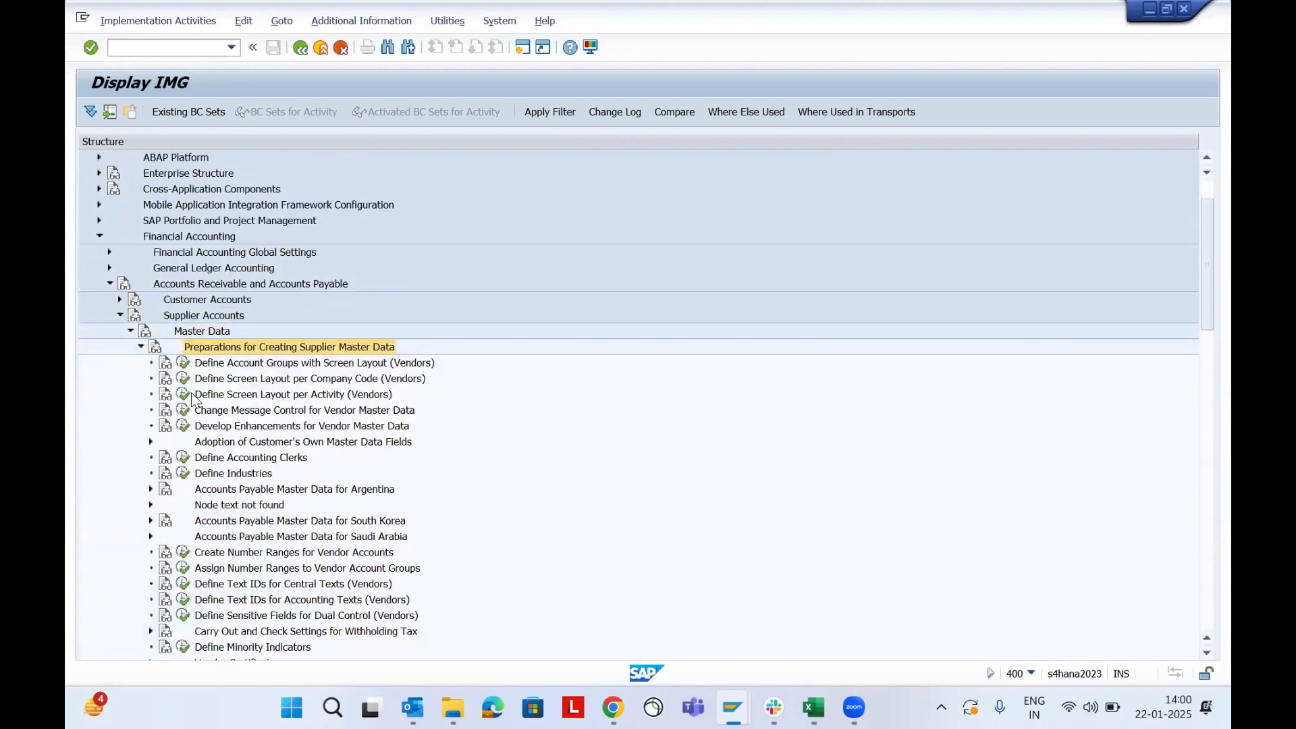
key(Down)
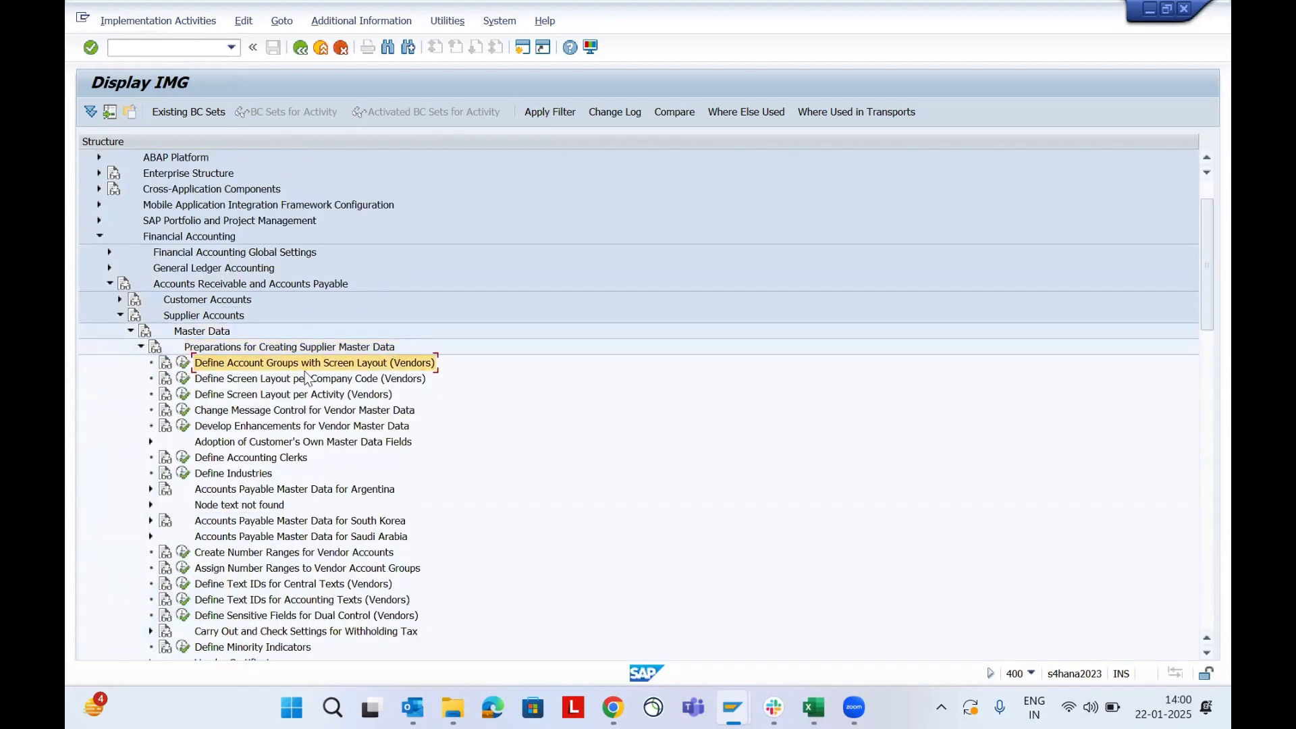
click(185, 364)
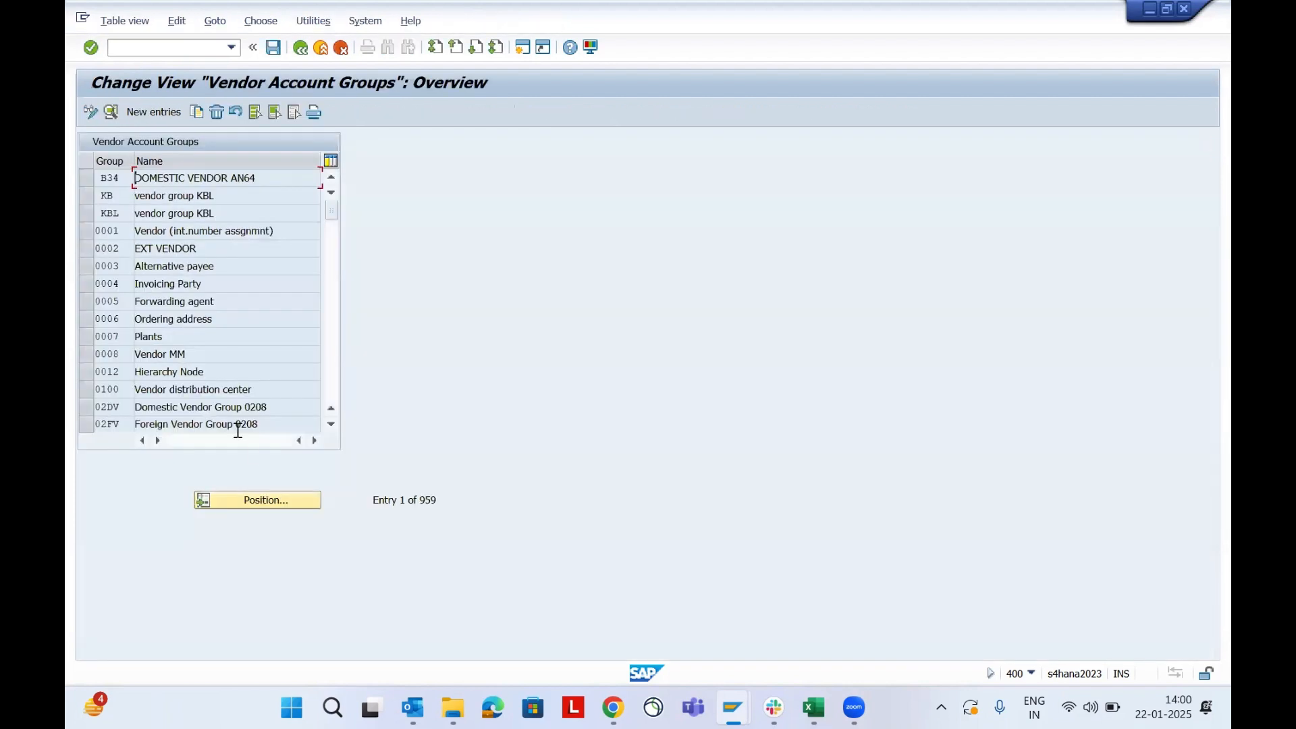
Create vendor account group ZDS2 with the meaning DS01 VENDOR GROUP2 and save it to the DS LTD customizing request.
click(156, 111)
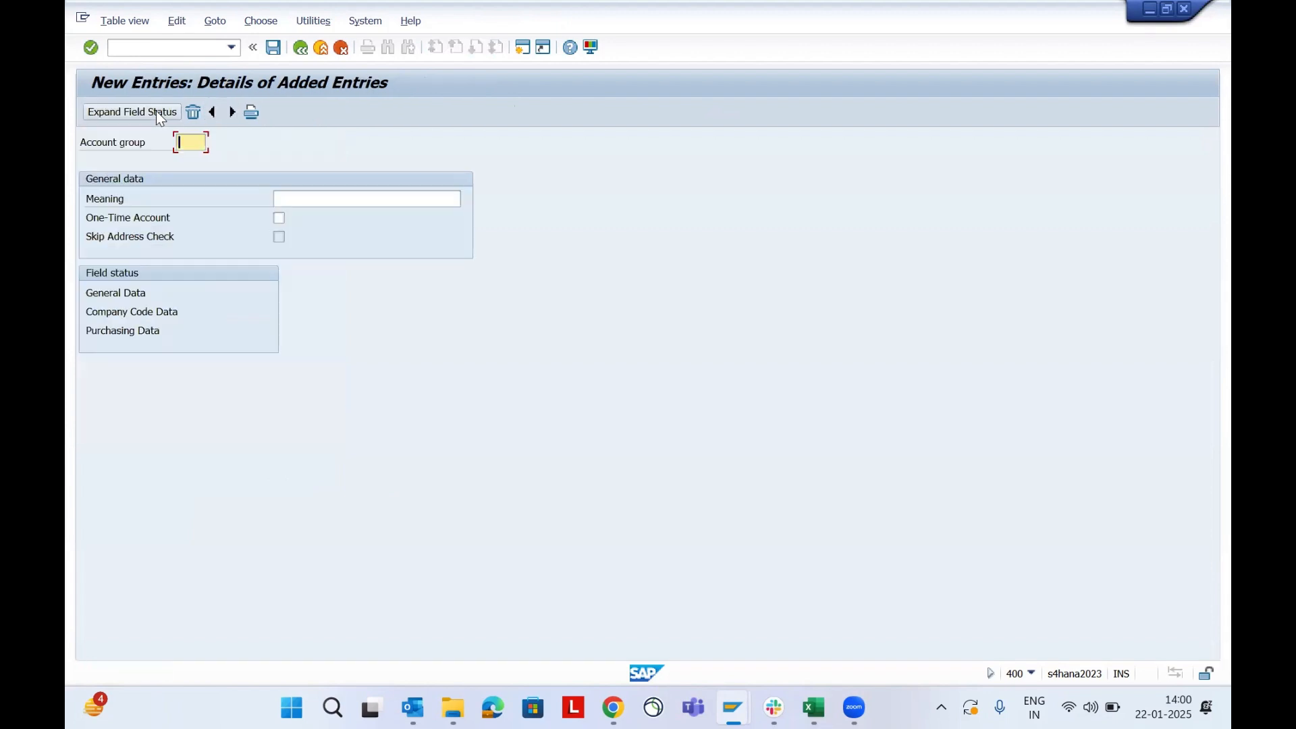
text(ZDS1)
text(2)
key(Tab)
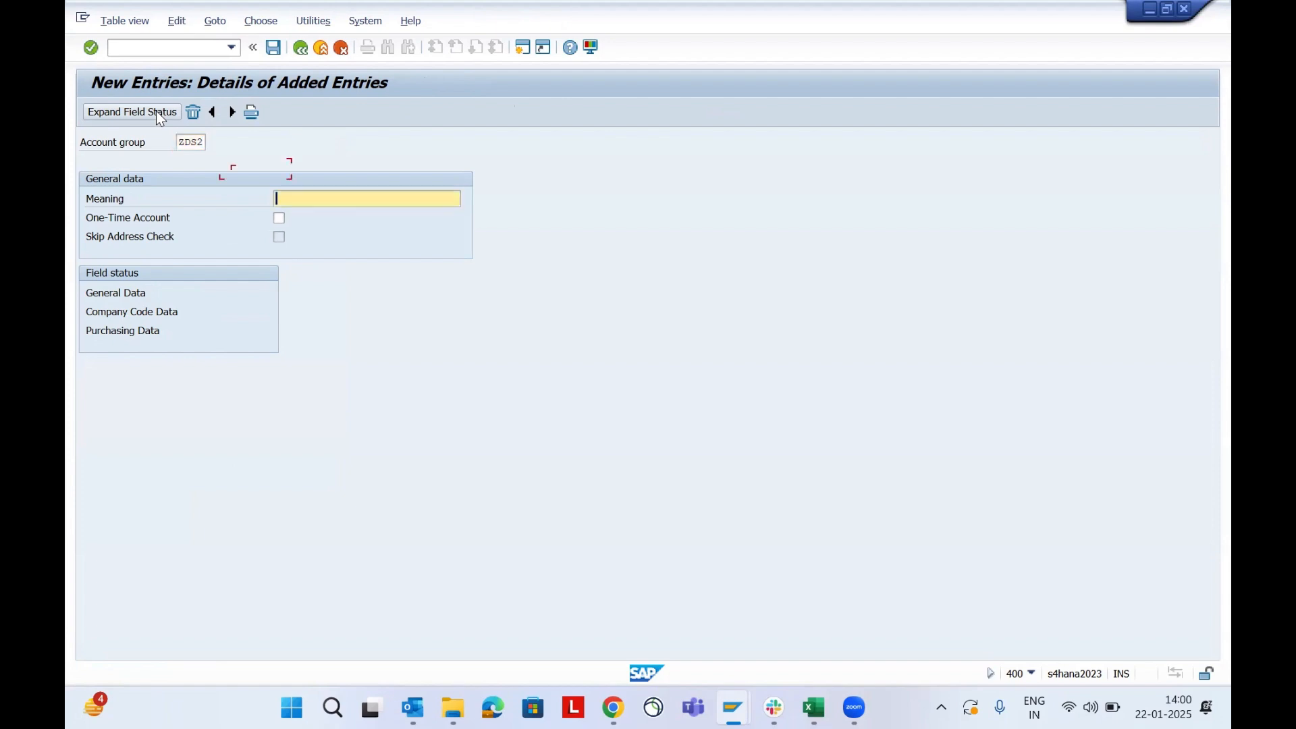
key(Return)
text(2)
key(Return)
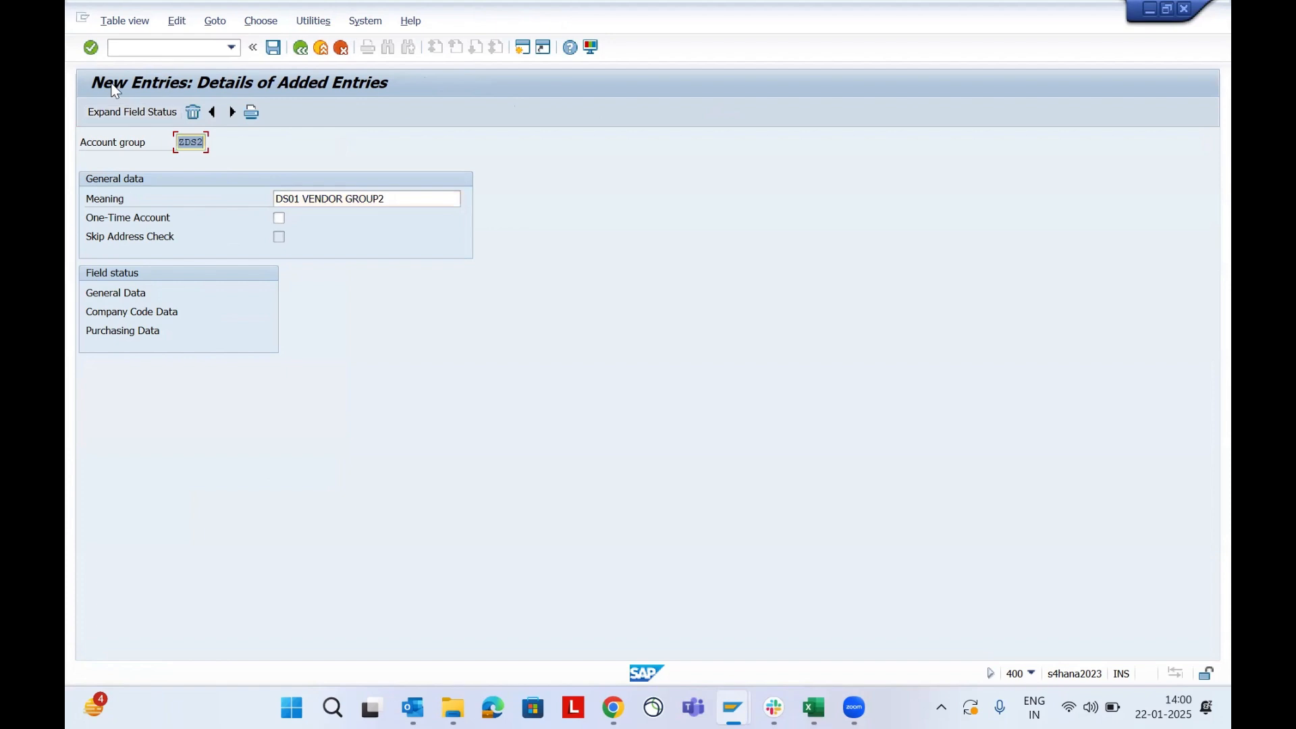
click(272, 48)
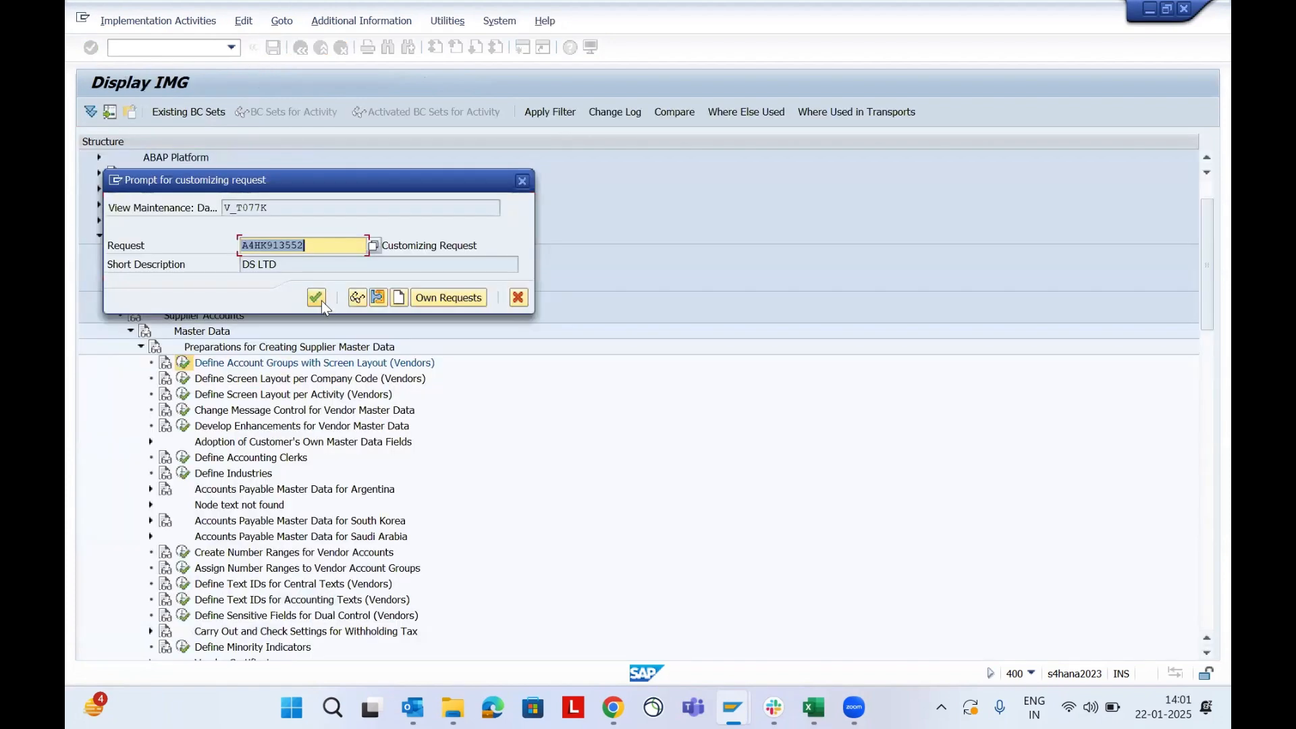
click(316, 297)
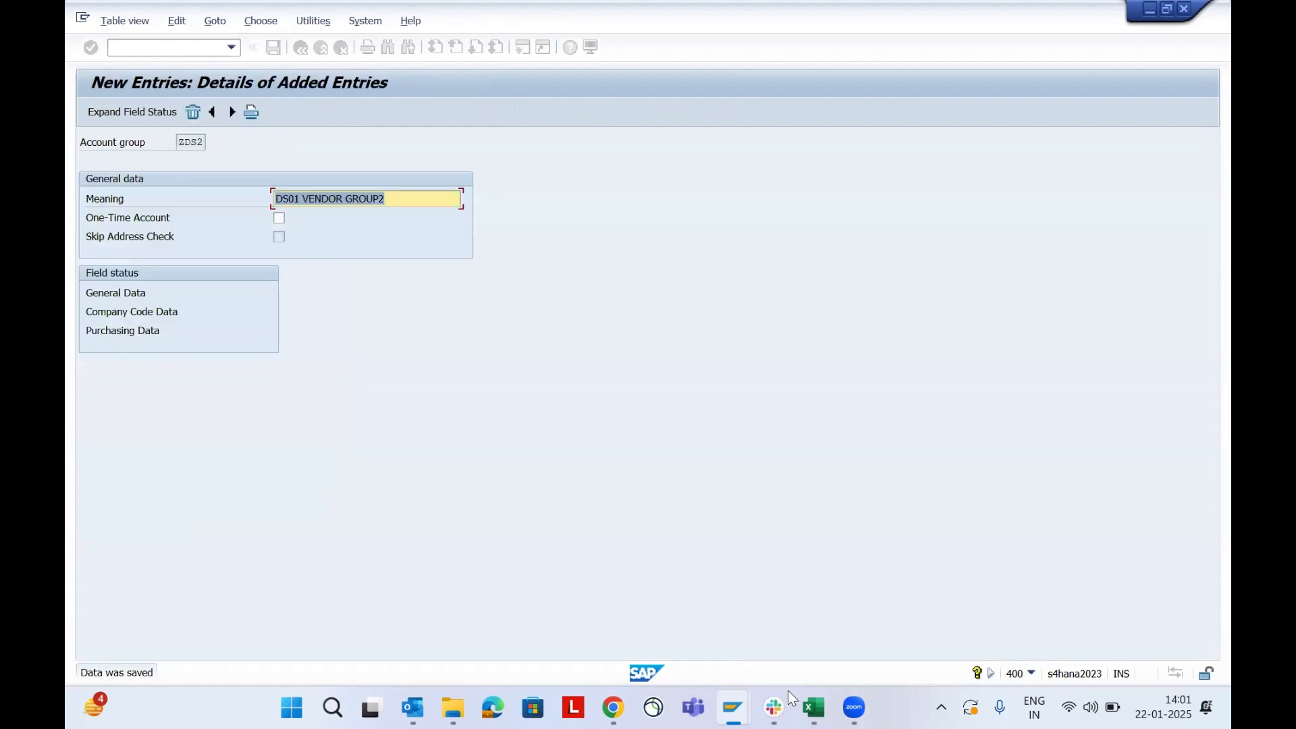
Switch to the BP workbook in Excel and change the CREATE VENDOR GROUP entry in E10 to ZDS2.
click(815, 707)
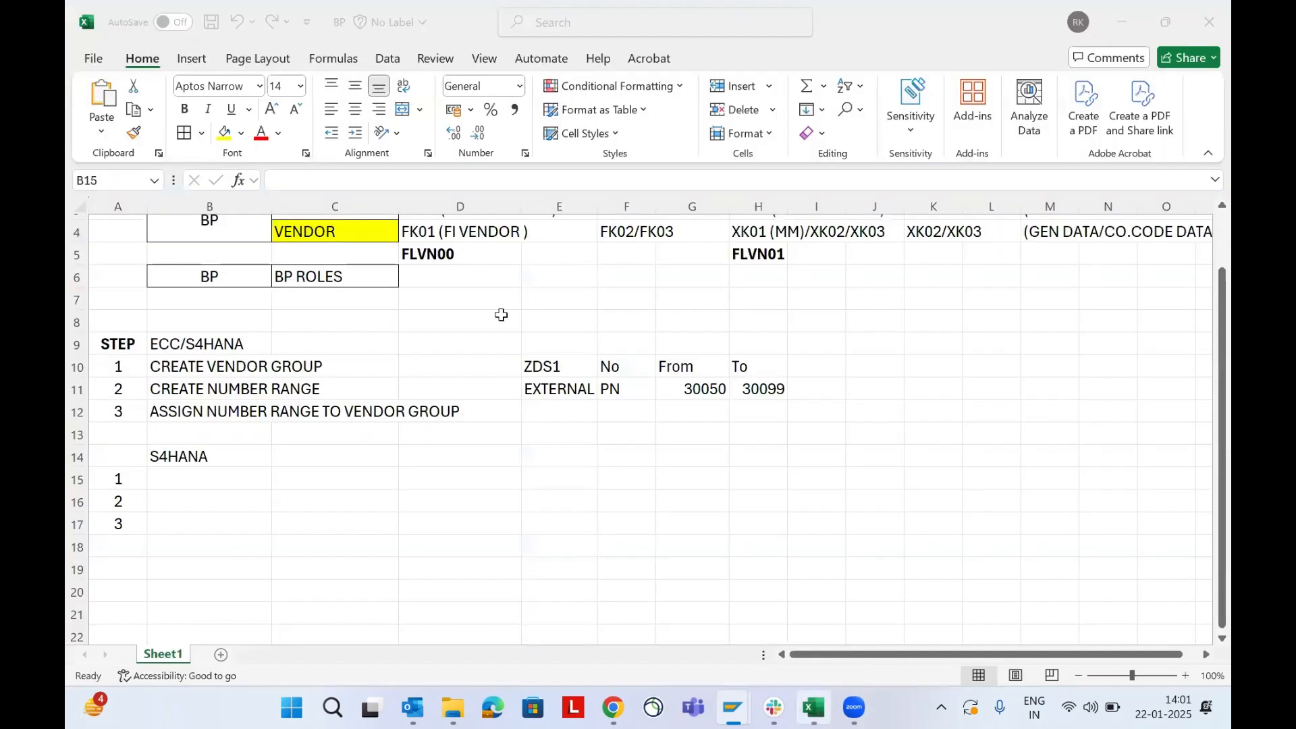
click(547, 367)
key(F2)
key(BackSpace)
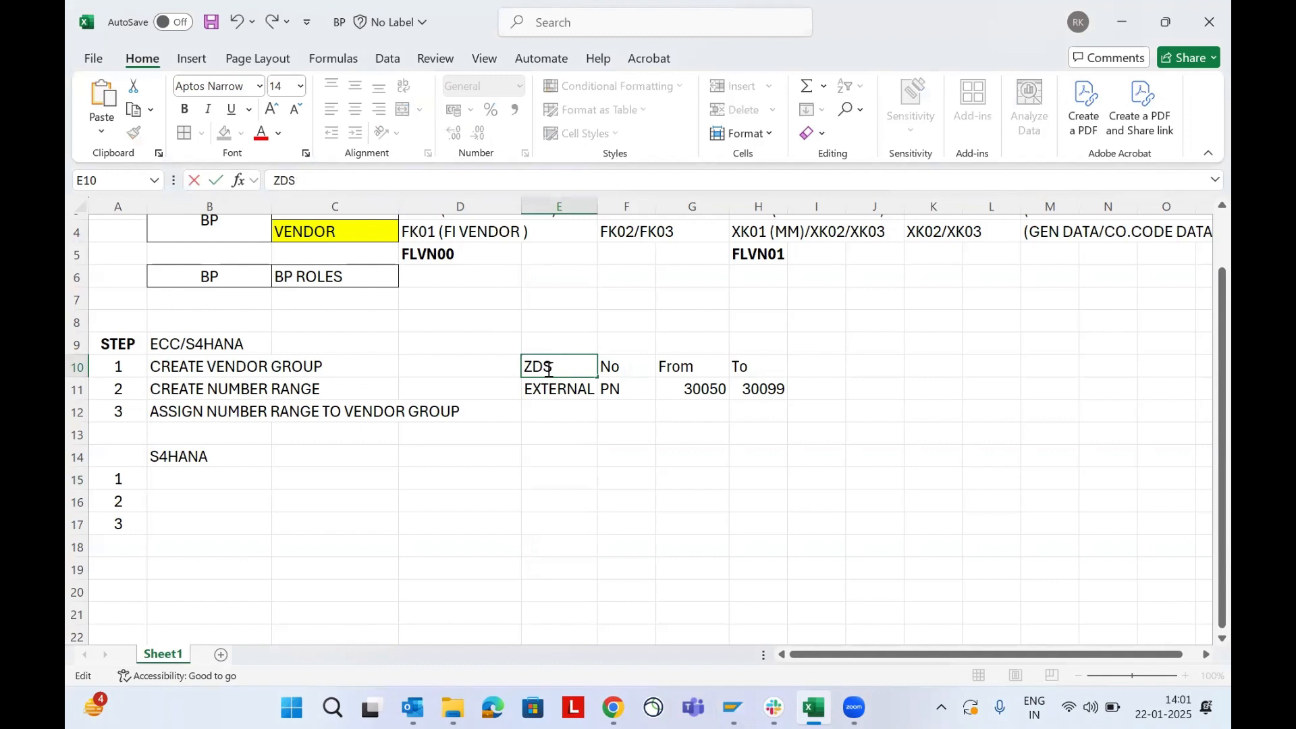
text(2)
key(Return)
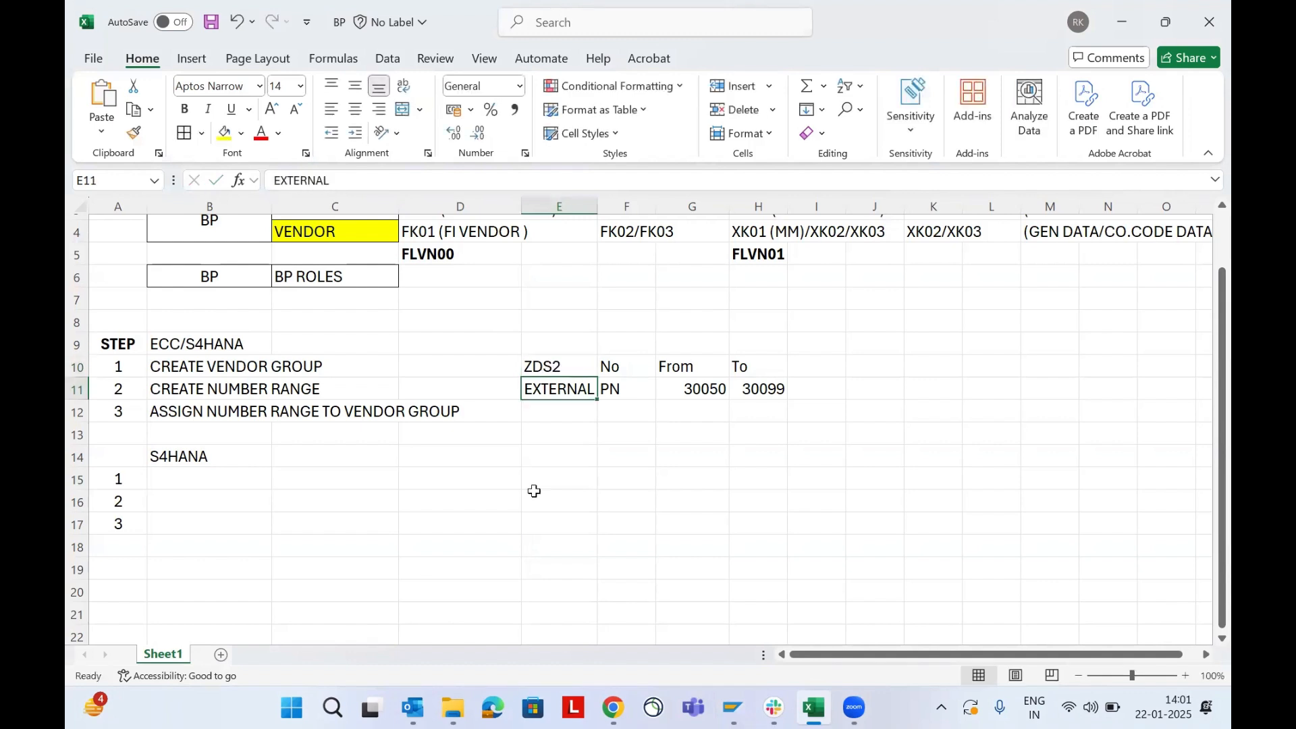
click(162, 390)
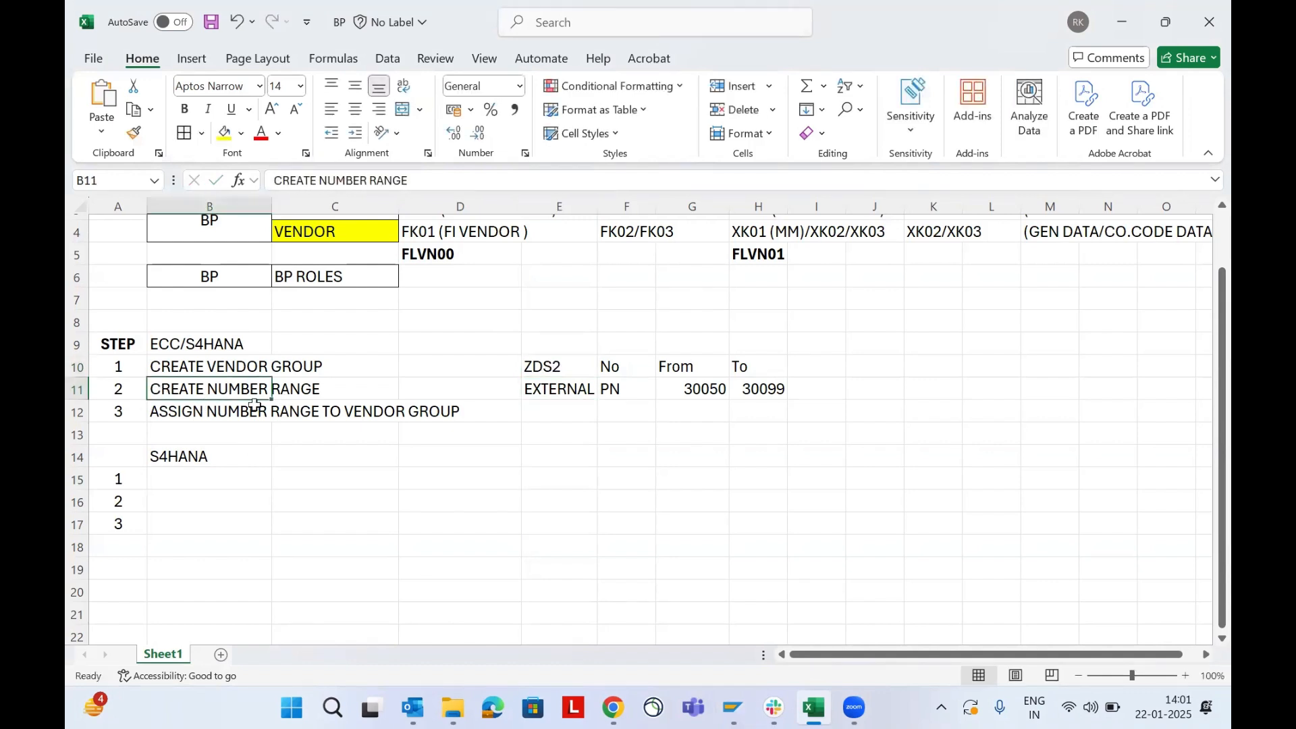
Return to SAP, leave the vendor account groups, and open Create Number Ranges for Vendor Accounts with its intervals in change mode.
key(alt+Tab)
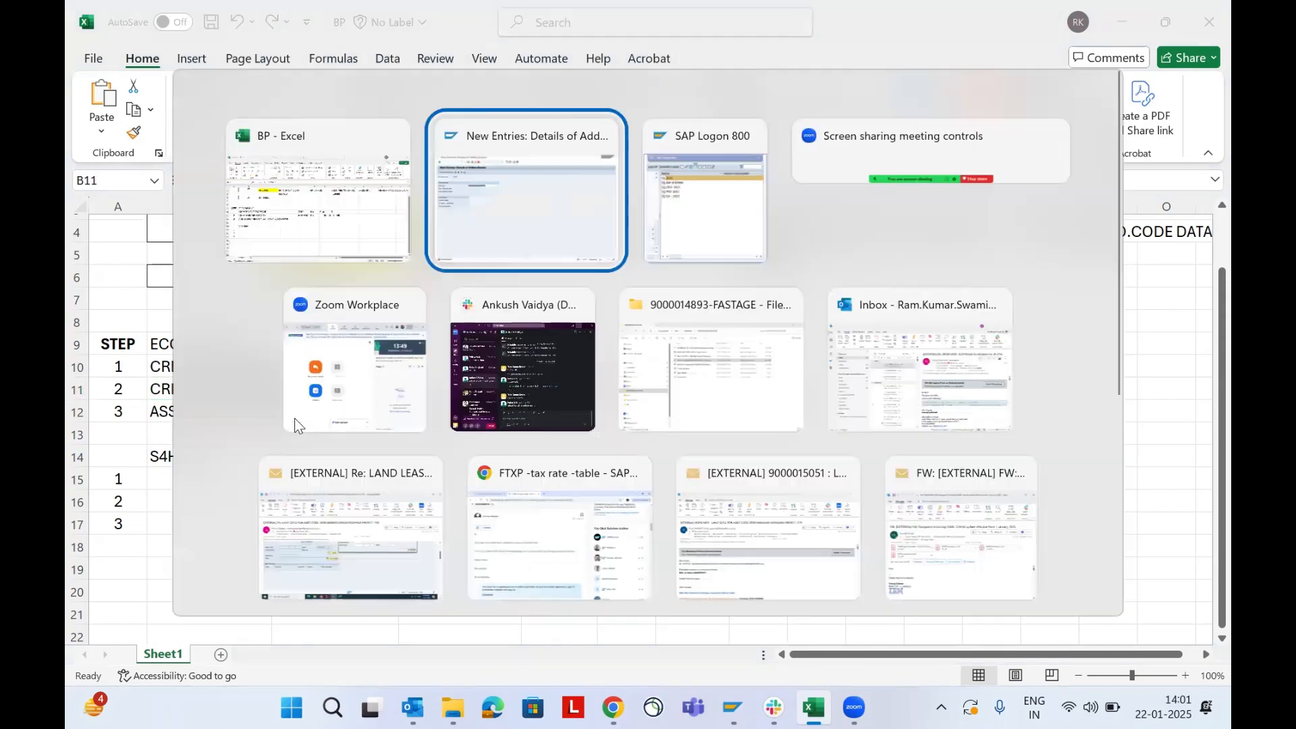
key(F3)
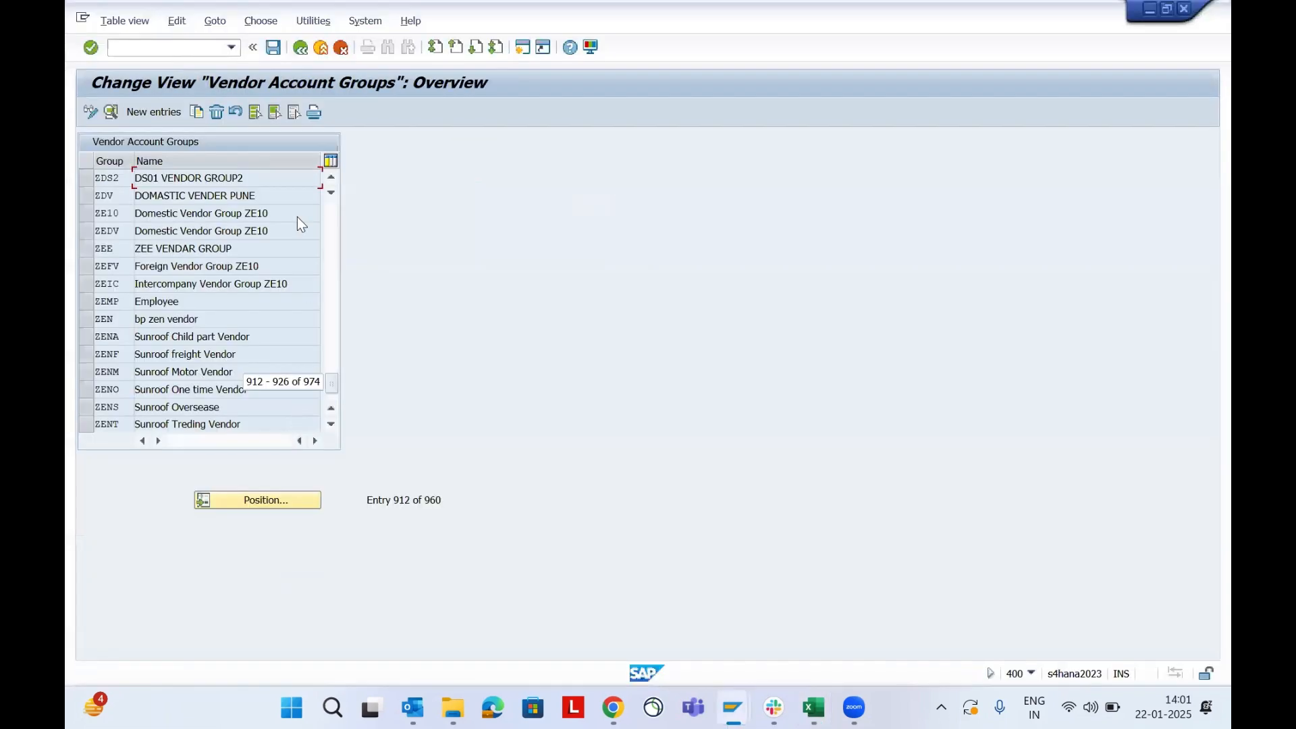
key(F3)
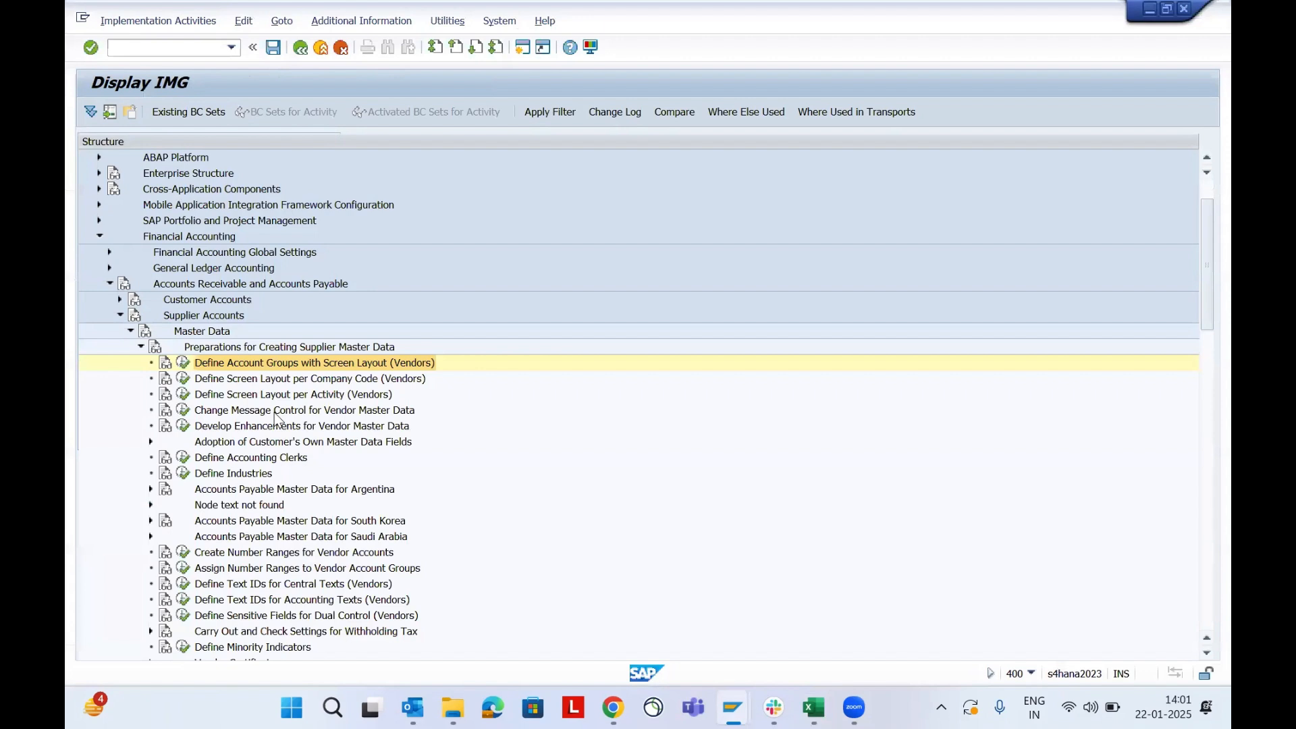
click(311, 554)
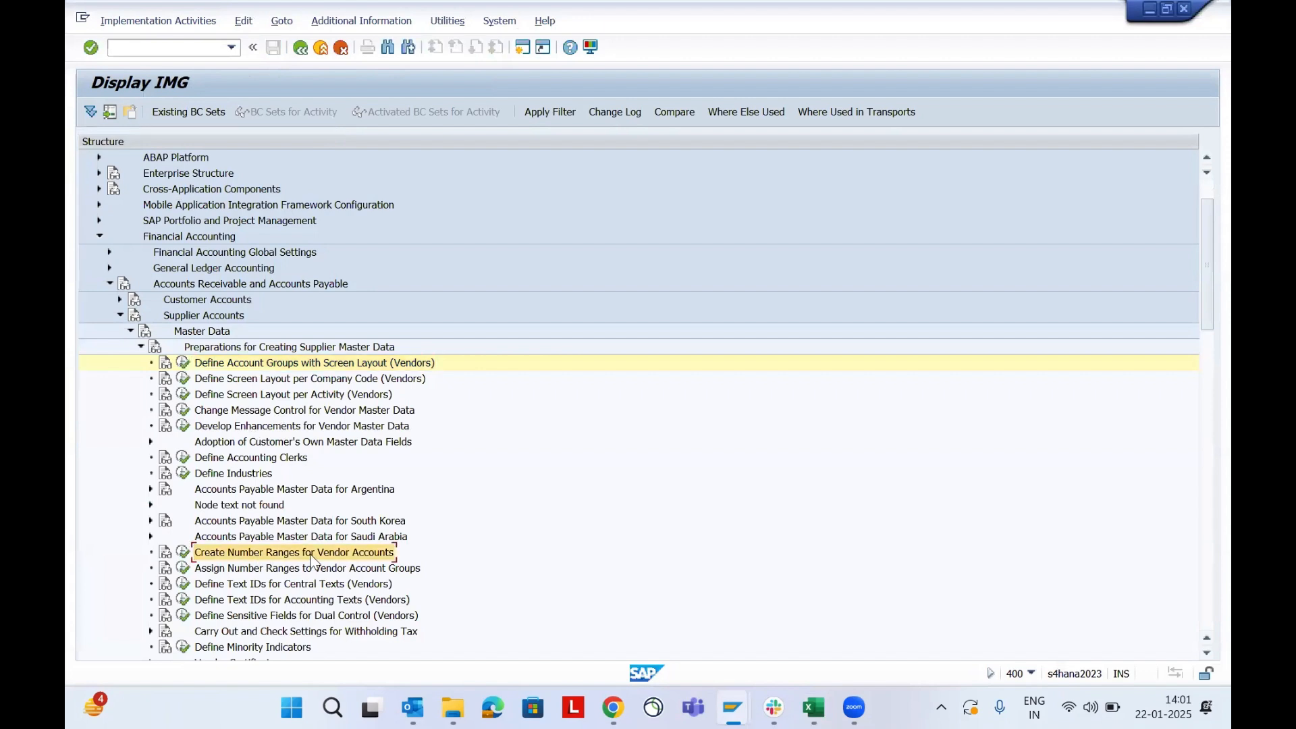
click(183, 552)
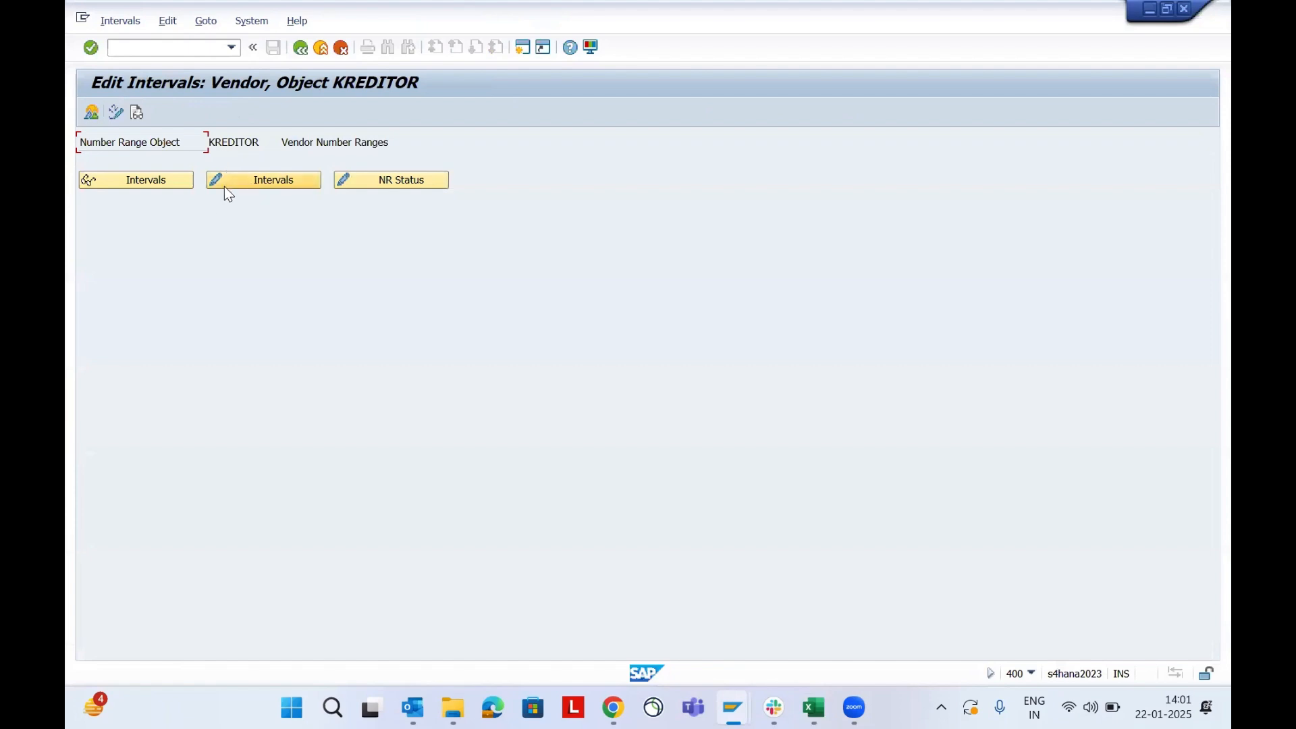
click(277, 179)
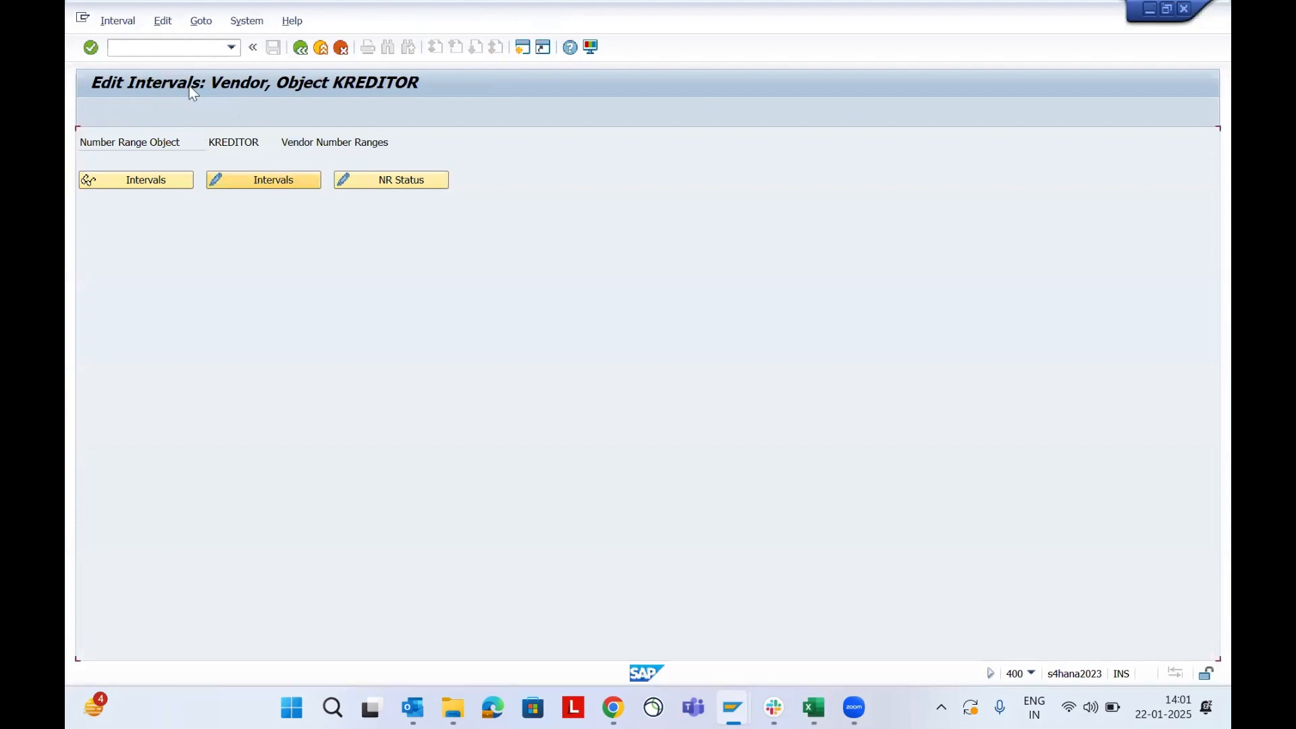
Examine the 1M vendor number range interval, including its From and To numbers and External indicator.
click(148, 342)
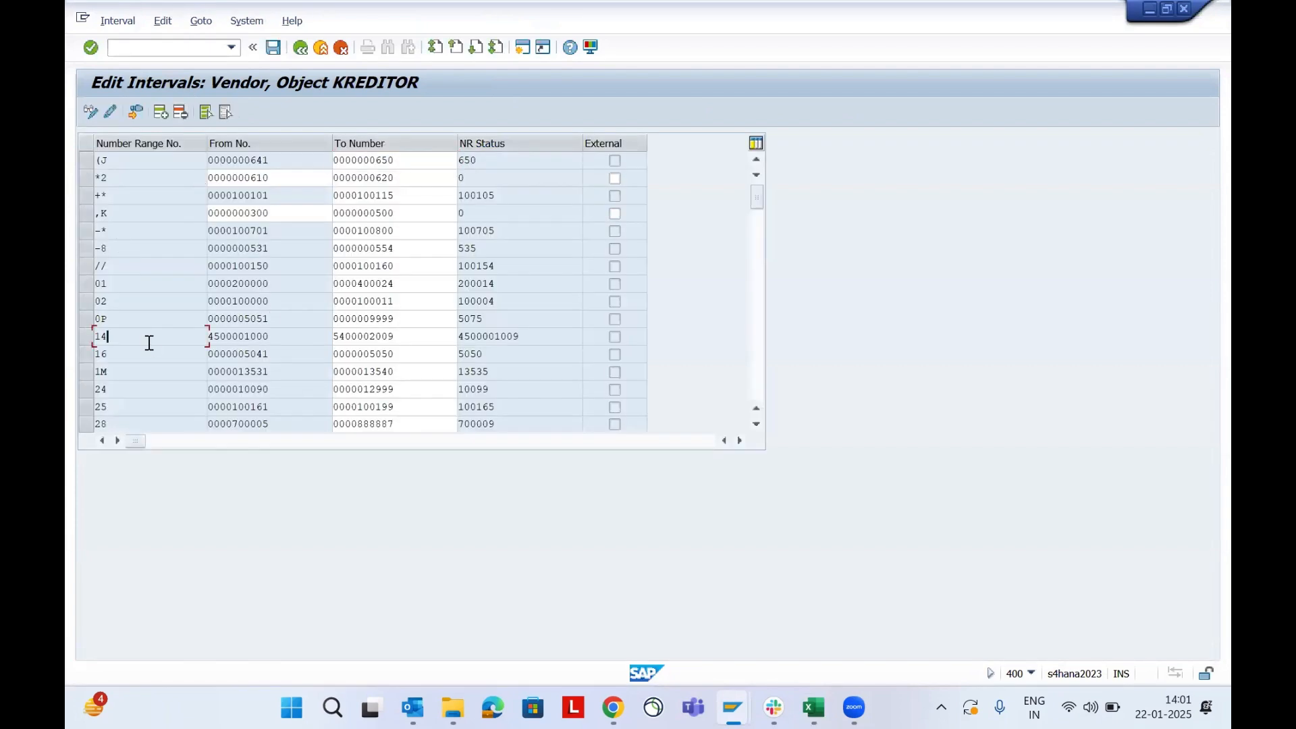
click(99, 377)
click(88, 374)
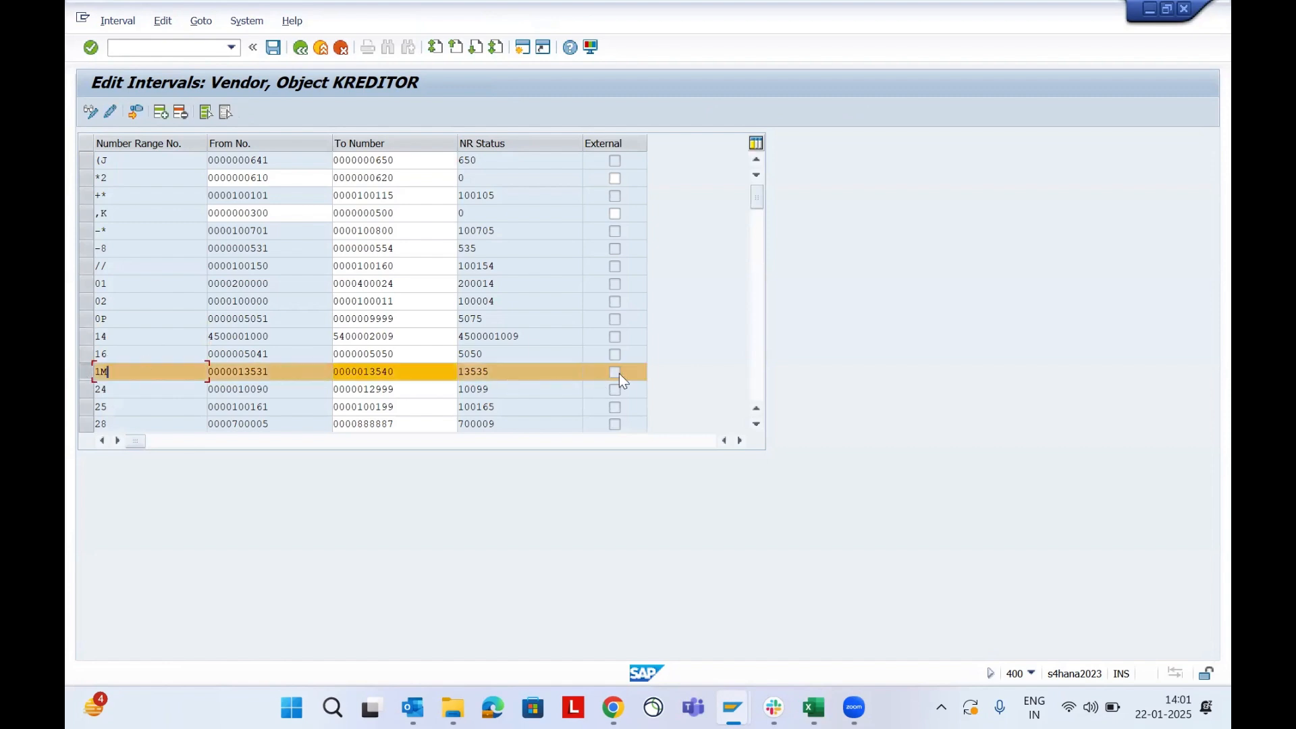
click(86, 371)
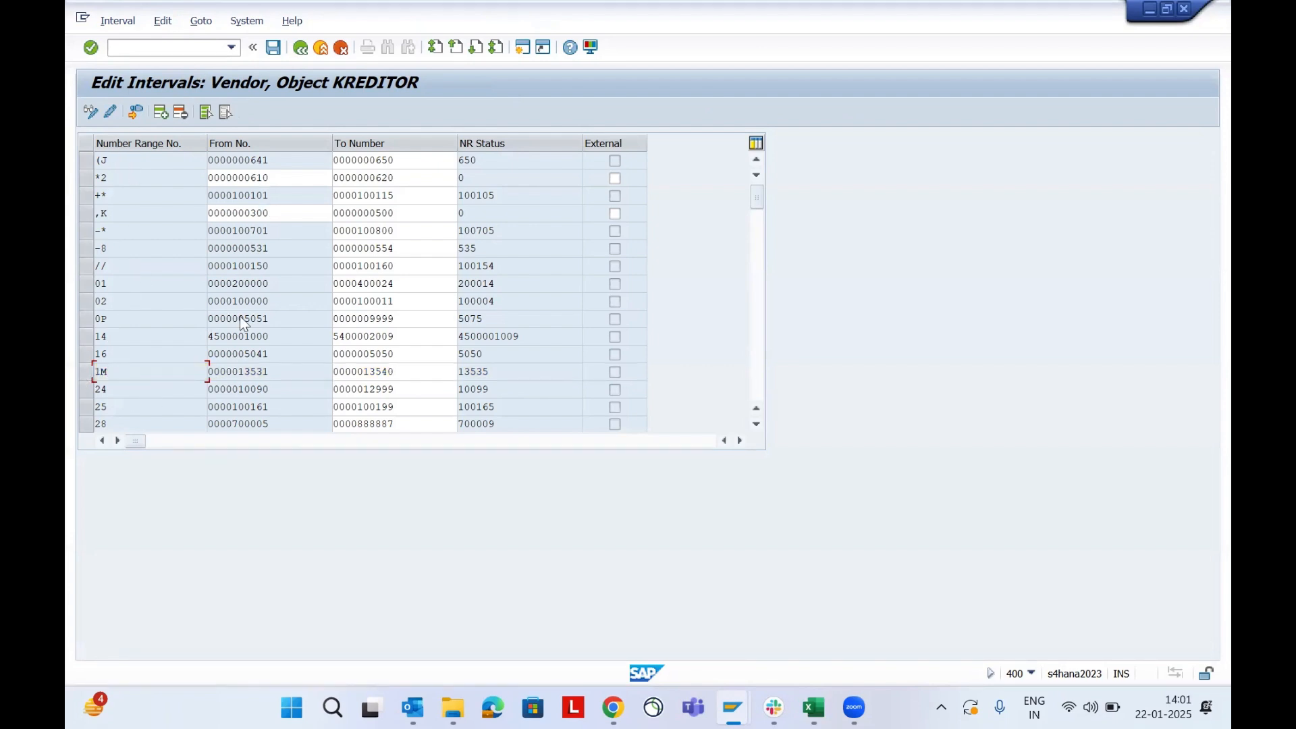
Check the number range code in the Excel sheet and locate interval PN among the SAP vendor number ranges.
click(756, 387)
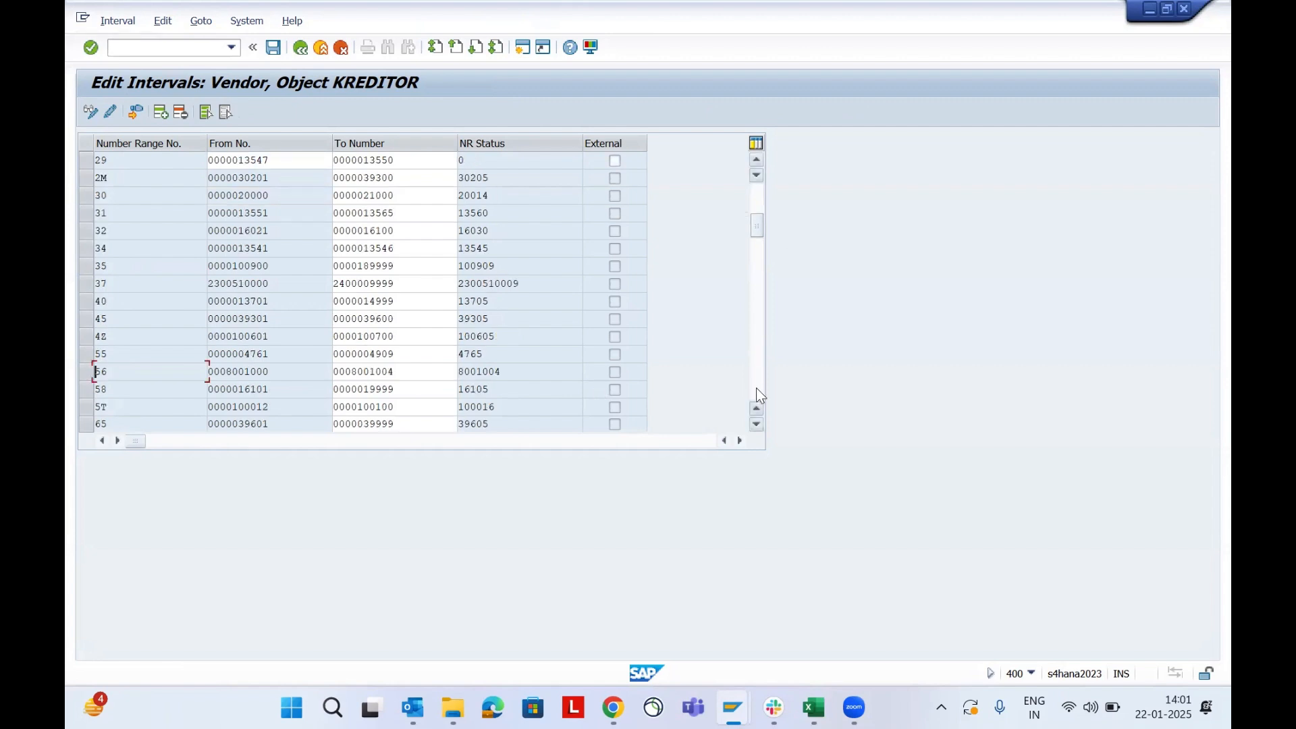
click(756, 387)
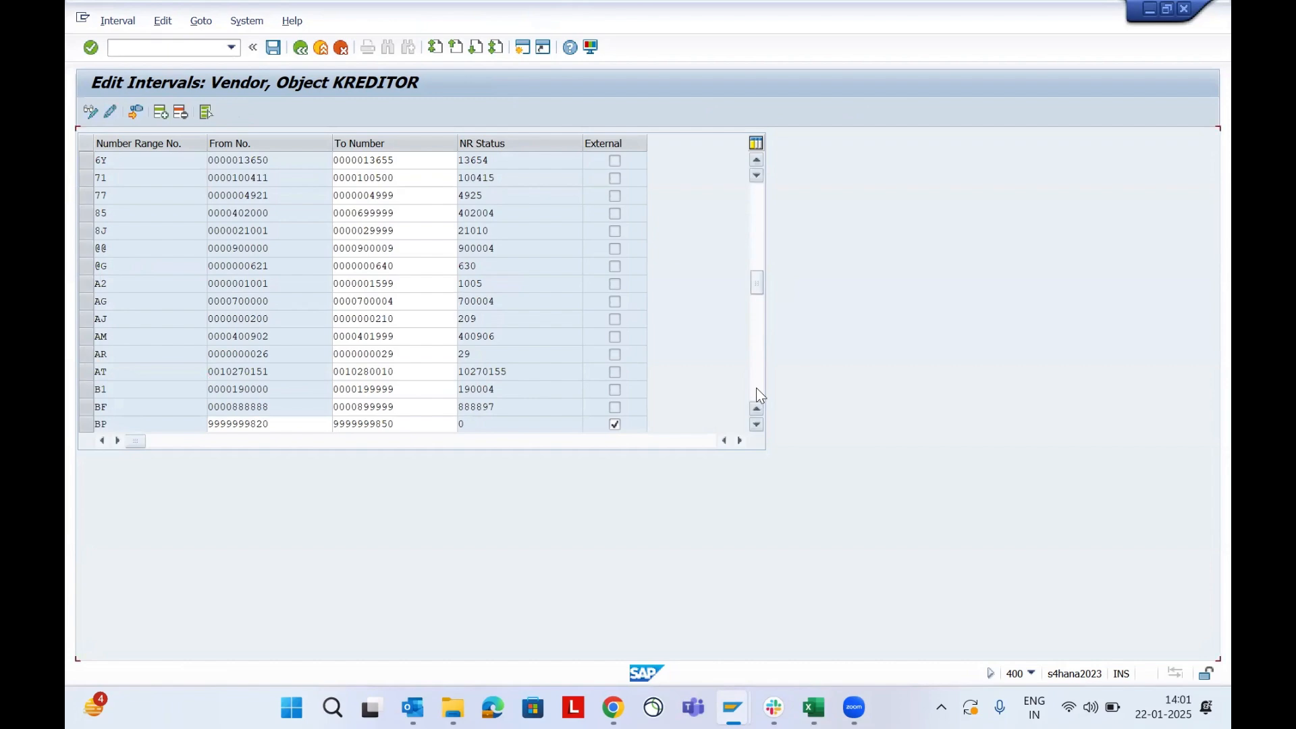
click(756, 387)
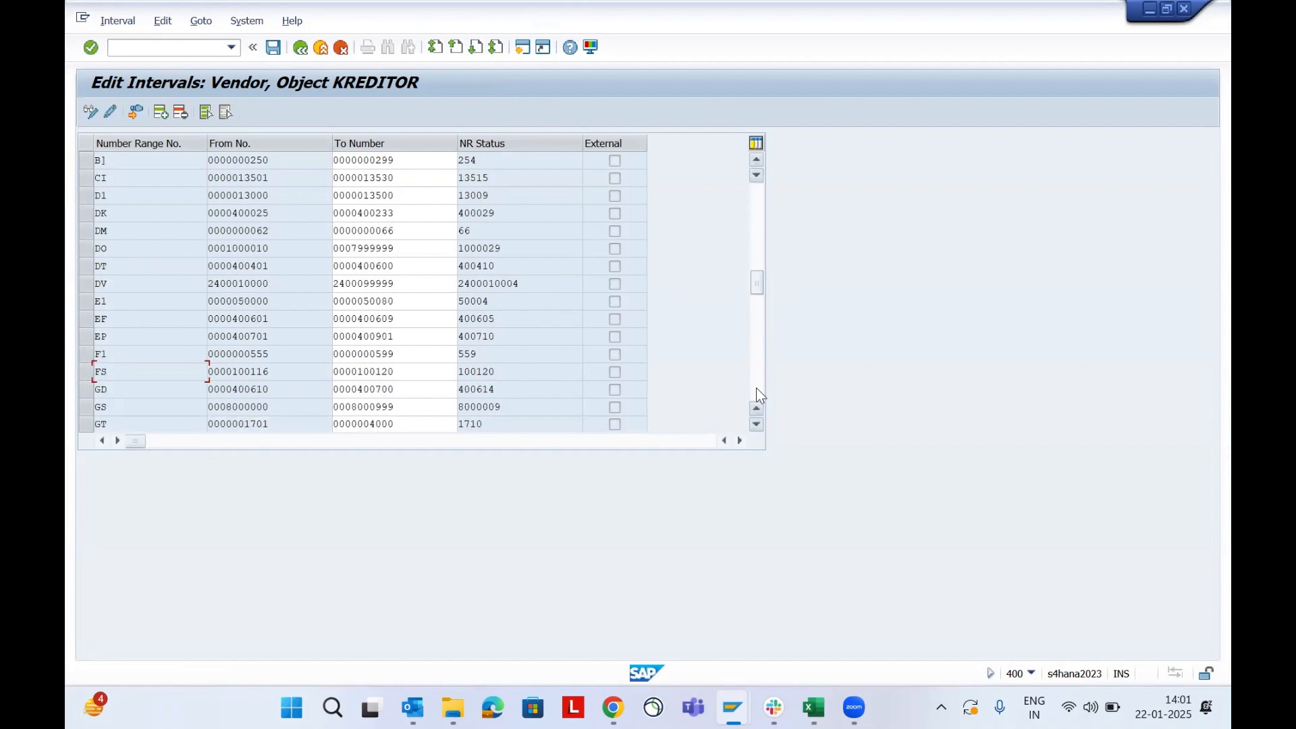
key(alt+Tab)
click(631, 397)
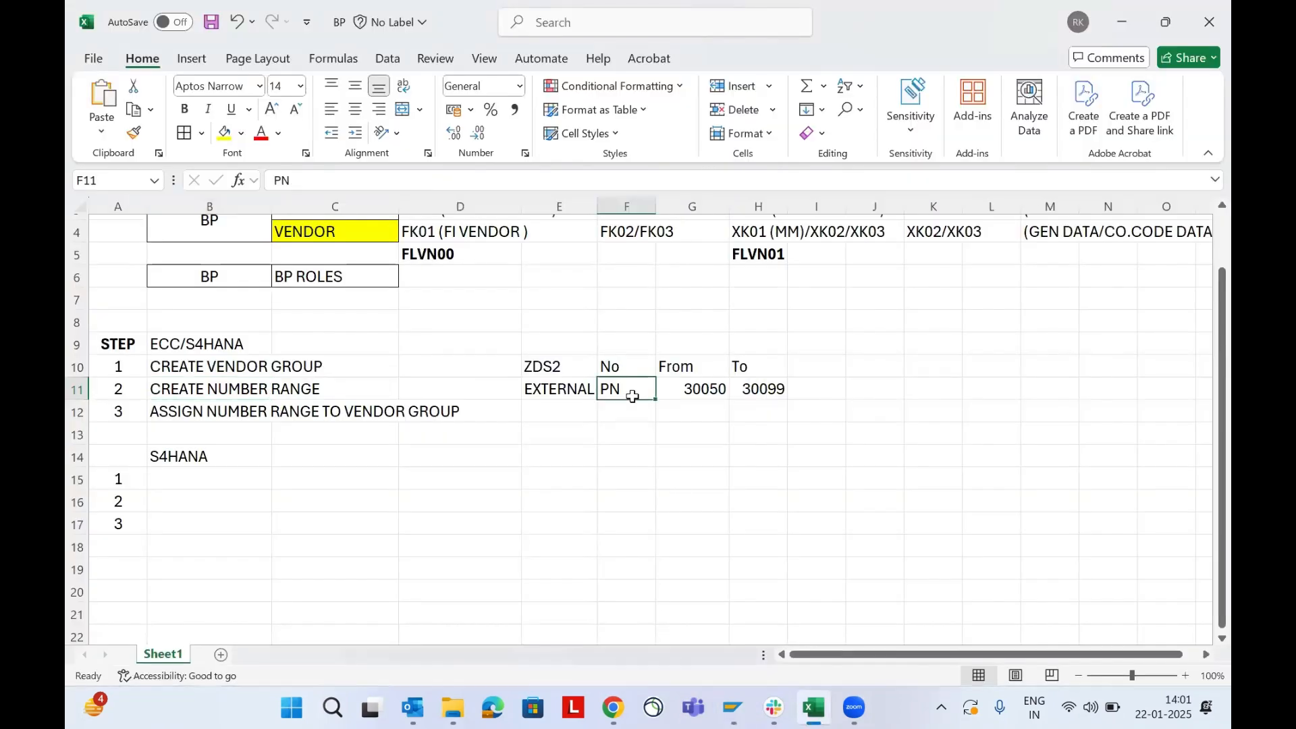
key(alt+Tab)
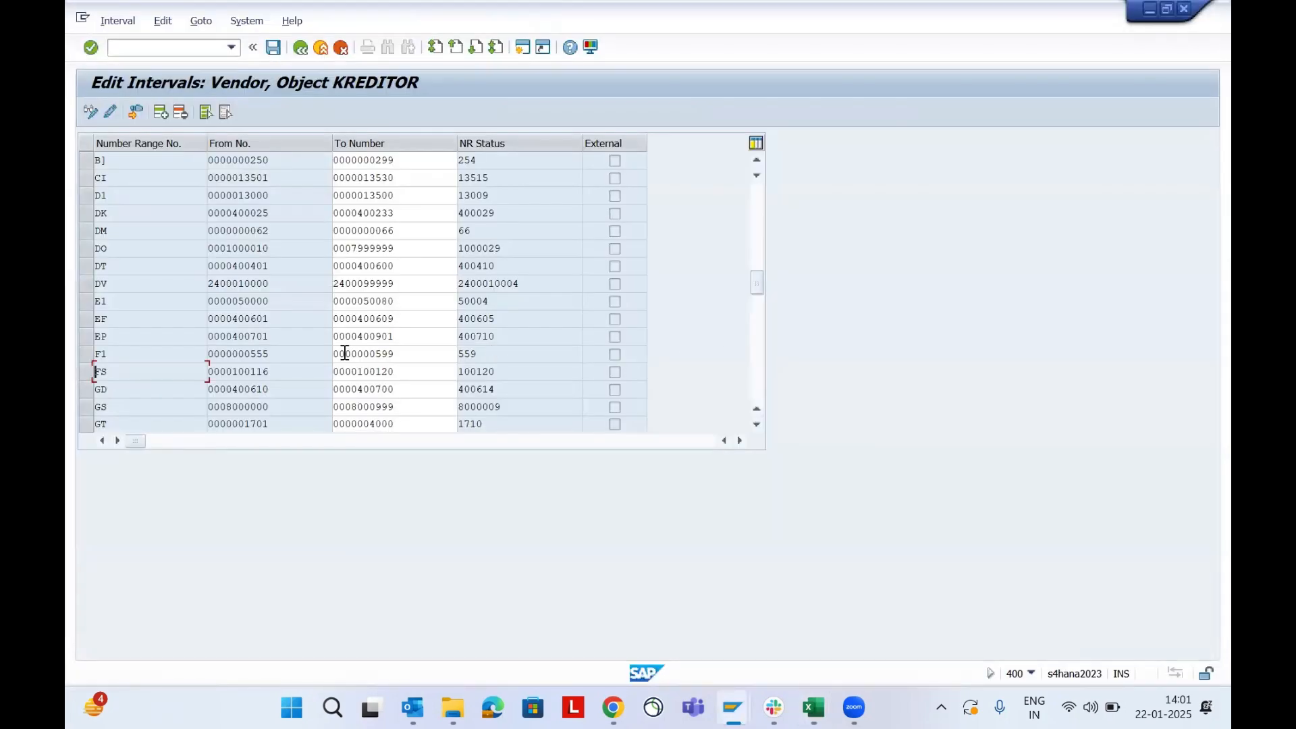
click(756, 395)
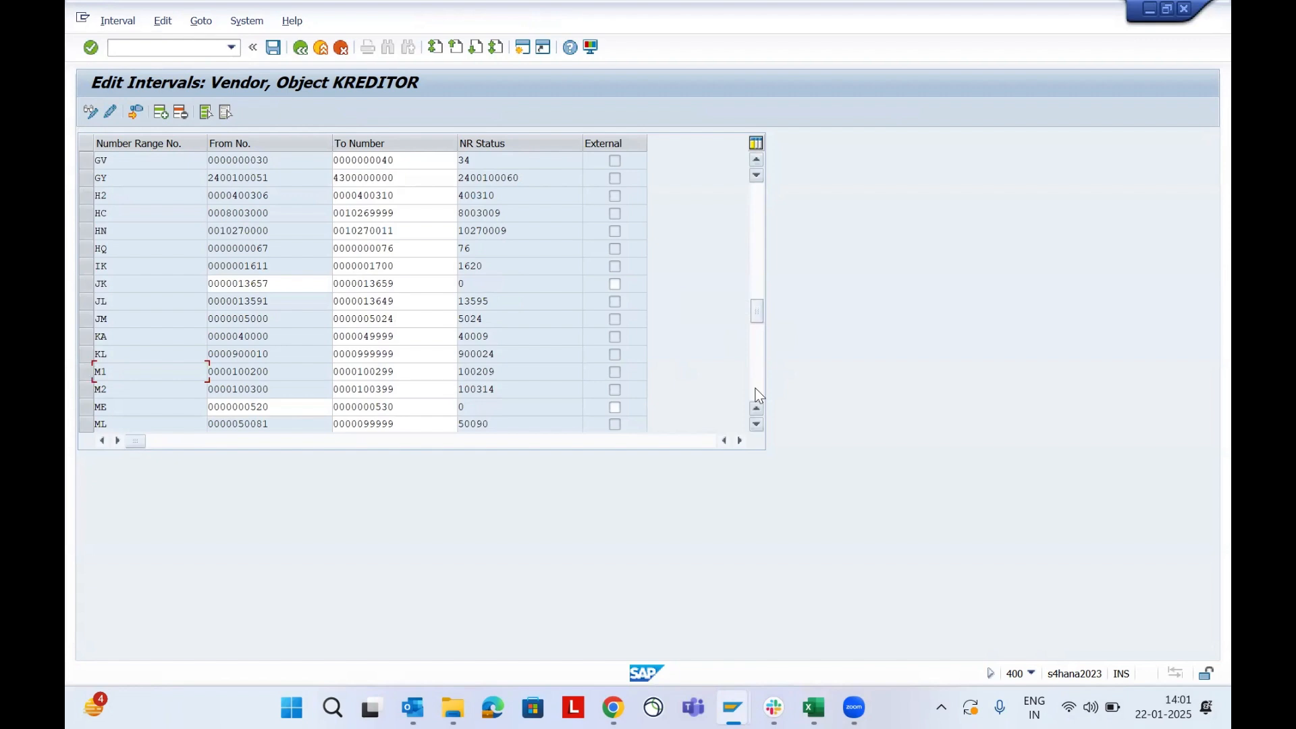
click(756, 395)
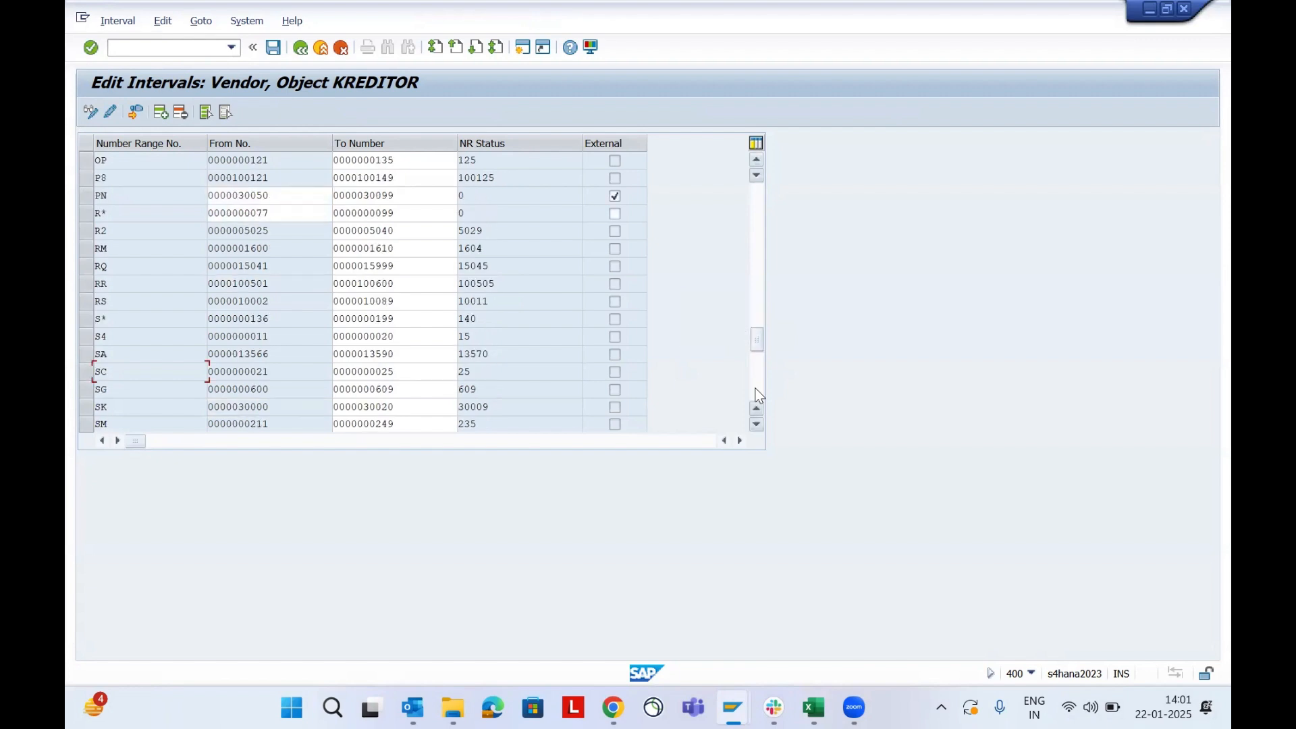
click(86, 196)
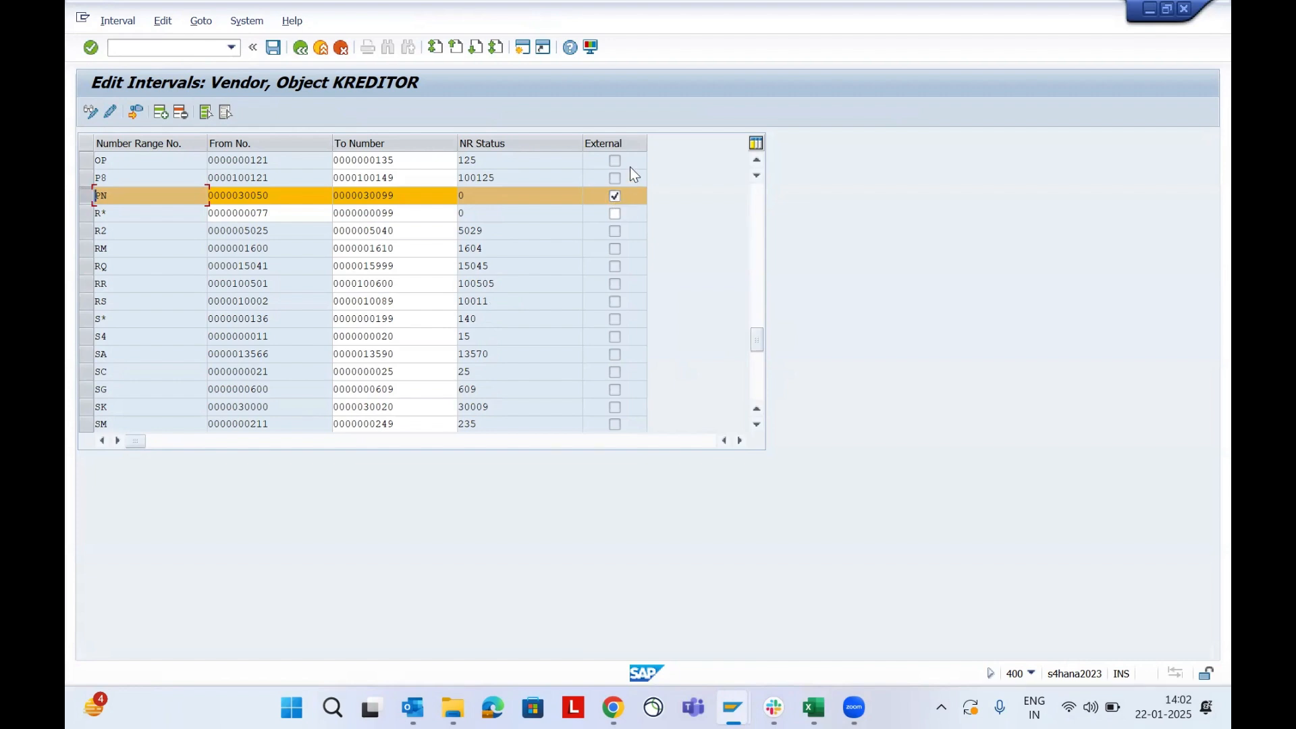
Compare the PN interval's From and To numbers in SAP with the number range entries in the Excel sheet.
drag(290, 195, 203, 195)
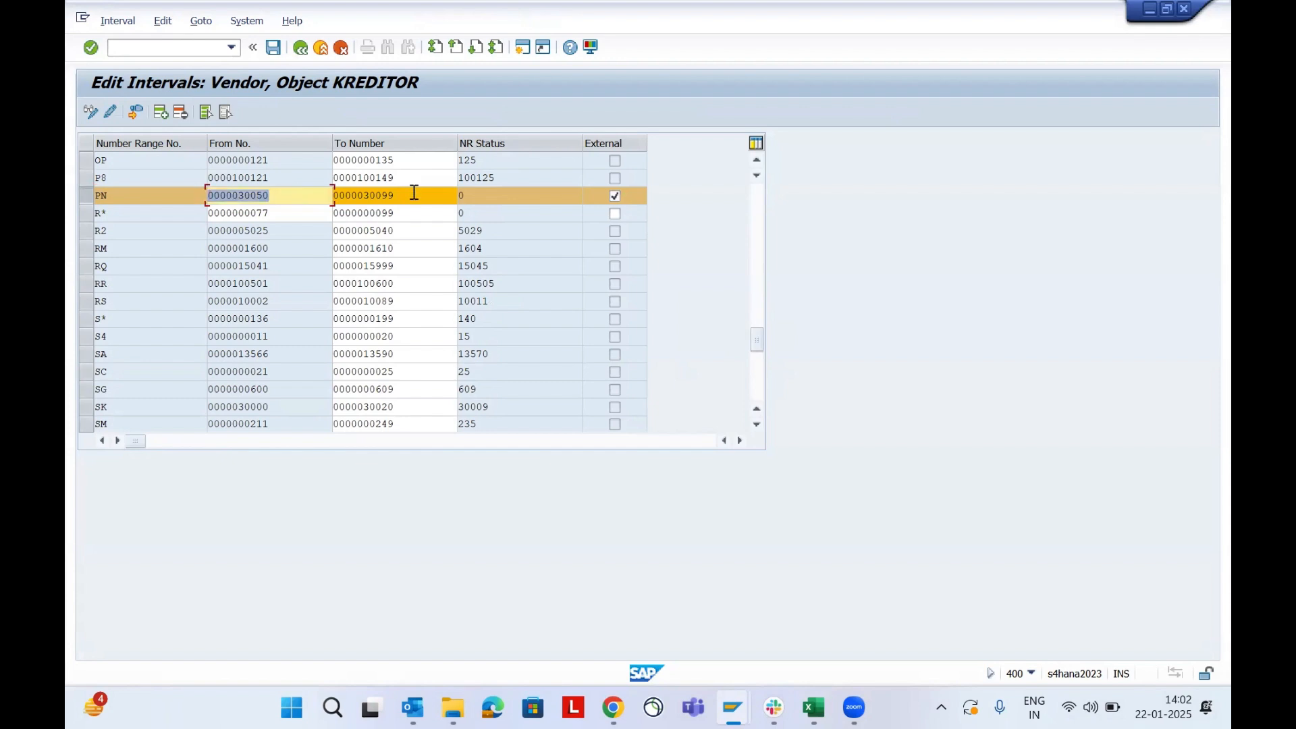
drag(414, 194, 194, 196)
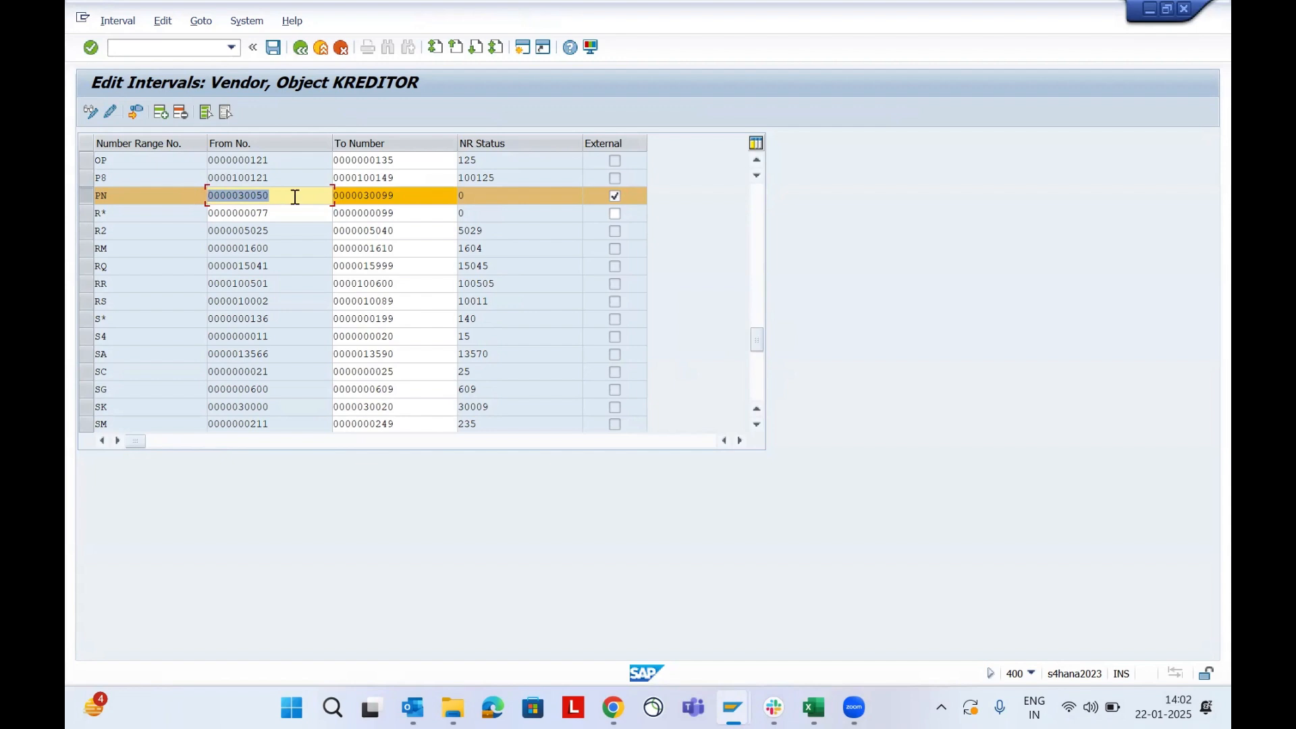
click(815, 707)
drag(684, 392, 777, 392)
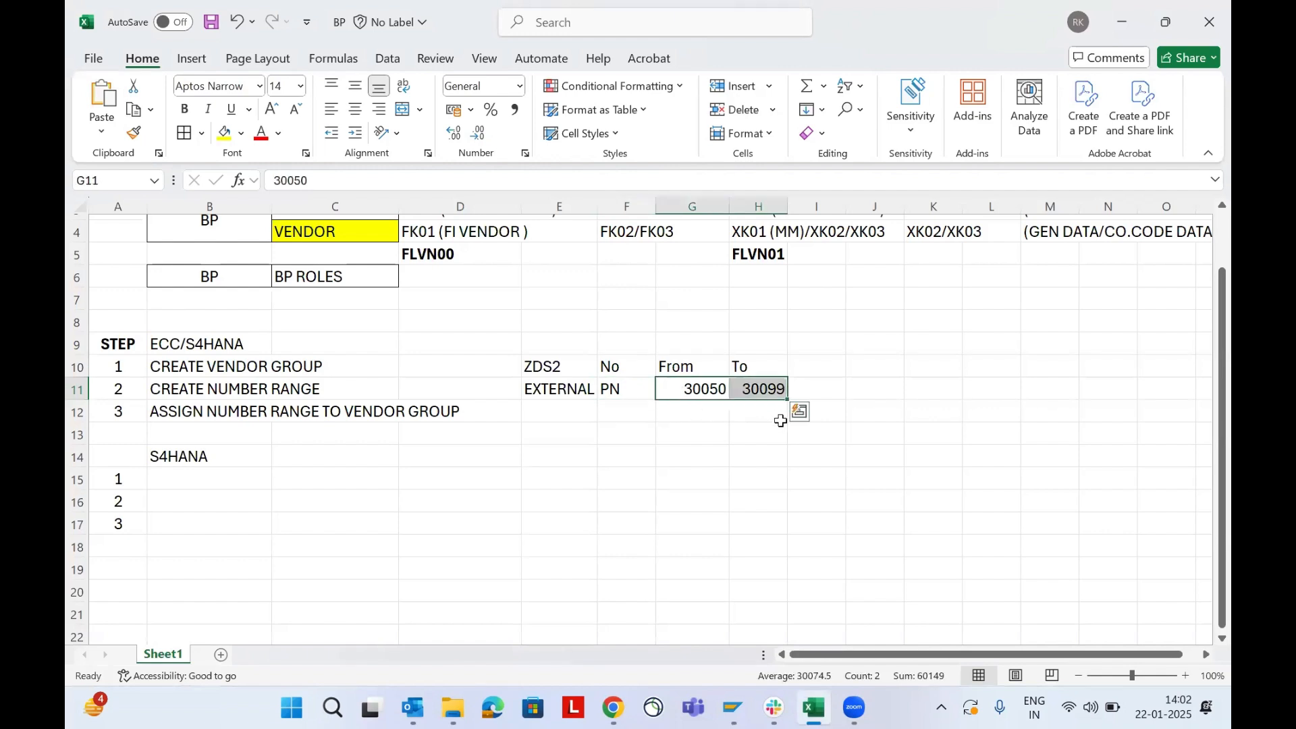
key(alt+Tab)
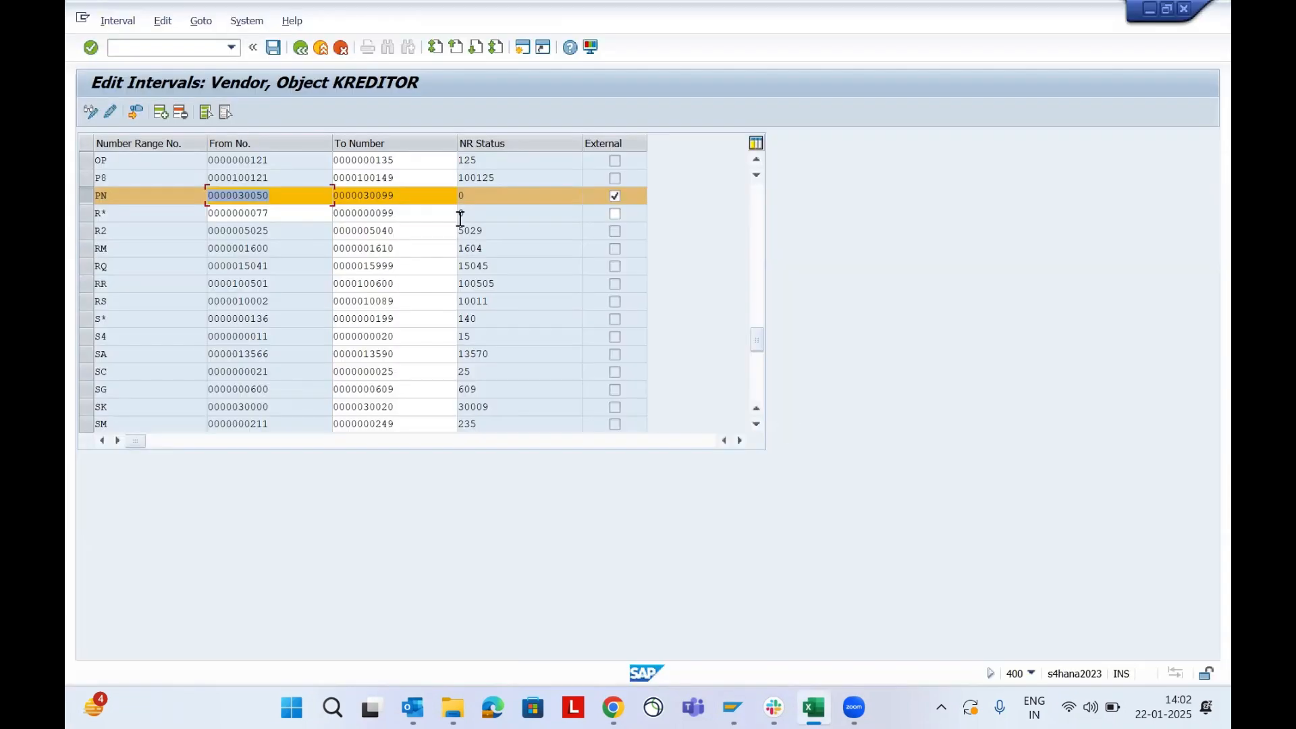
Return to SAP, leave the vendor number range intervals, and open Assign Number Ranges to Vendor Account Groups.
click(300, 50)
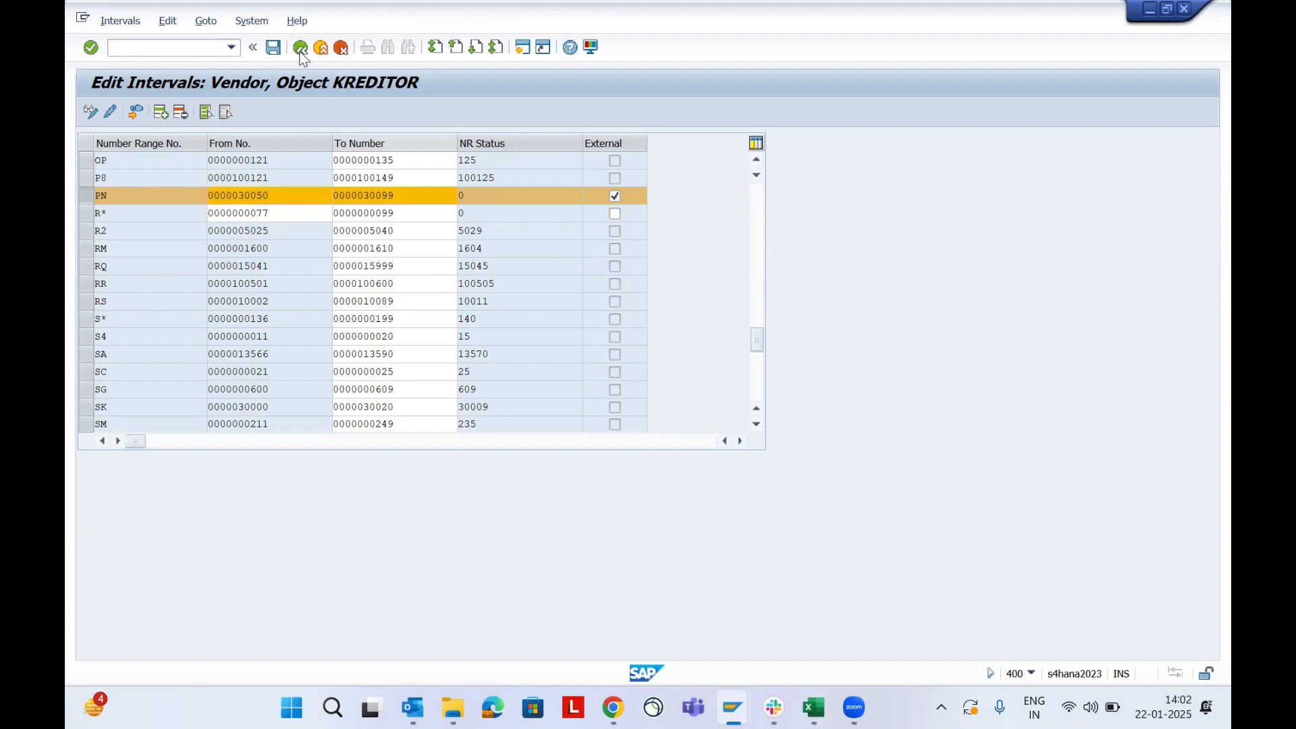
click(300, 48)
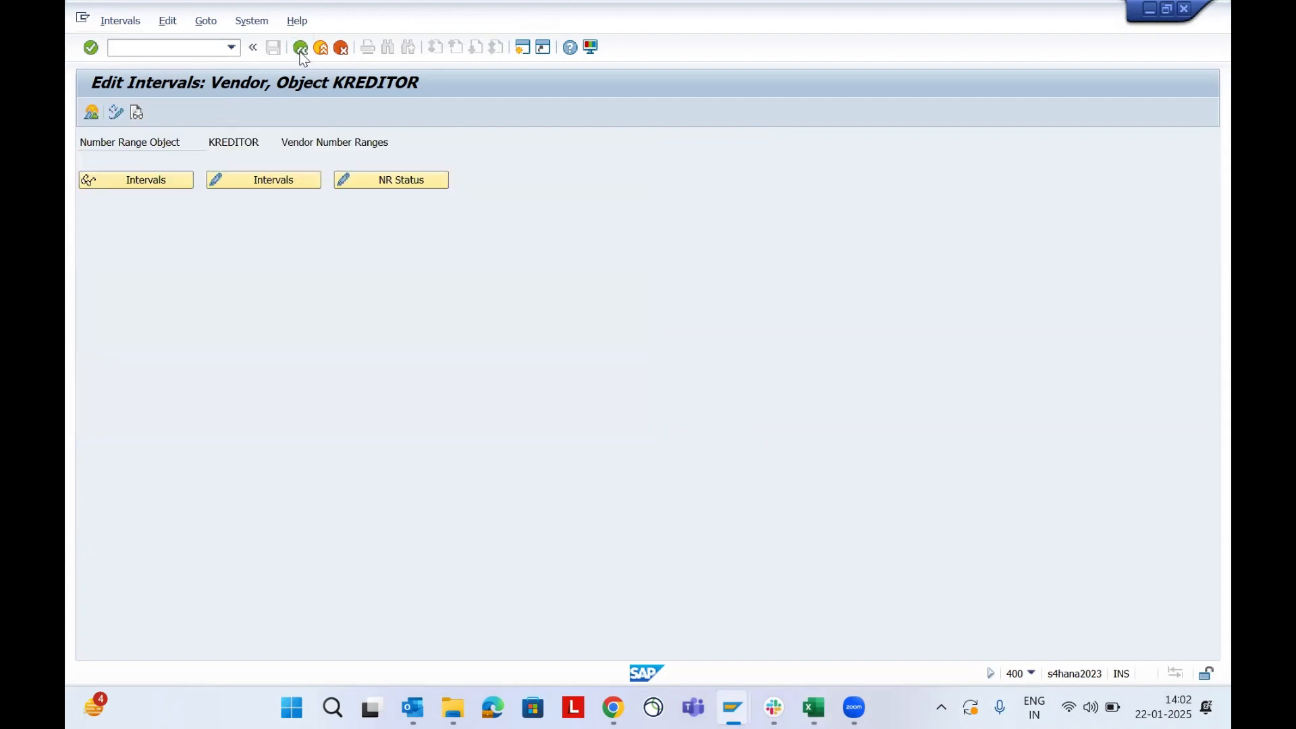
click(248, 571)
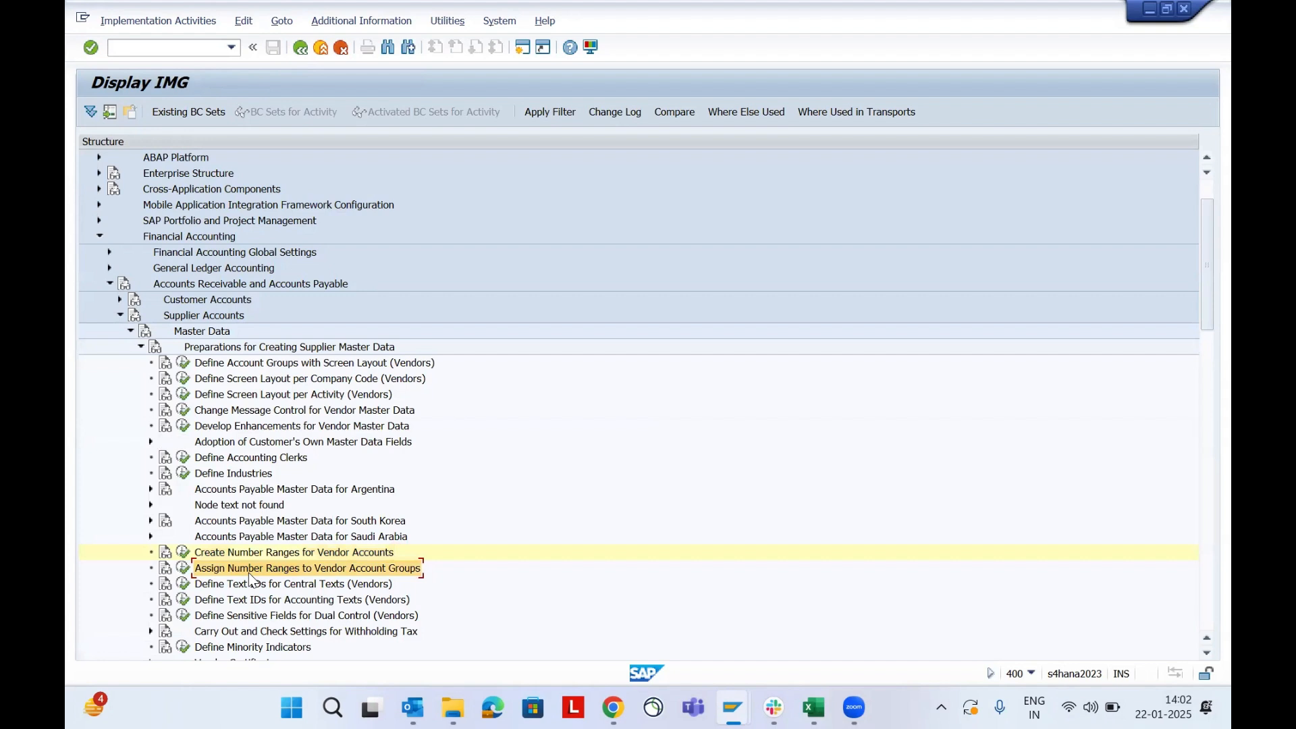
click(183, 568)
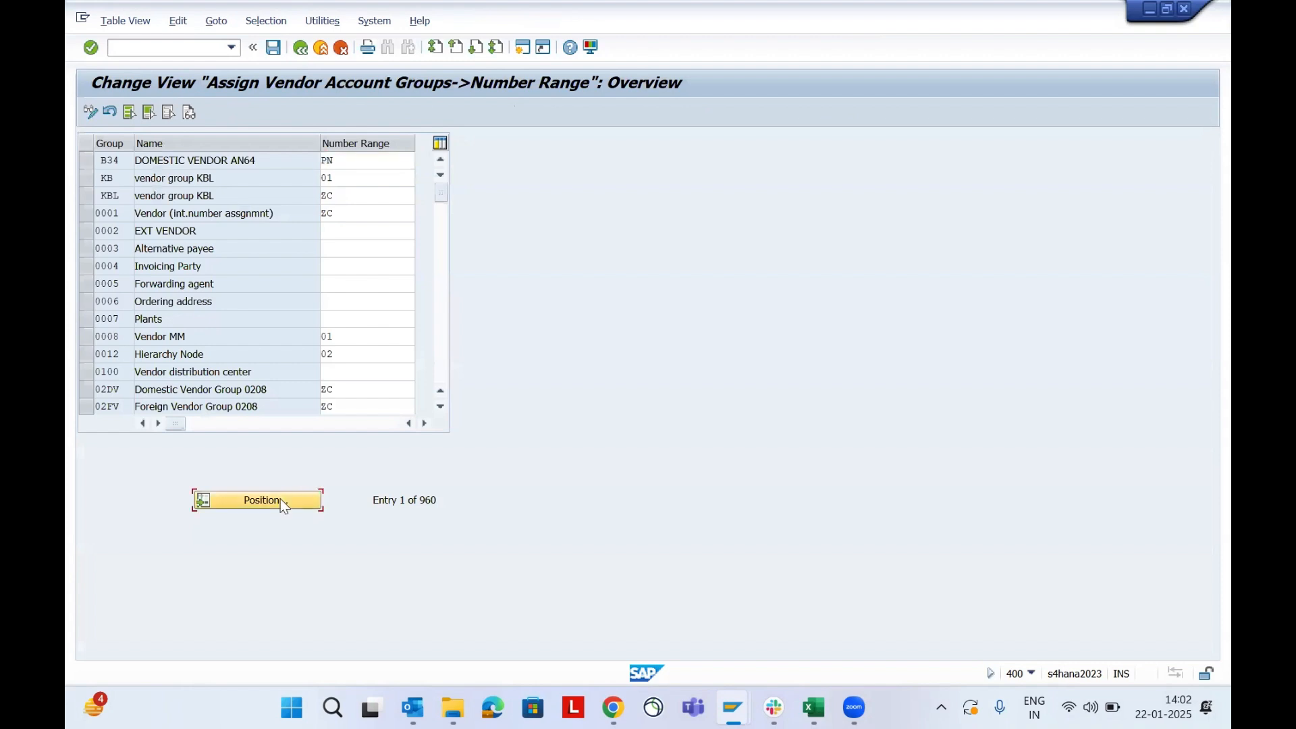
Position the list at vendor group ZDS2, assign it number range PN, and save in the DS LTD customizing request.
click(281, 500)
text(ZDS1)
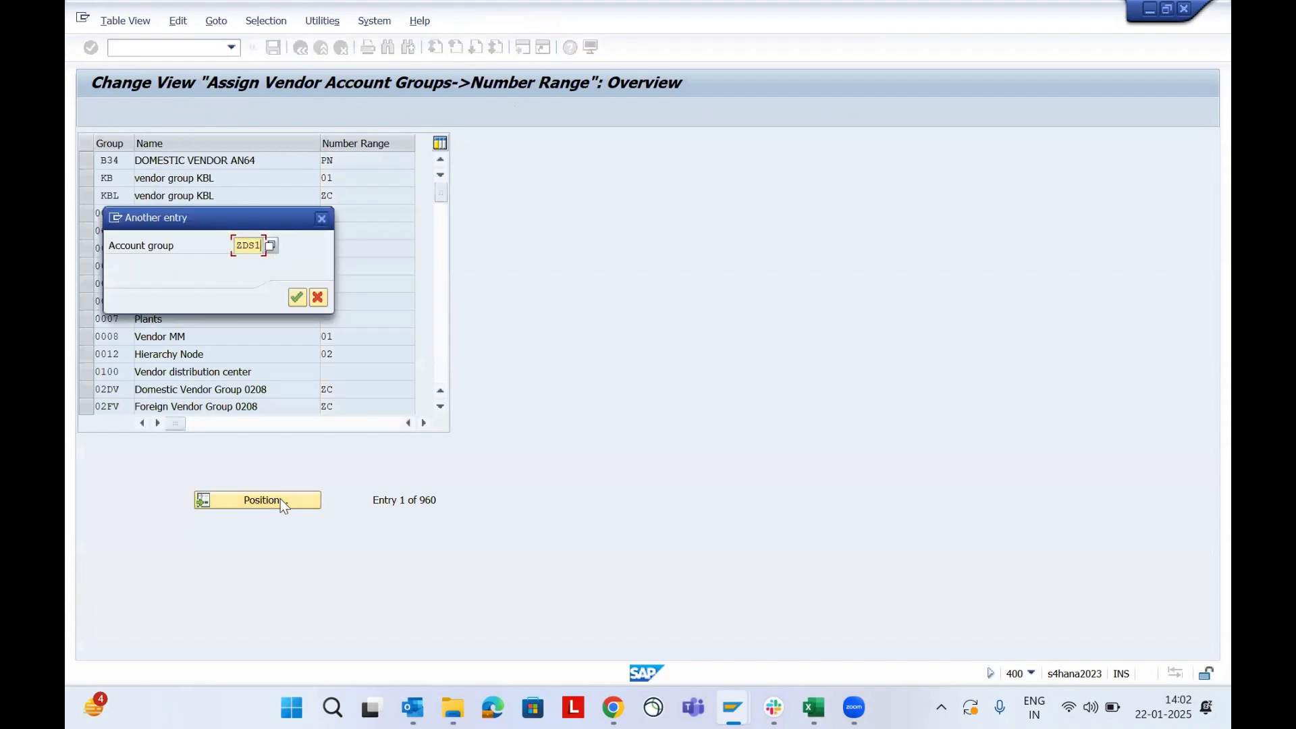
key(Return)
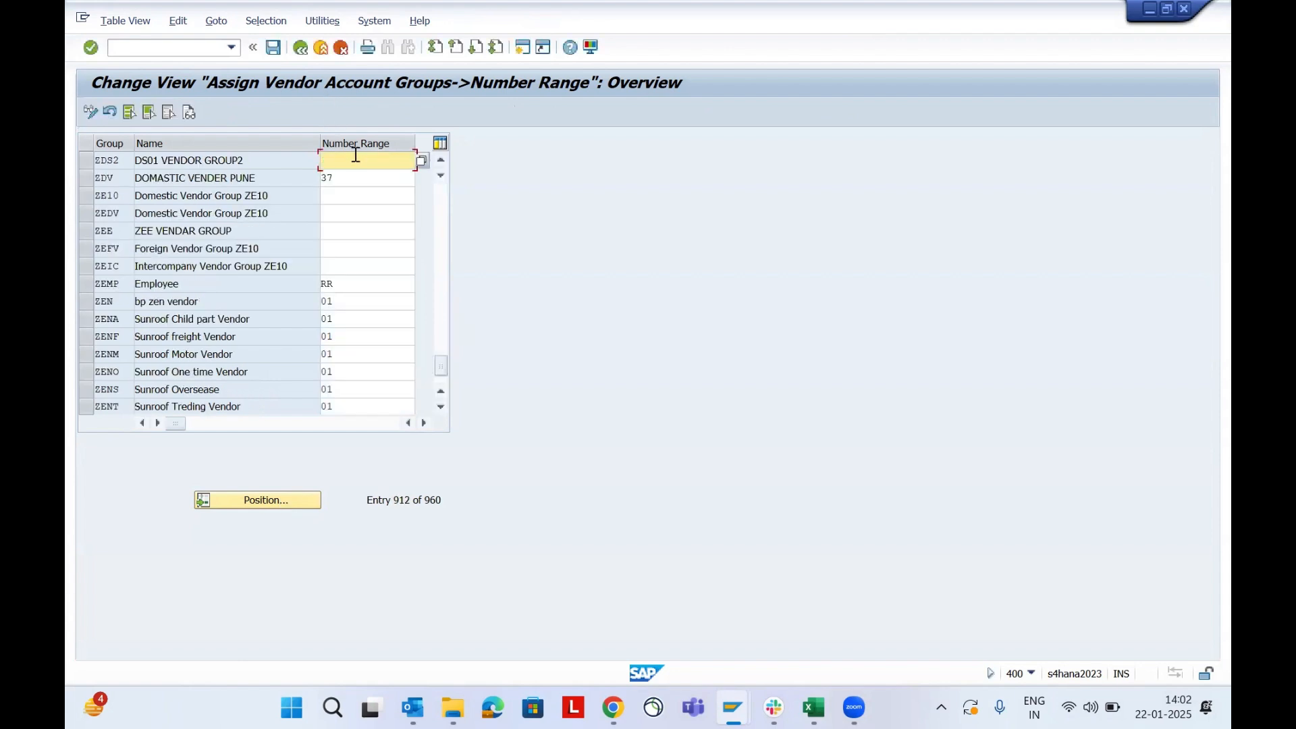
text(pn)
key(Return)
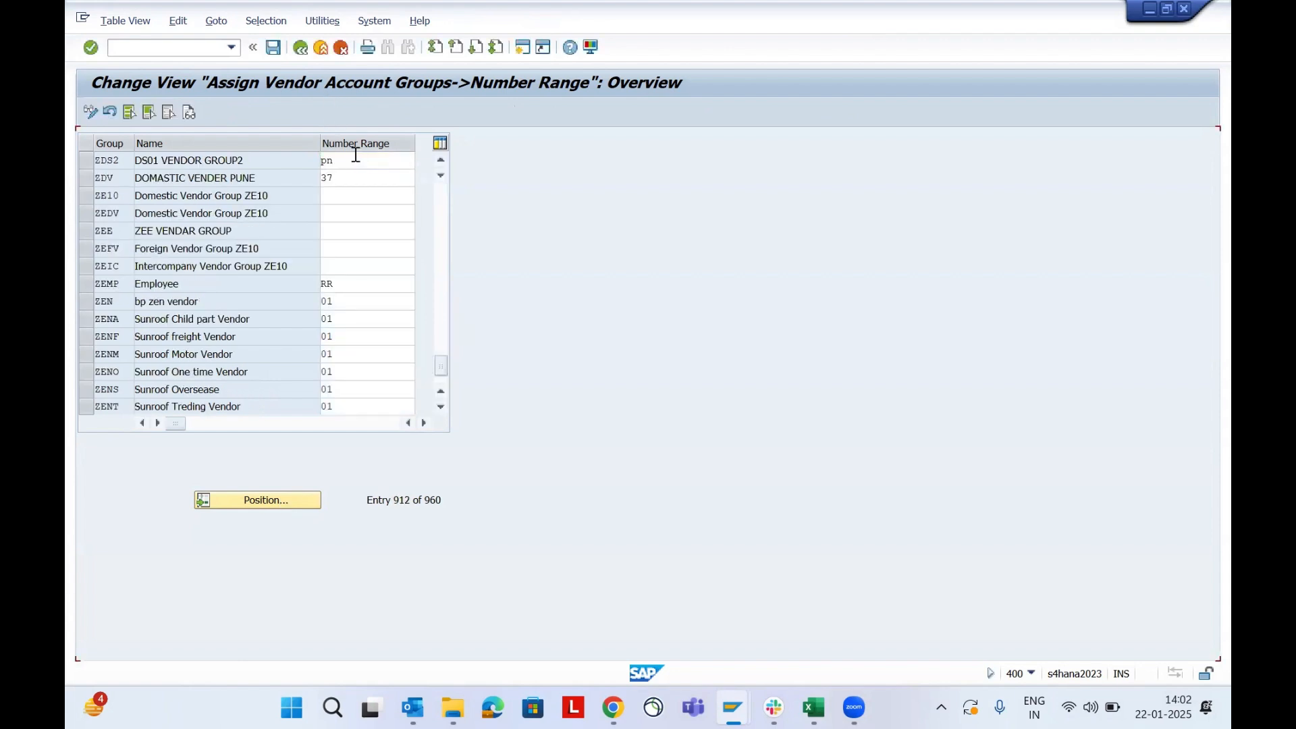
key(ctrl+s)
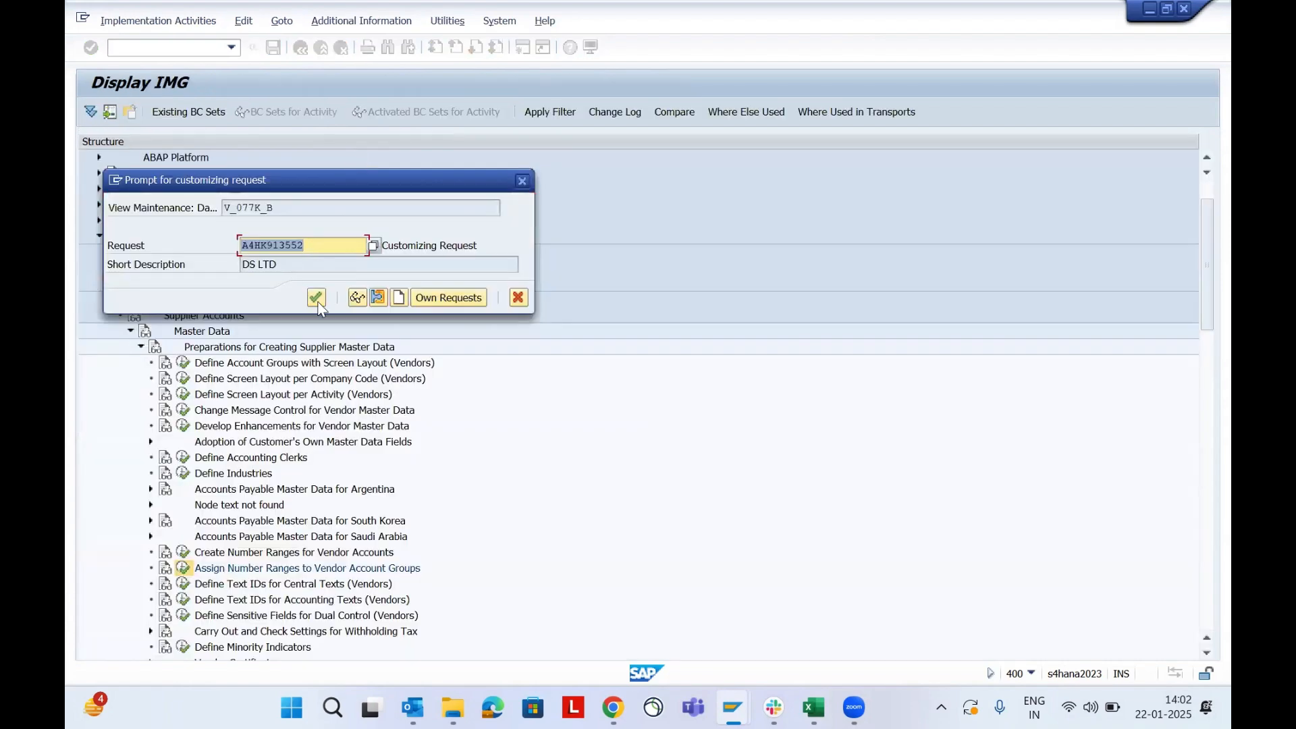
click(317, 297)
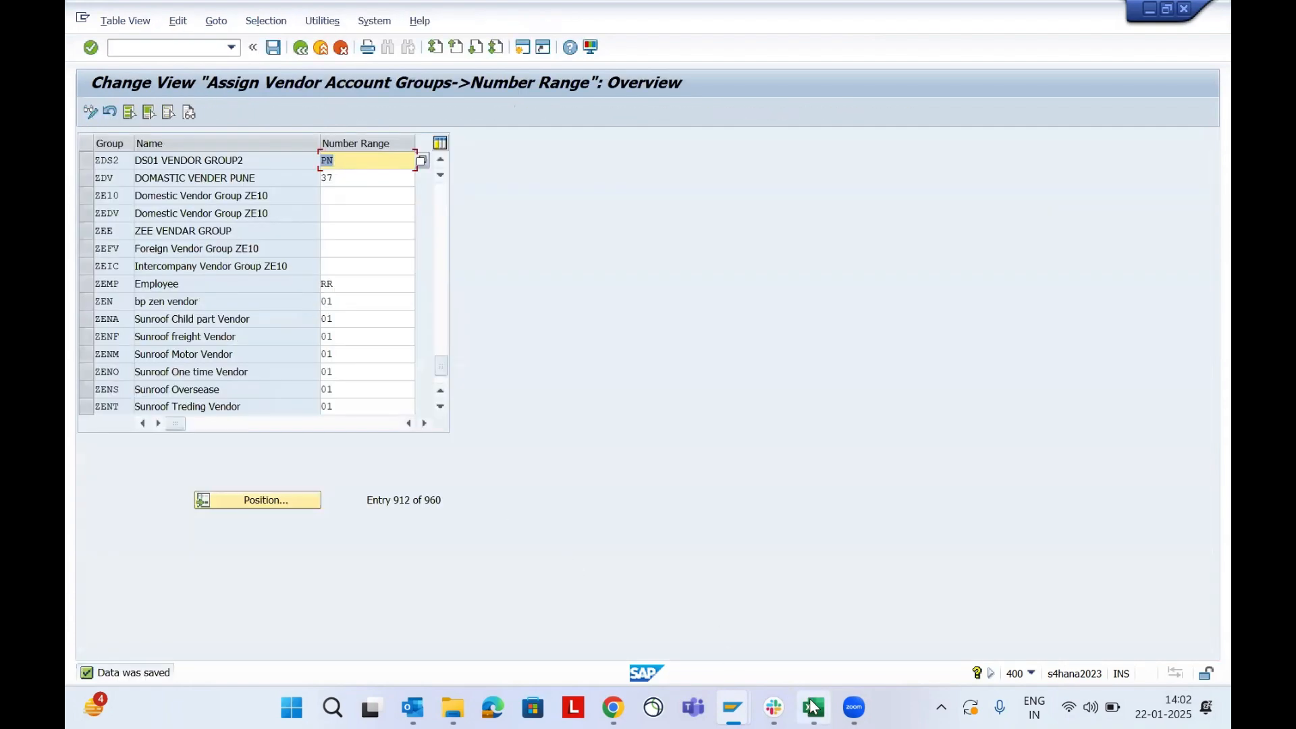
Switch to the BP workbook in Excel and select cell B15 beside step 1 of the S4HANA section.
click(813, 708)
click(163, 479)
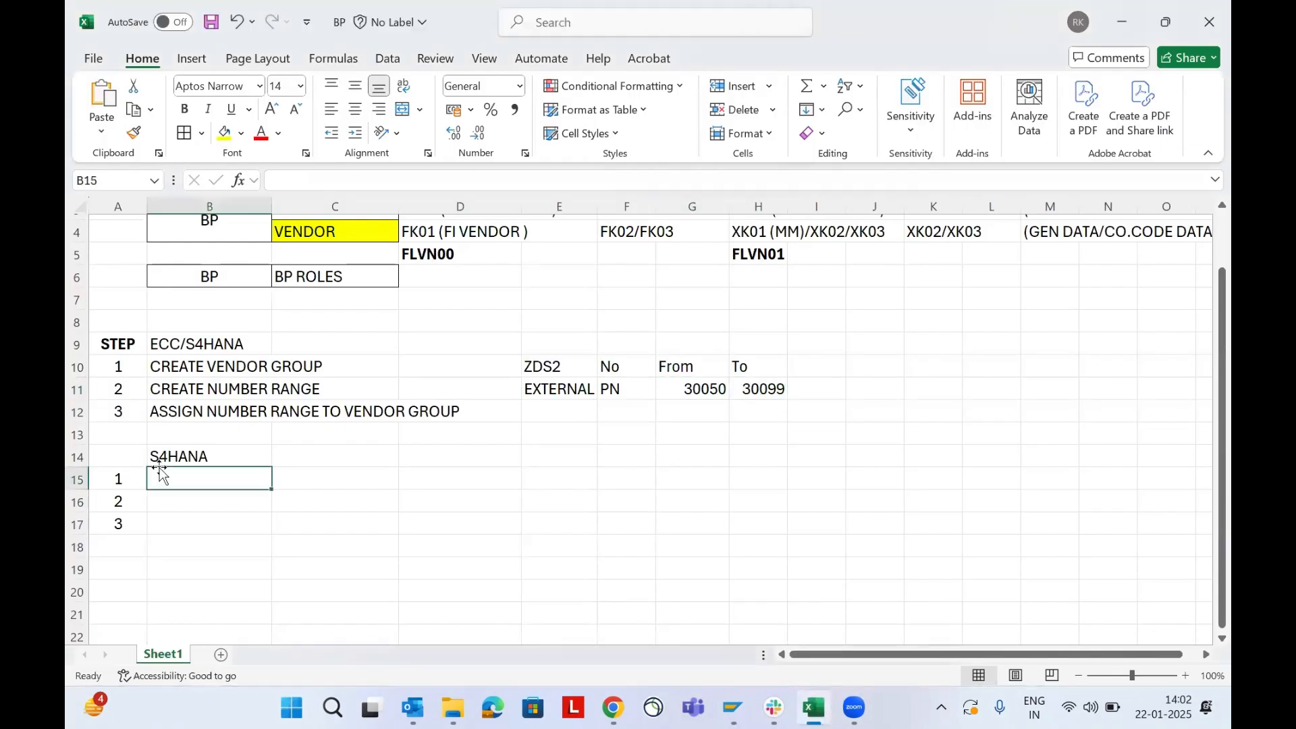
scroll(162, 472, down, 1)
scroll(230, 453, down, 2)
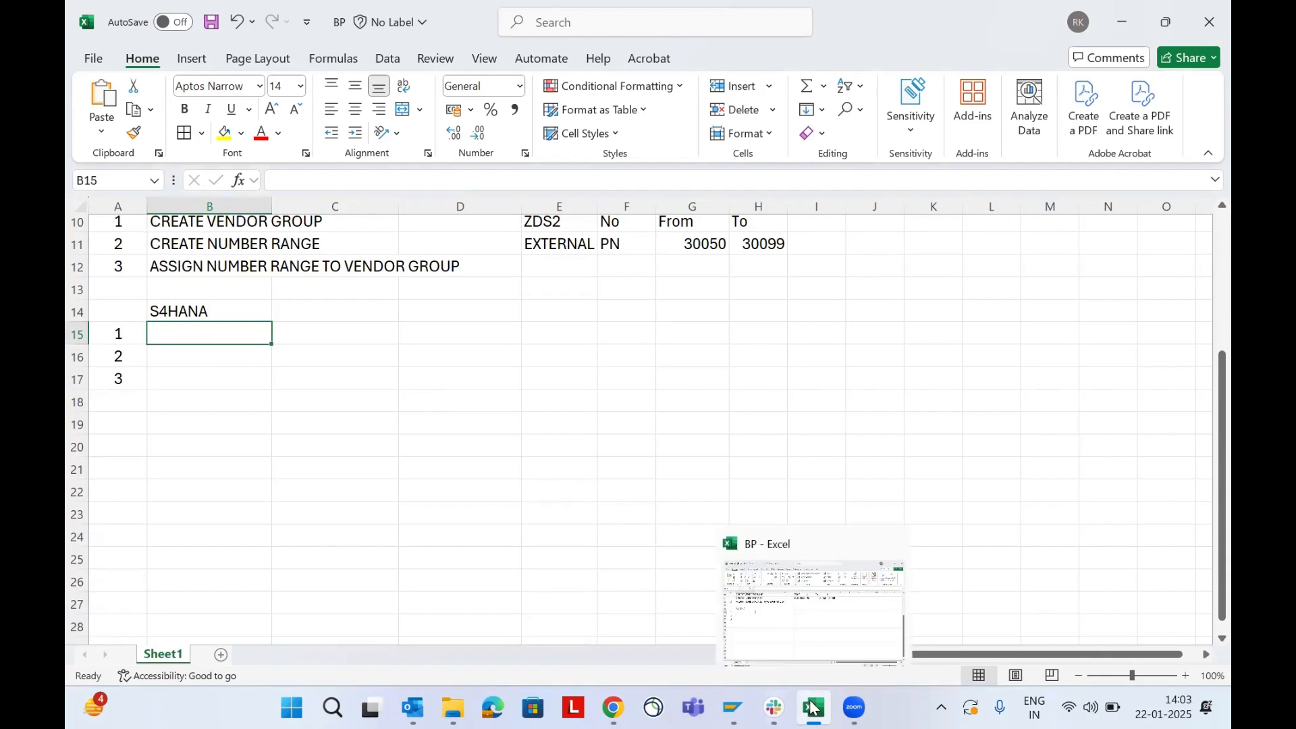
Return to SAP, leave the number range assignment, and collapse the Financial Accounting branch of the IMG.
click(733, 707)
click(307, 47)
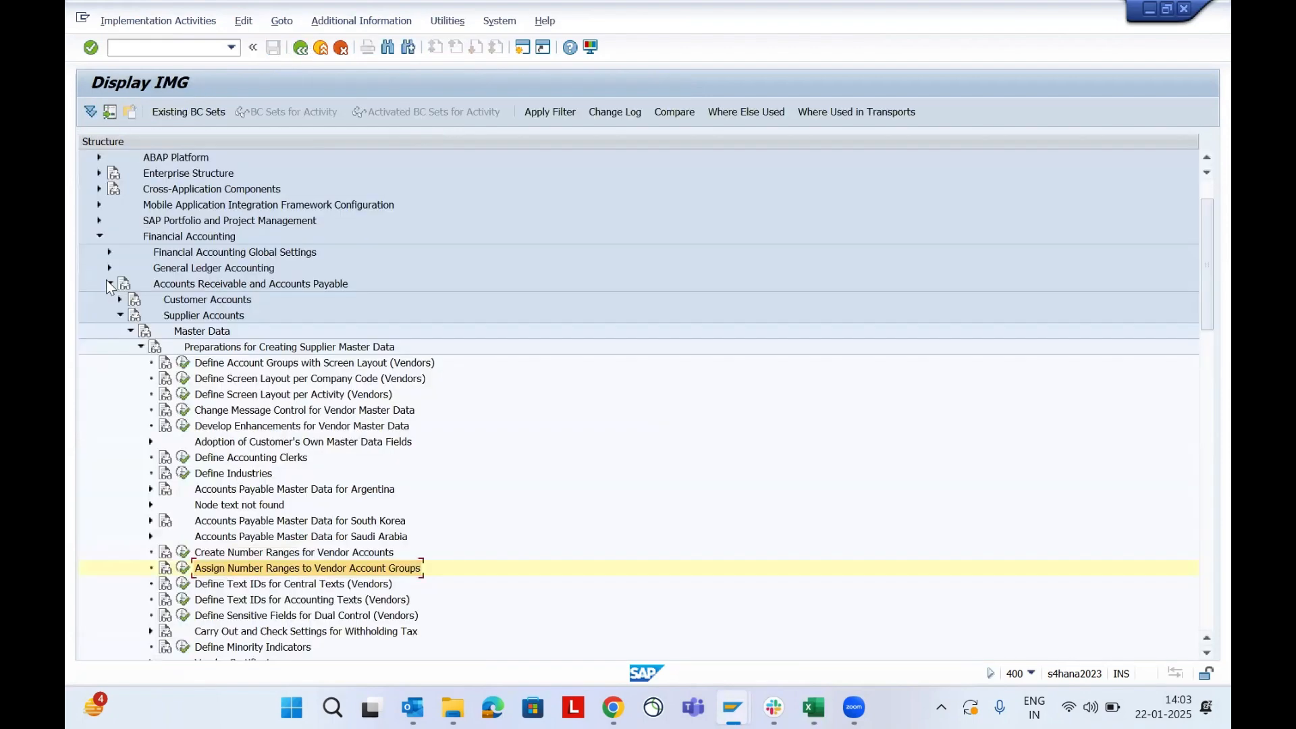
click(108, 283)
click(171, 239)
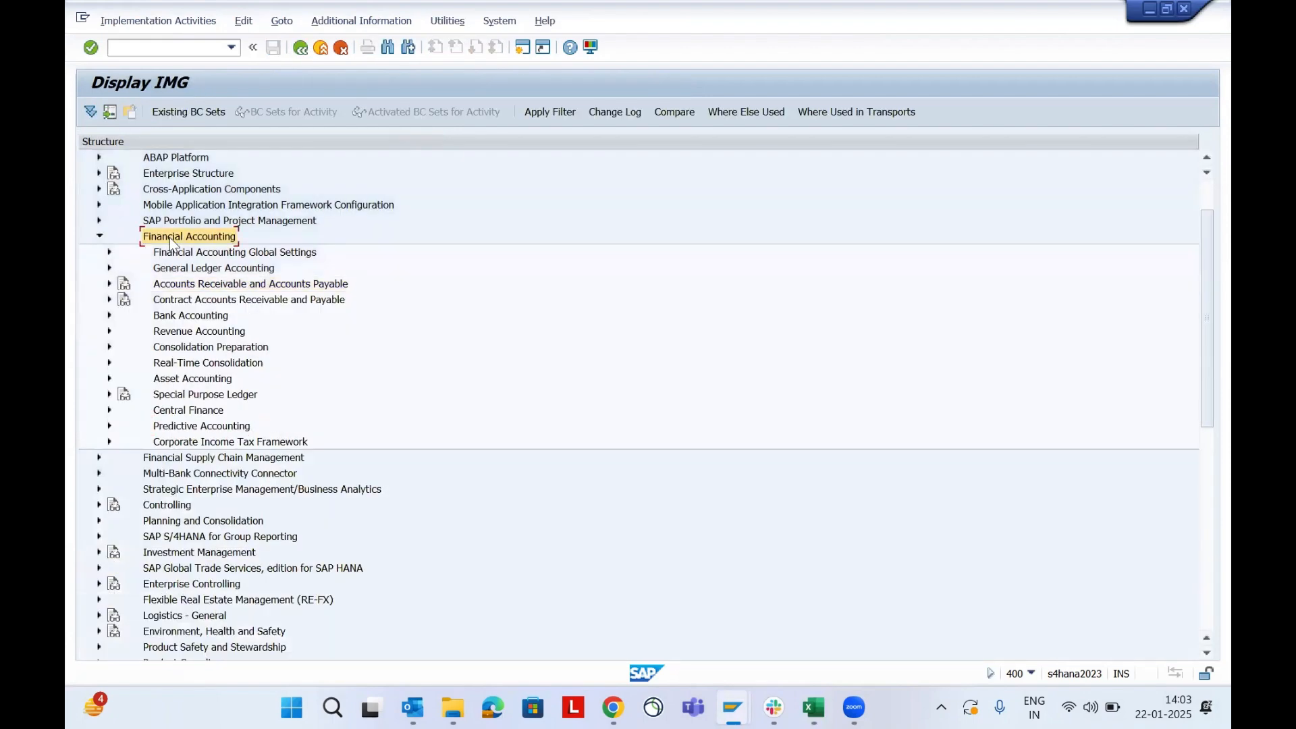
double_click(171, 240)
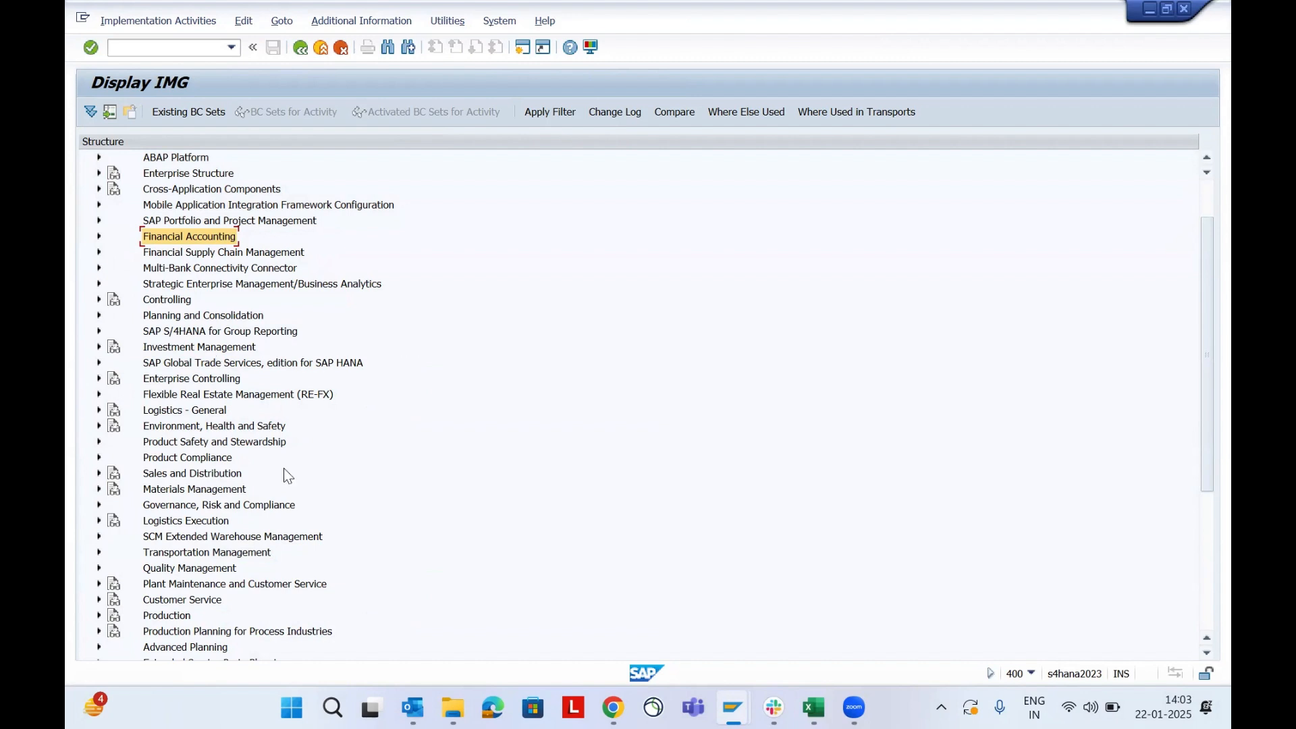
Expand Flexible Real Estate Management (RE-FX), its Business Partner node, and General Settings for Business Partner in the IMG.
click(236, 399)
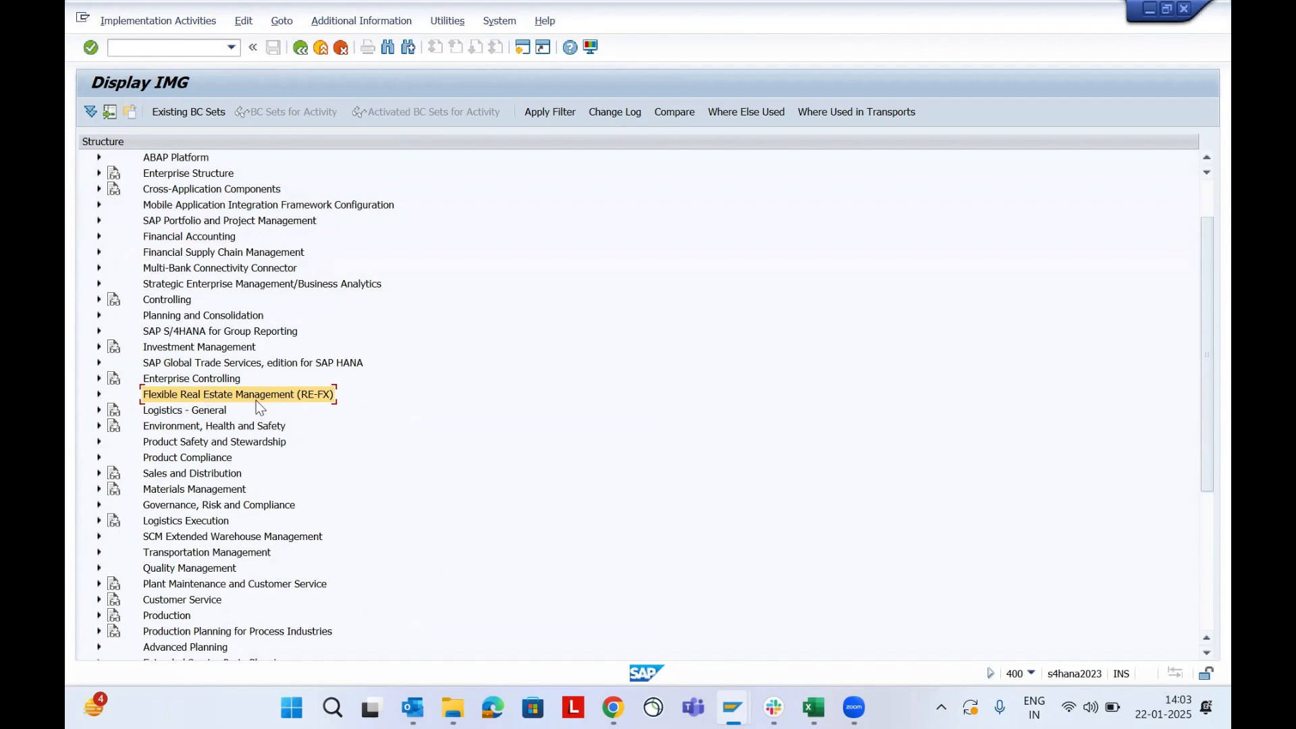
click(99, 395)
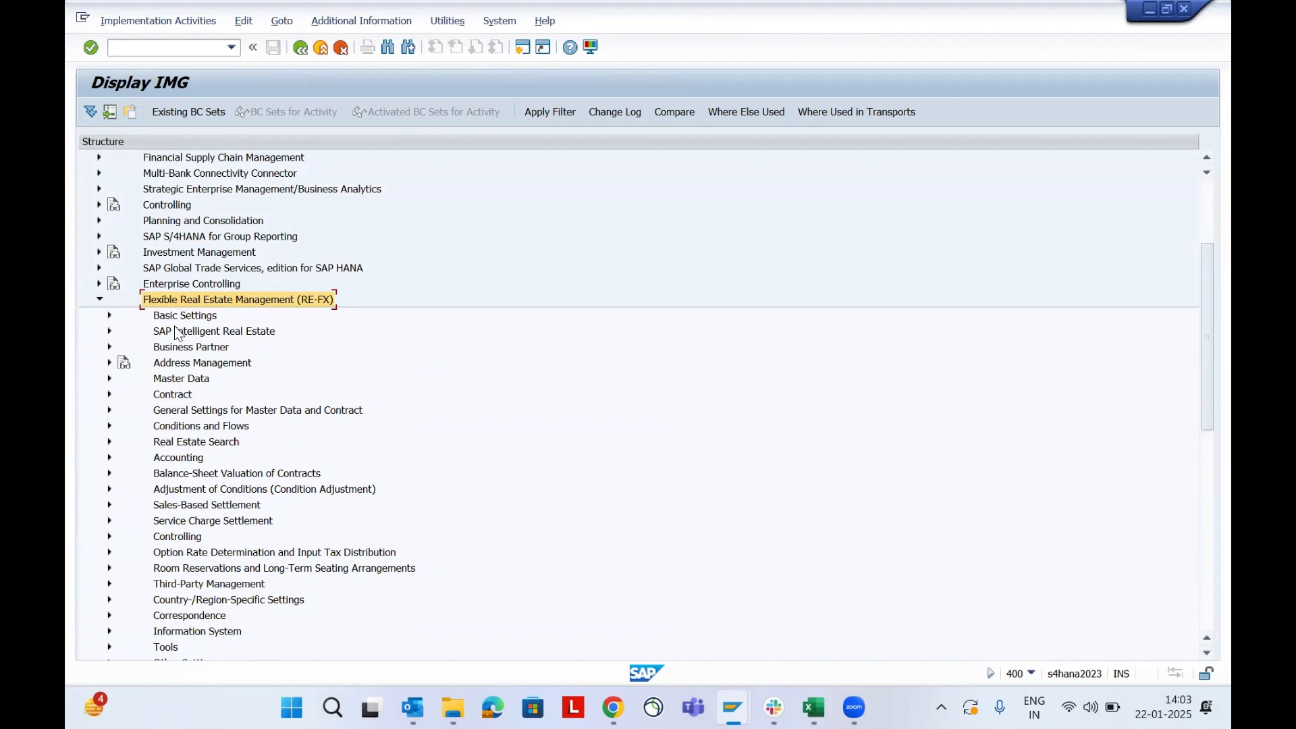
click(115, 347)
click(108, 347)
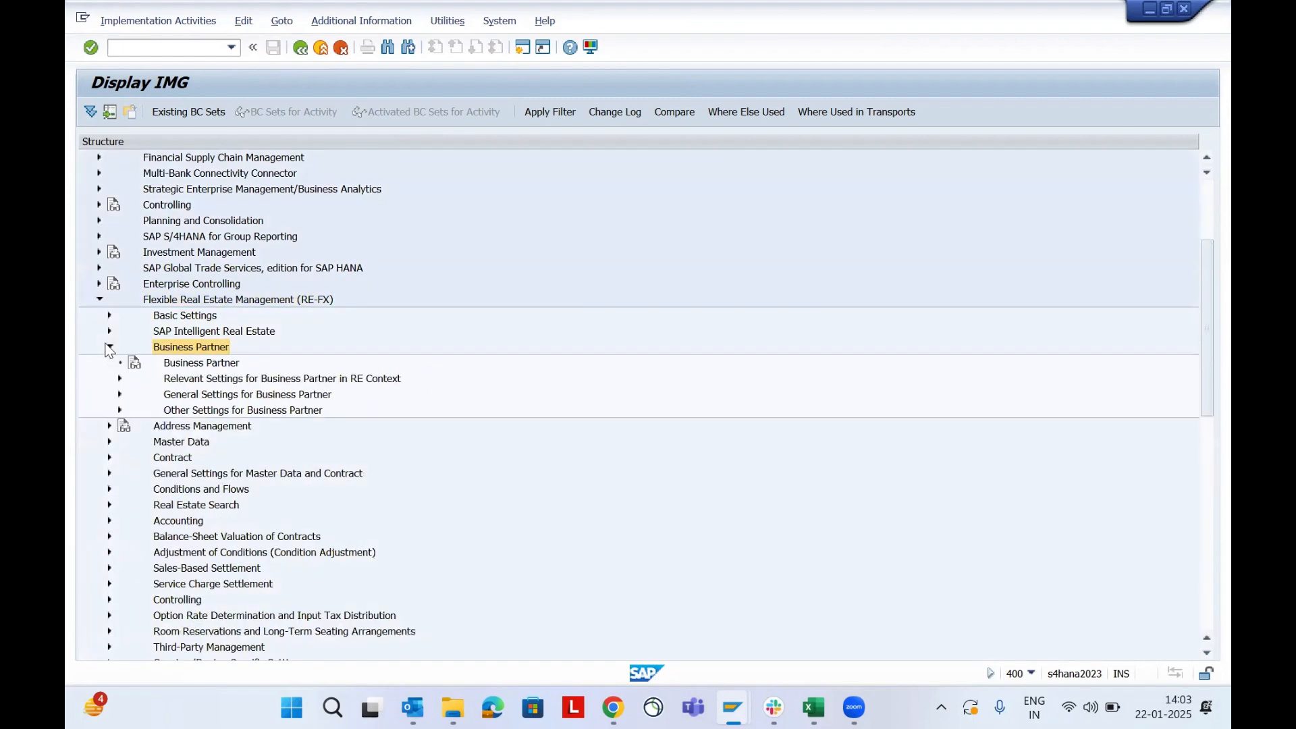
click(260, 379)
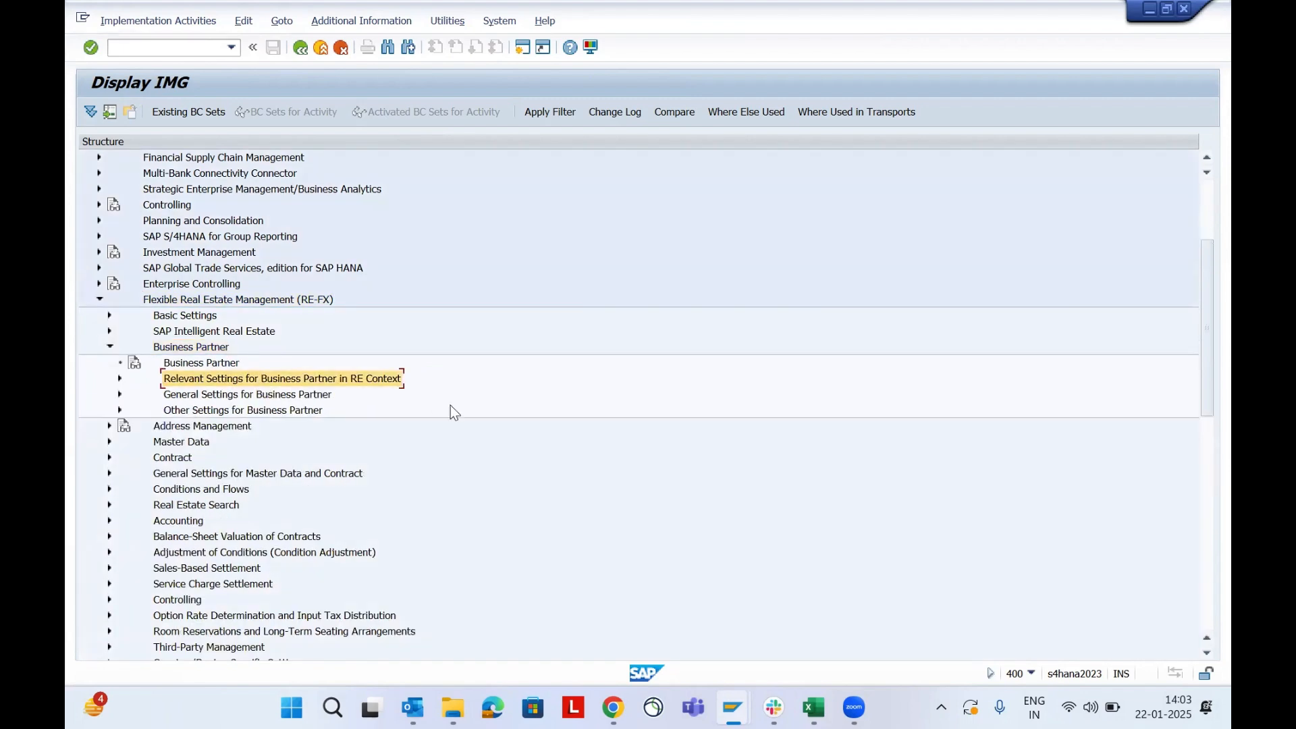
scroll(451, 405, down, 3)
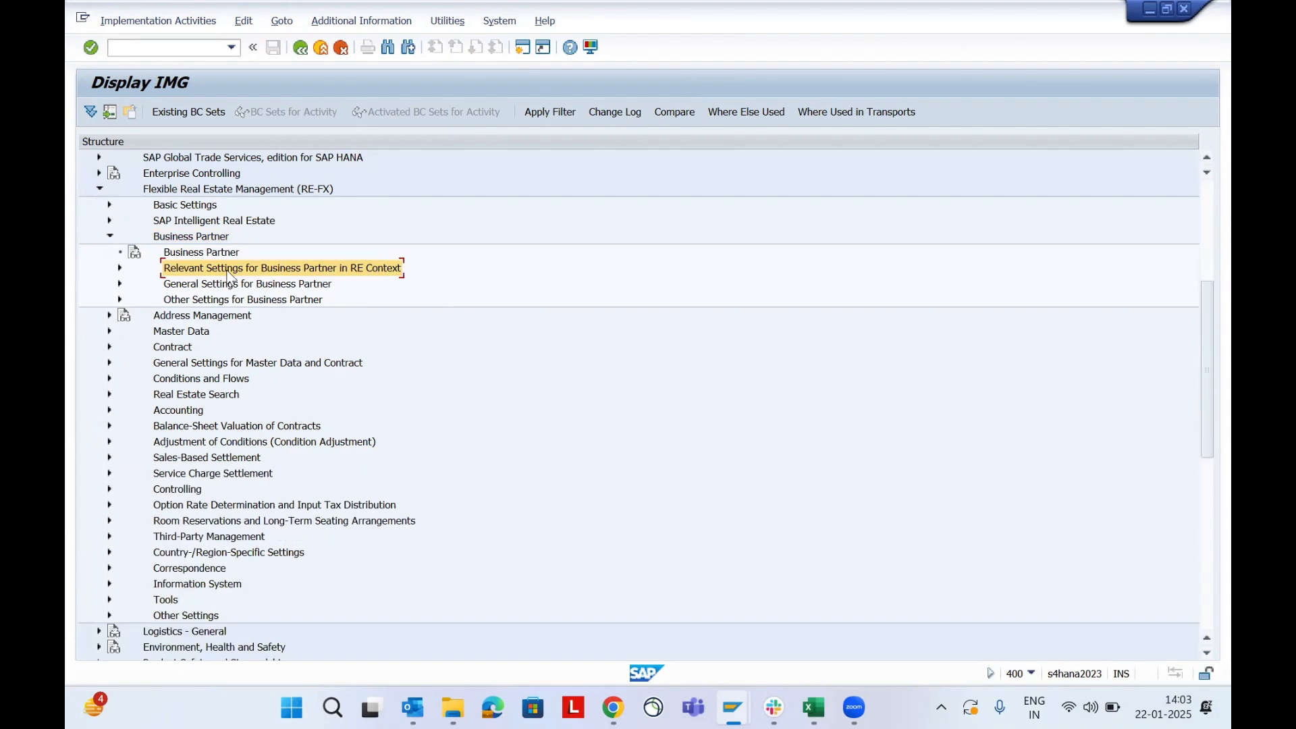
click(216, 287)
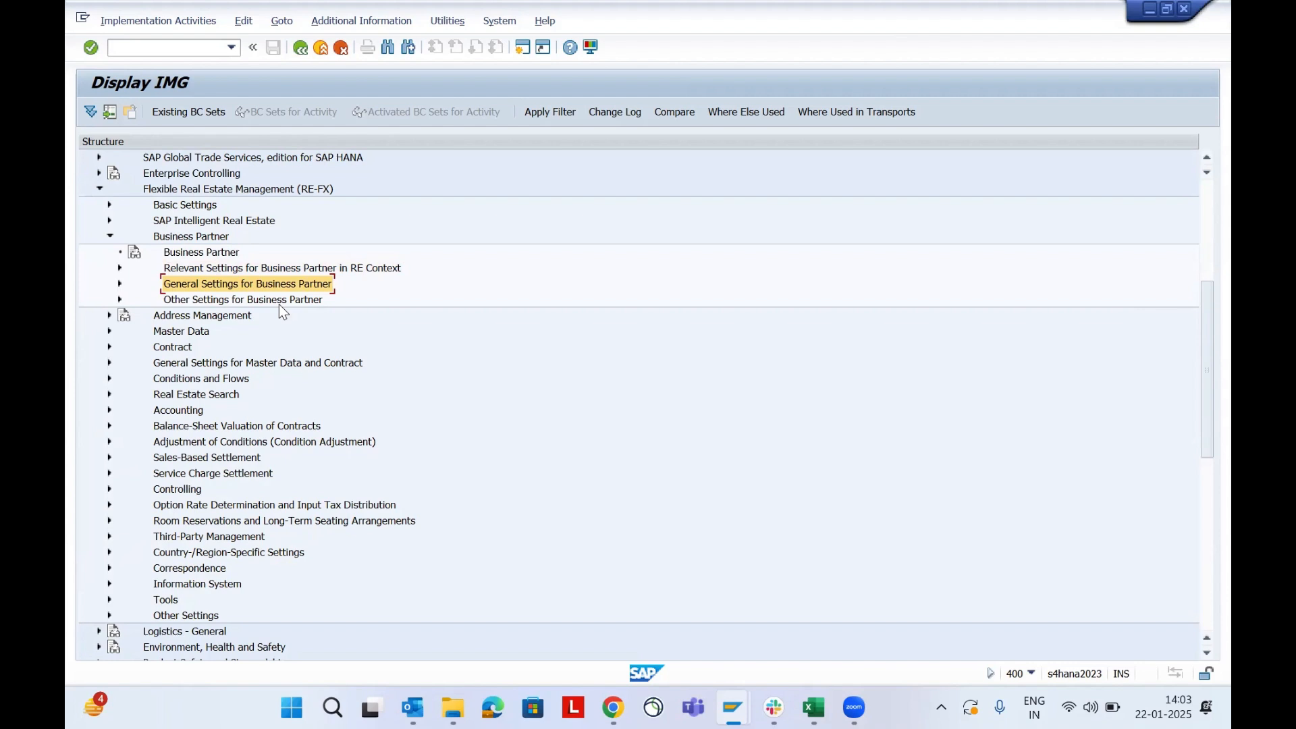
click(119, 284)
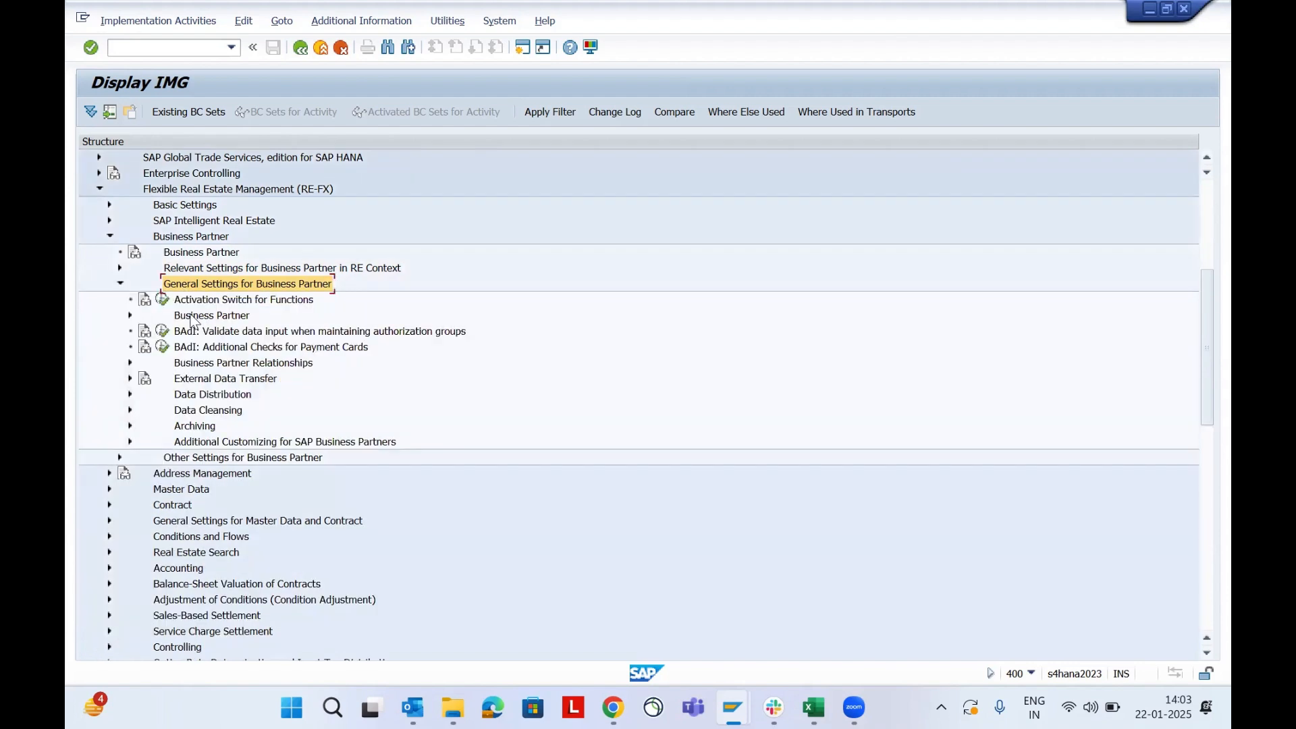
Under General Settings for Business Partner, expand Business Partner, Basic Settings, and Number Ranges and Groupings.
click(194, 316)
click(131, 315)
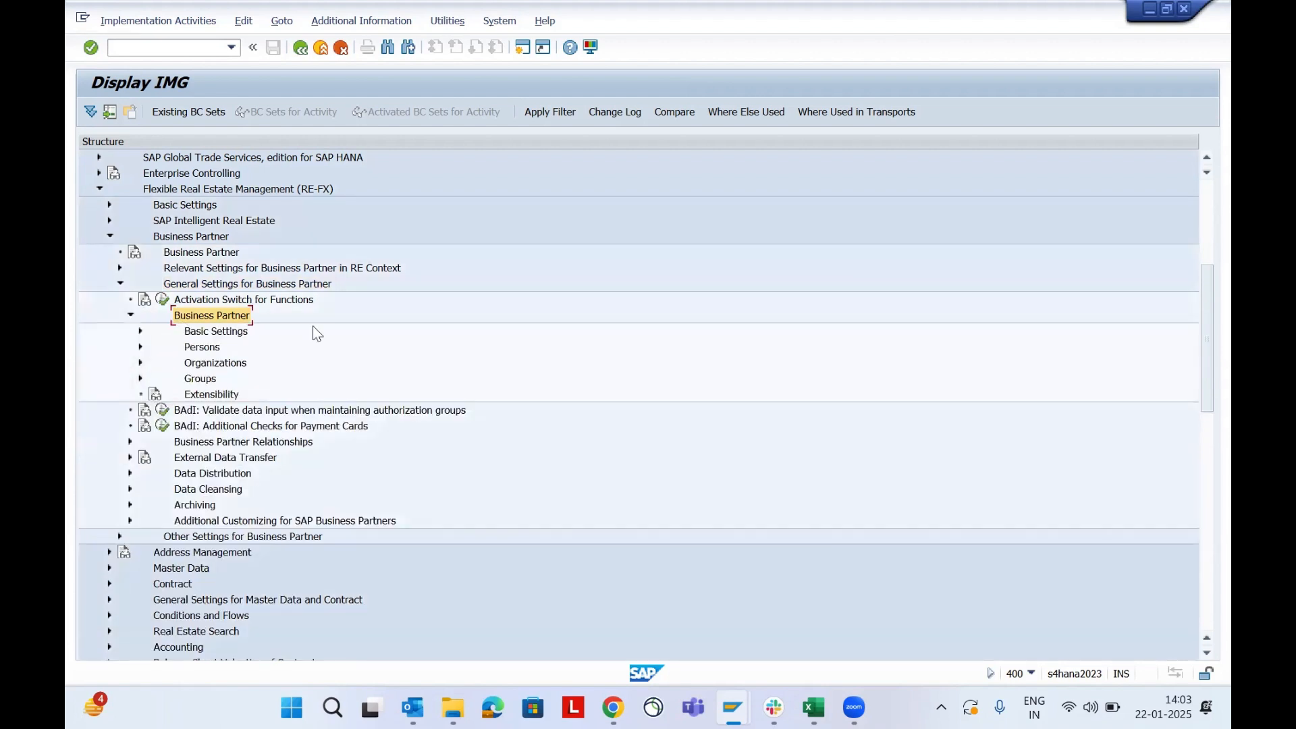
click(219, 331)
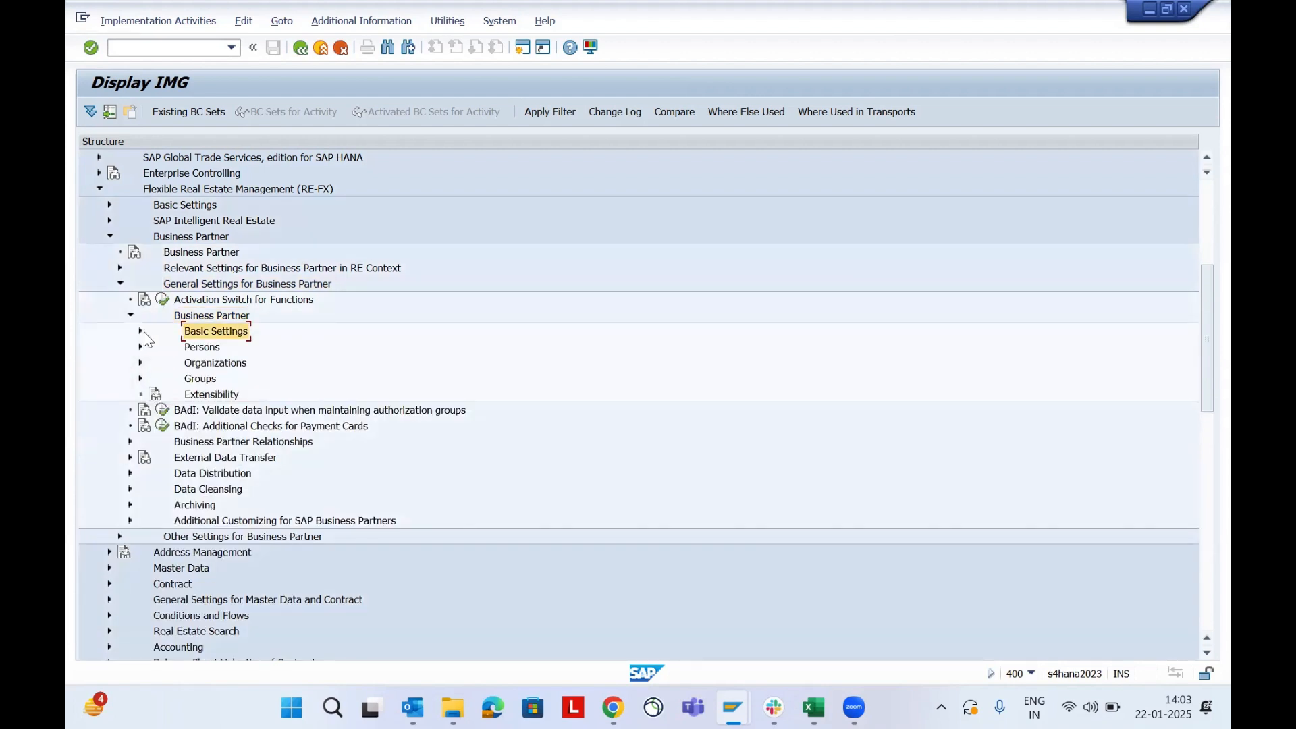
click(141, 332)
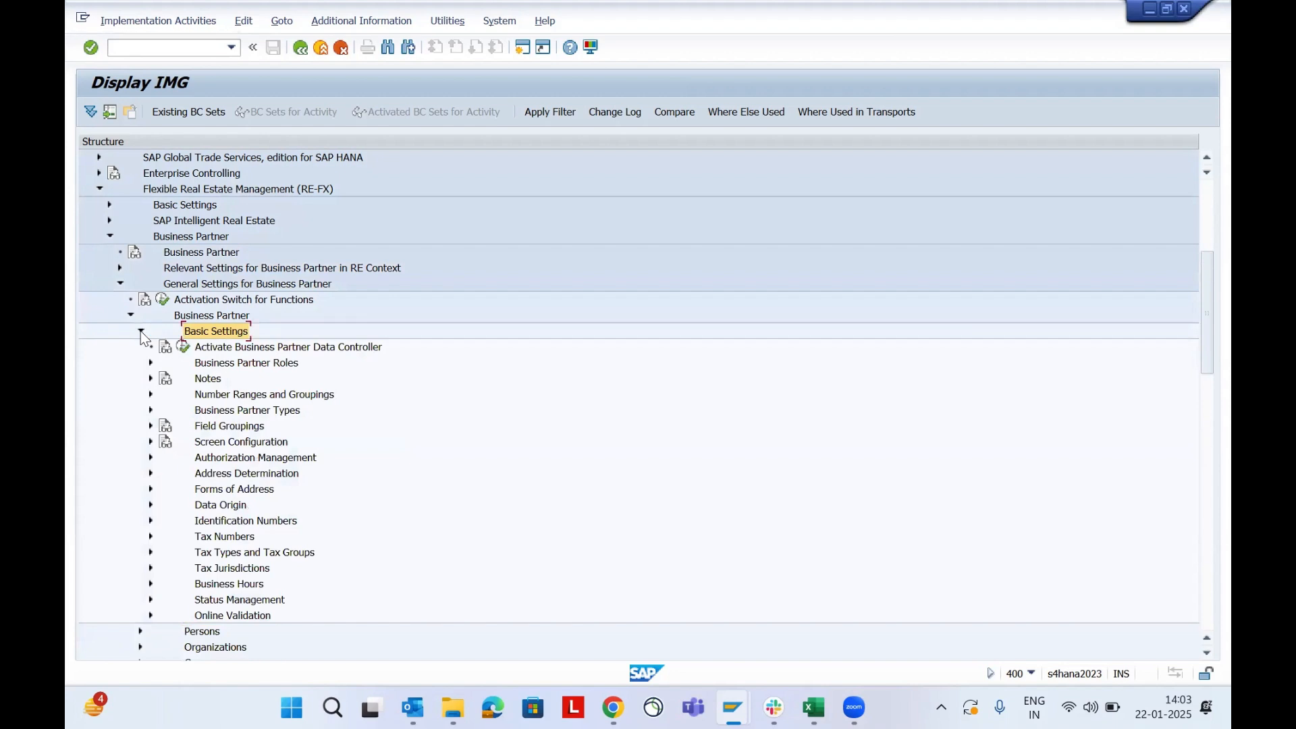
click(304, 397)
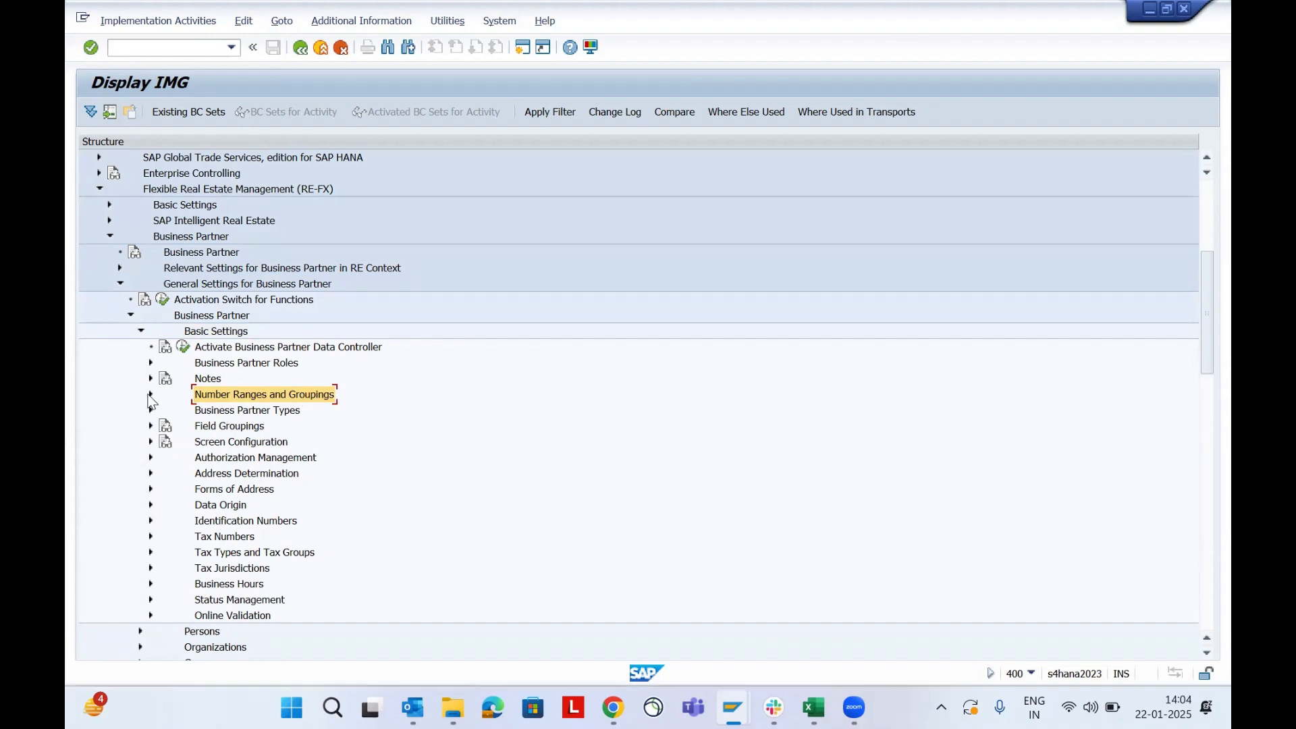
click(150, 394)
Copy the activity name Define Number Ranges from the IMG into cell B15 of the BP workbook as S4HANA step 1.
click(289, 411)
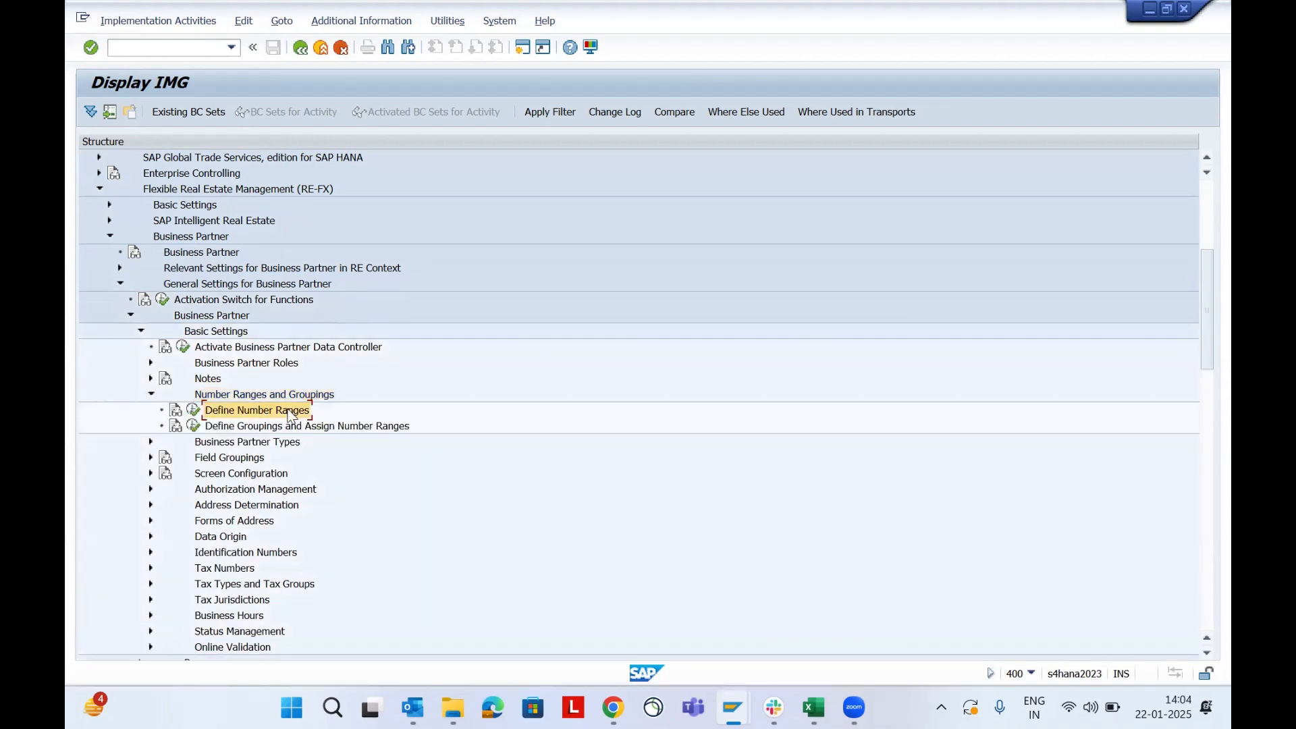
key(alt+Tab)
key(Up)
text(Define Number Ranges)
ctrl+click(256, 403)
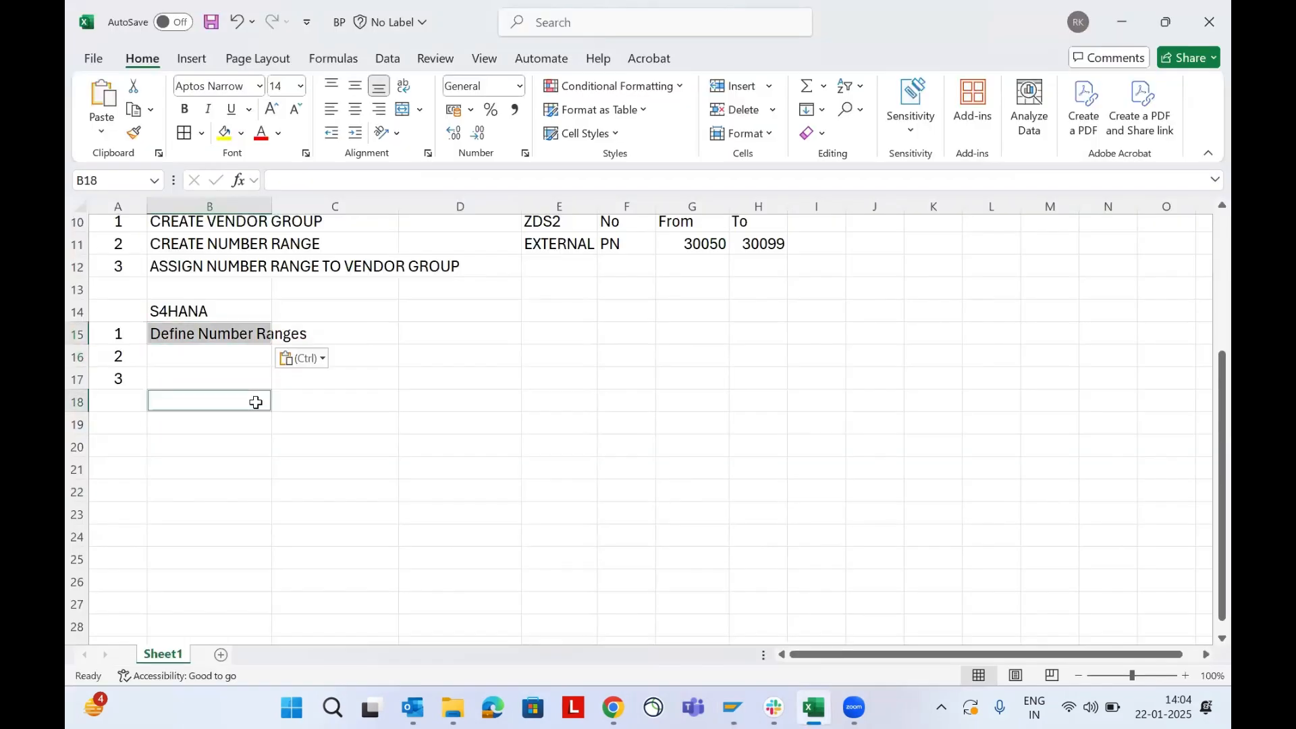
key(Up)
key(Up)
Return to SAP and open the Define Number Ranges activity for business partners.
key(alt+Tab)
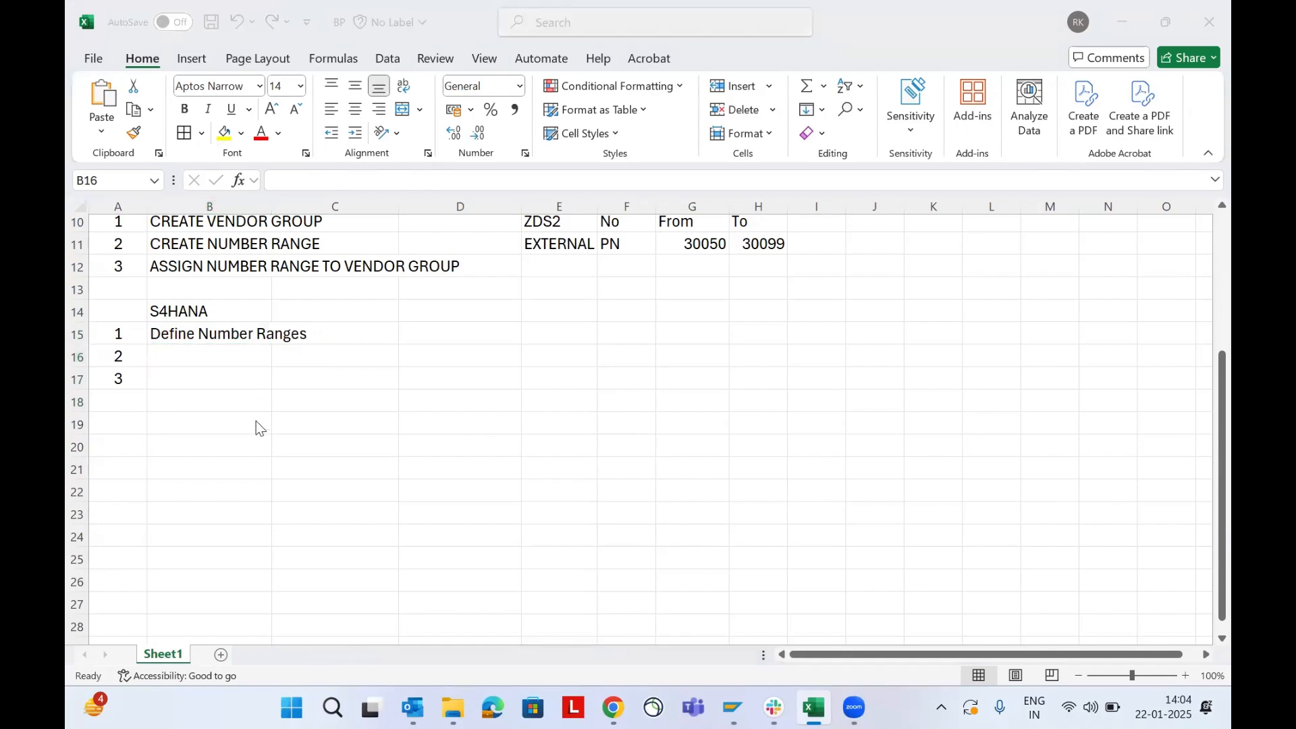
click(226, 429)
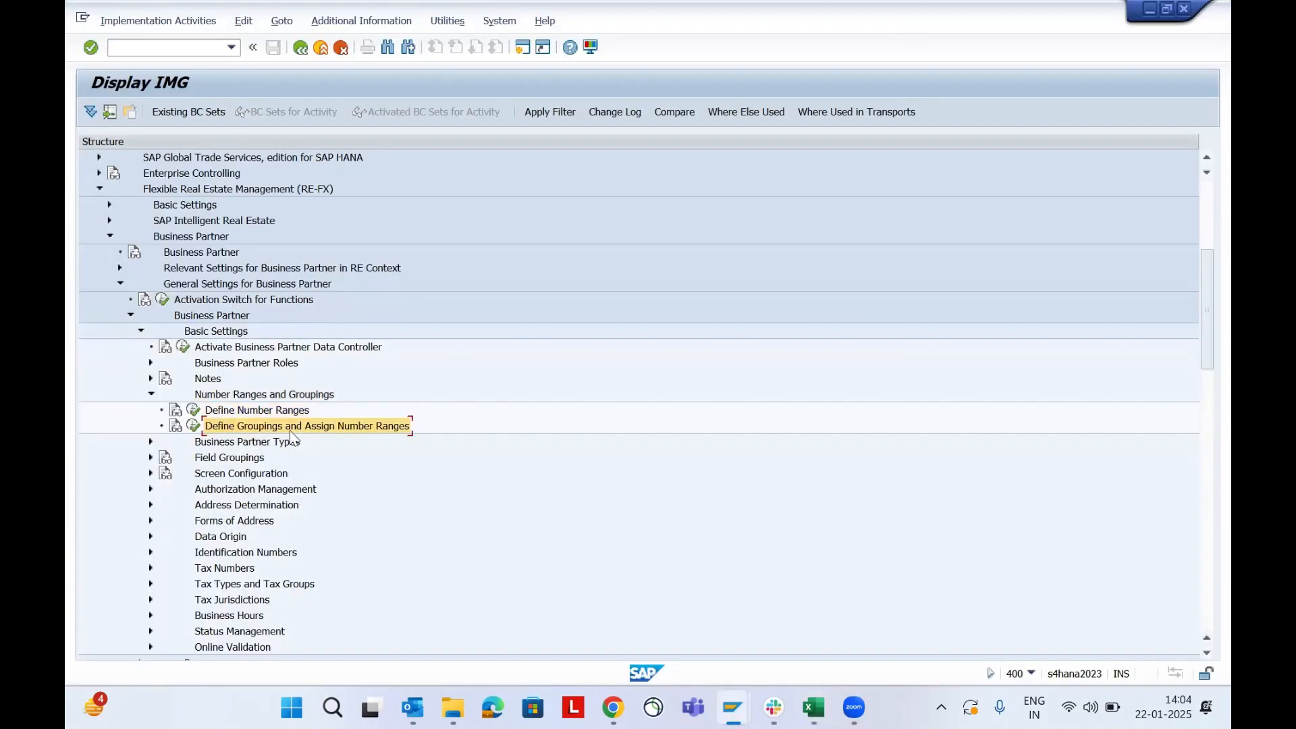
click(214, 410)
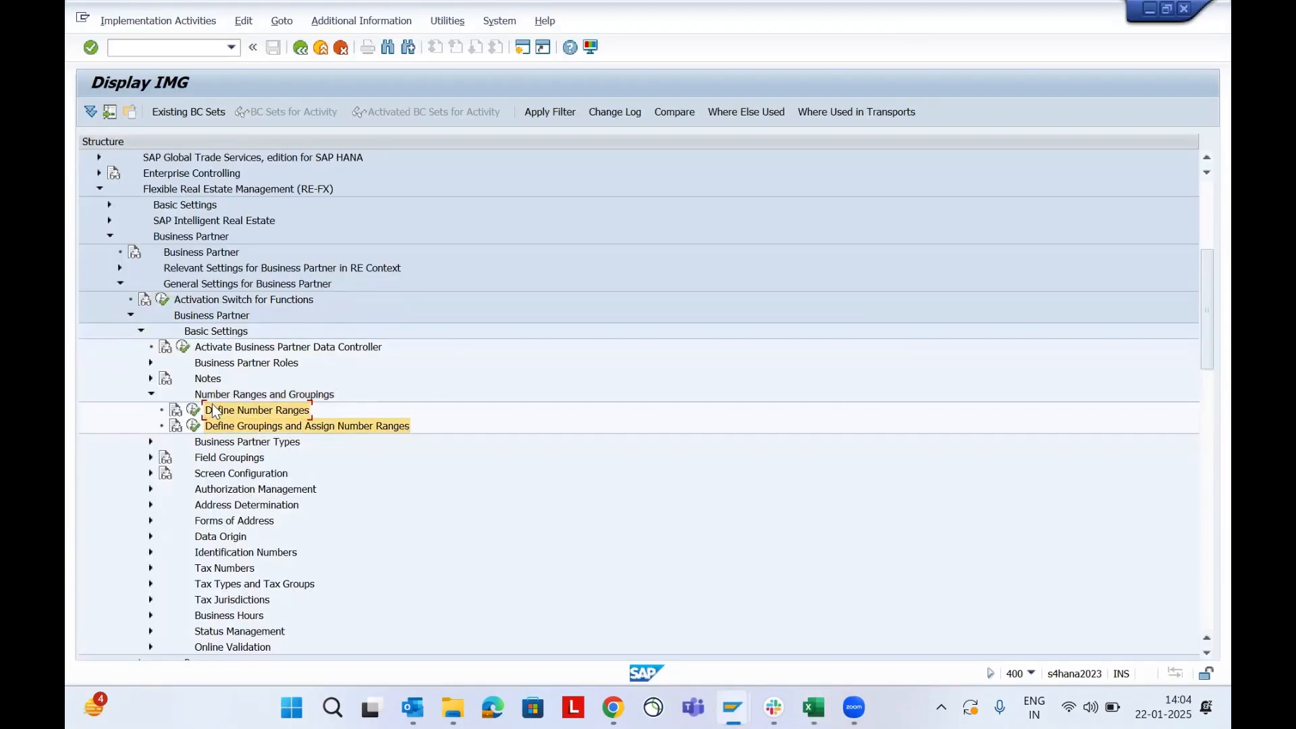
click(191, 410)
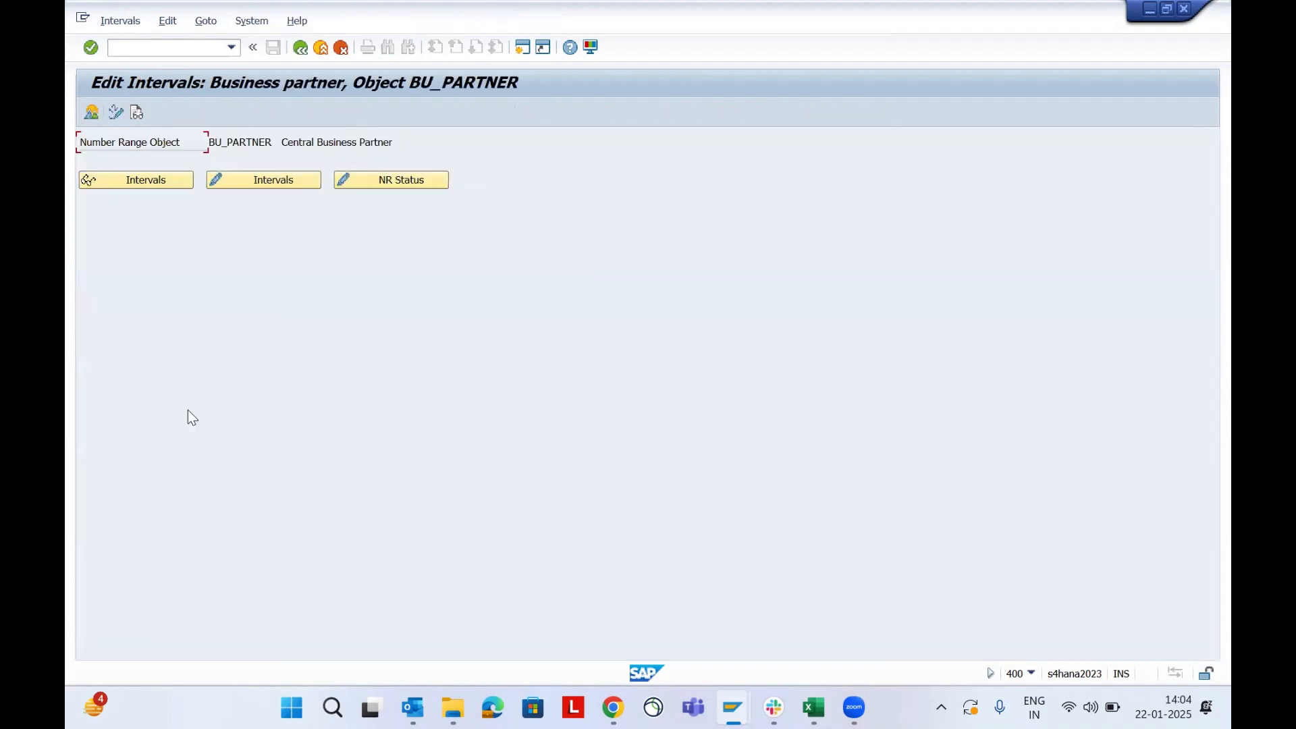
Open the BU_PARTNER intervals for editing, then locate and select number range PN in the list.
click(243, 179)
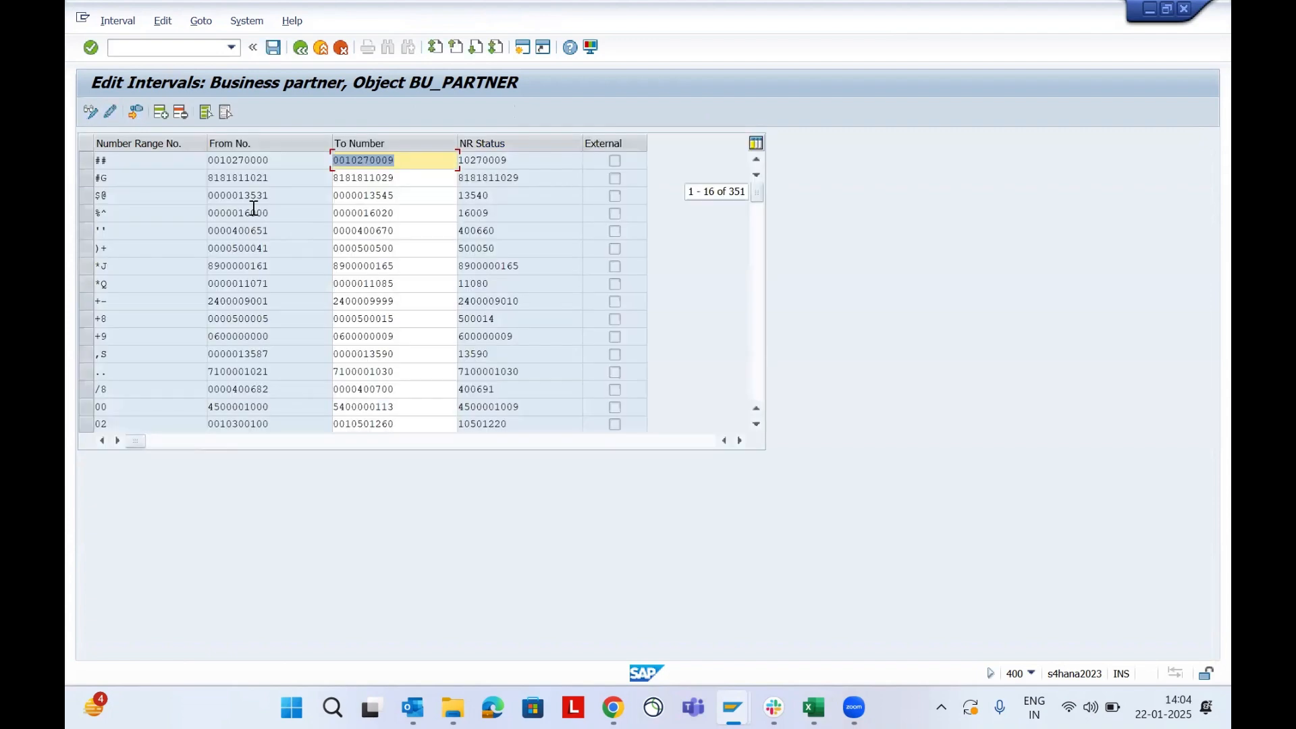
click(131, 352)
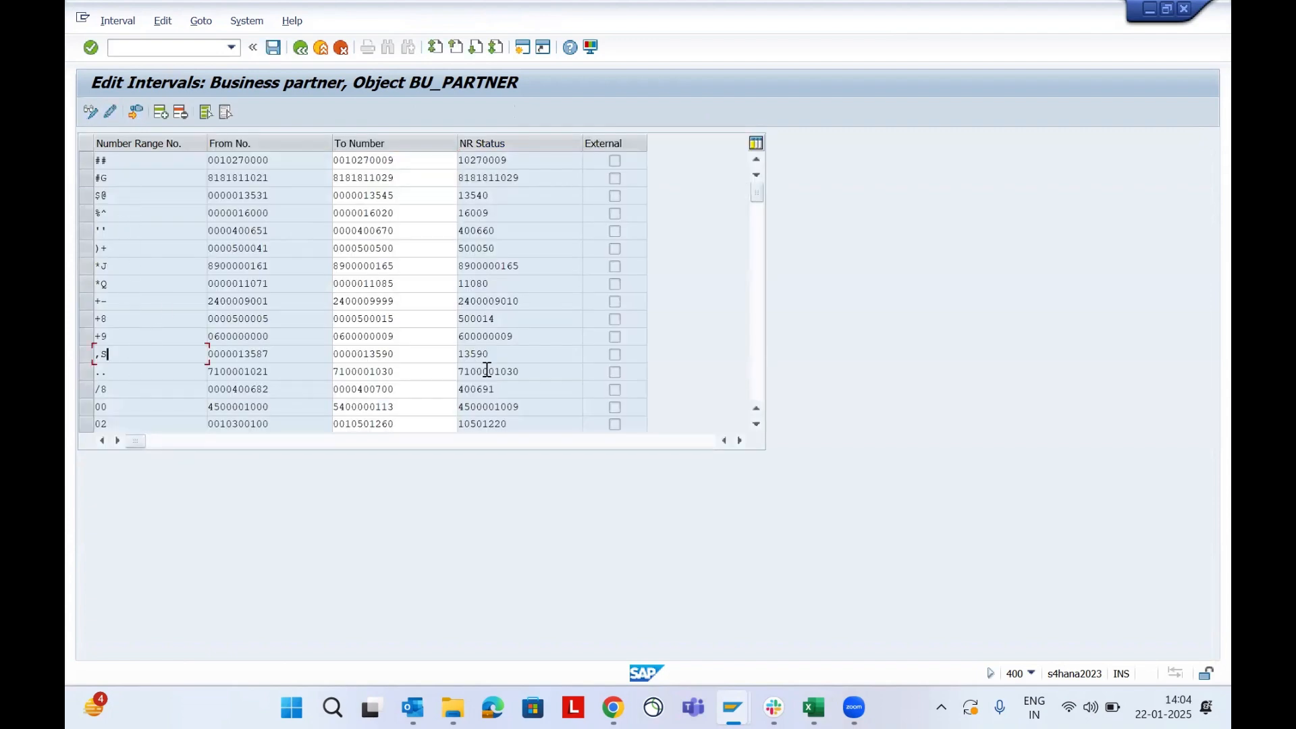
scroll(757, 397, down, 5)
scroll(758, 397, down, 6)
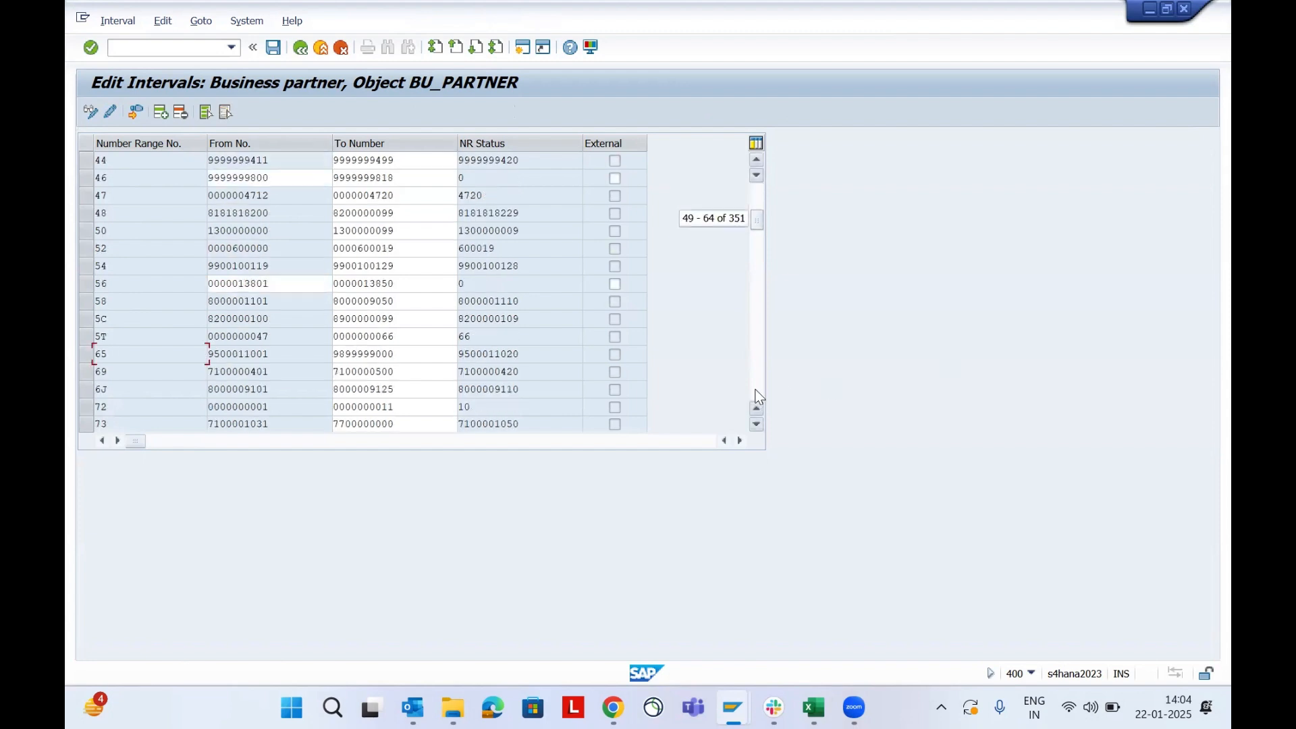
scroll(757, 397, down, 3)
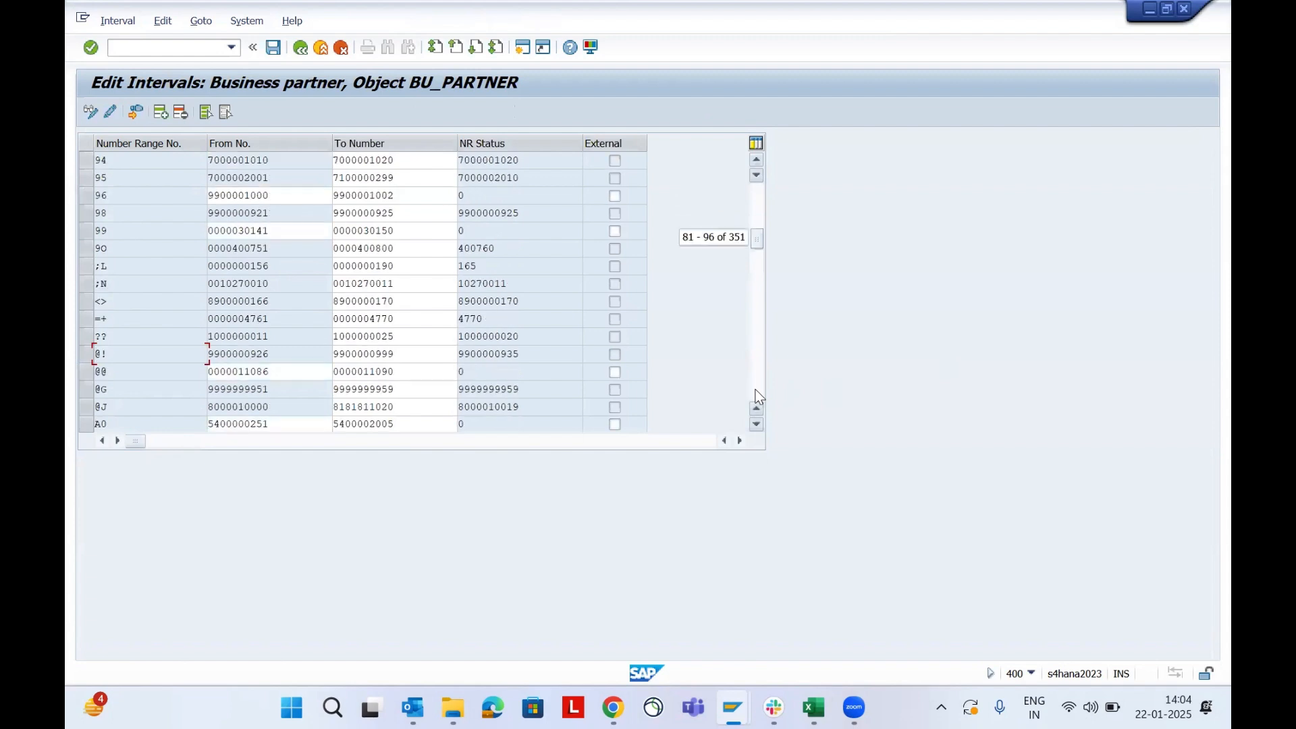
scroll(758, 397, down, 6)
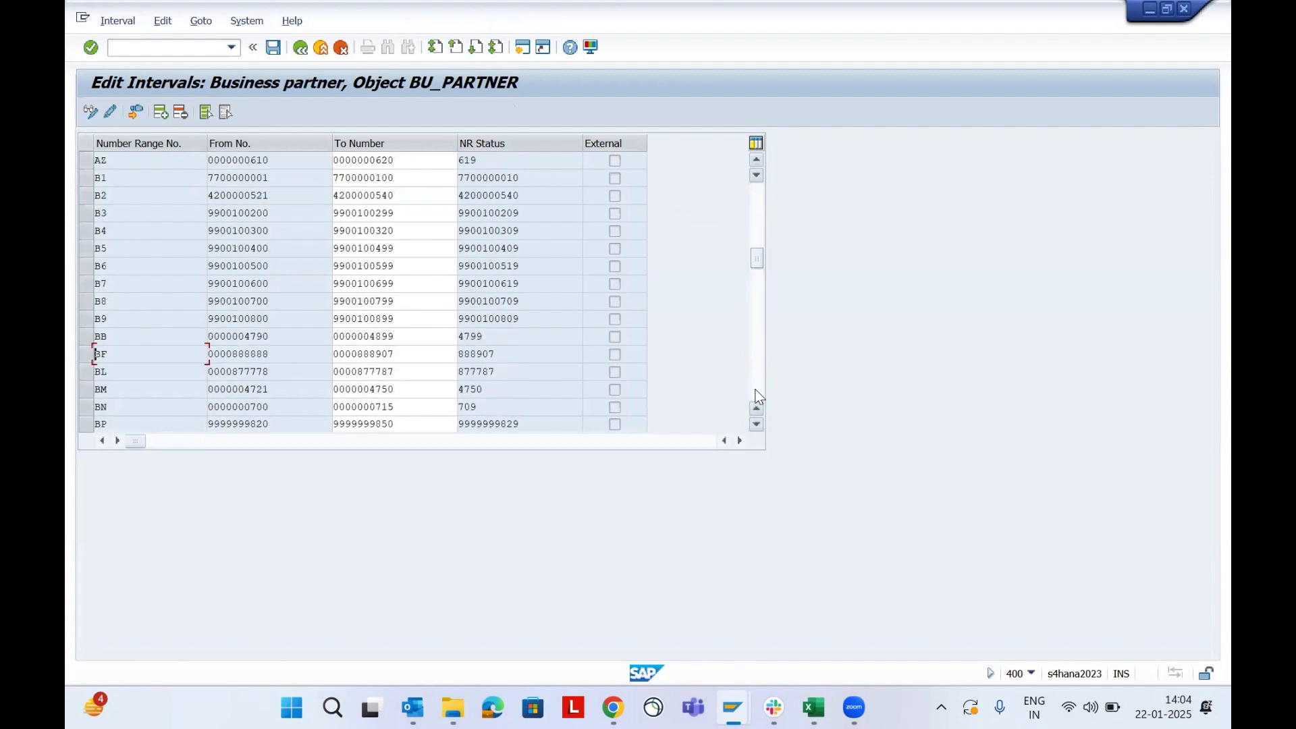
scroll(757, 397, down, 3)
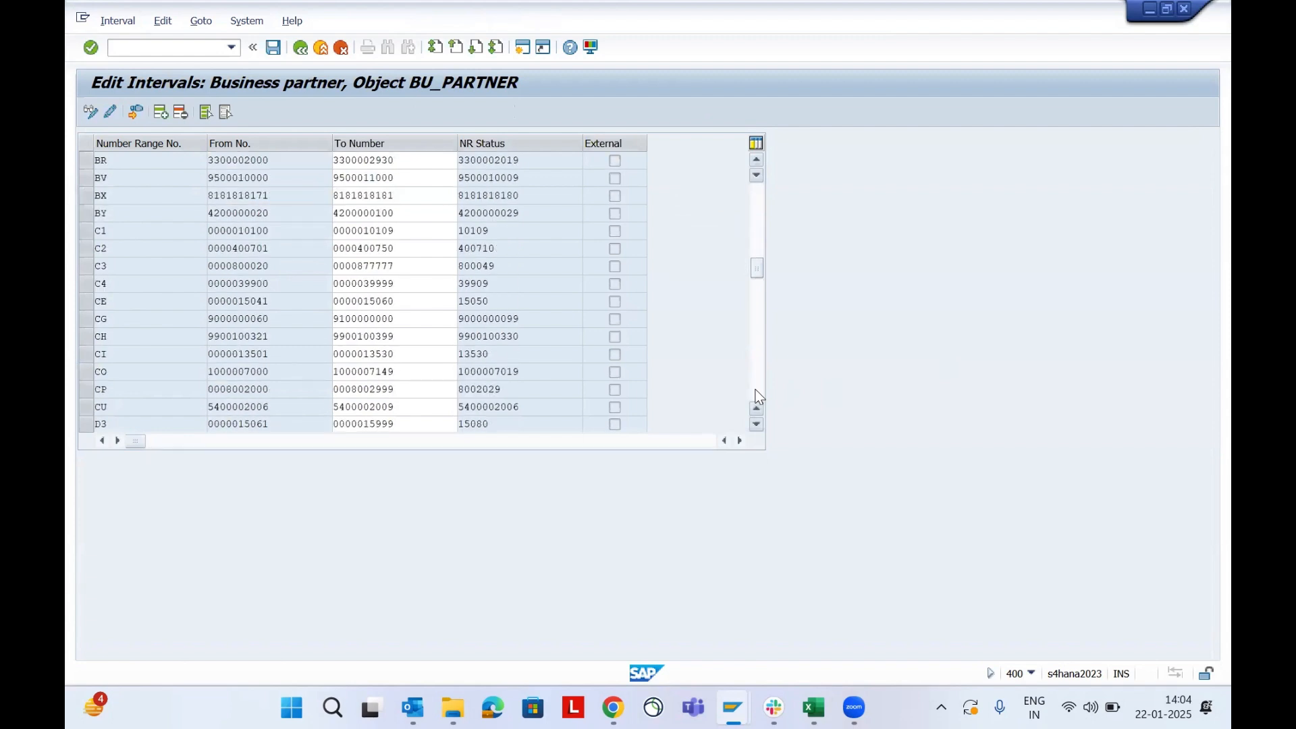
scroll(758, 397, down, 3)
scroll(758, 397, down, 3)
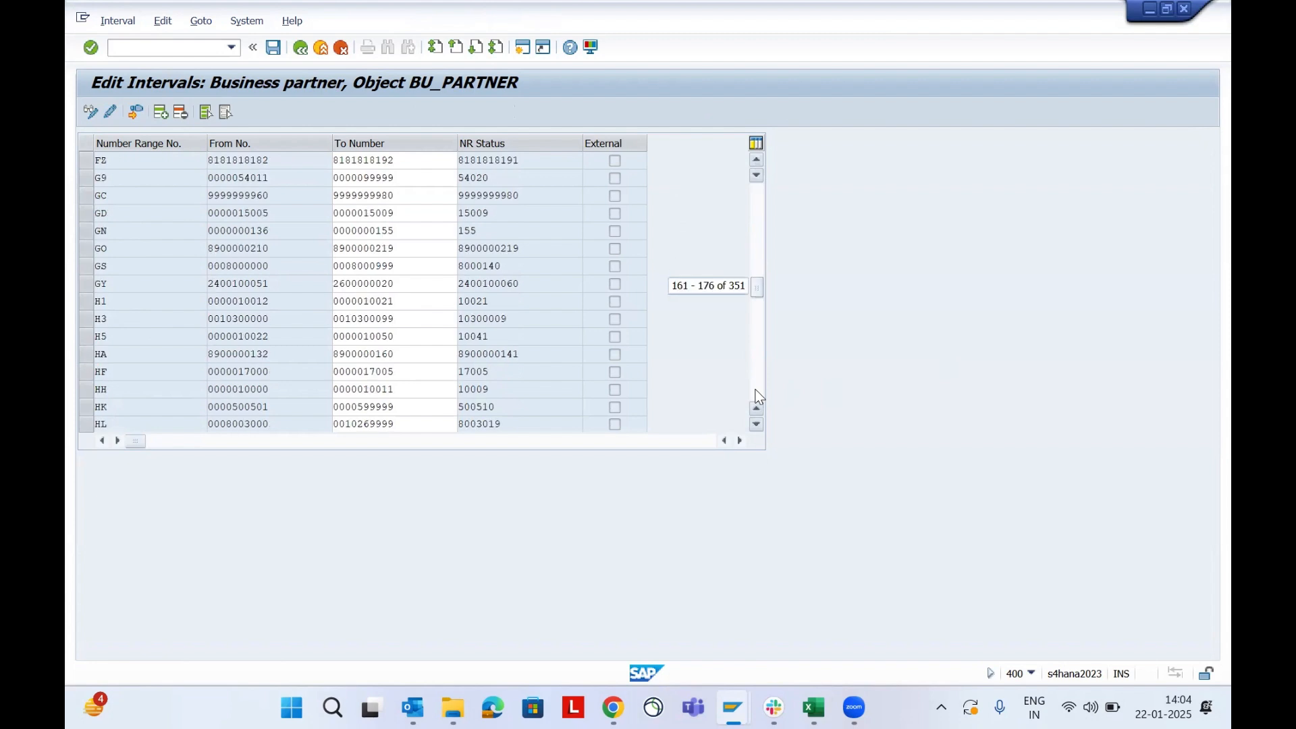
scroll(758, 397, down, 3)
scroll(758, 397, down, 3)
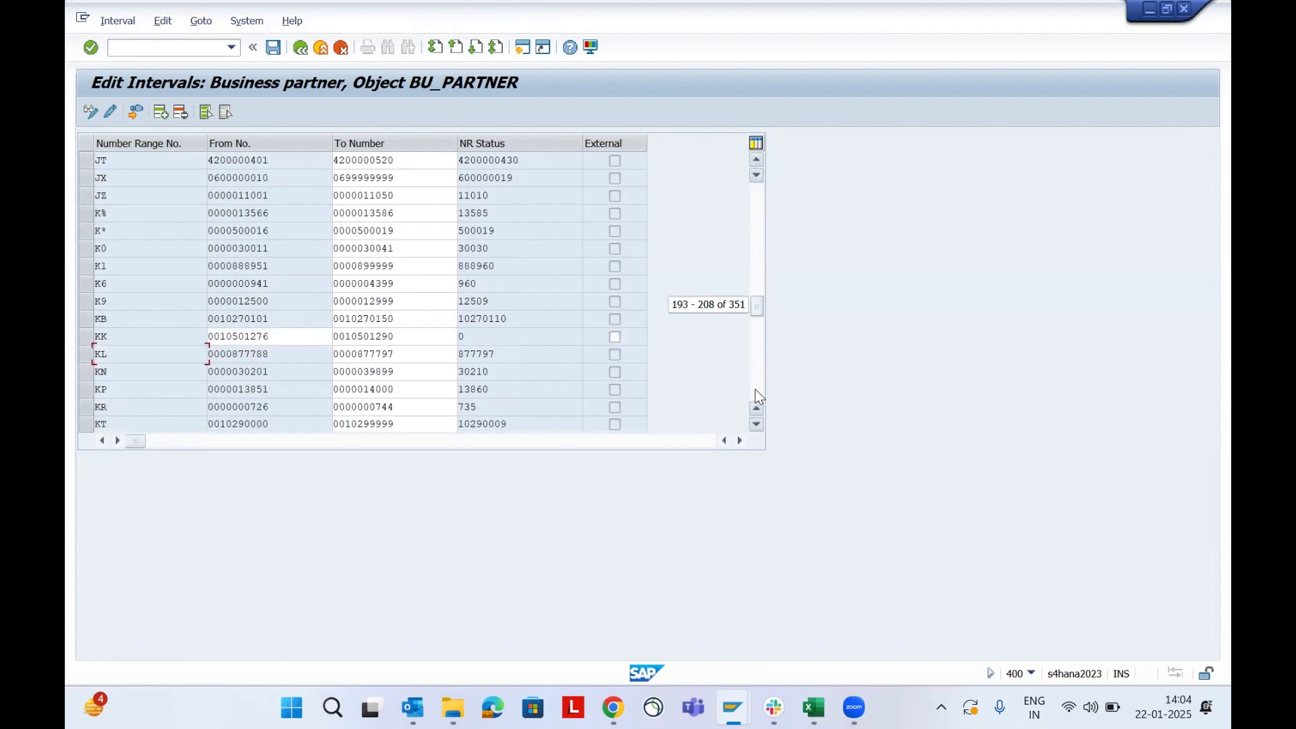
scroll(757, 397, down, 6)
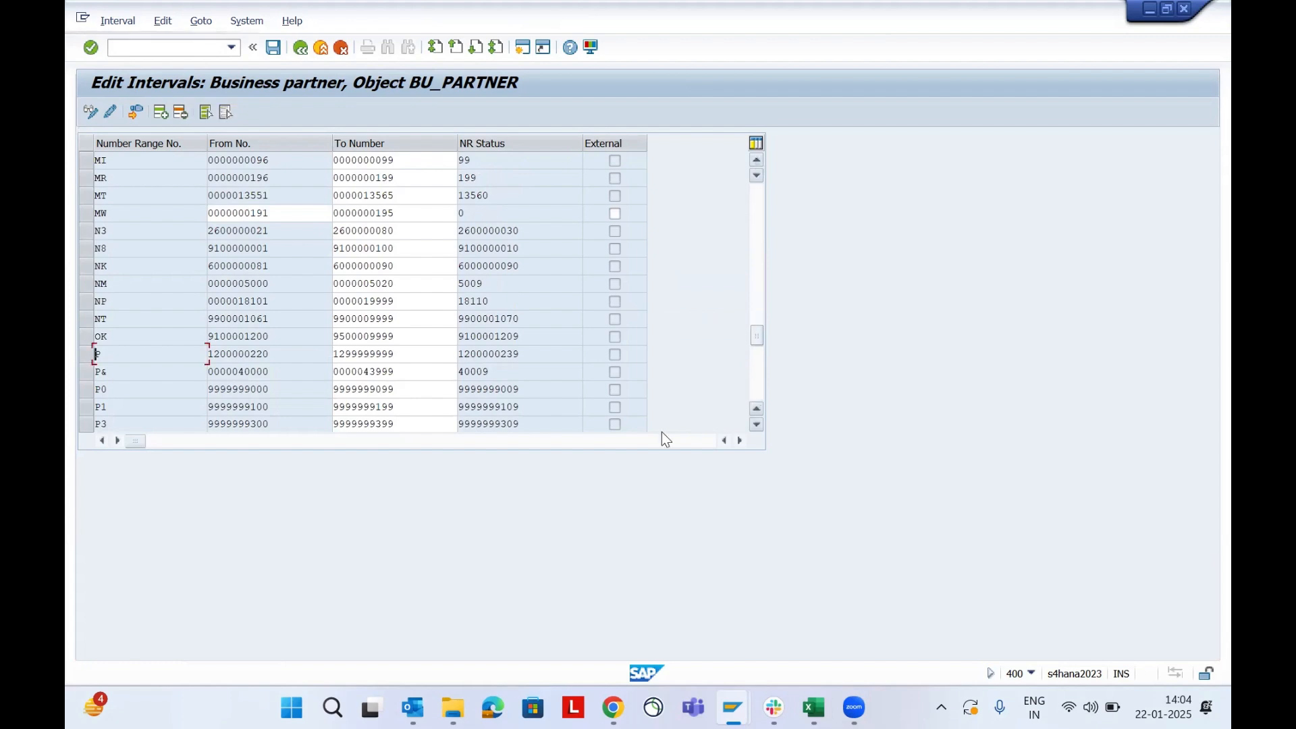
scroll(661, 436, down, 3)
click(89, 270)
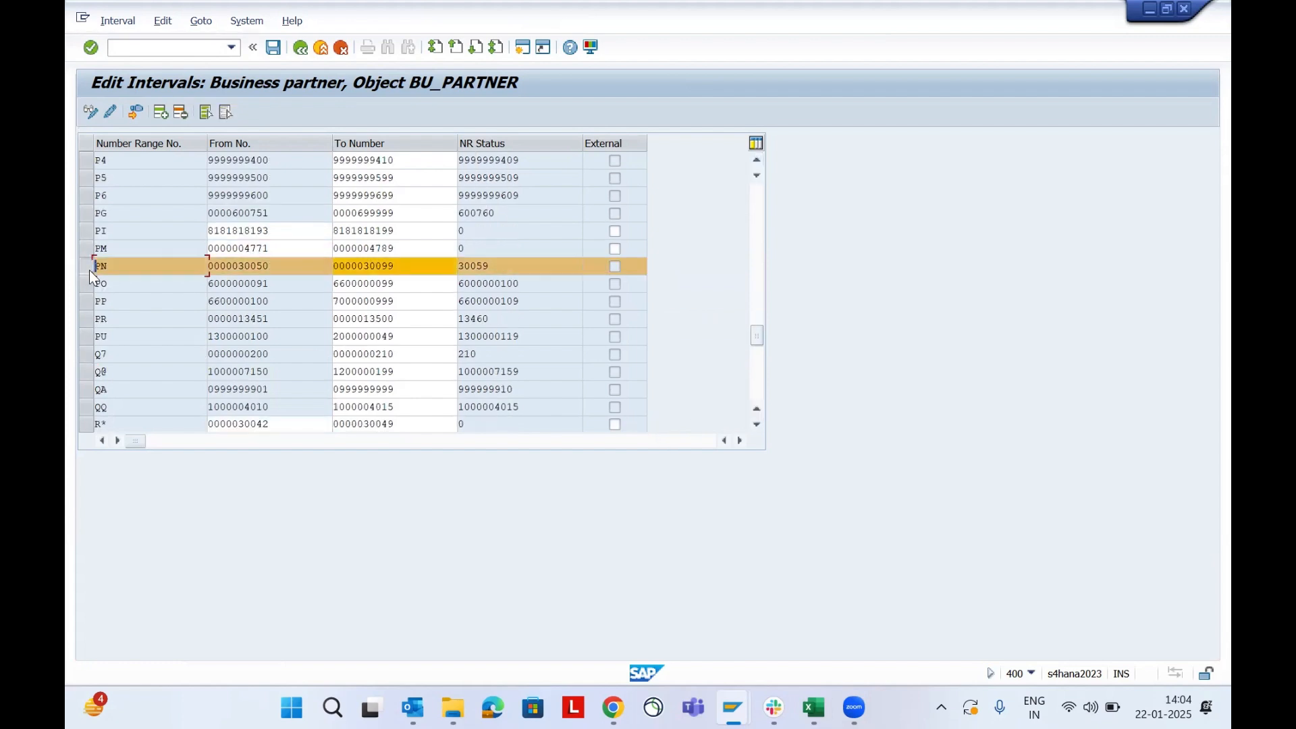
Compare the From and To numbers of interval PN with the number range noted in the BP workbook.
click(142, 264)
click(287, 267)
double_click(242, 269)
drag(411, 268, 211, 278)
click(817, 707)
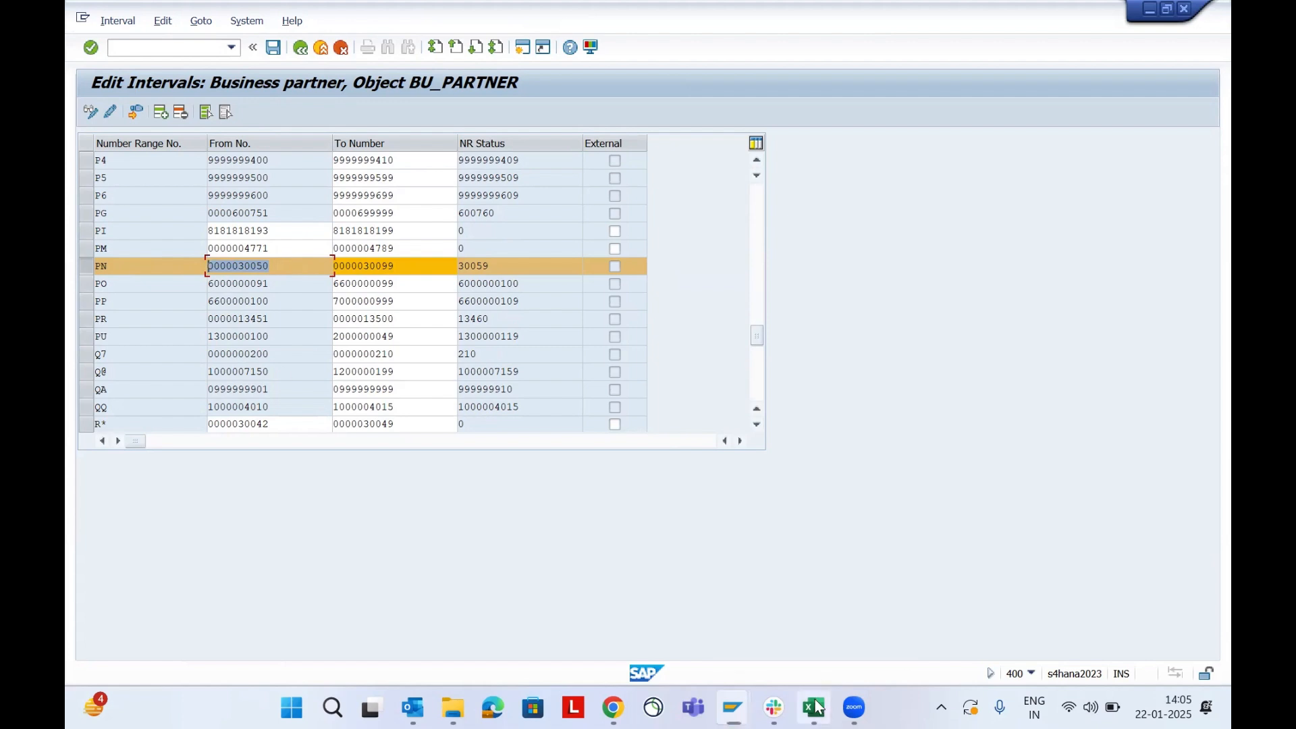
drag(702, 245, 752, 244)
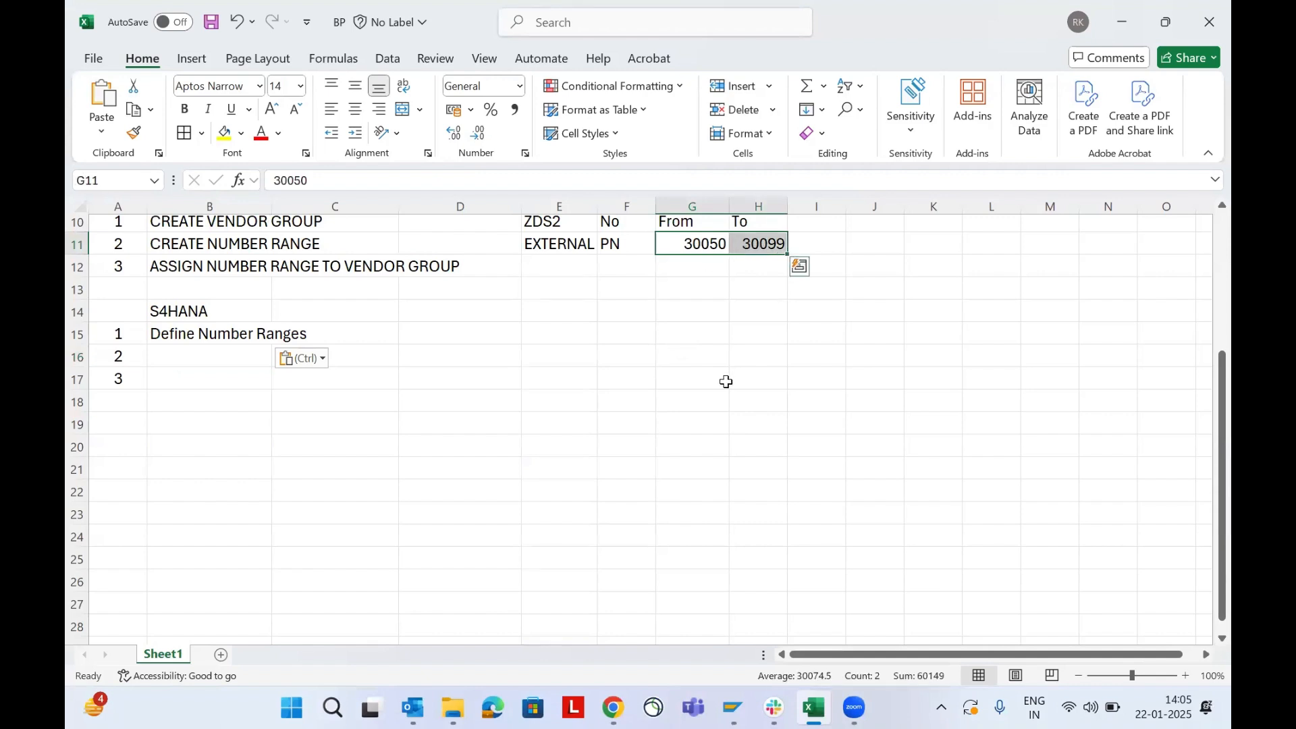
click(1123, 23)
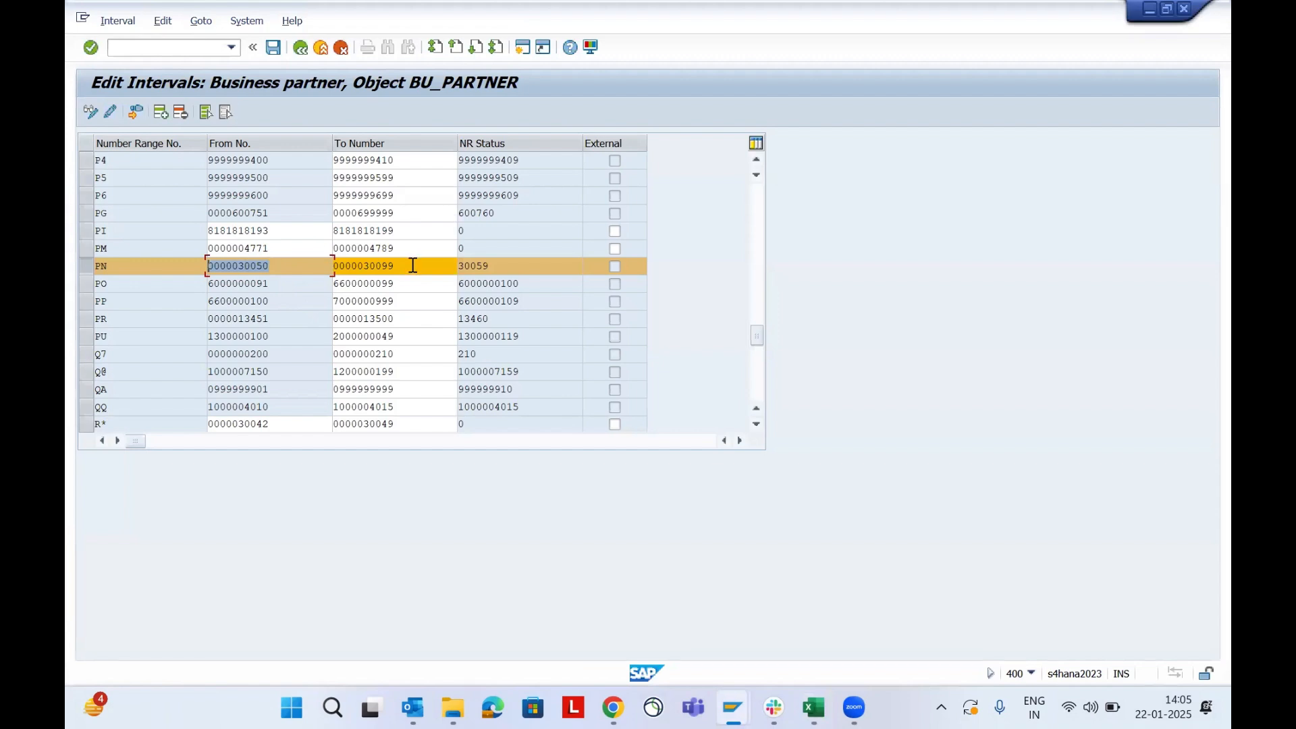
drag(409, 265, 362, 263)
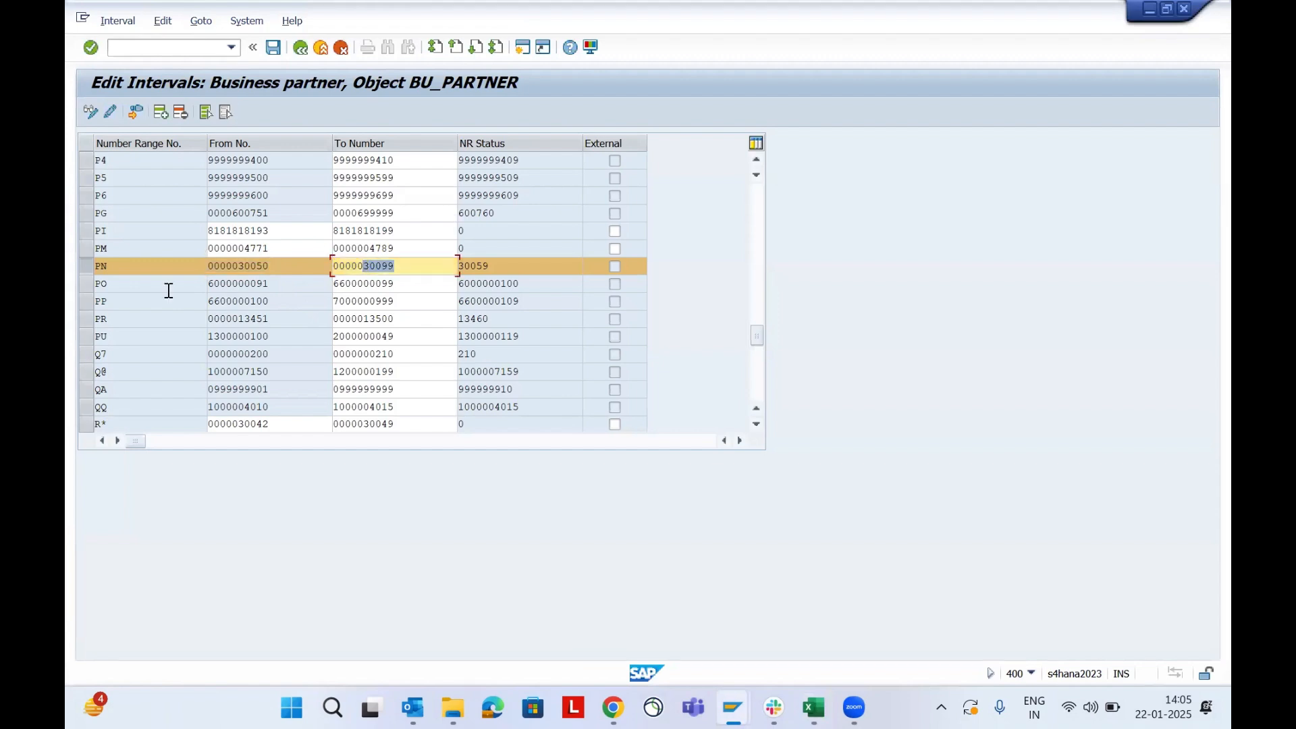
click(102, 269)
click(91, 268)
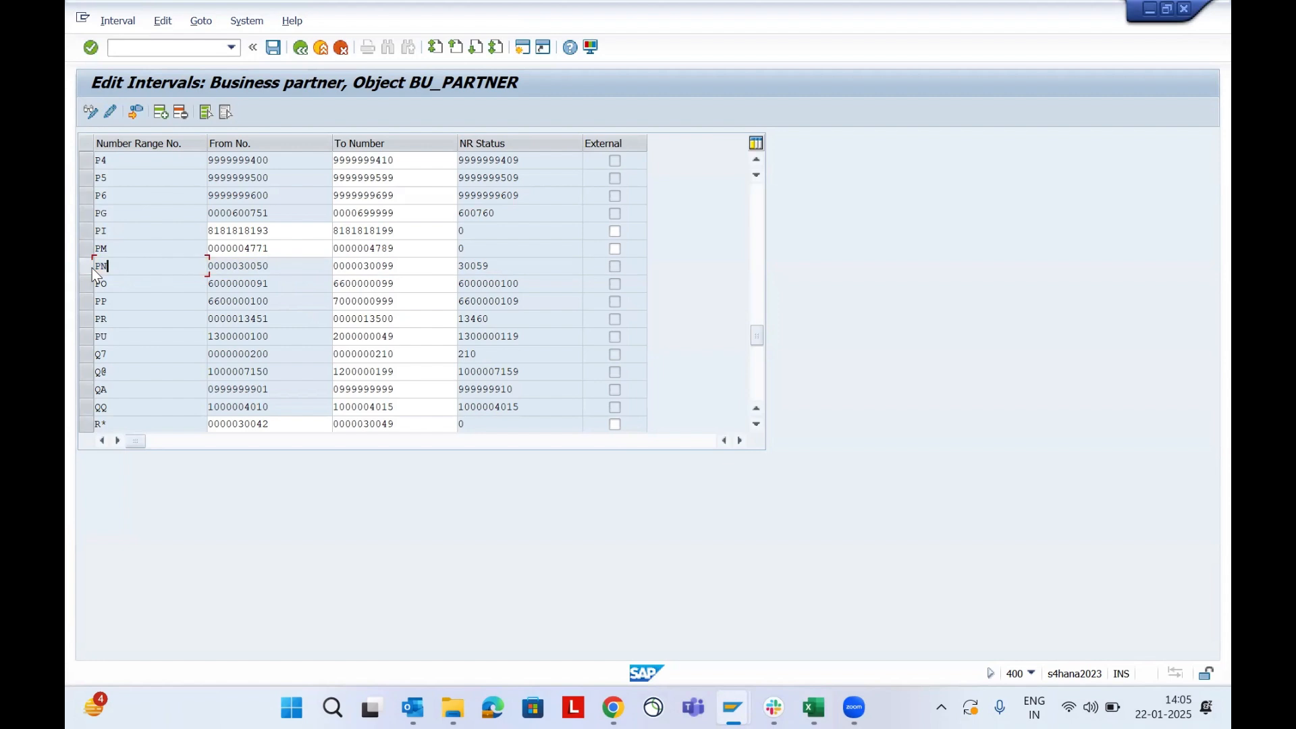
Leave the number range intervals and open the Define Groupings and Assign Number Ranges activity in the IMG.
click(301, 49)
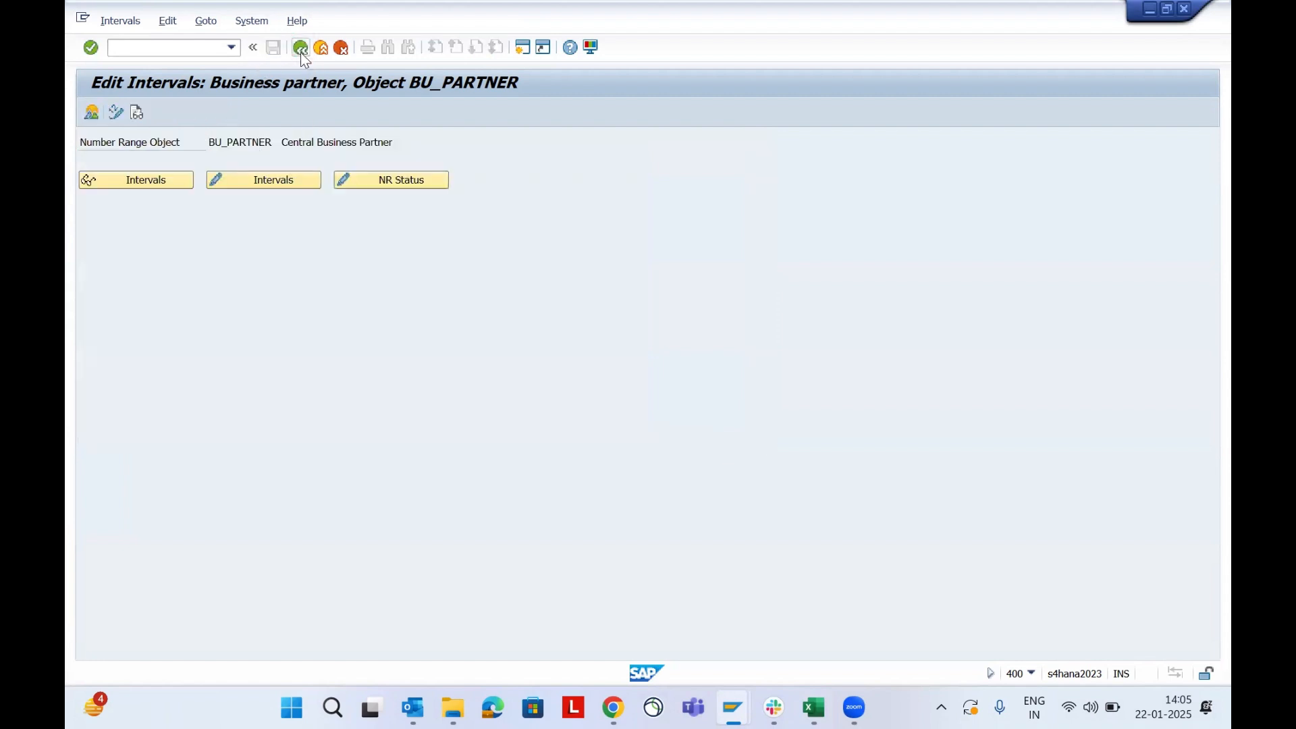
click(301, 49)
click(250, 428)
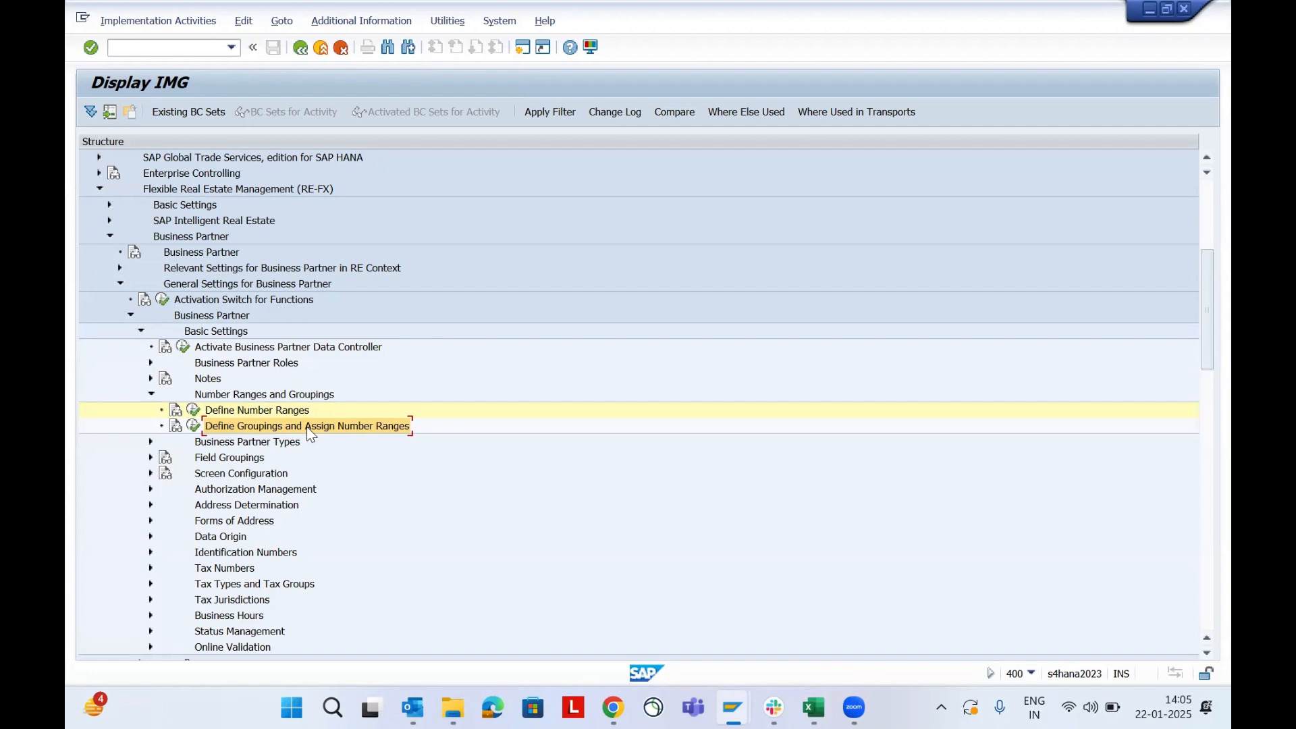
click(265, 412)
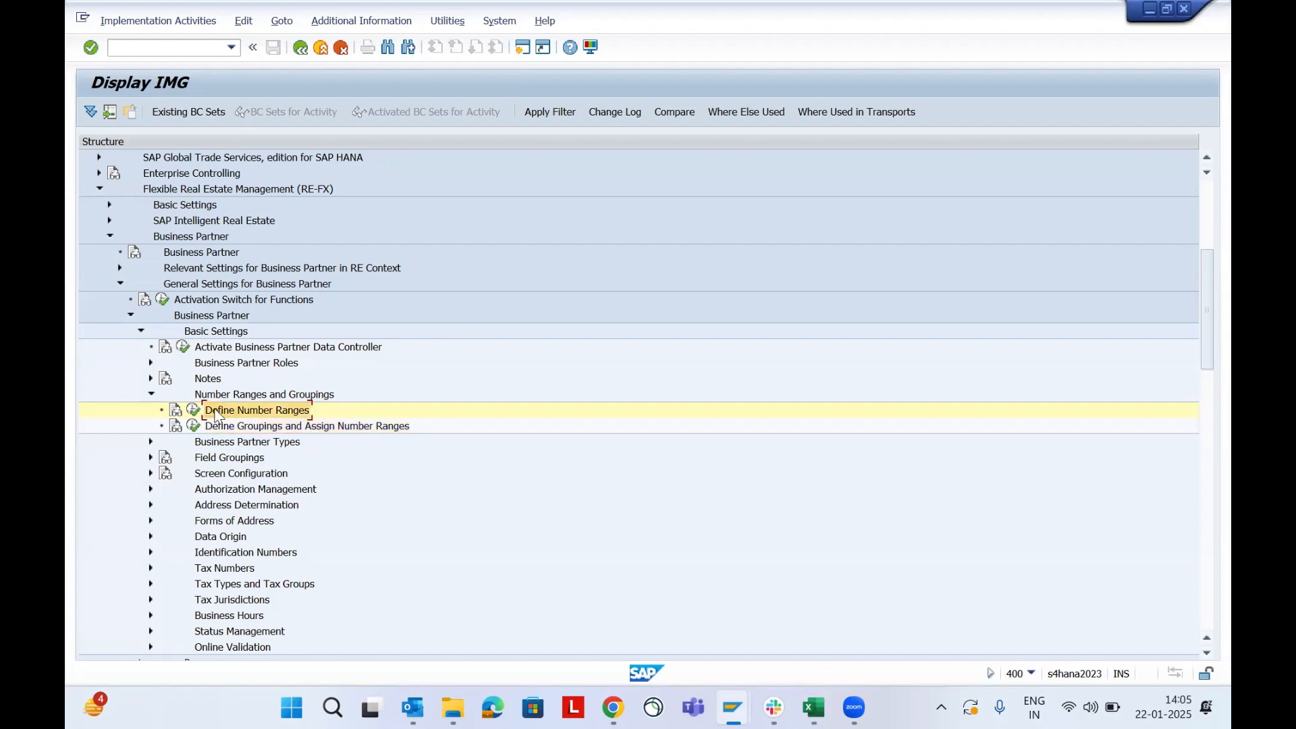
click(284, 431)
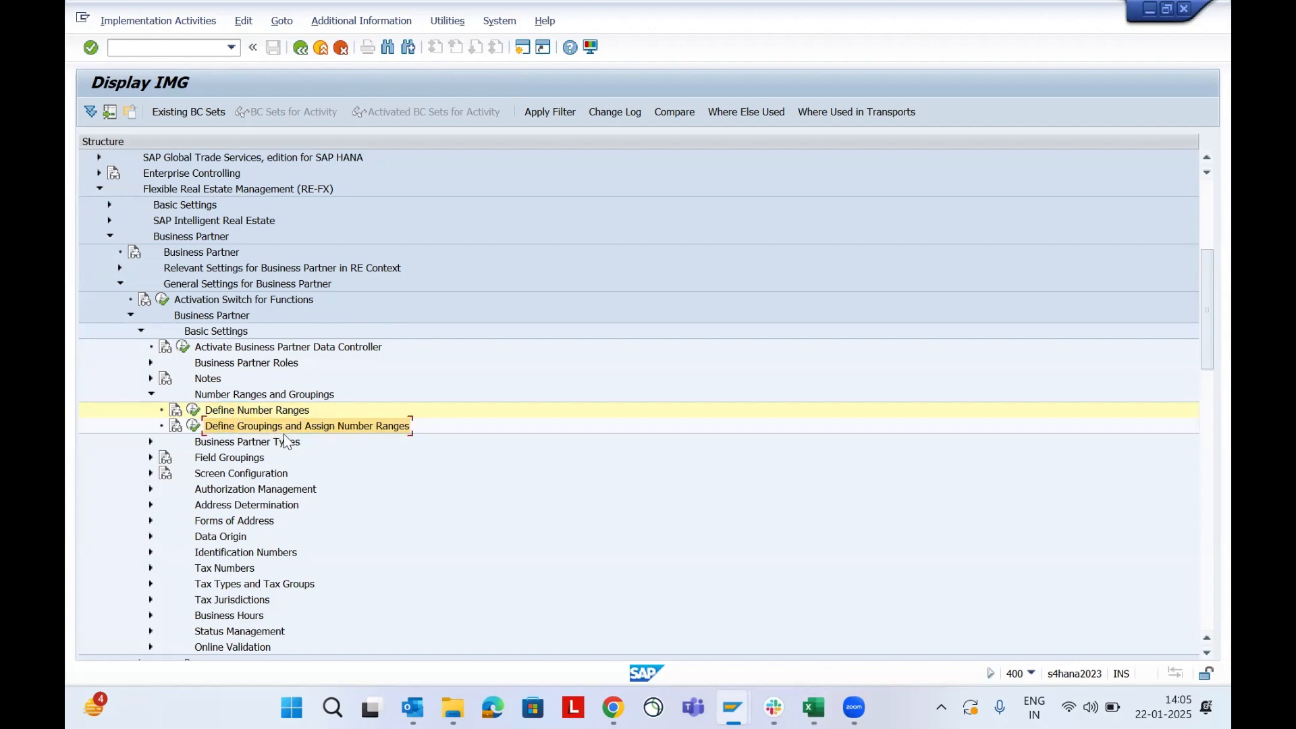
click(192, 428)
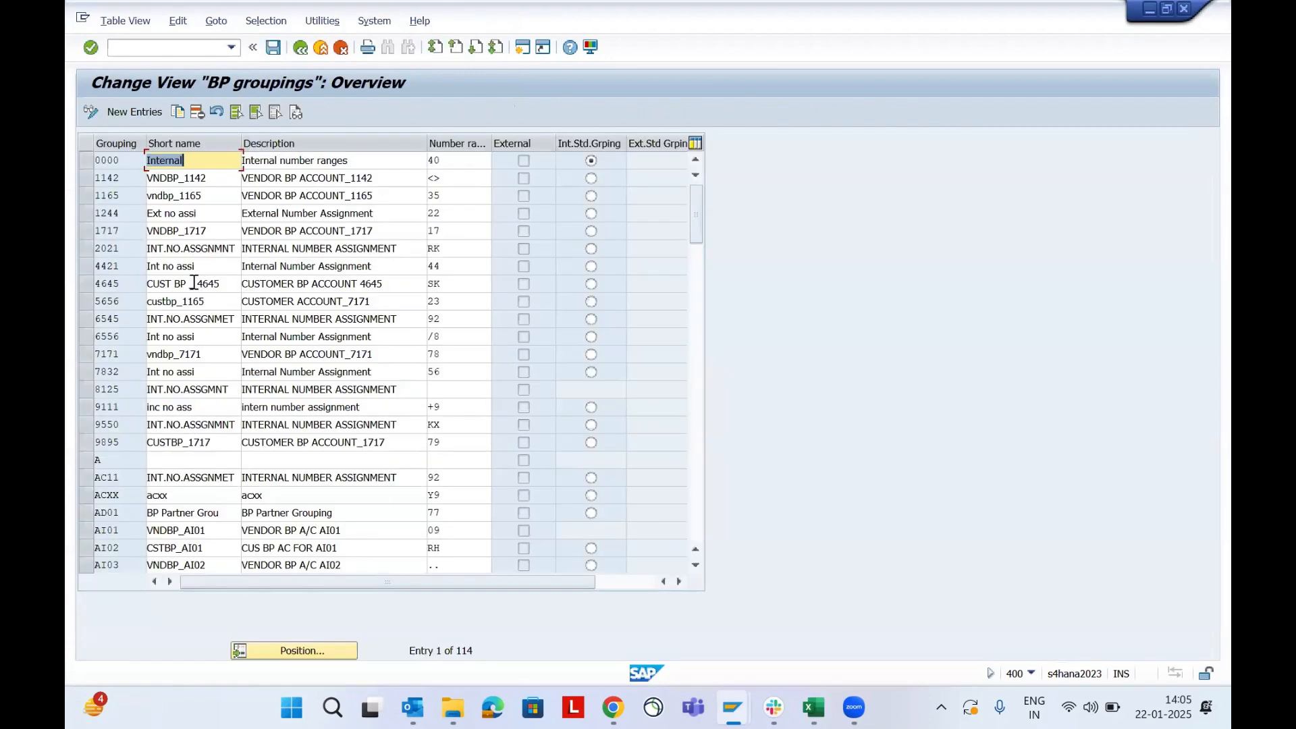
Add a new BP grouping entry with the key DS01.
click(133, 114)
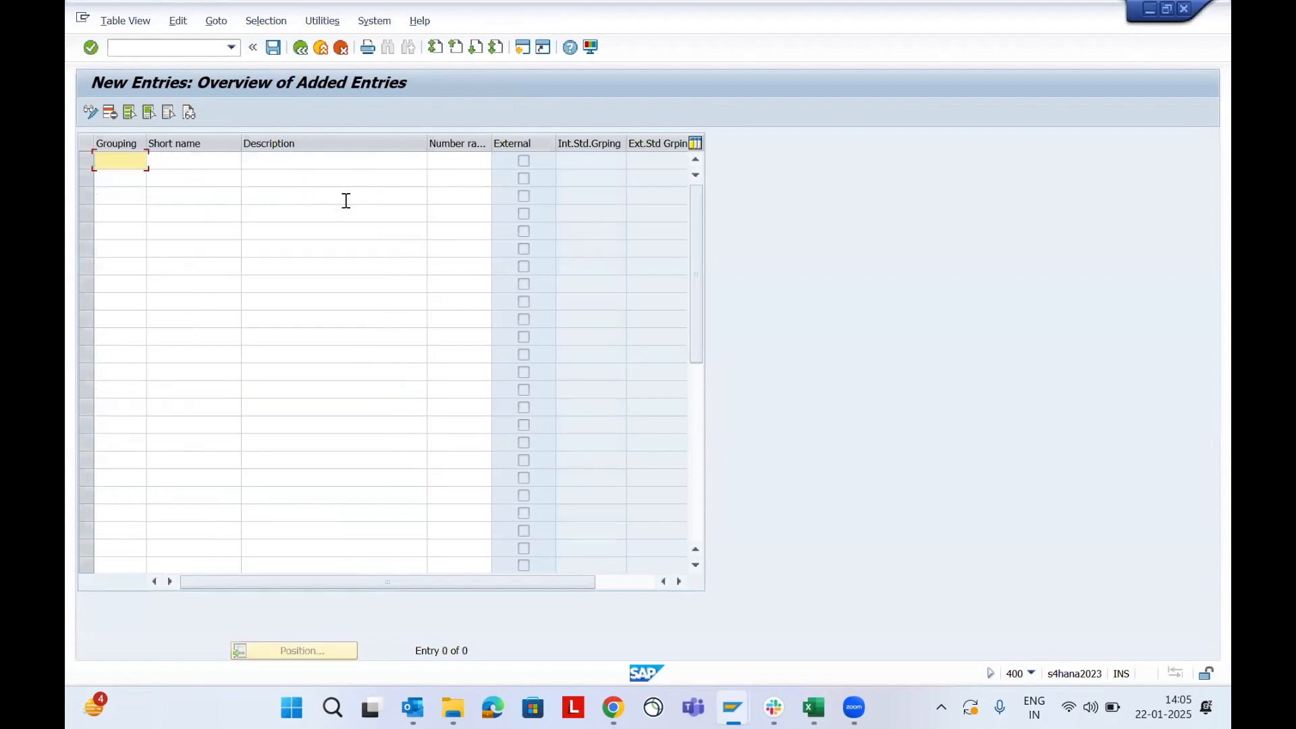
text(d)
key(Down)
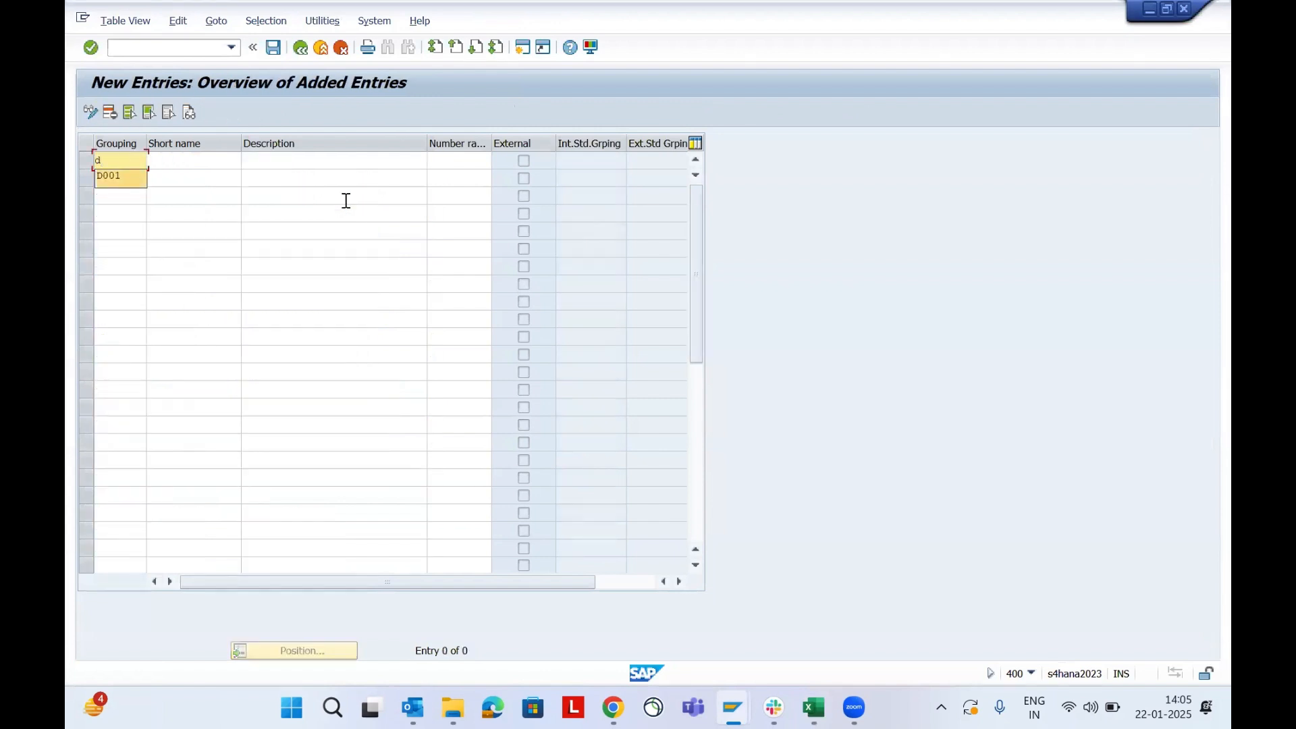
key(BackSpace)
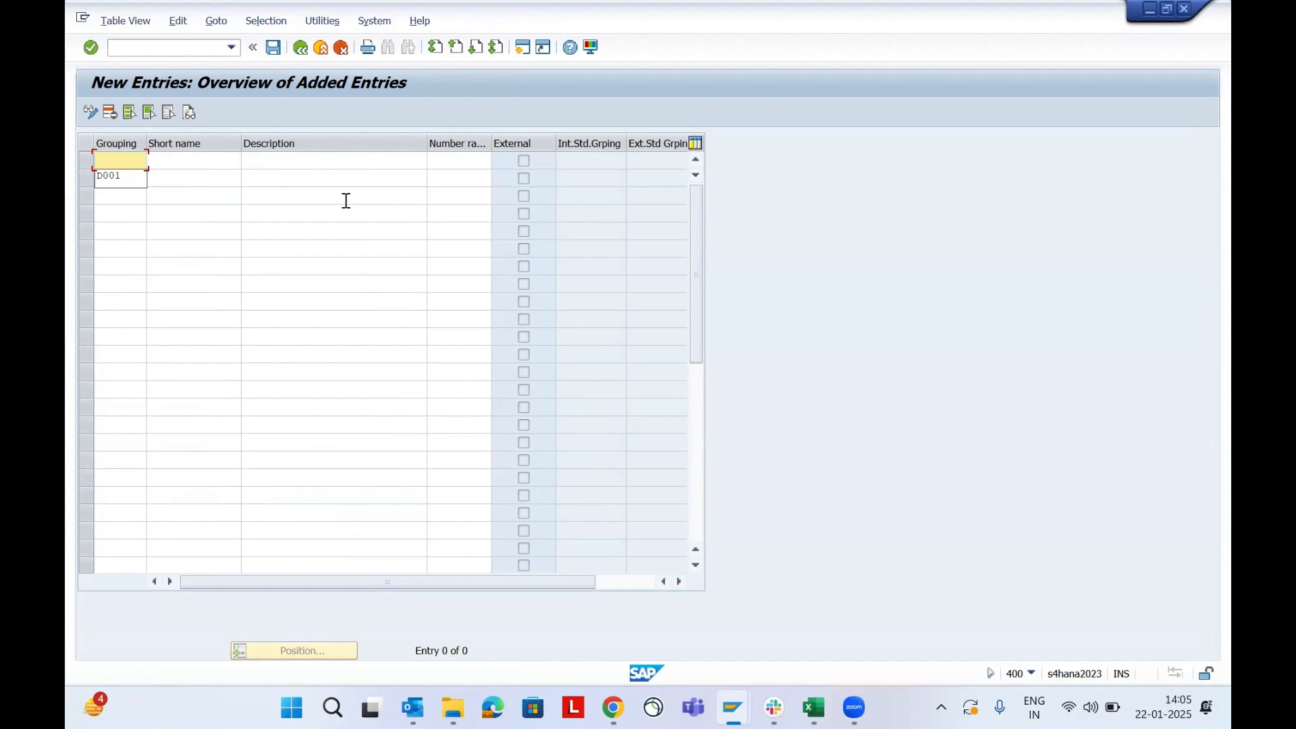
text(DS01)
key(Tab)
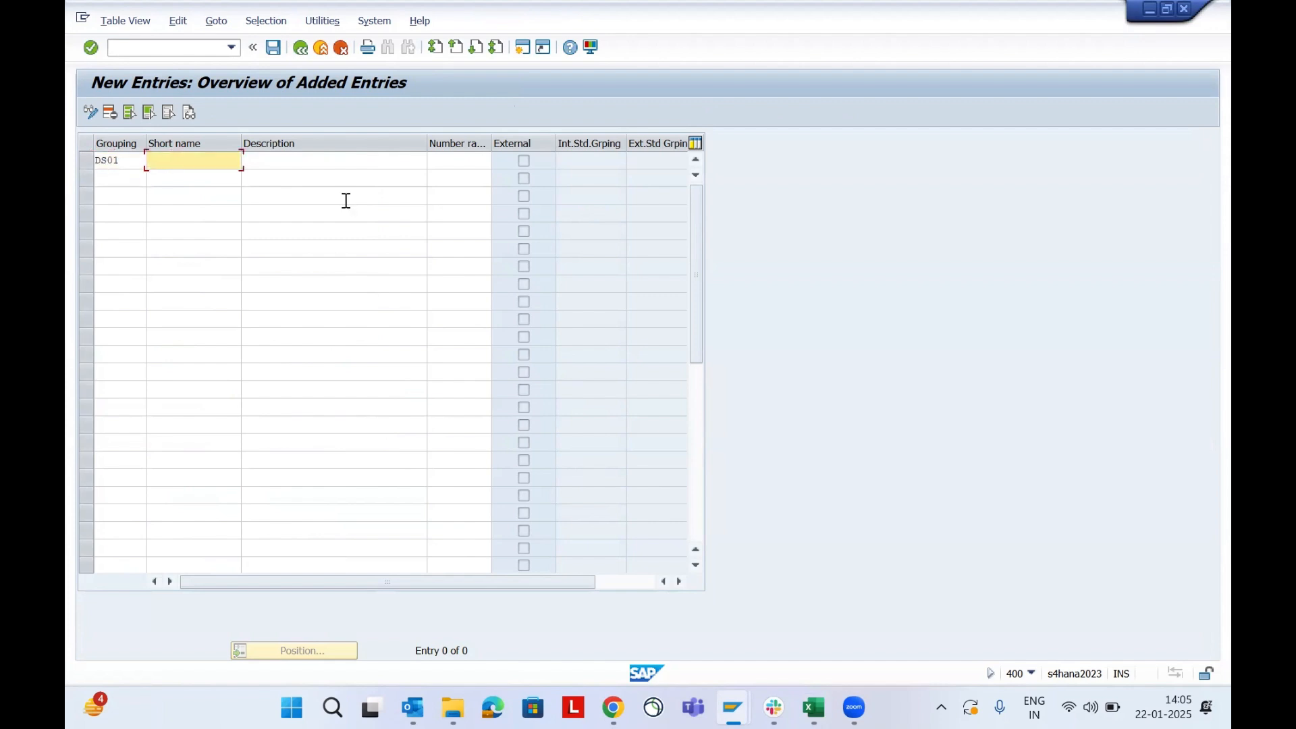
Give grouping DS01 the short name D001 VENDOR and the description D001 VENDOR1.
text(D001 VENDOR)
key(Tab)
text(D001 VENDOR)
key(Tab)
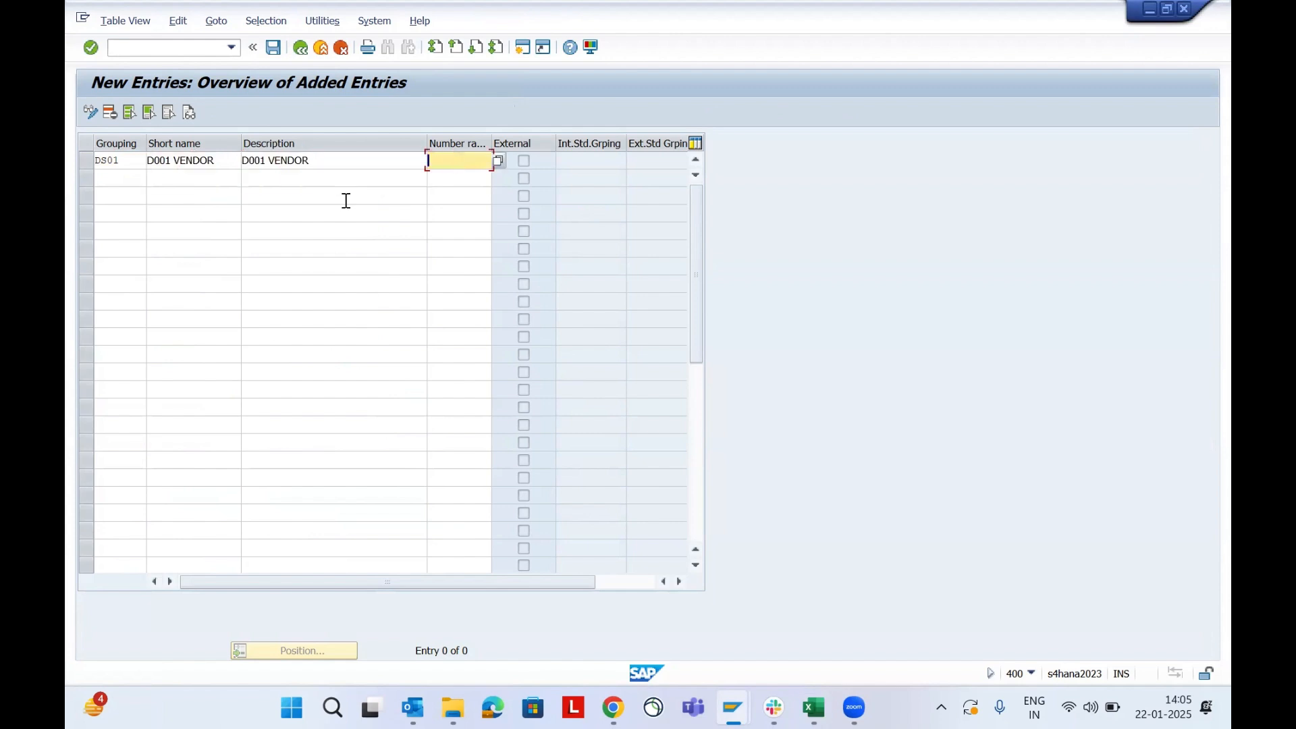
key(shift+Tab)
key(End)
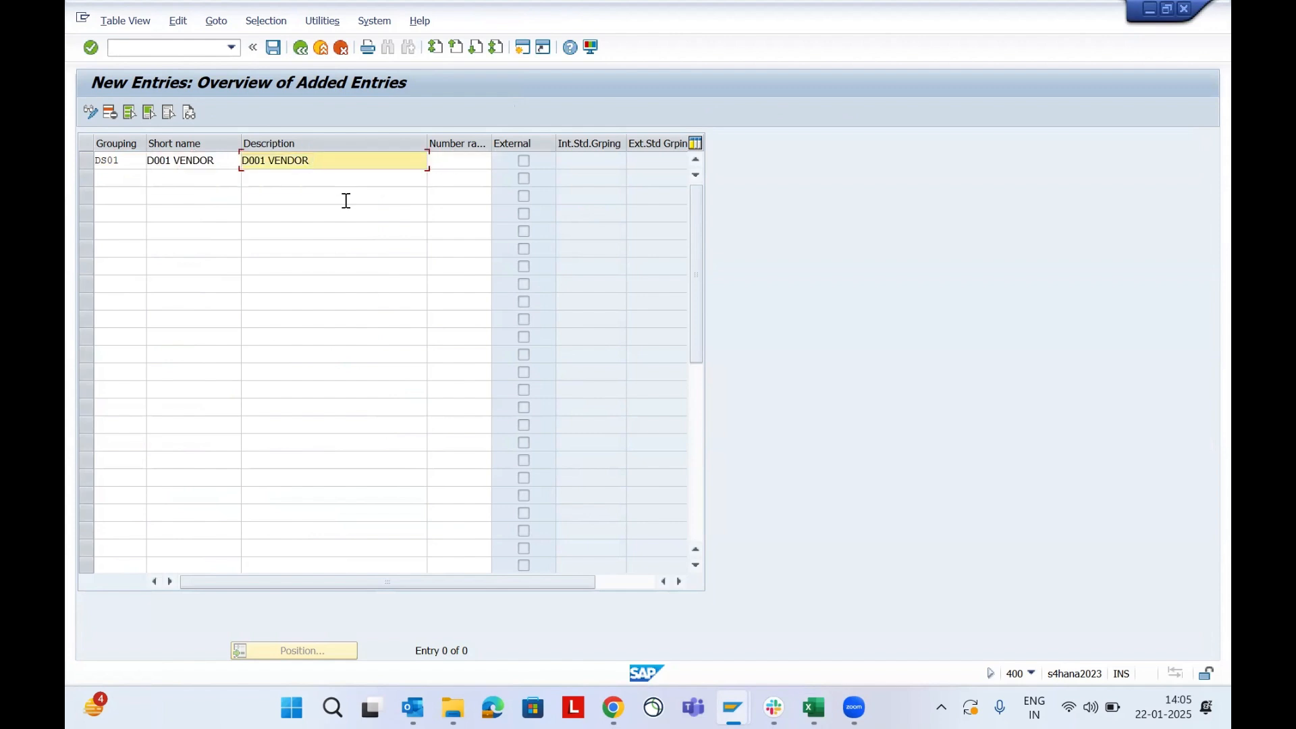
text(1)
key(Tab)
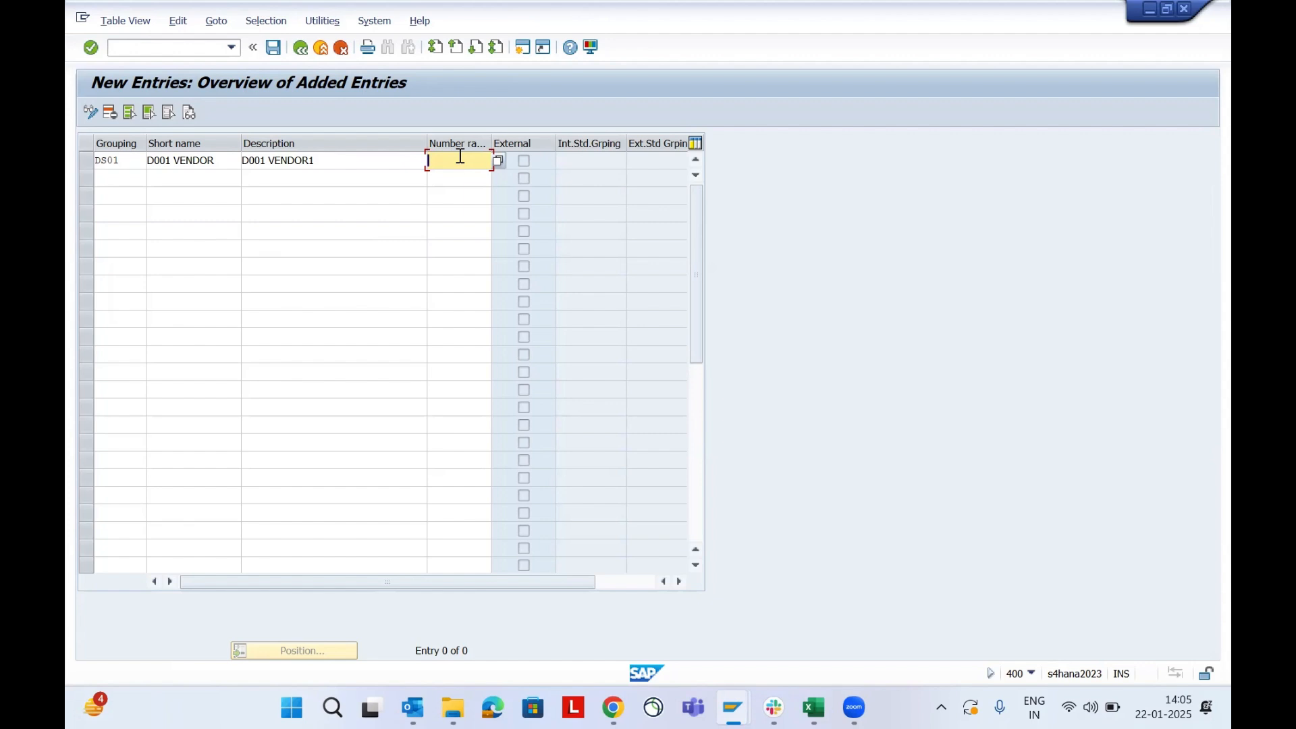
Assign number range PN to grouping DS01 and save the entry in the proposed customizing request.
text(PN)
key(Return)
key(Return)
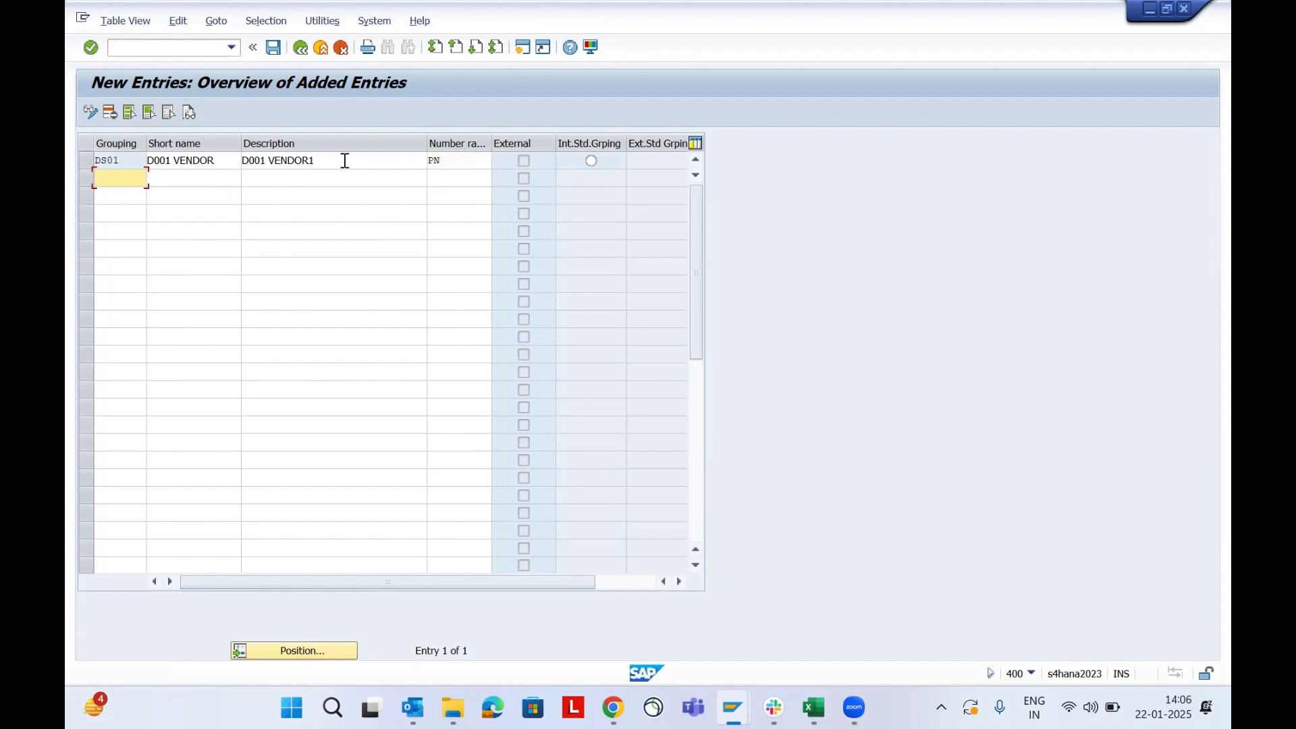
click(274, 48)
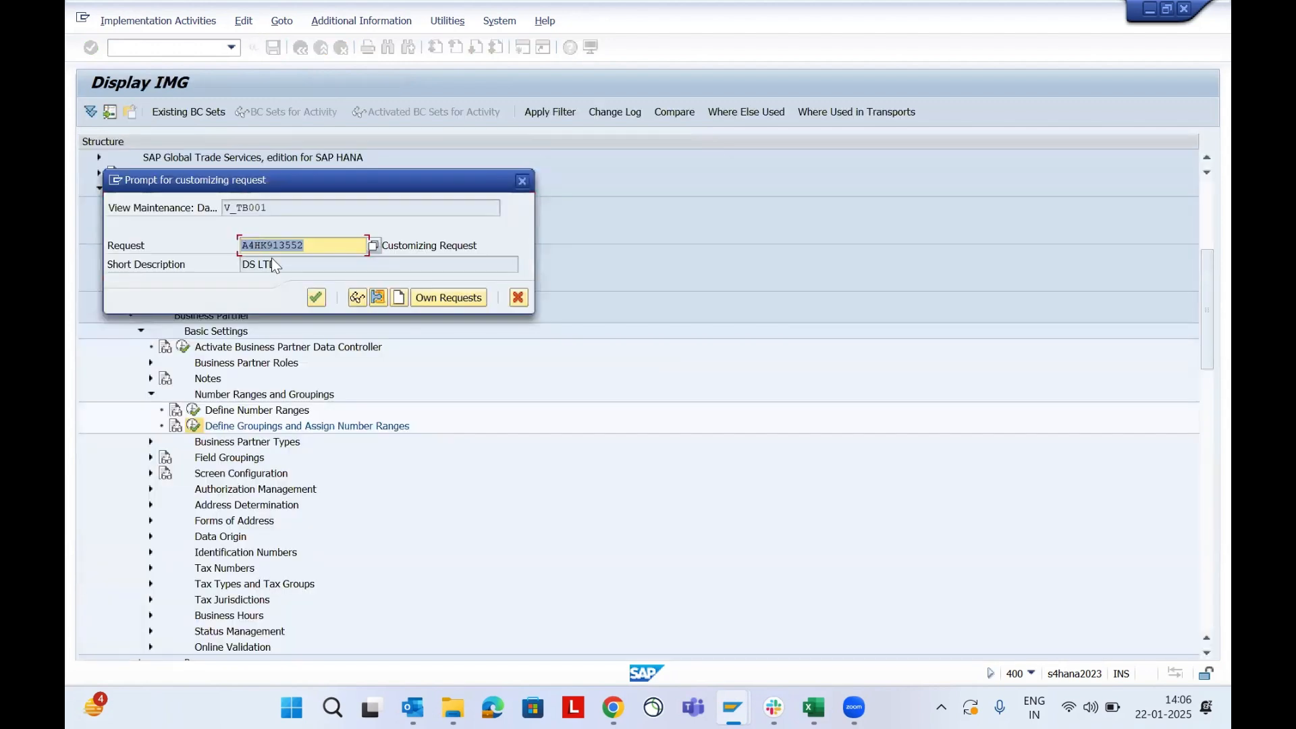
click(316, 298)
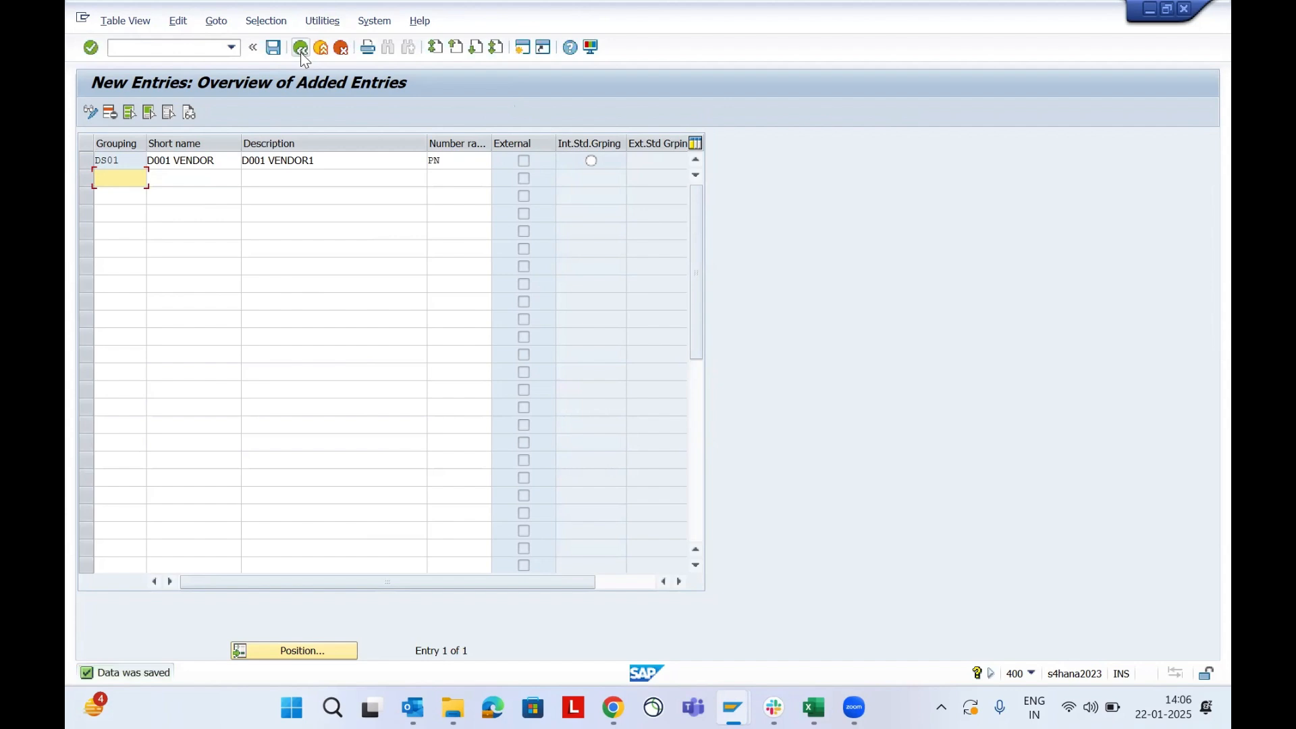
Return to the IMG and copy the name Define Groupings and Assign Number Ranges into cell B16 of the BP workbook in Excel.
click(301, 49)
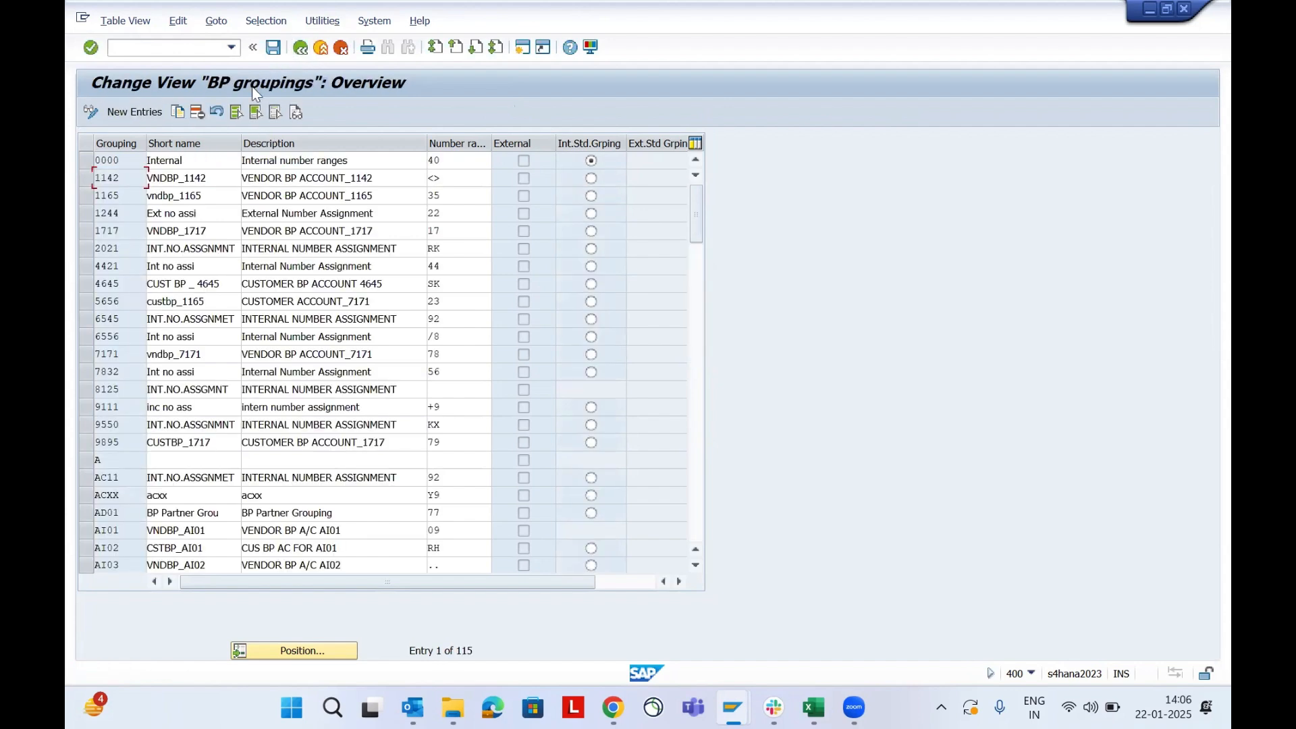
click(304, 49)
click(303, 49)
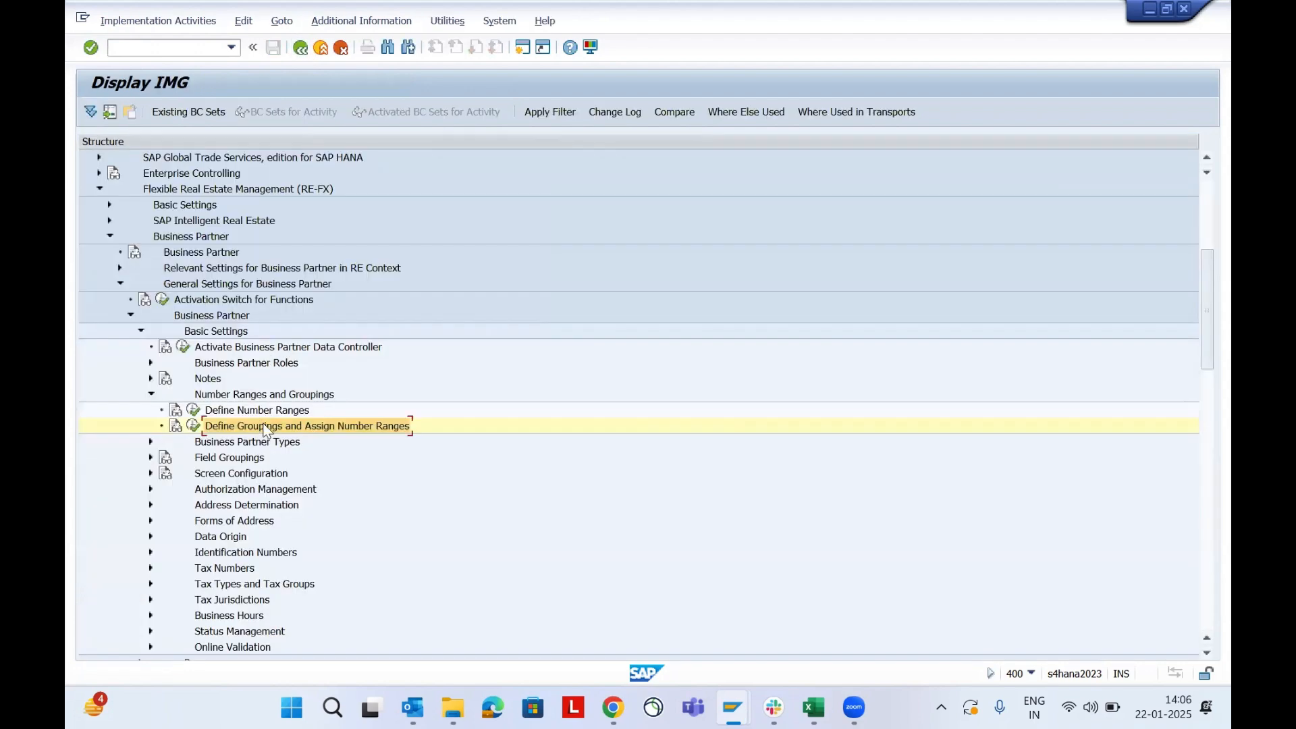
key(alt+Tab)
Enter DS01 in cell F16 beside the Define Groupings and Assign Number Ranges step.
key(Right)
key(Right)
key(Right)
key(Right)
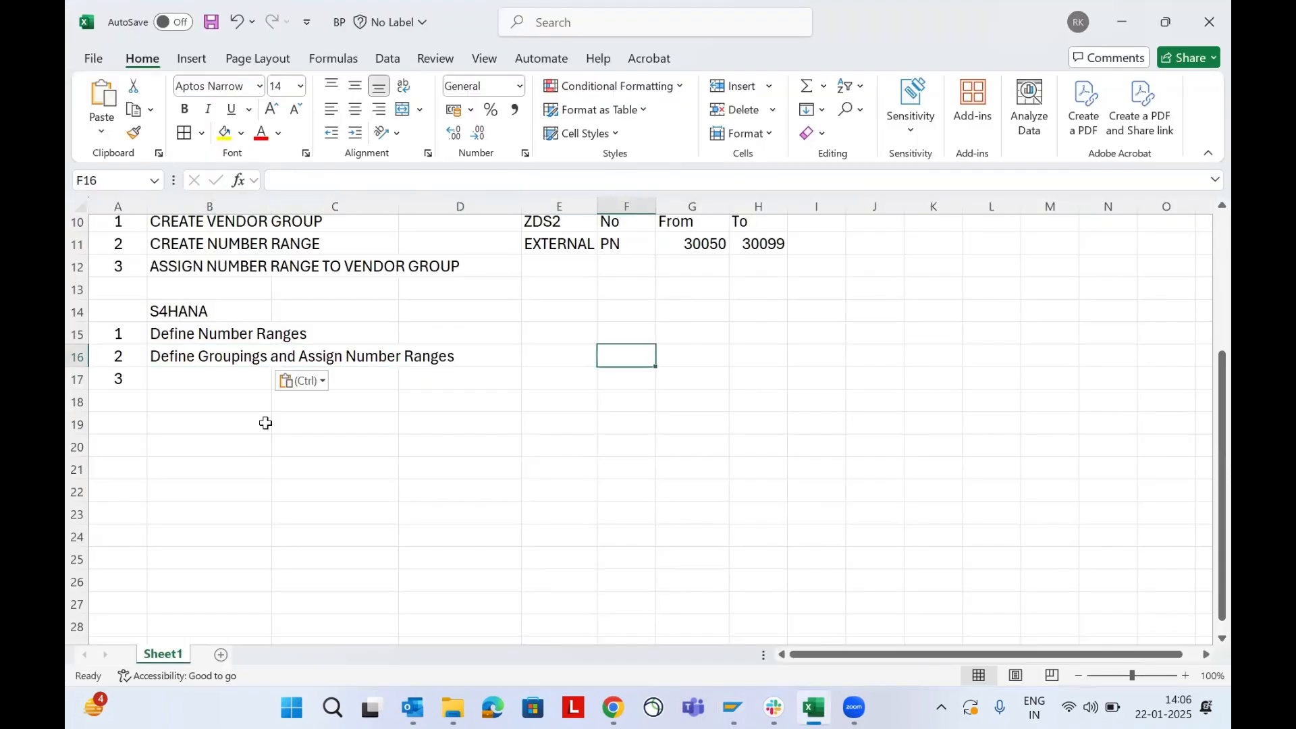
text(DS)
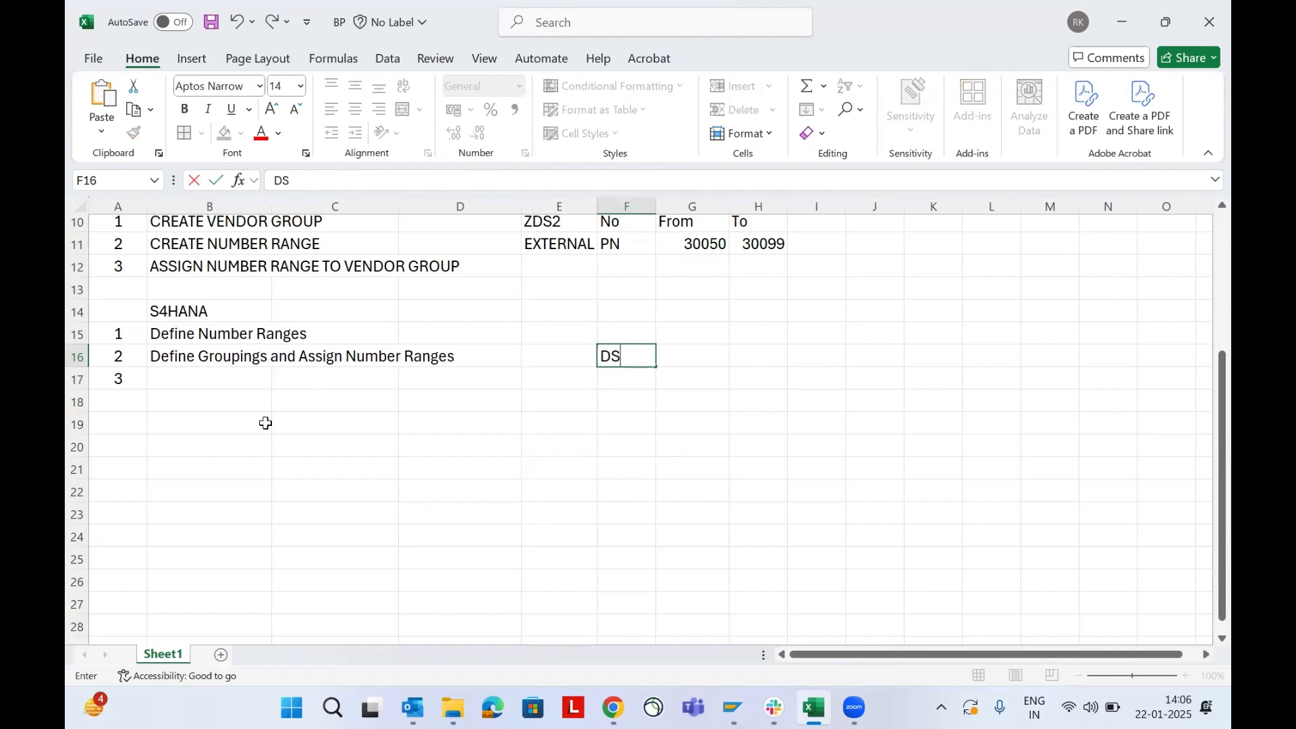
text(01)
key(Return)
key(Up)
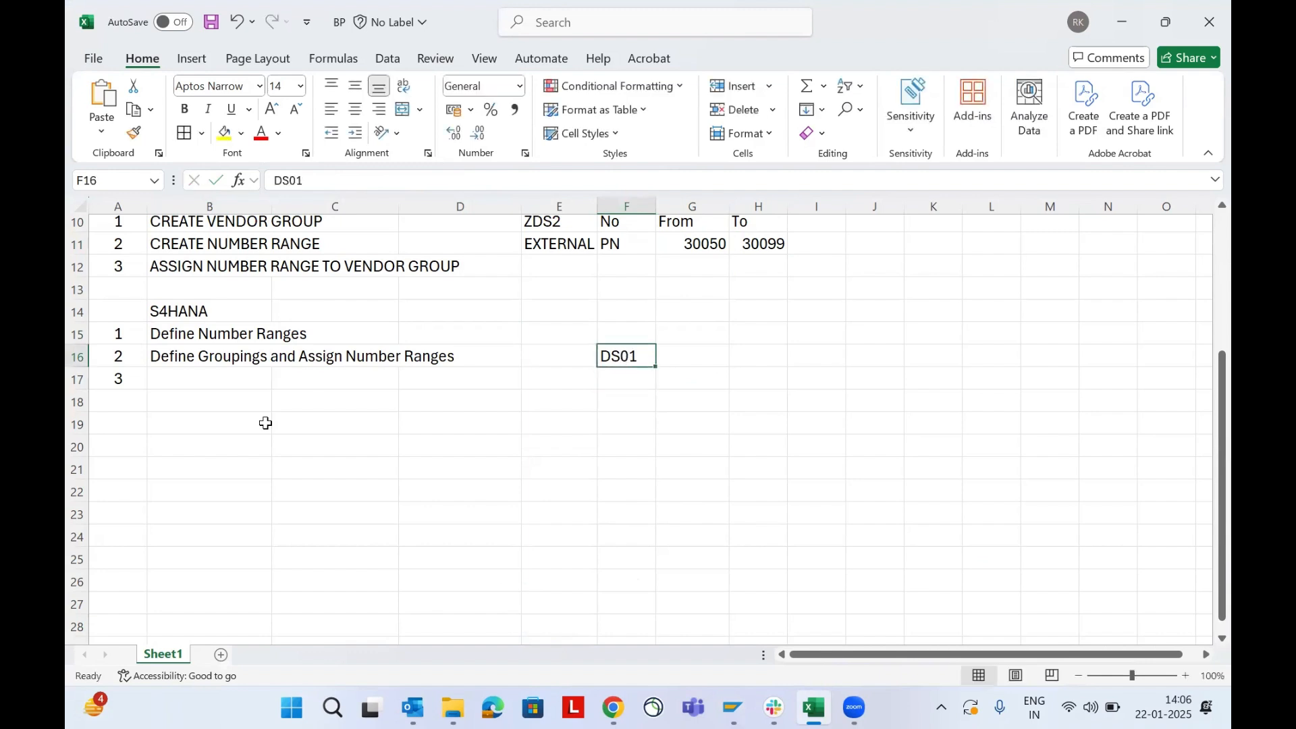
Move the DS01 entry from cell F16 to cell E16.
key(ctrl+x)
key(Left)
key(ctrl+v)
key(Return)
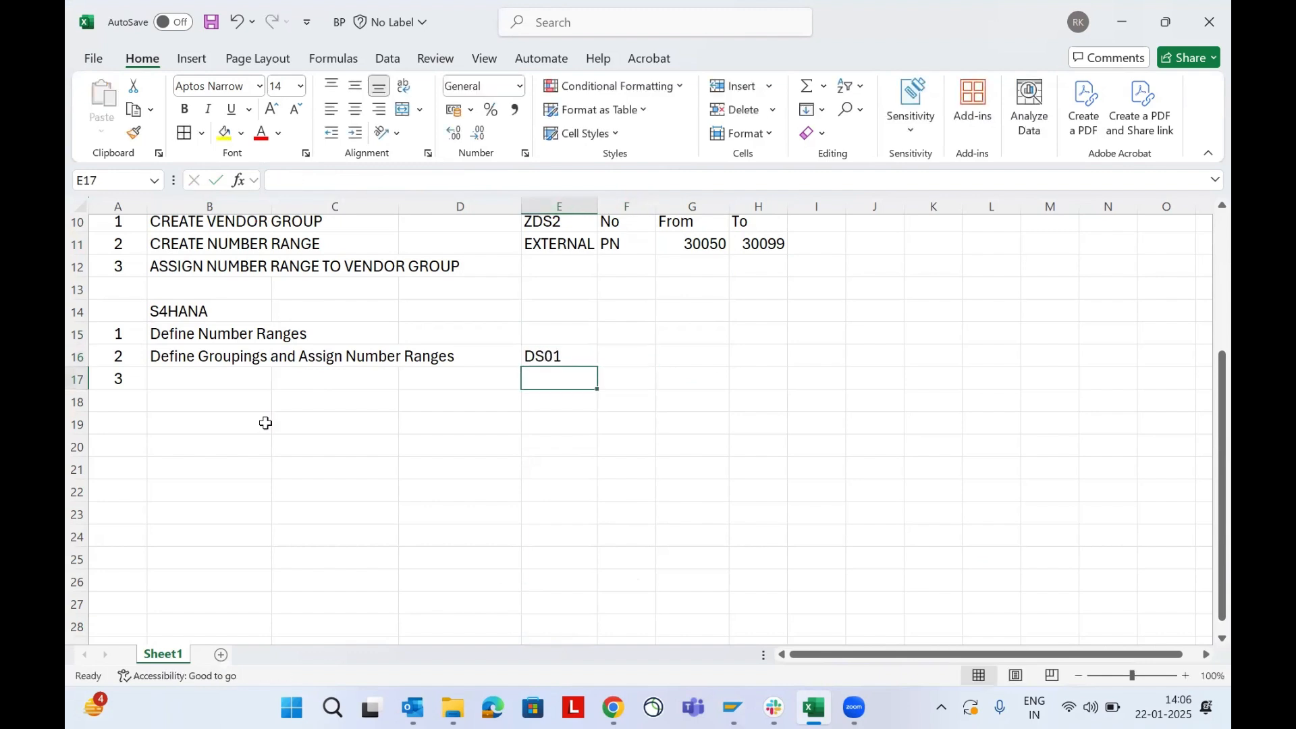
Switch to the SAP IMG and expand Relevant Settings for Business Partner in RE Context down to the Business Partner - Vendor activities.
key(Left)
key(Left)
key(Left)
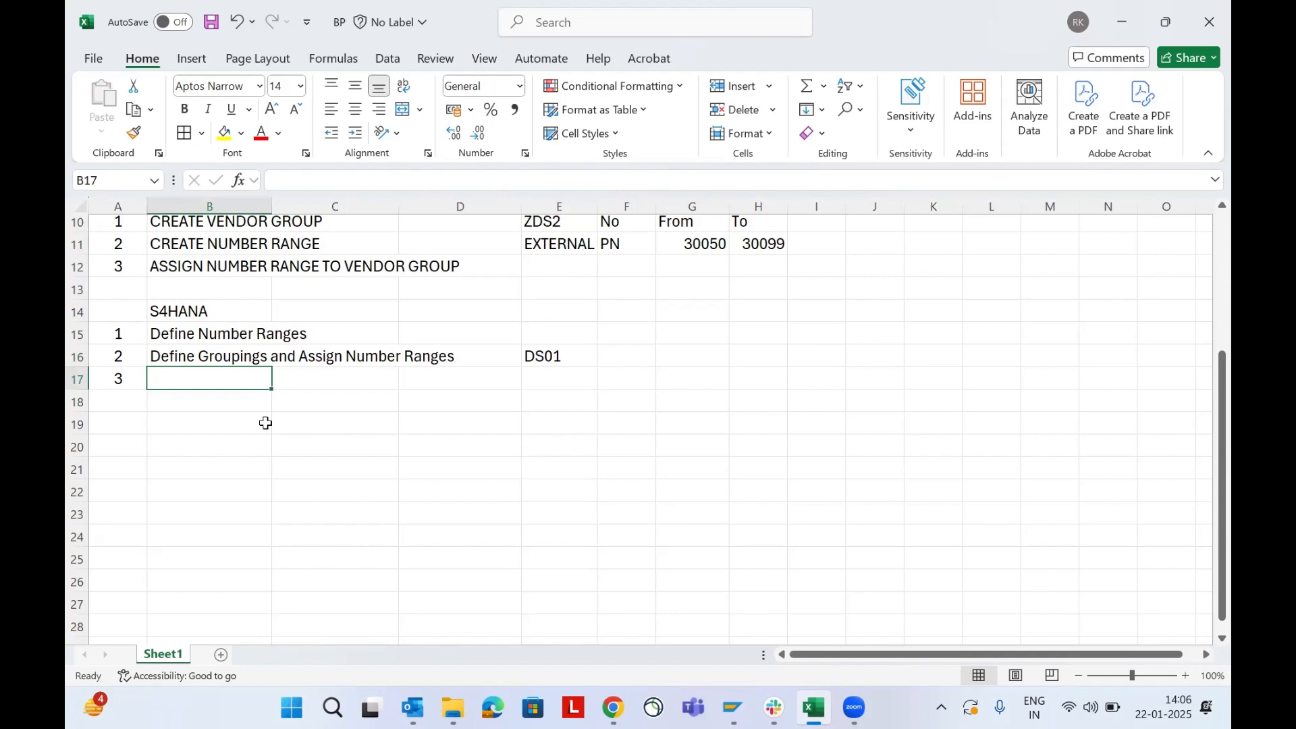
key(alt+Tab)
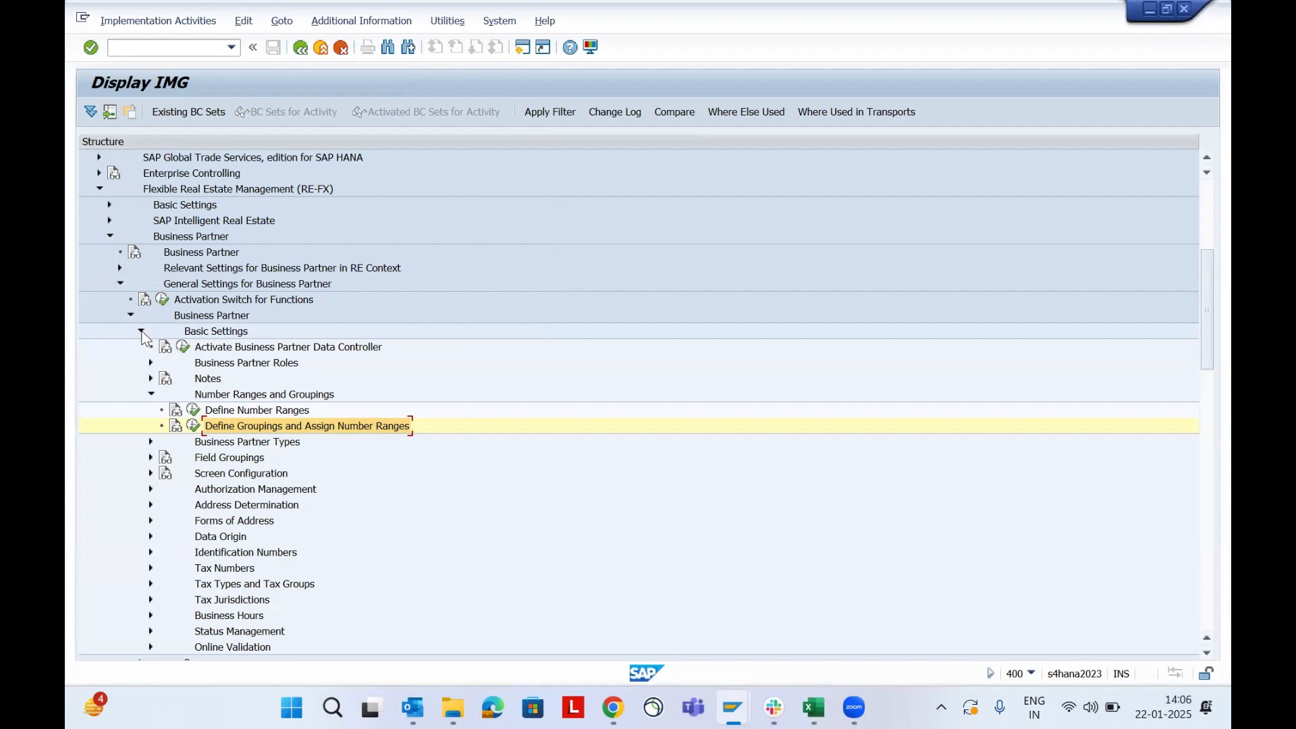
click(120, 284)
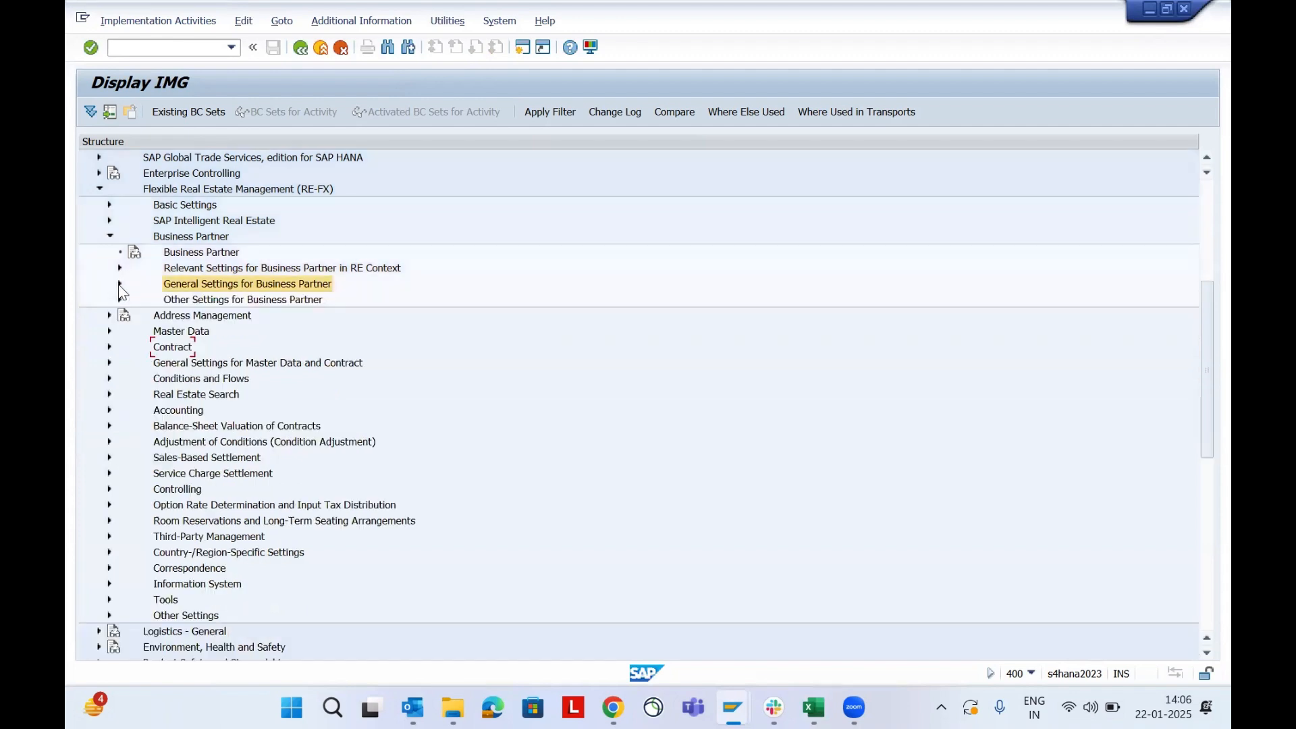
click(220, 270)
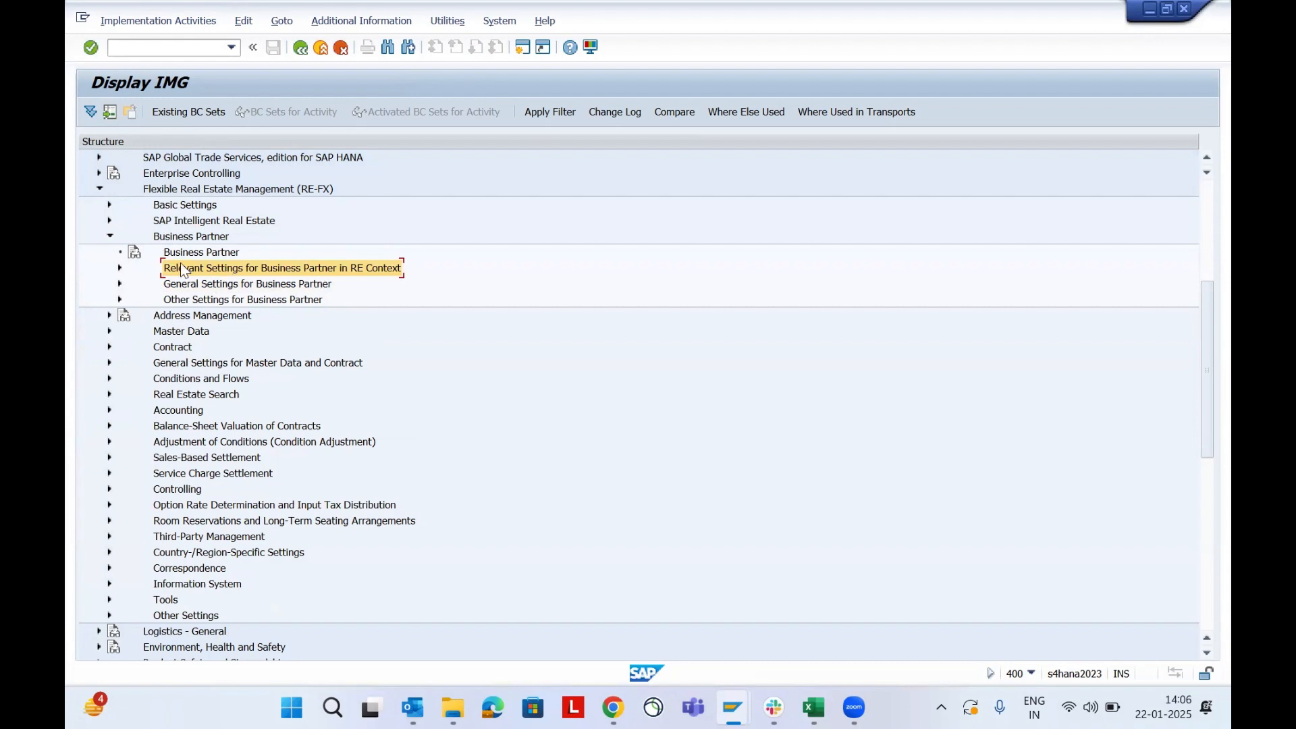
click(120, 267)
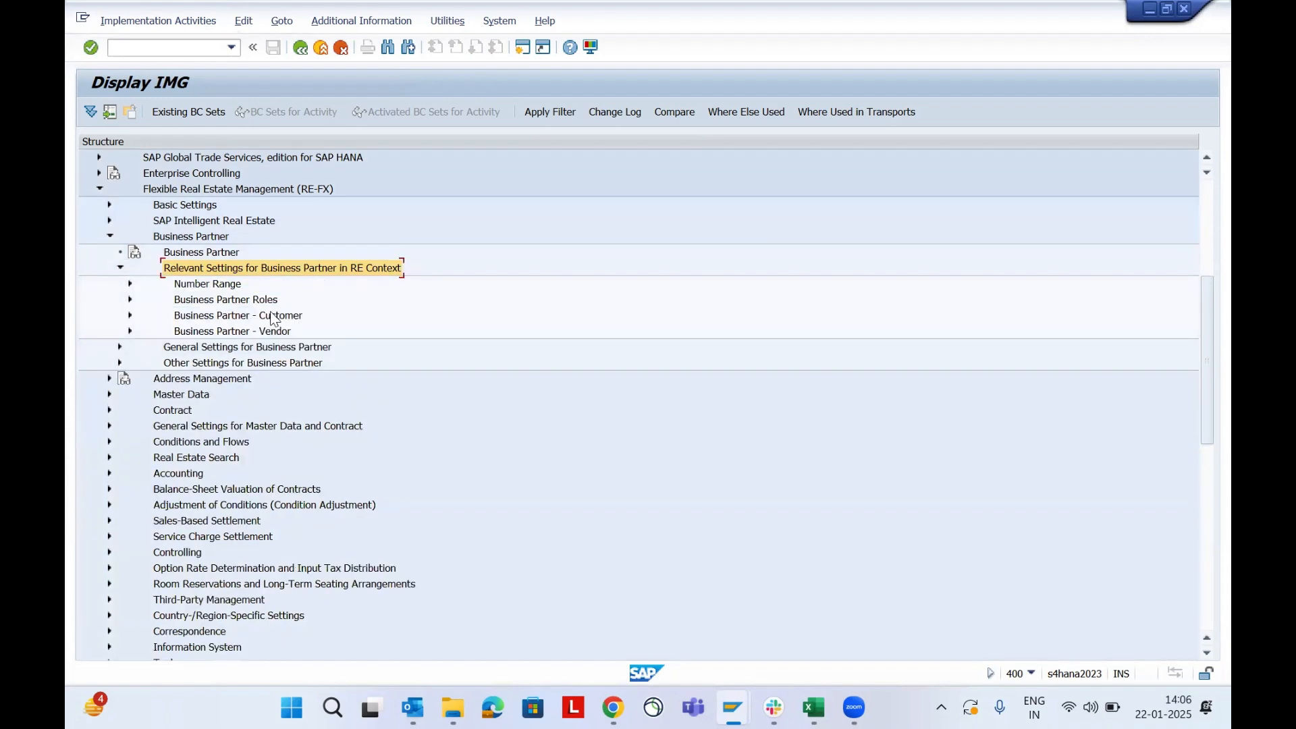
click(212, 316)
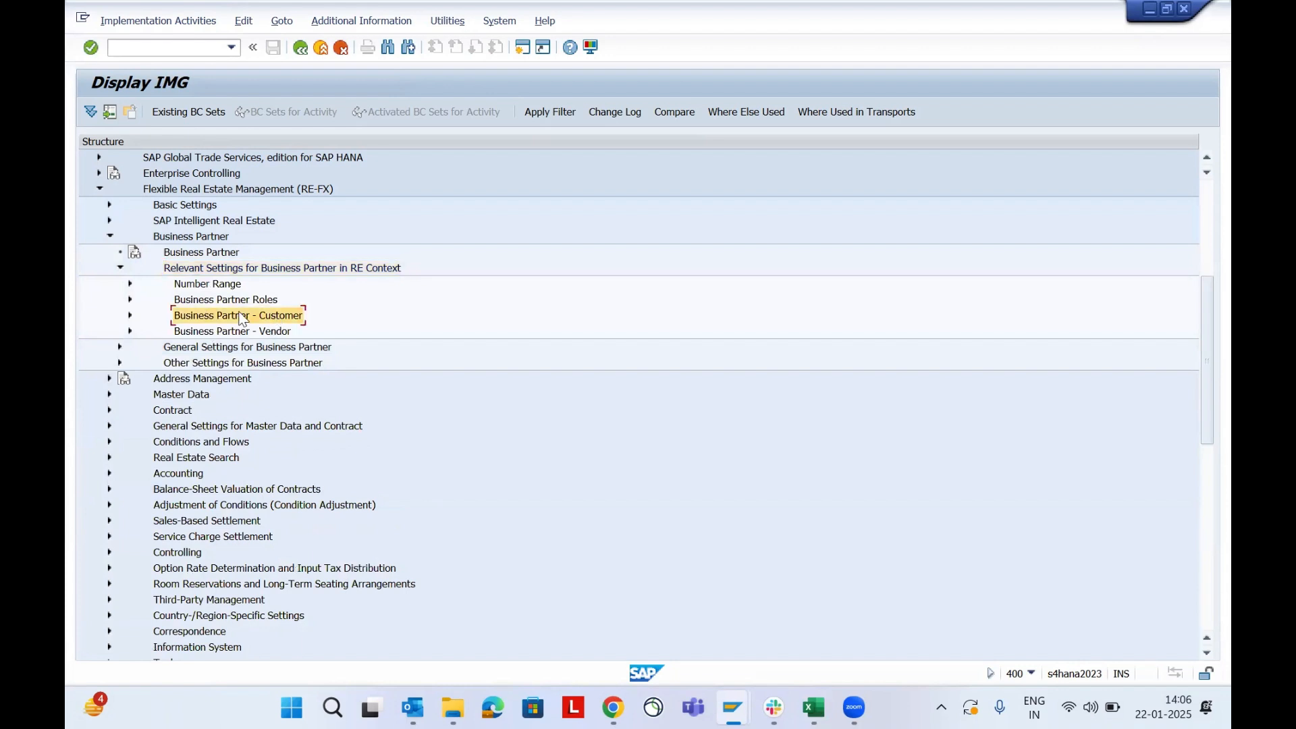
click(210, 332)
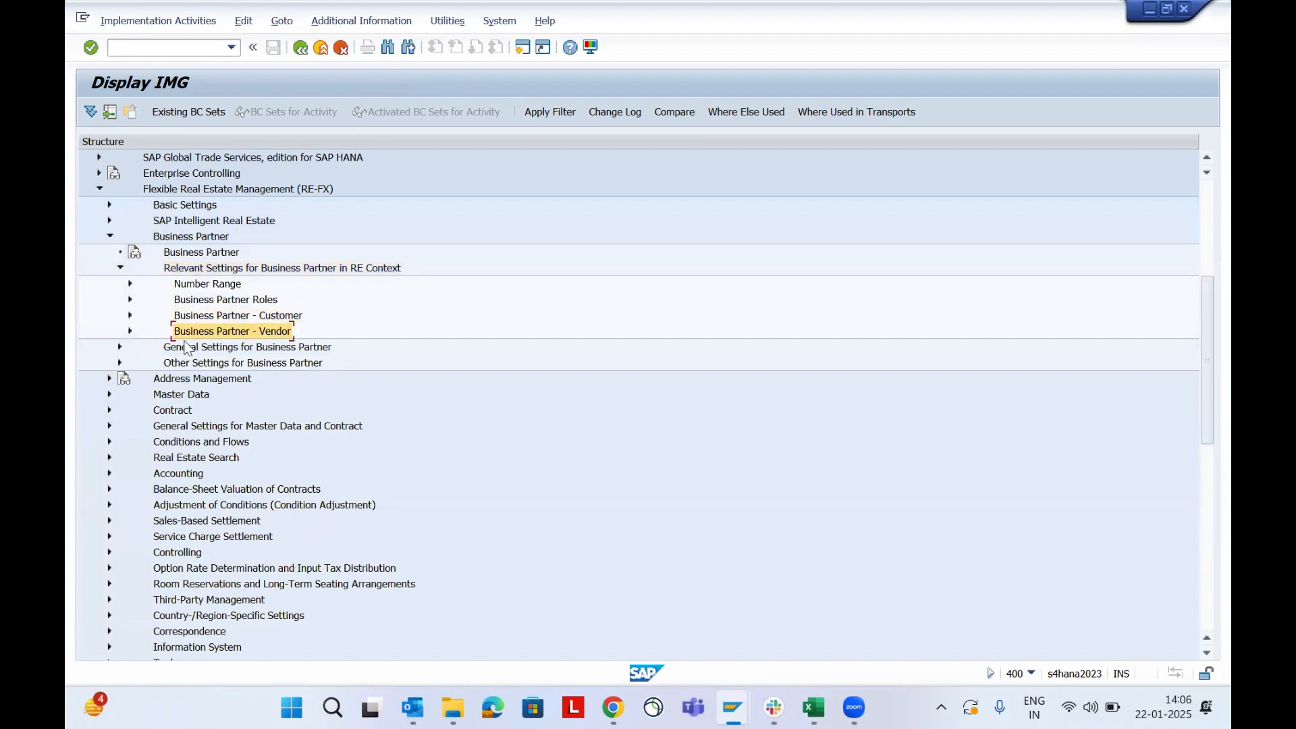
click(130, 331)
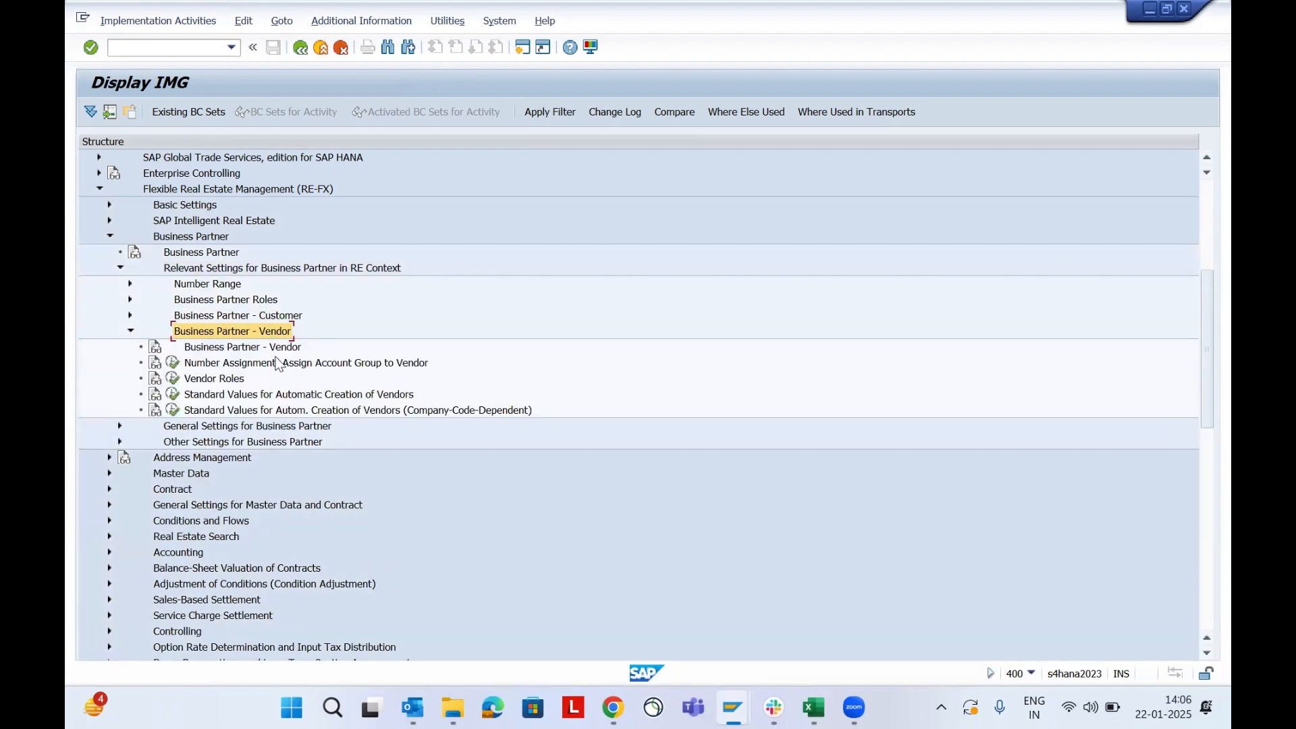
Copy the activity name Number Assignment: Assign Account Group to Vendor into cell B17 of the BP workbook in Excel.
click(222, 366)
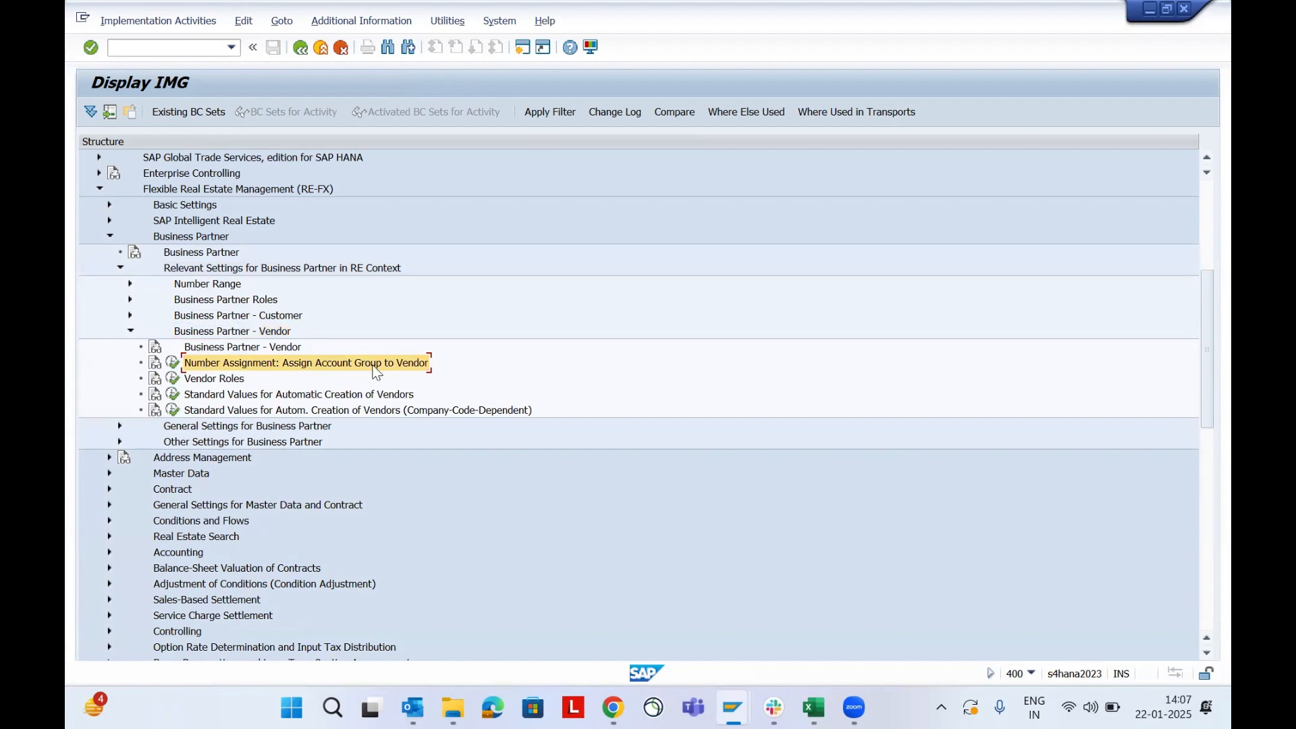
key(alt+Tab)
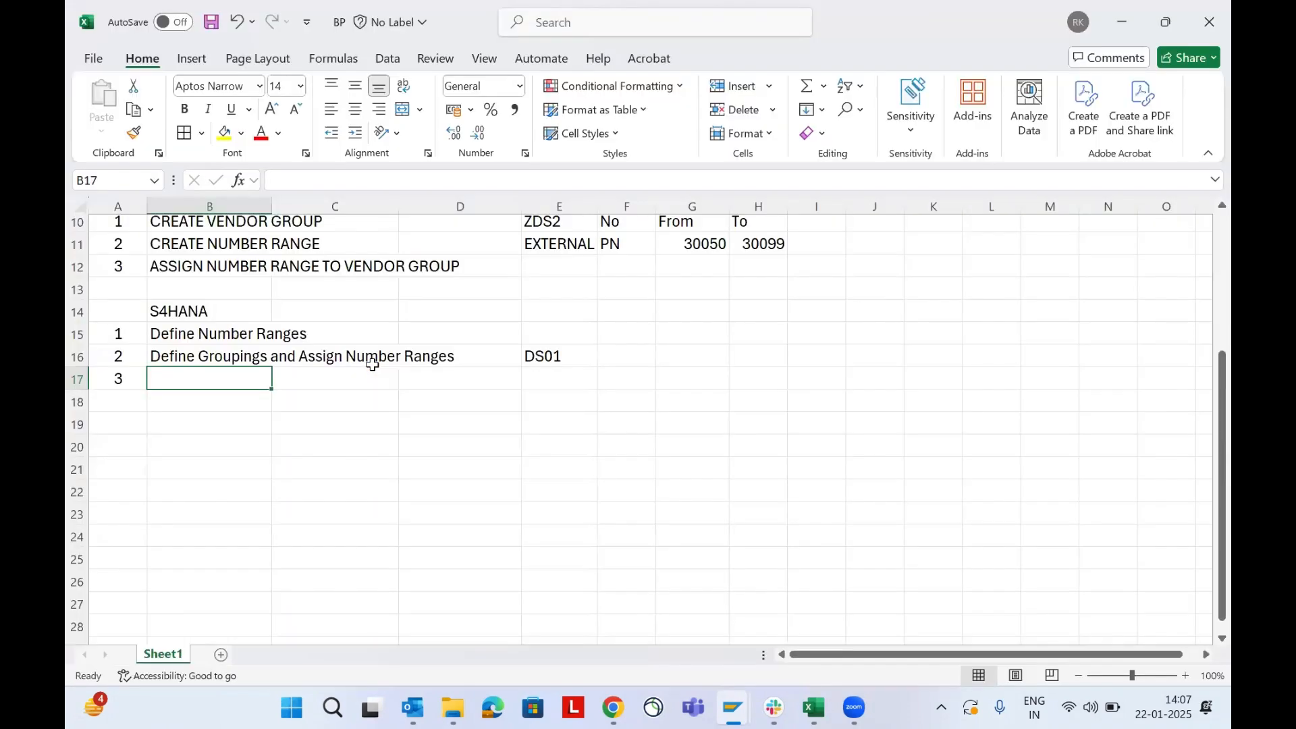
key(ctrl+v)
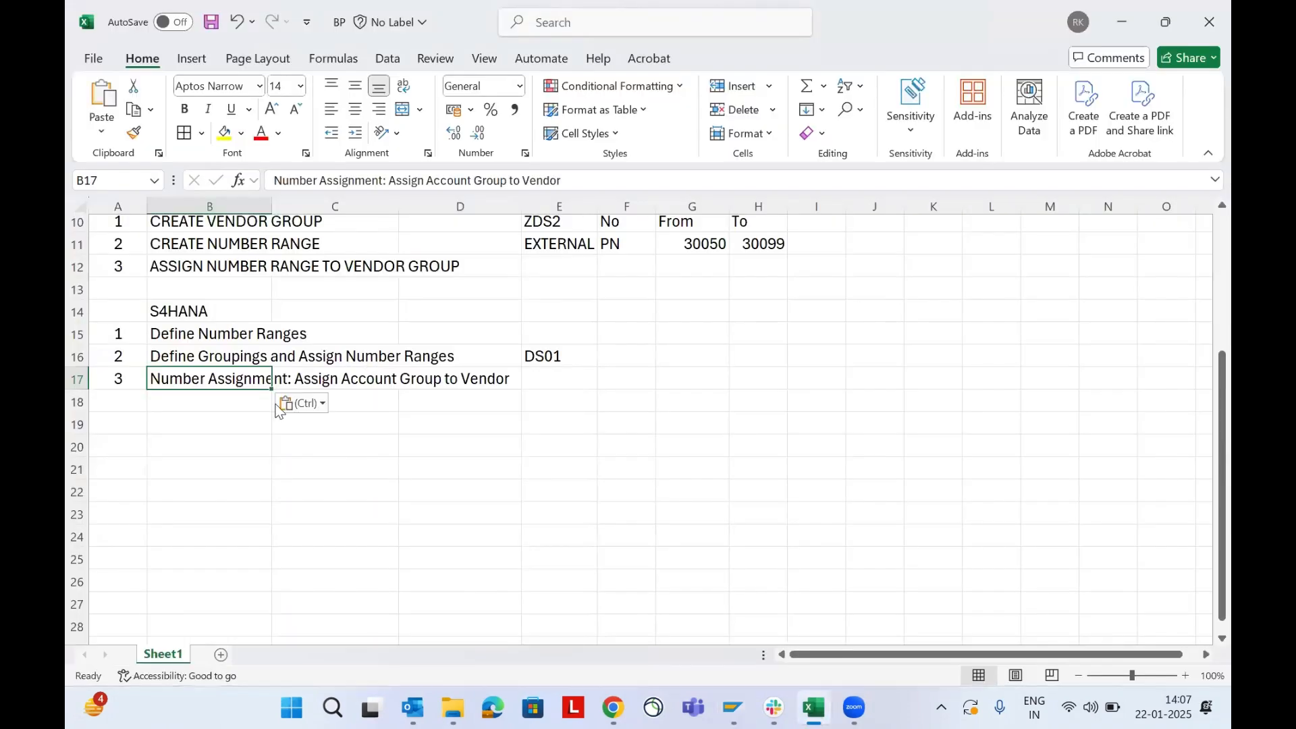
Compare the Define Groupings row with the Create Vendor Group row and its account group ZDS2 in the workbook.
click(208, 403)
scroll(208, 403, up, 1)
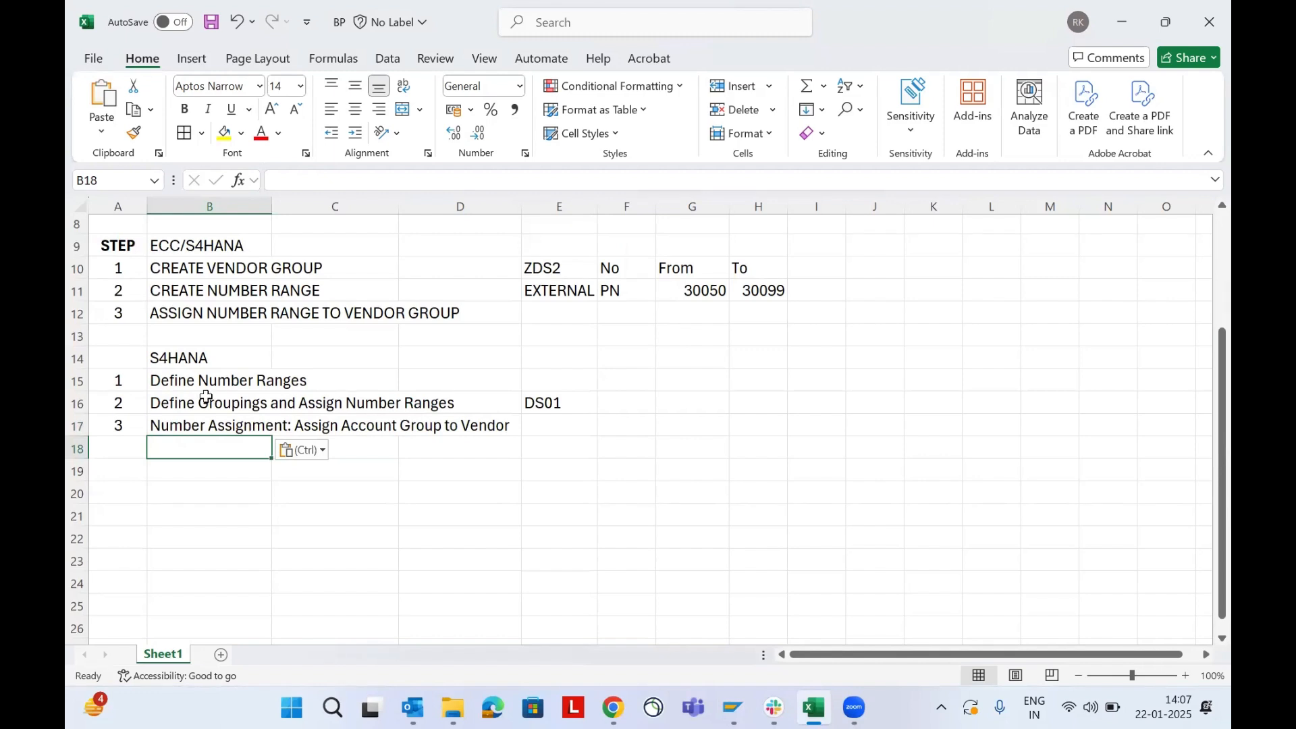
click(77, 405)
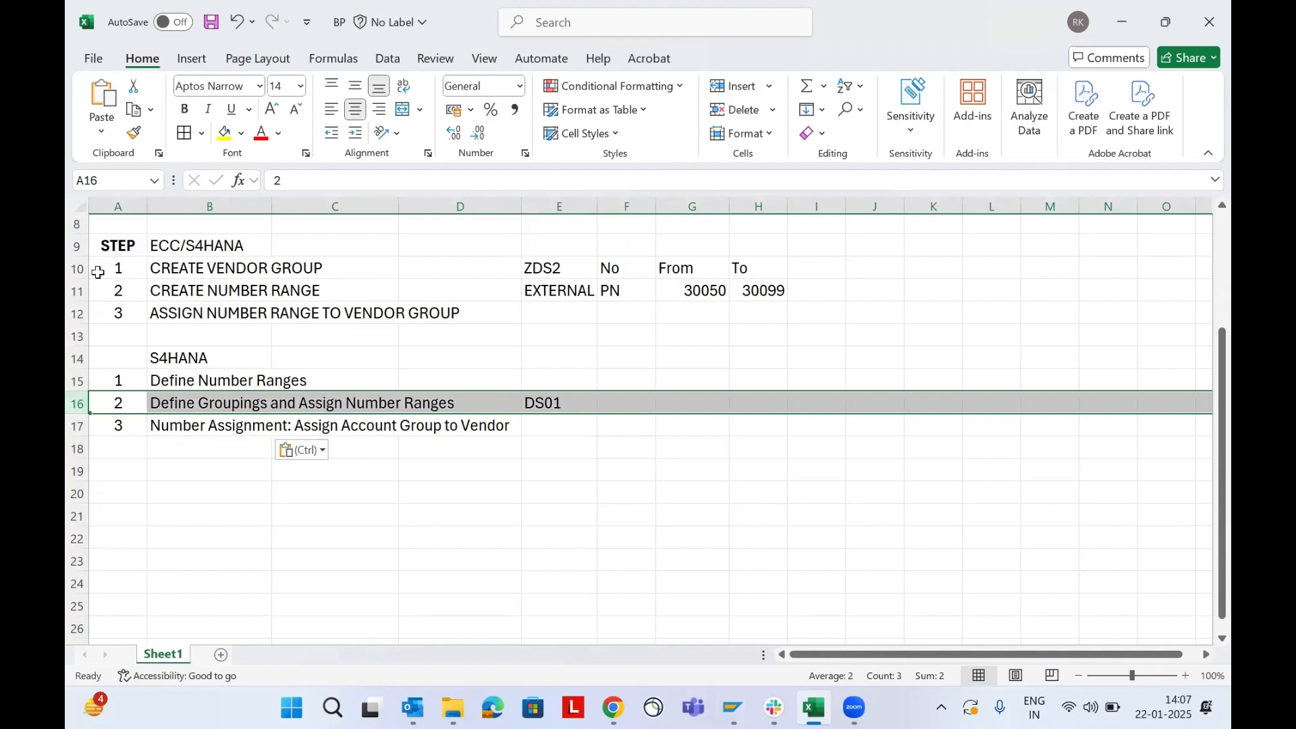
click(77, 269)
click(538, 271)
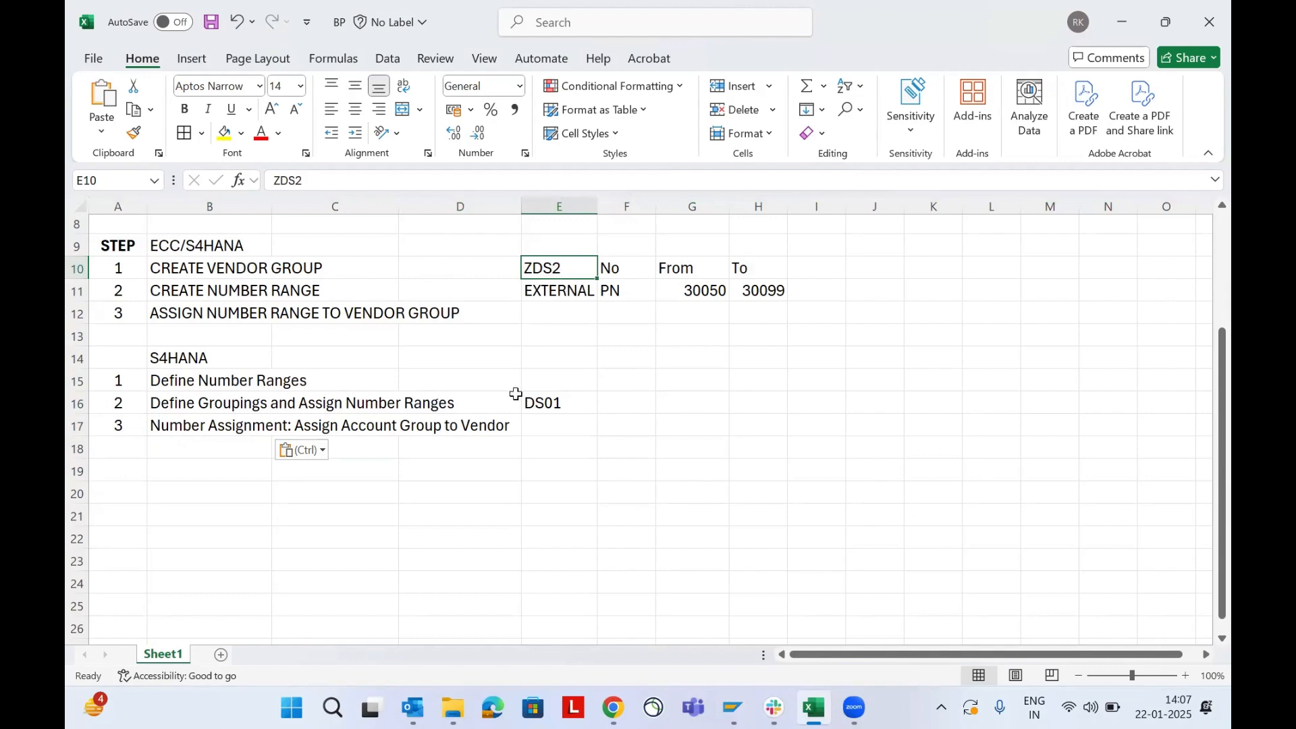
click(205, 426)
Return to SAP, open Number Assignment: Assign Account Group to Vendor, and start new entries.
key(alt+Tab)
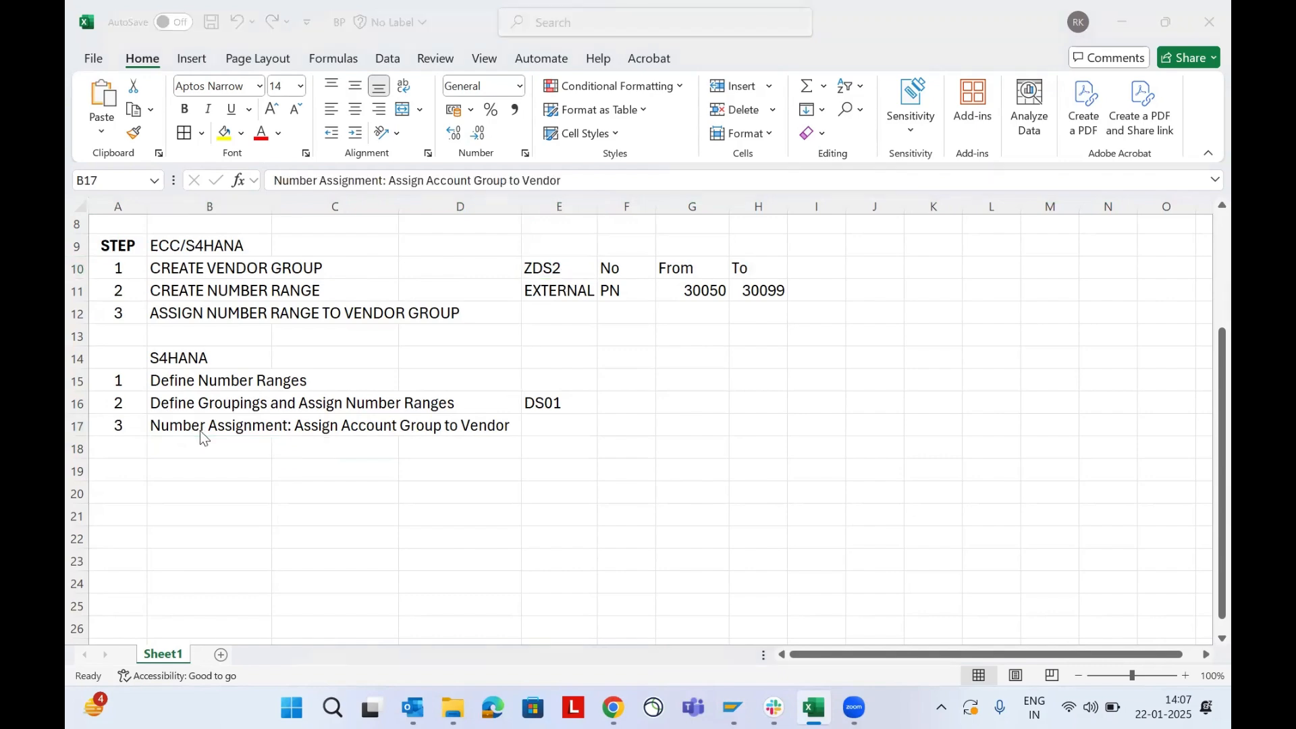
click(173, 362)
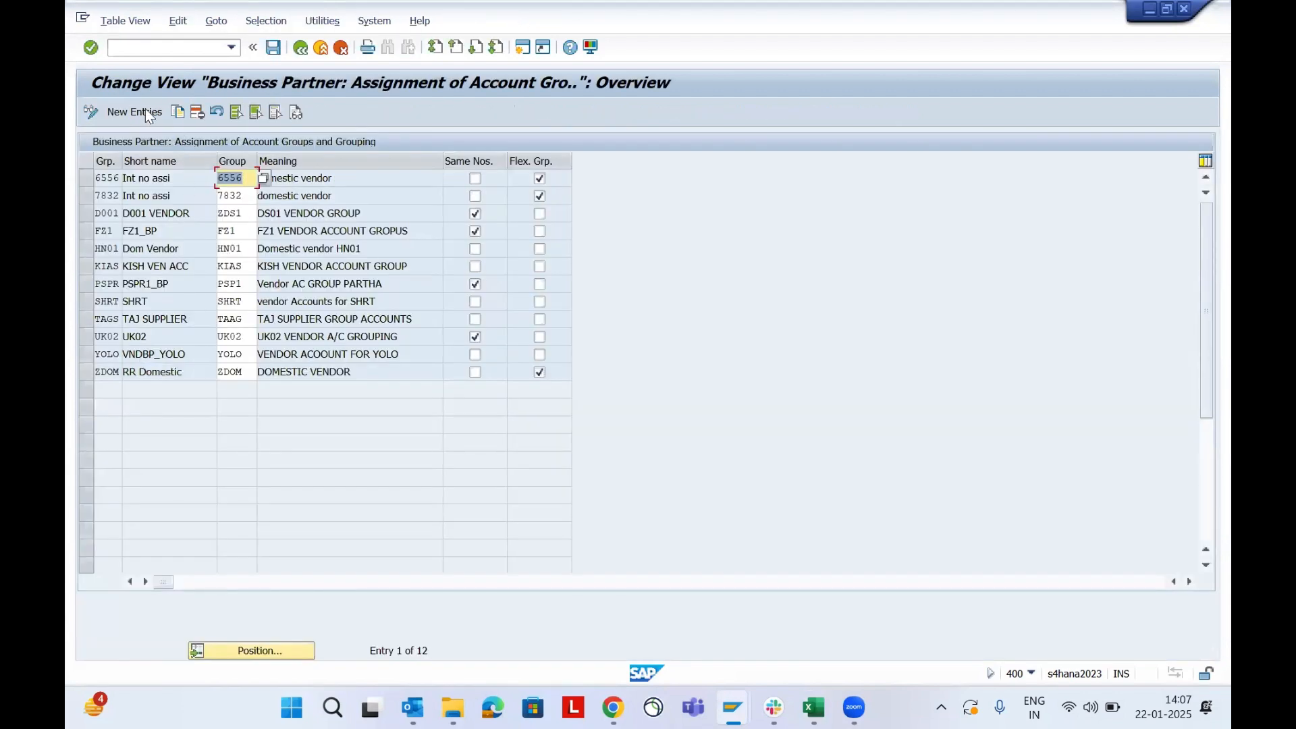
click(132, 113)
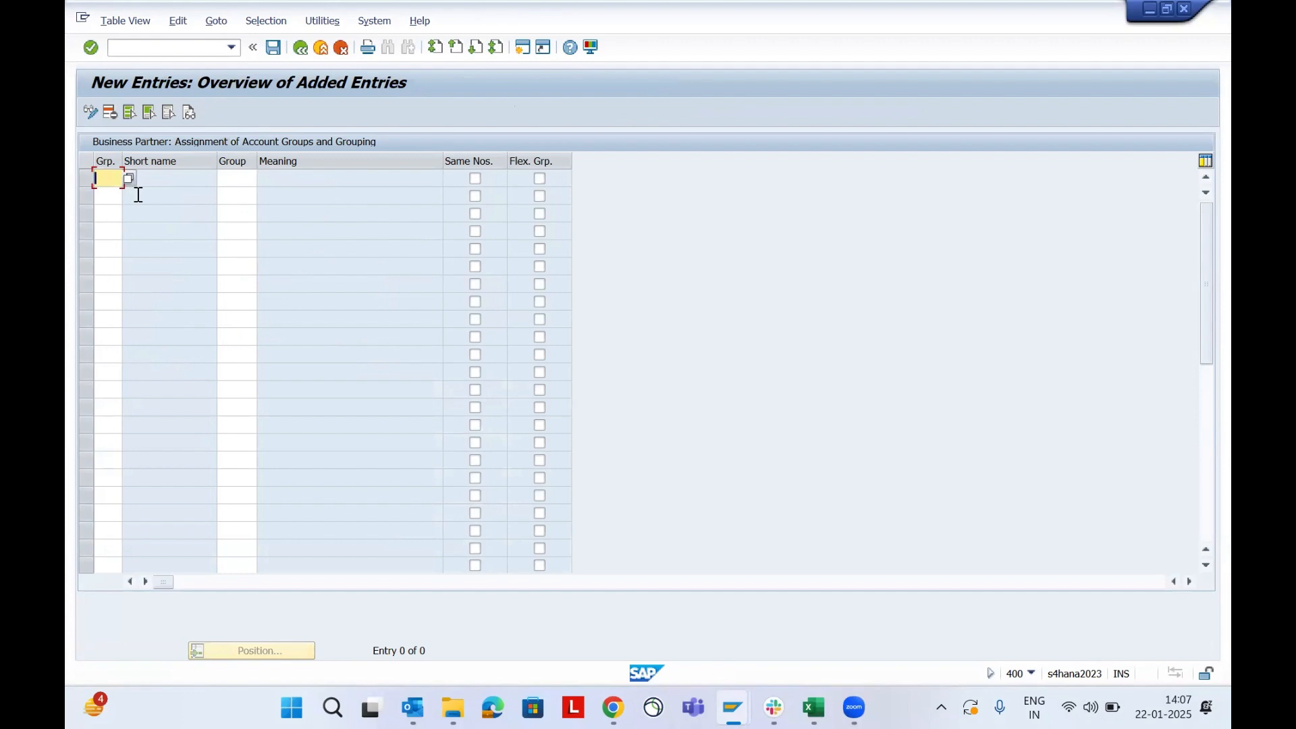
Find DS01 in the list of Business Partner groupings and choose it as the new entry's grouping.
text(DS01)
key(F4)
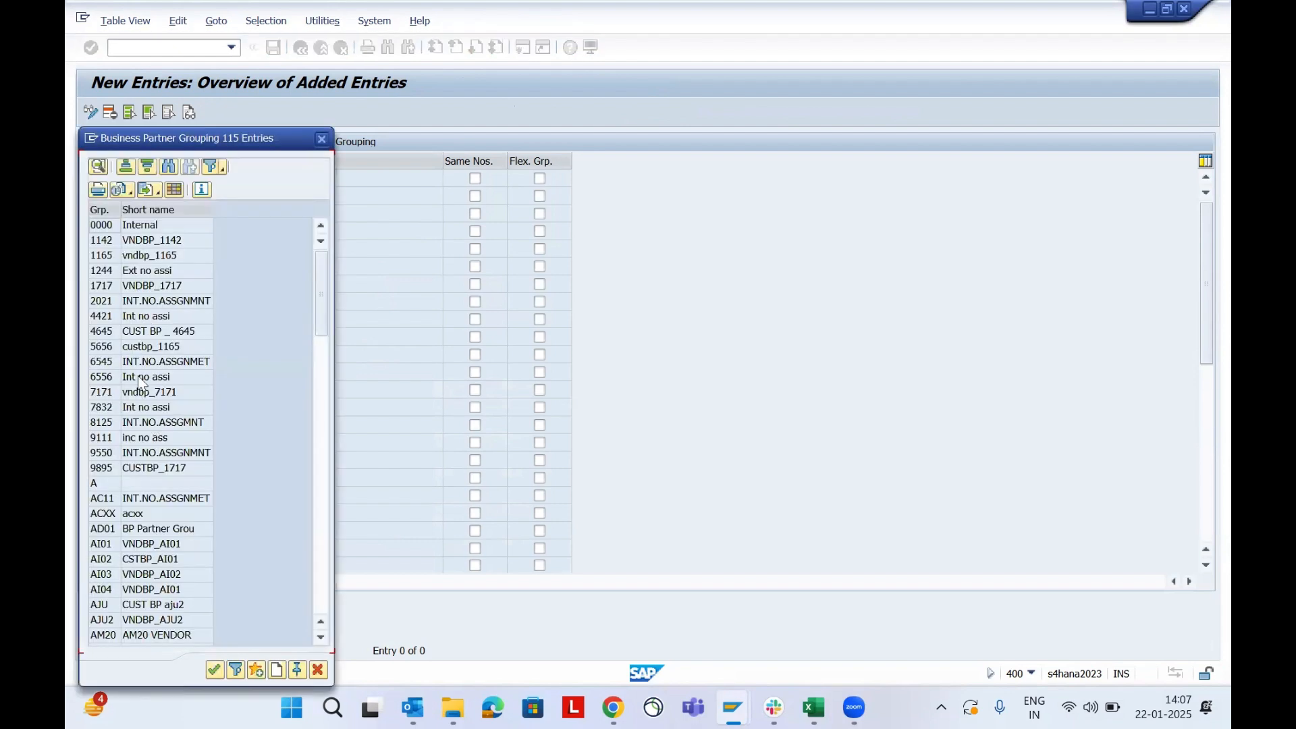
scroll(142, 383, down, 1)
scroll(142, 382, down, 1)
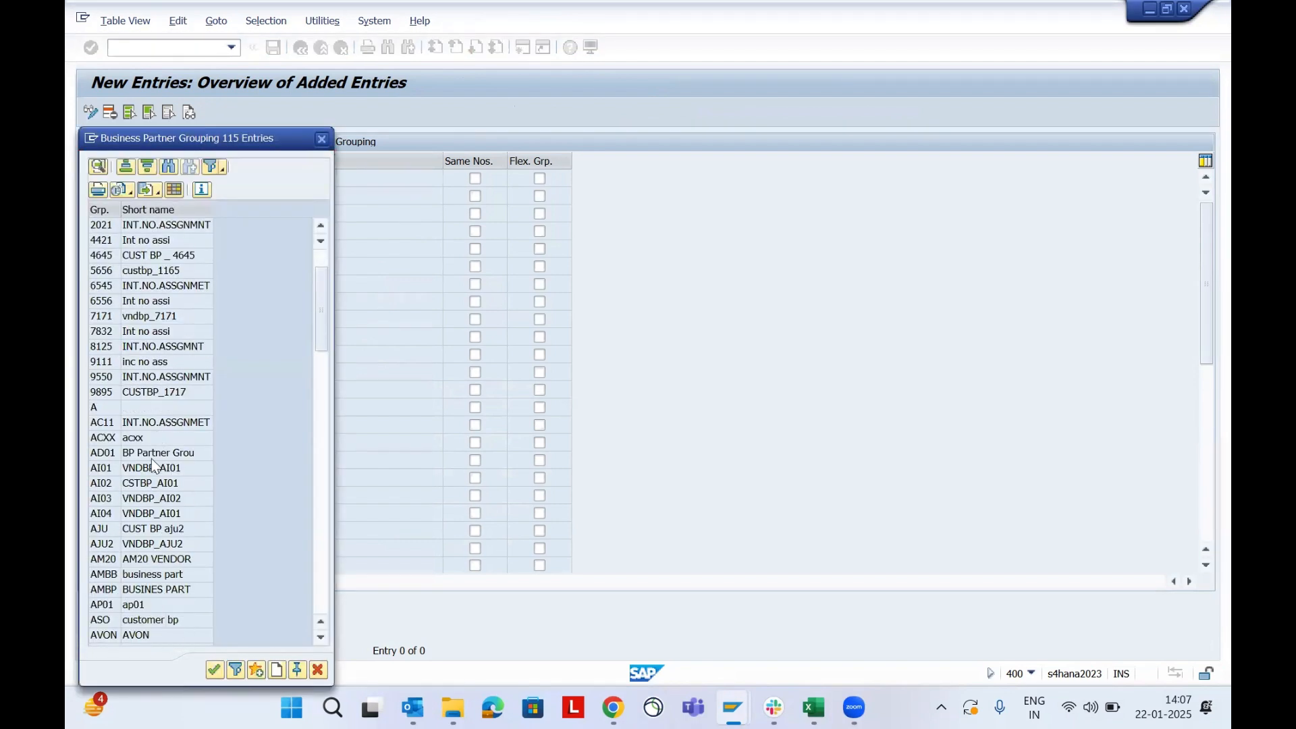
click(169, 167)
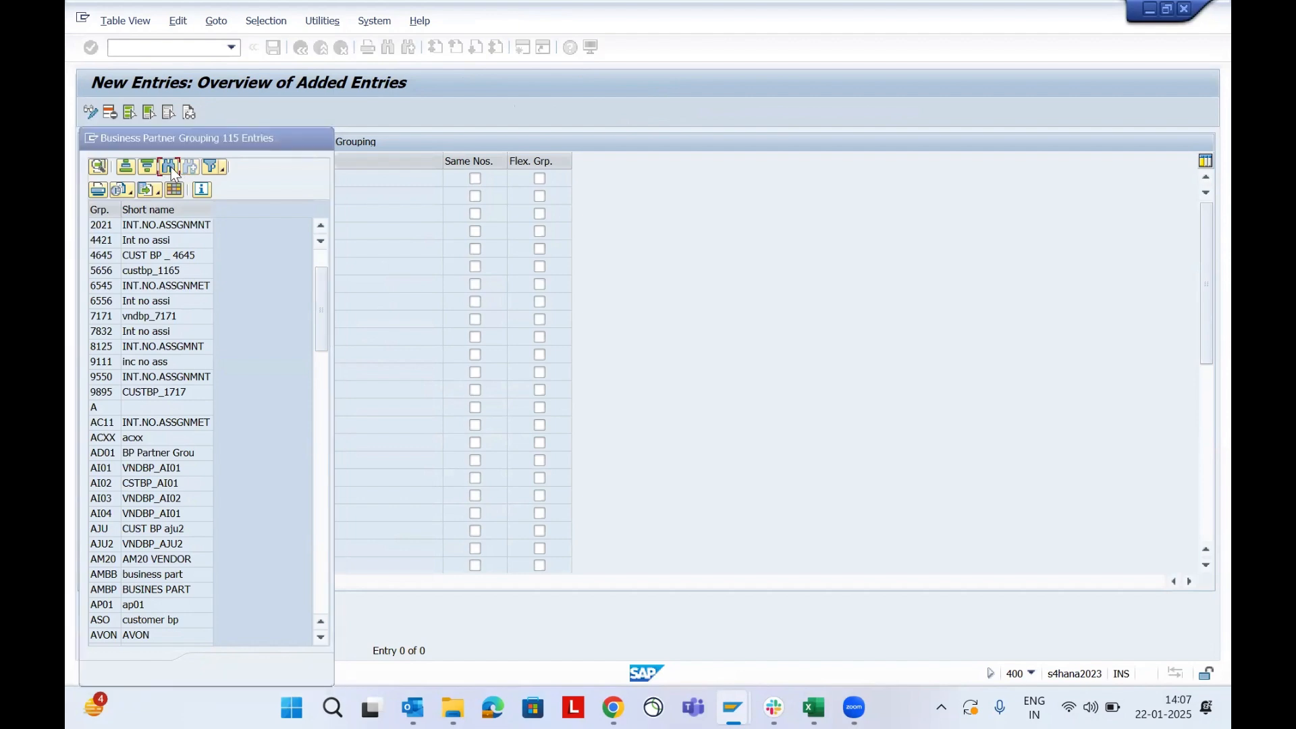
text(DS01)
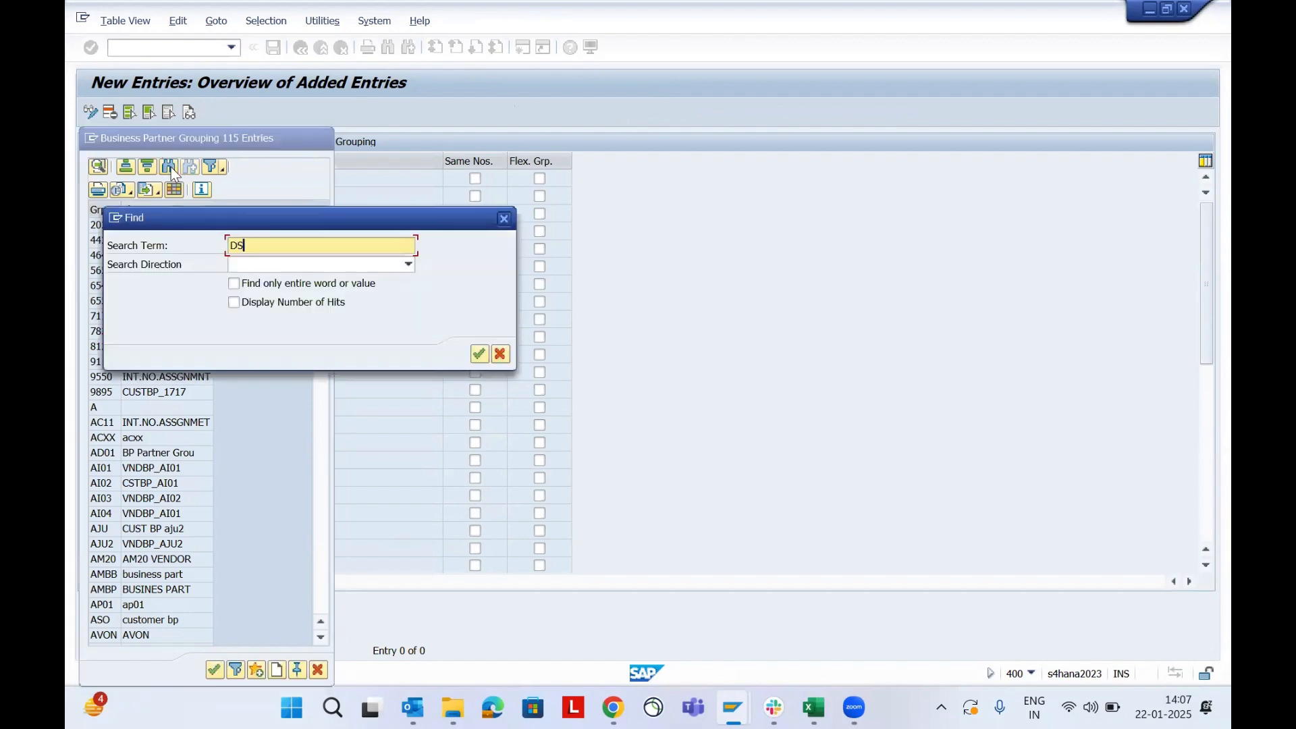
key(Return)
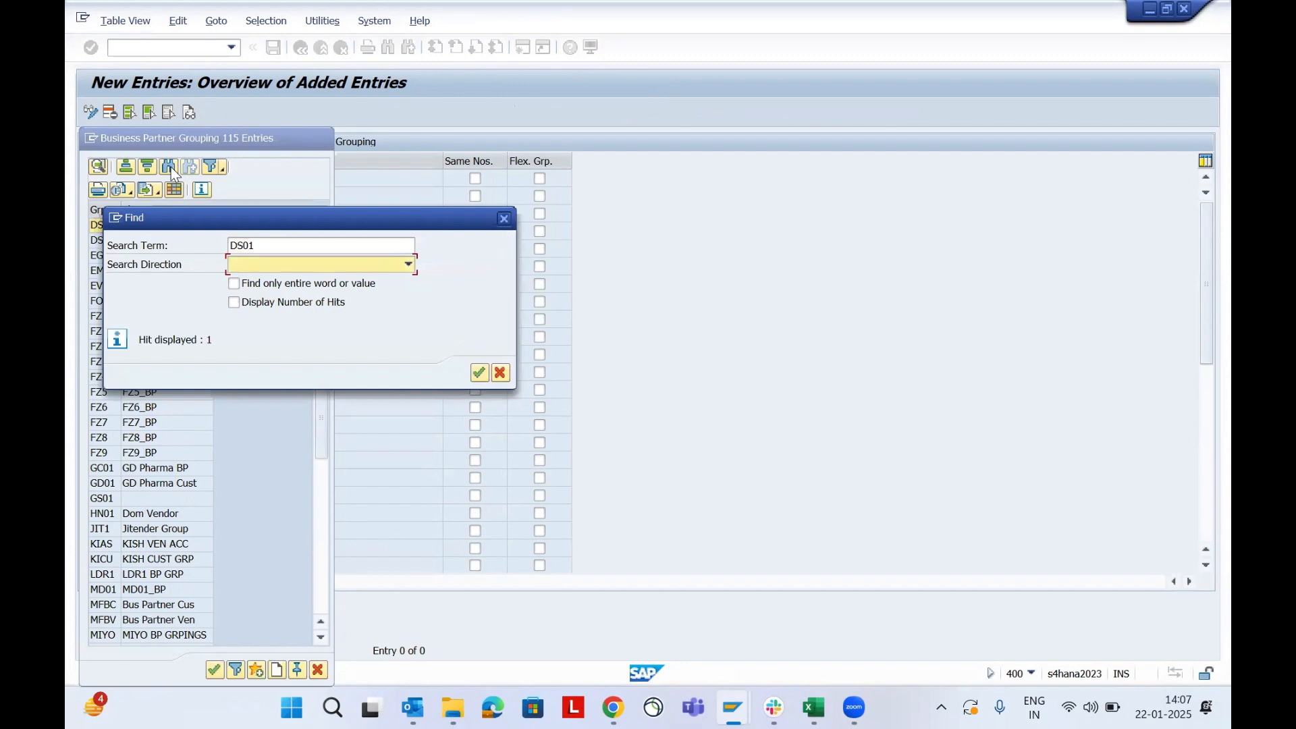
click(503, 218)
click(157, 214)
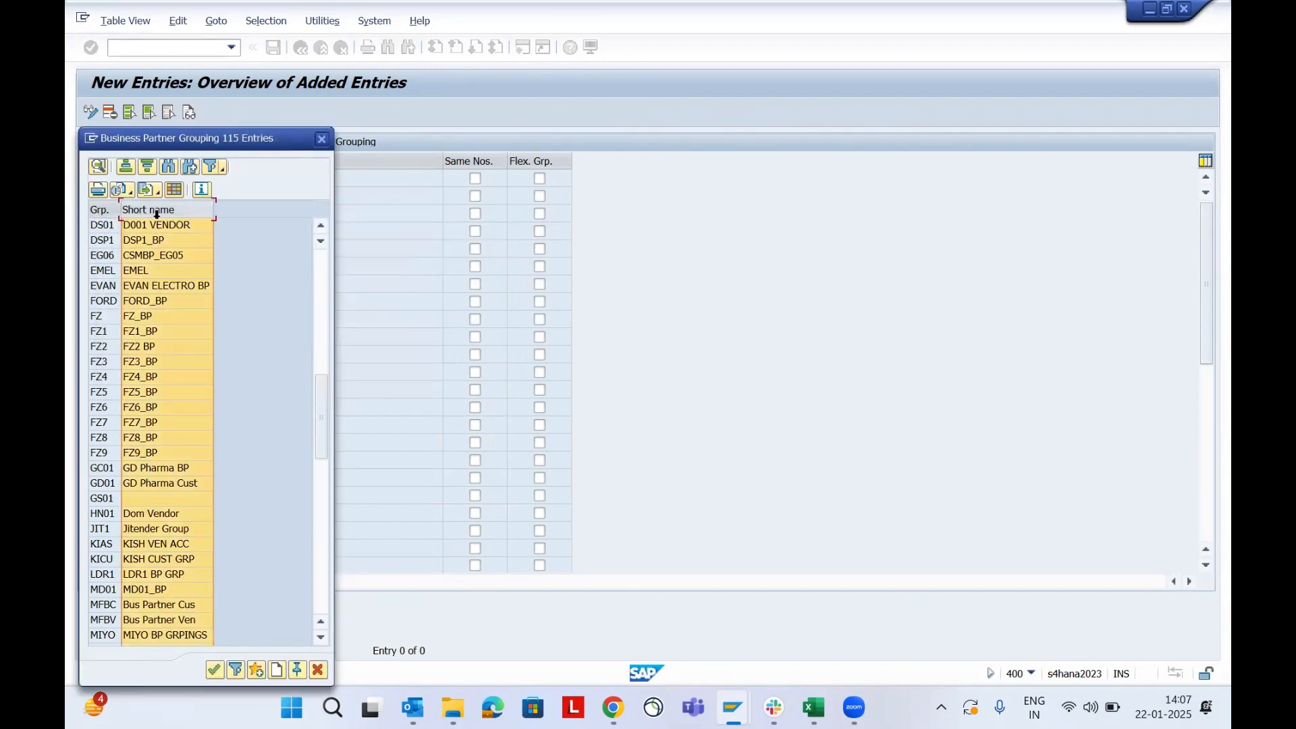
click(110, 227)
double_click(105, 230)
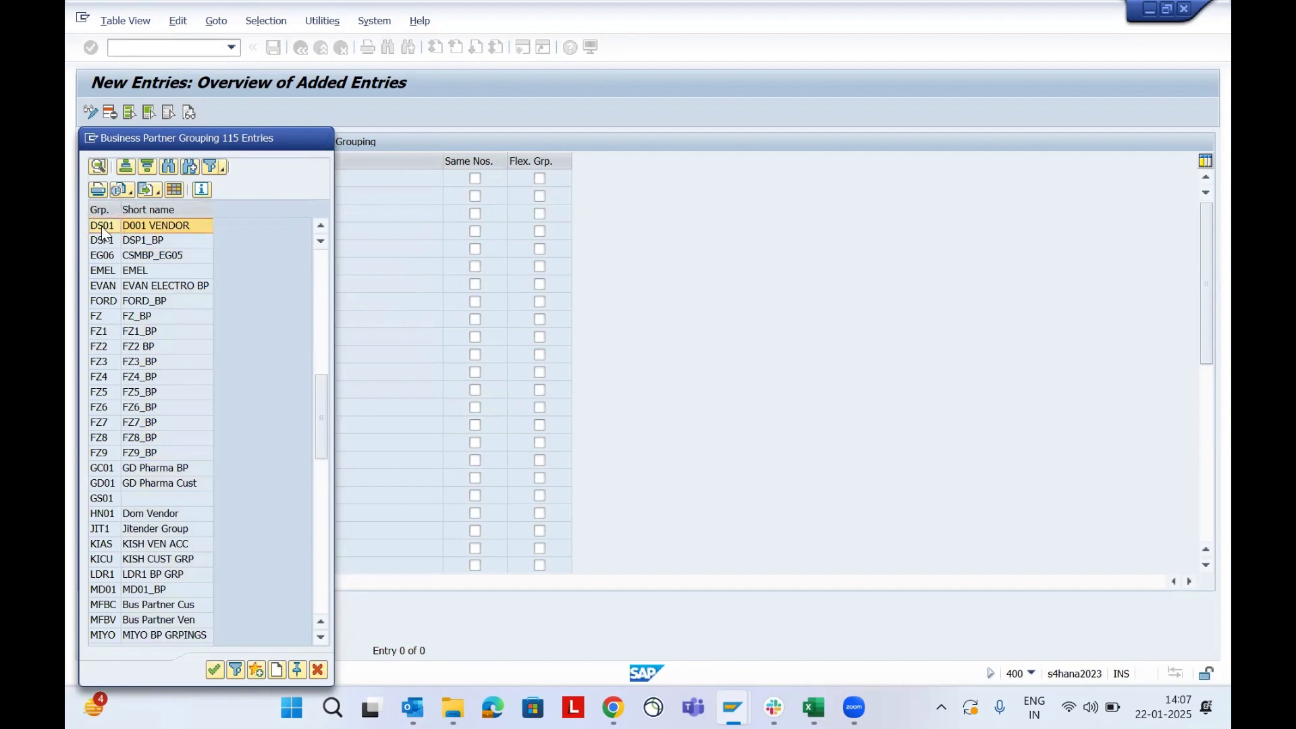
Assign account group ZDS2 to grouping DS01 and enable Same Nos. for the entry.
click(236, 177)
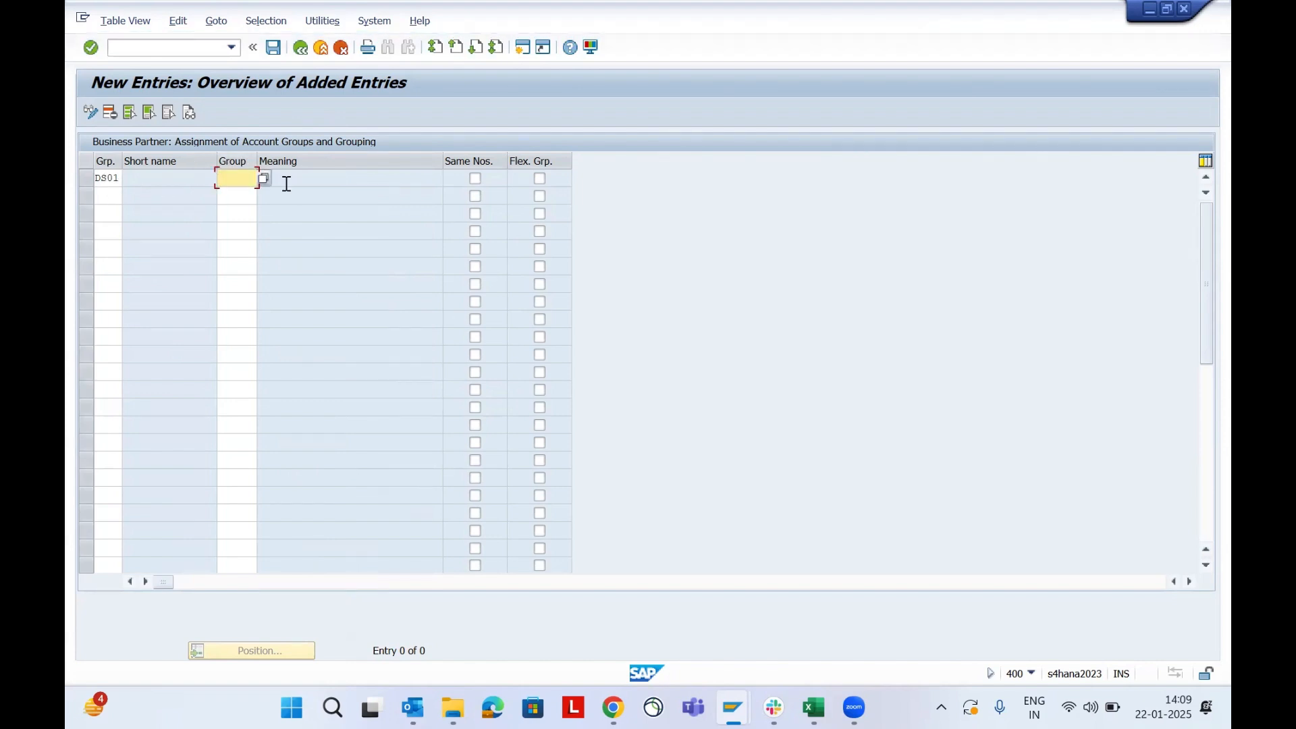
text(ZDS2)
key(Return)
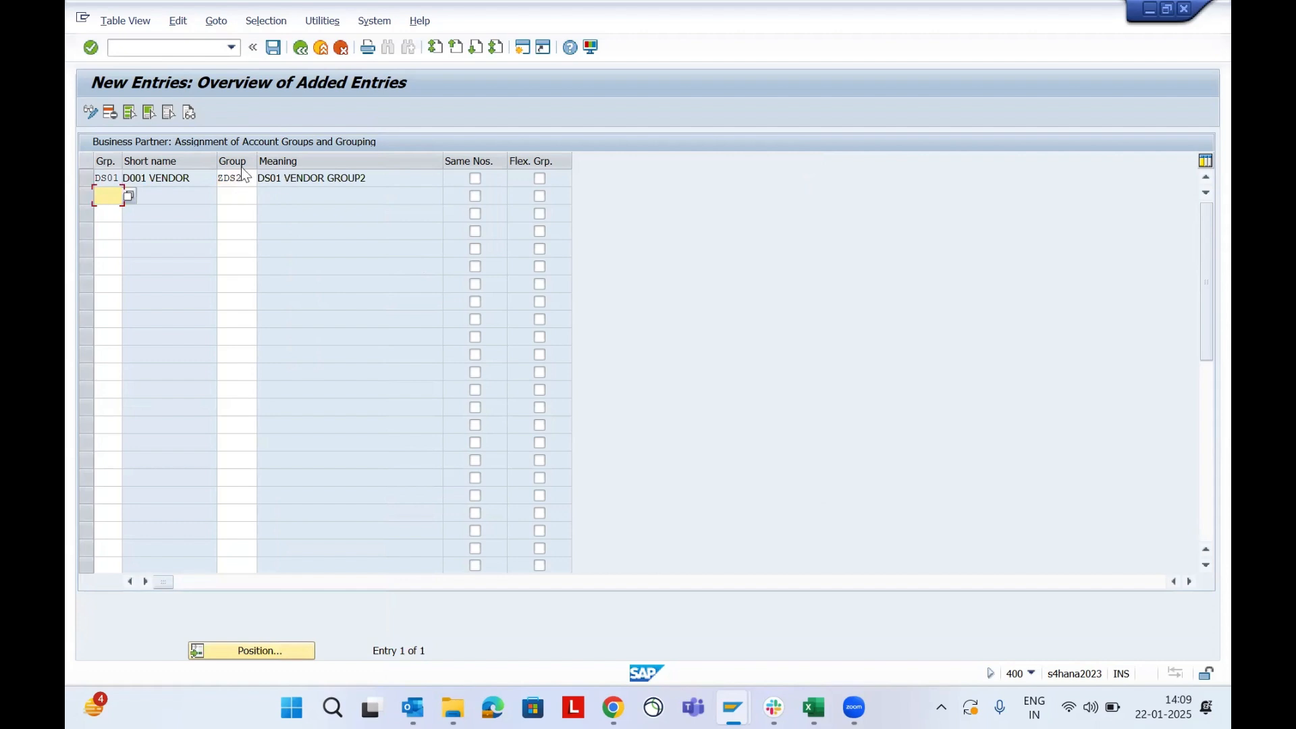
click(394, 179)
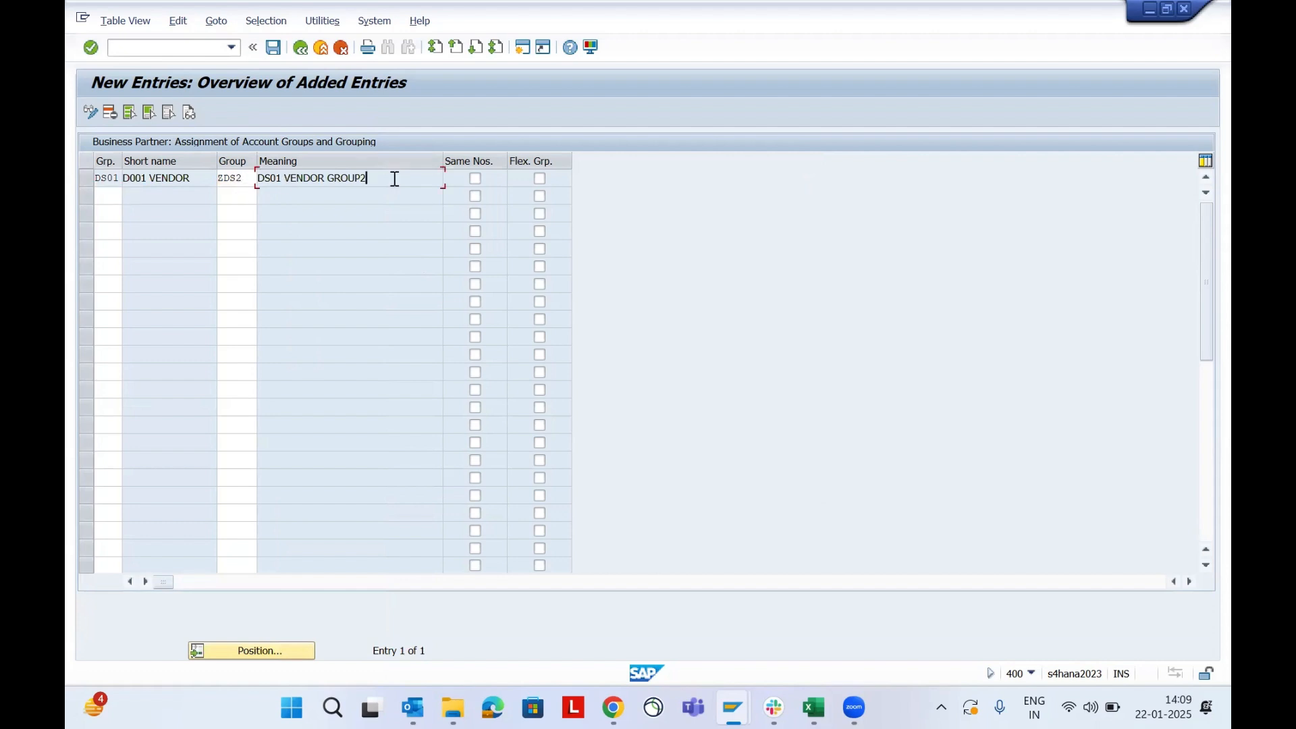
click(475, 179)
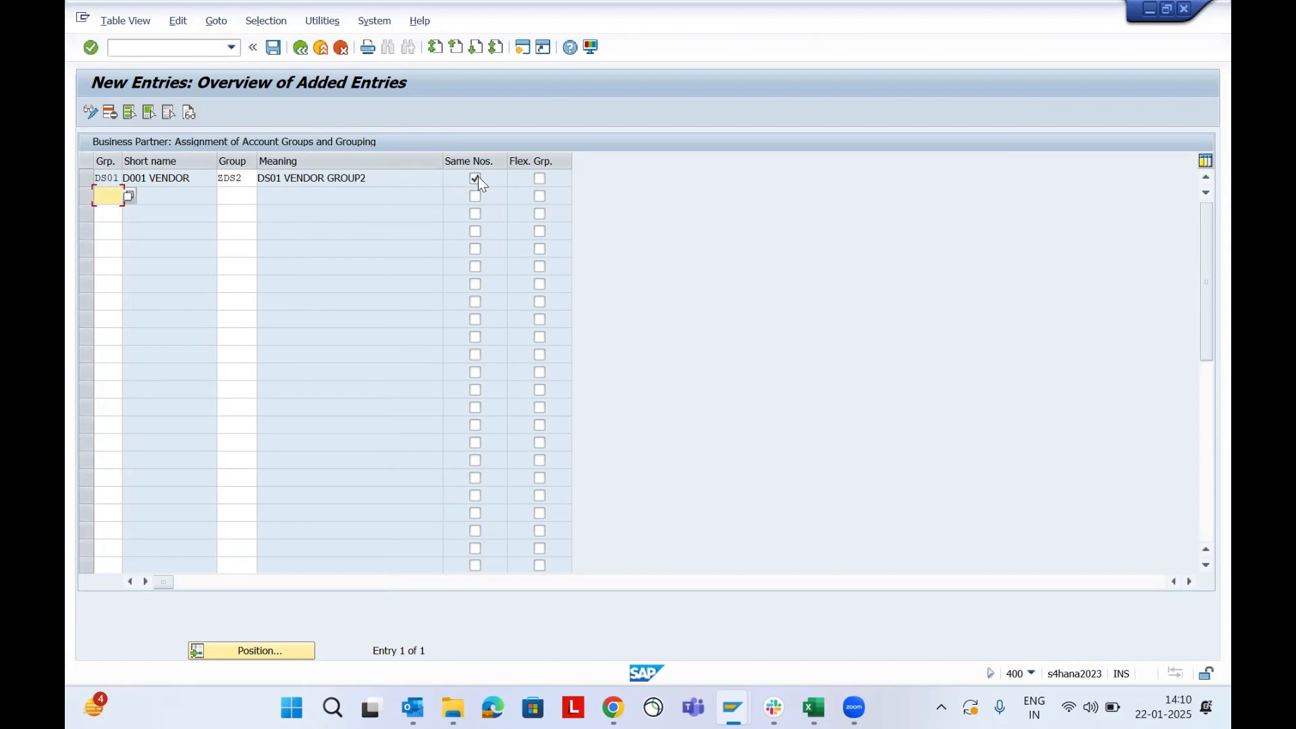
Save the account group assignment in the proposed customizing request and return to the assignment overview.
click(273, 50)
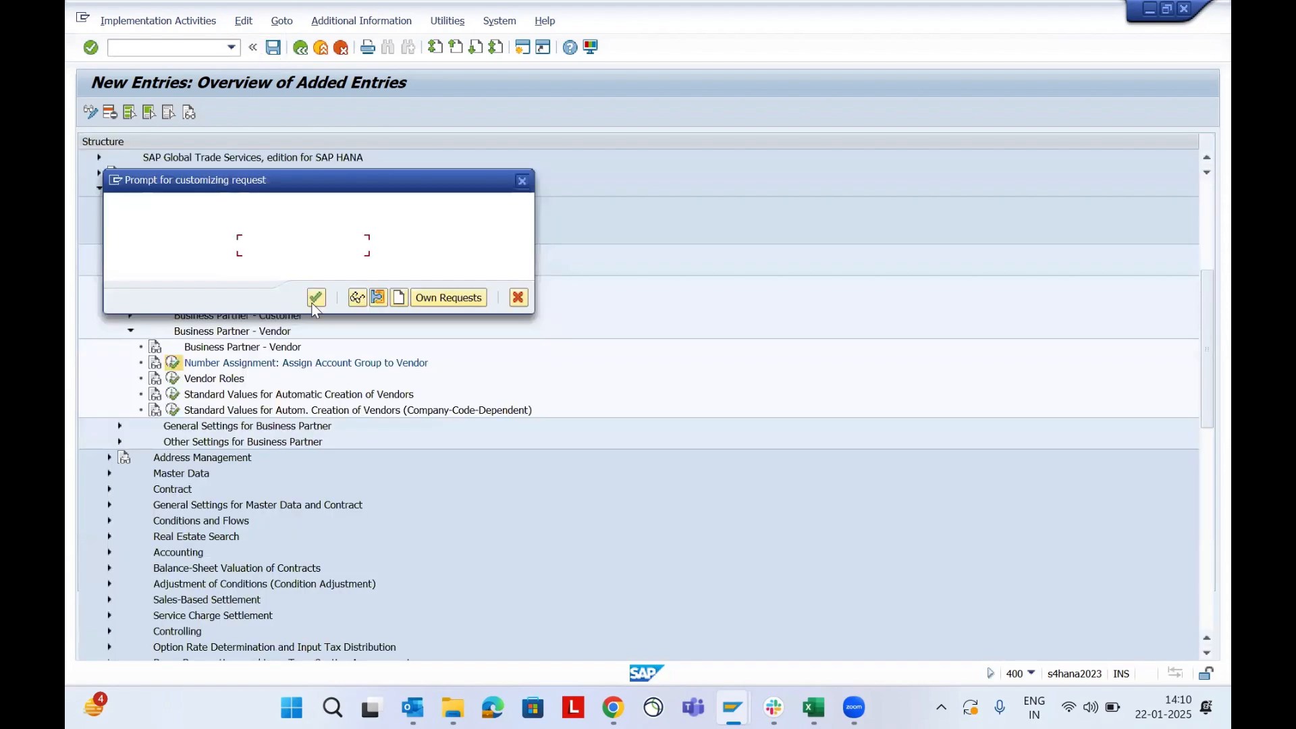
click(317, 302)
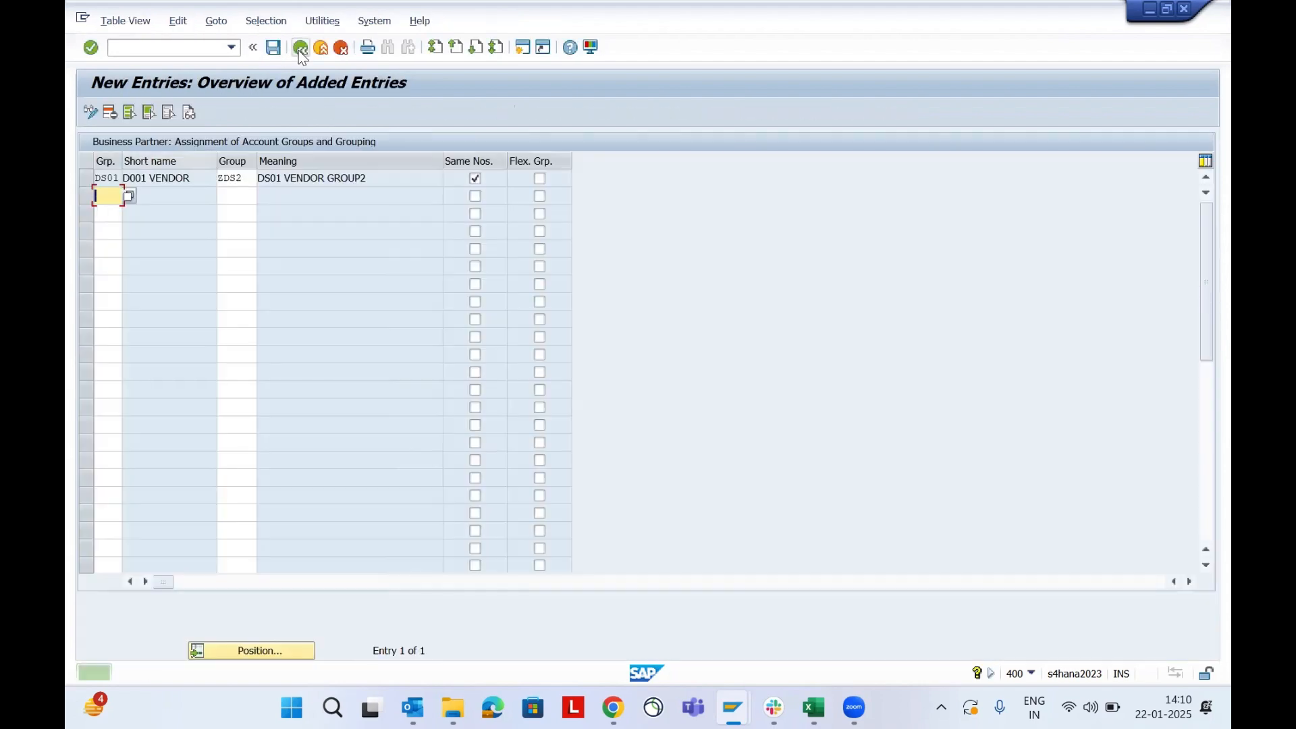
click(299, 51)
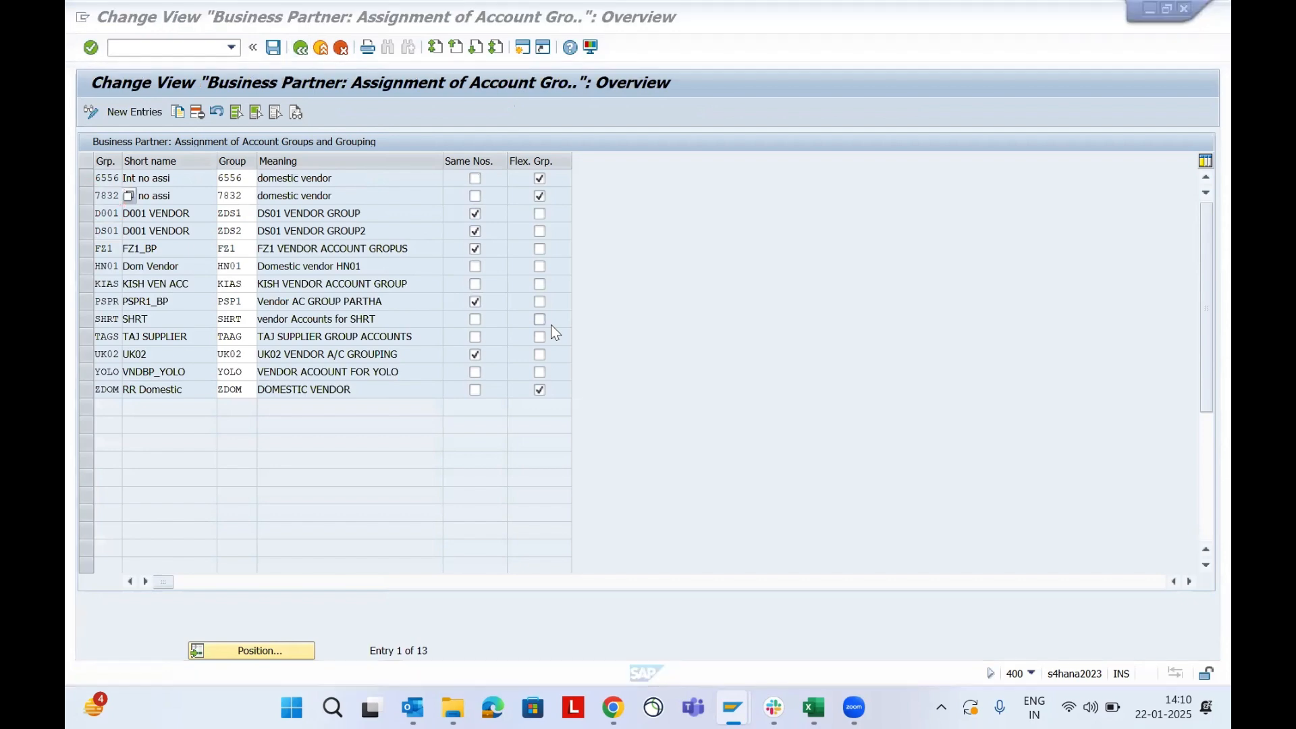
Review the ECC/S4HANA and S4HANA step lists in the Excel workbook, and switch back to SAP.
key(alt+Tab)
click(181, 267)
drag(185, 292, 196, 315)
drag(195, 382, 194, 425)
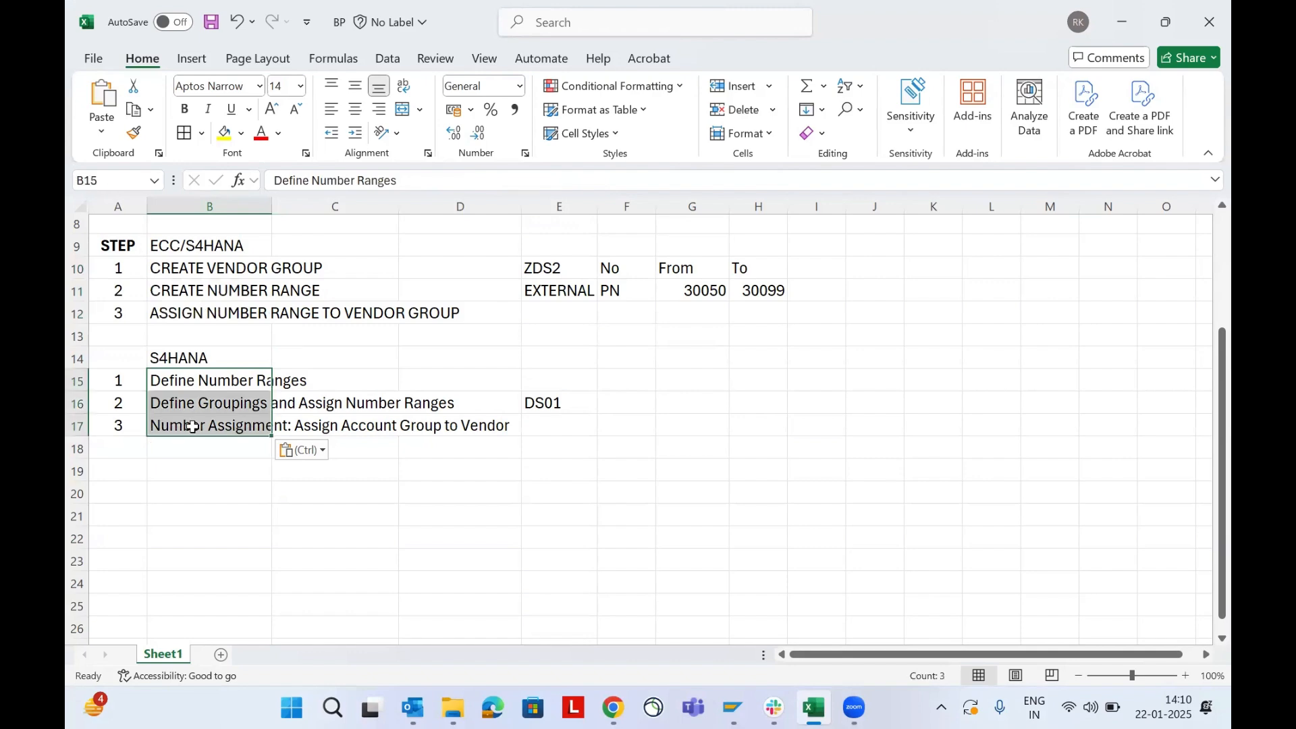
click(535, 428)
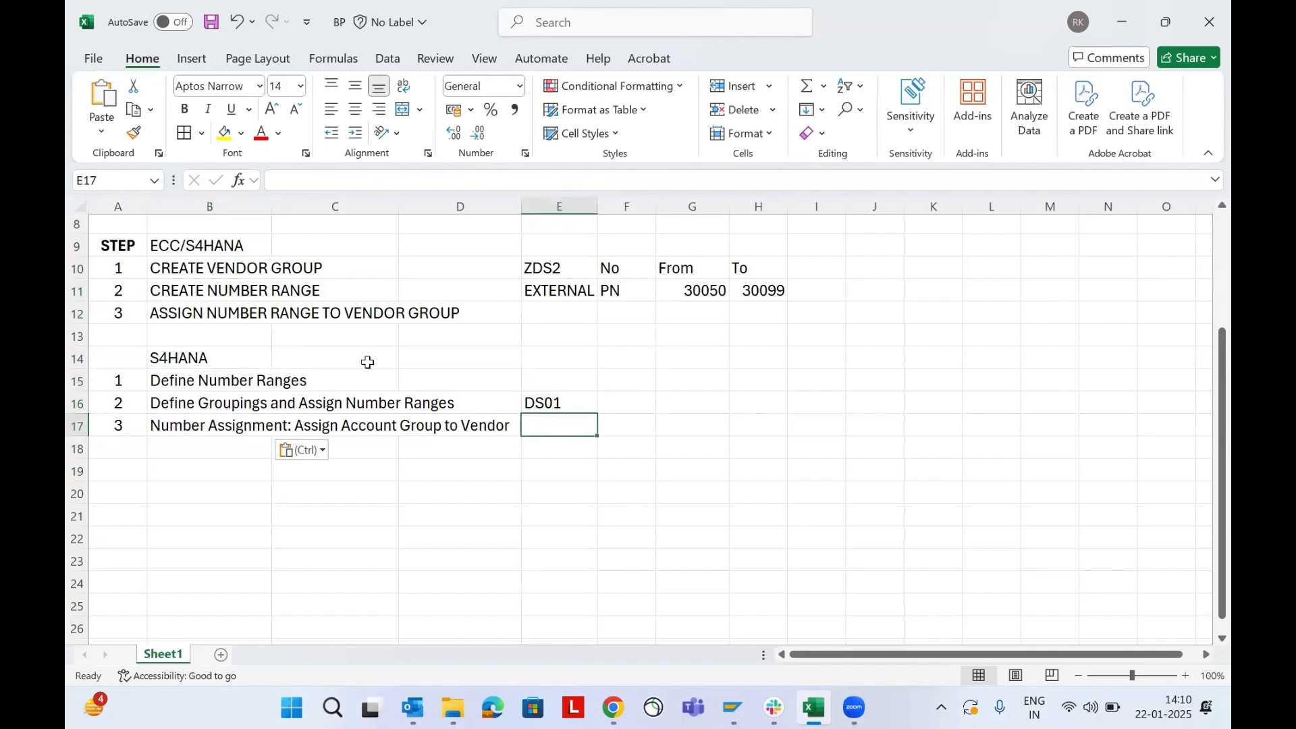
key(alt+Tab)
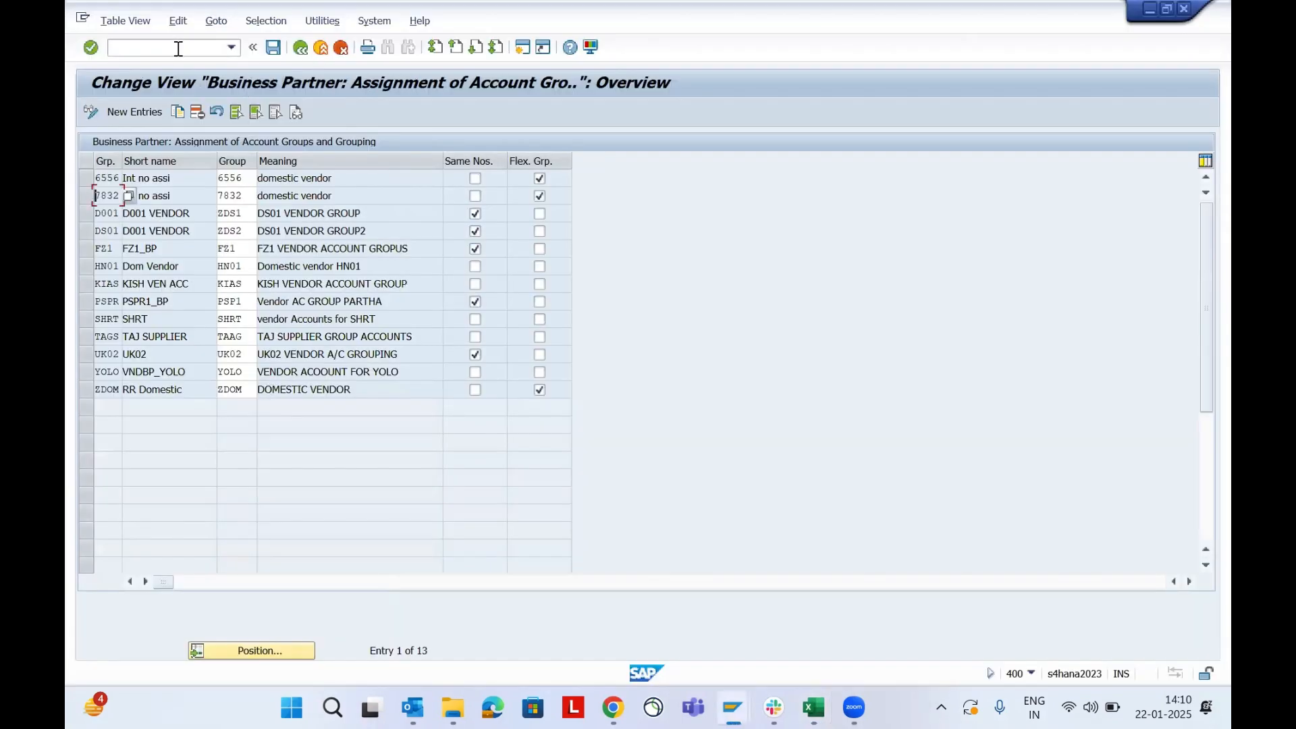
Leave the account group assignment and the customizing structure, and return to SAP Easy Access.
key(F3)
click(178, 48)
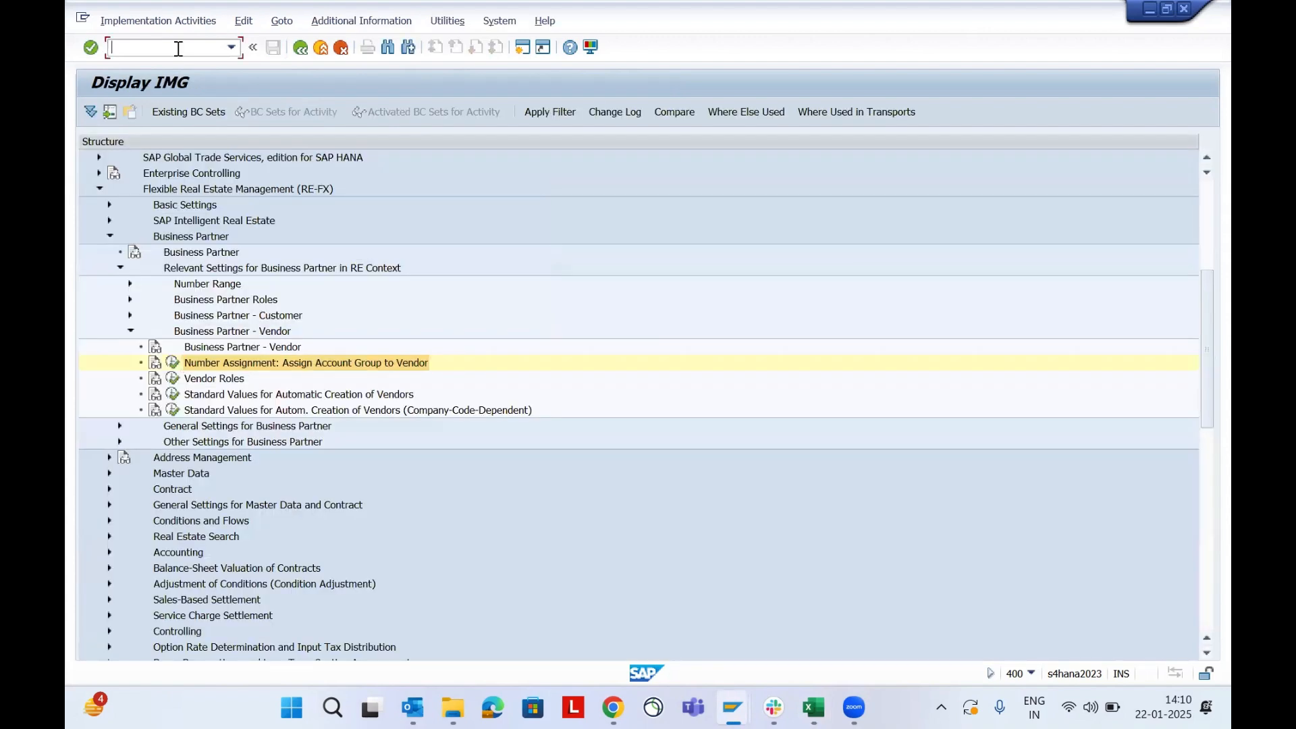
text(/n)
key(Return)
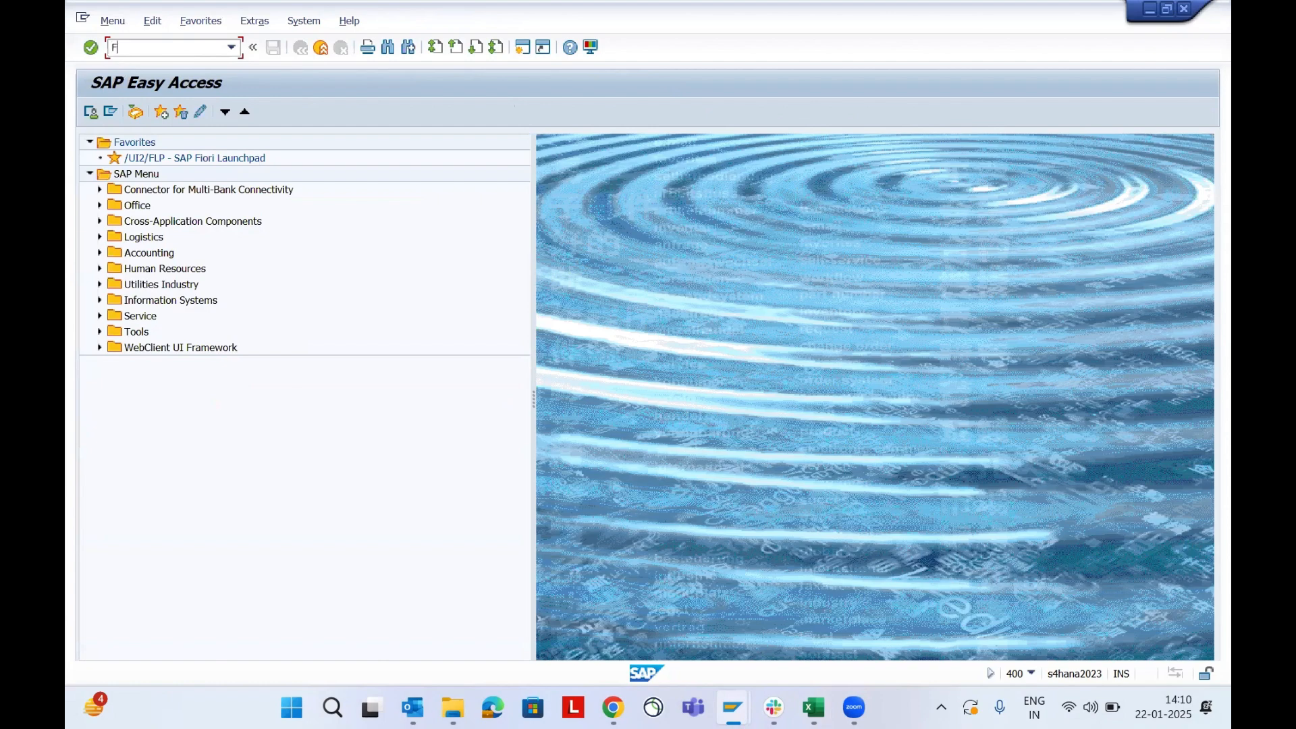
Try transaction FK01 for vendor creation with an Organization as the business partner category, and leave the form without saving.
text(FK01)
key(Return)
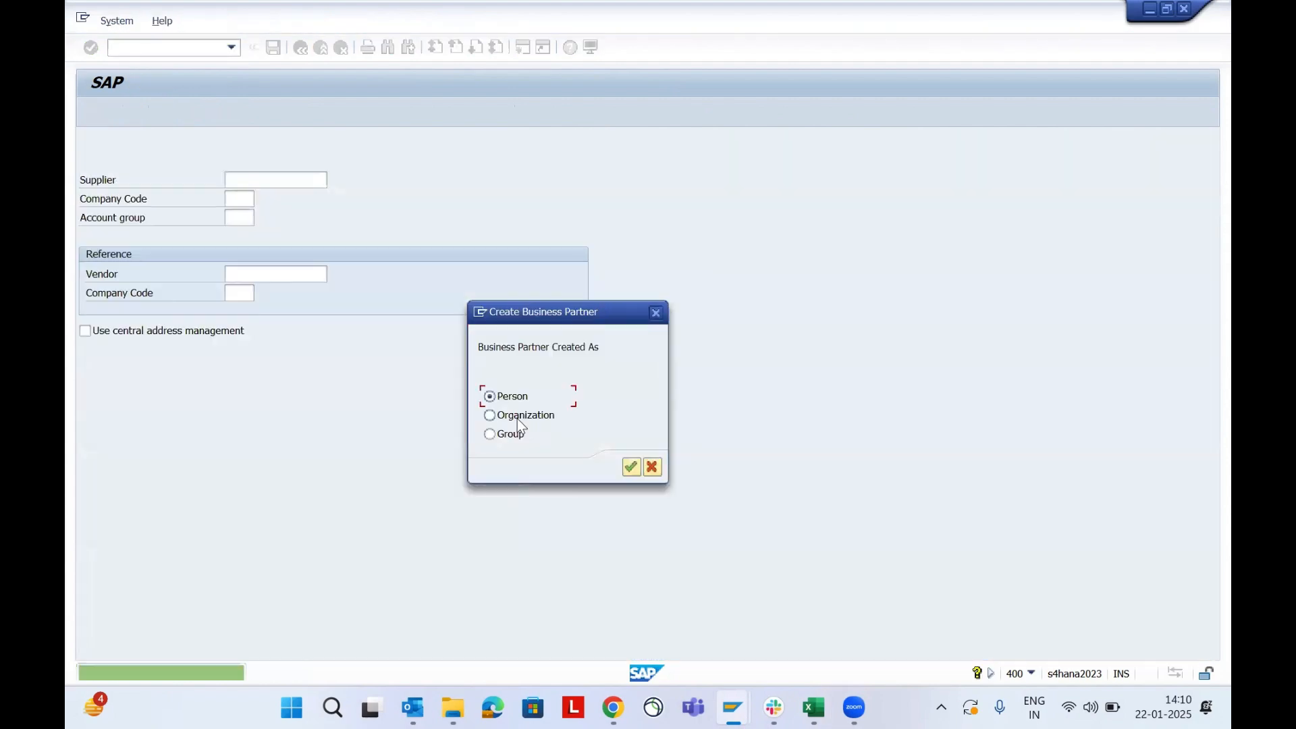
click(517, 418)
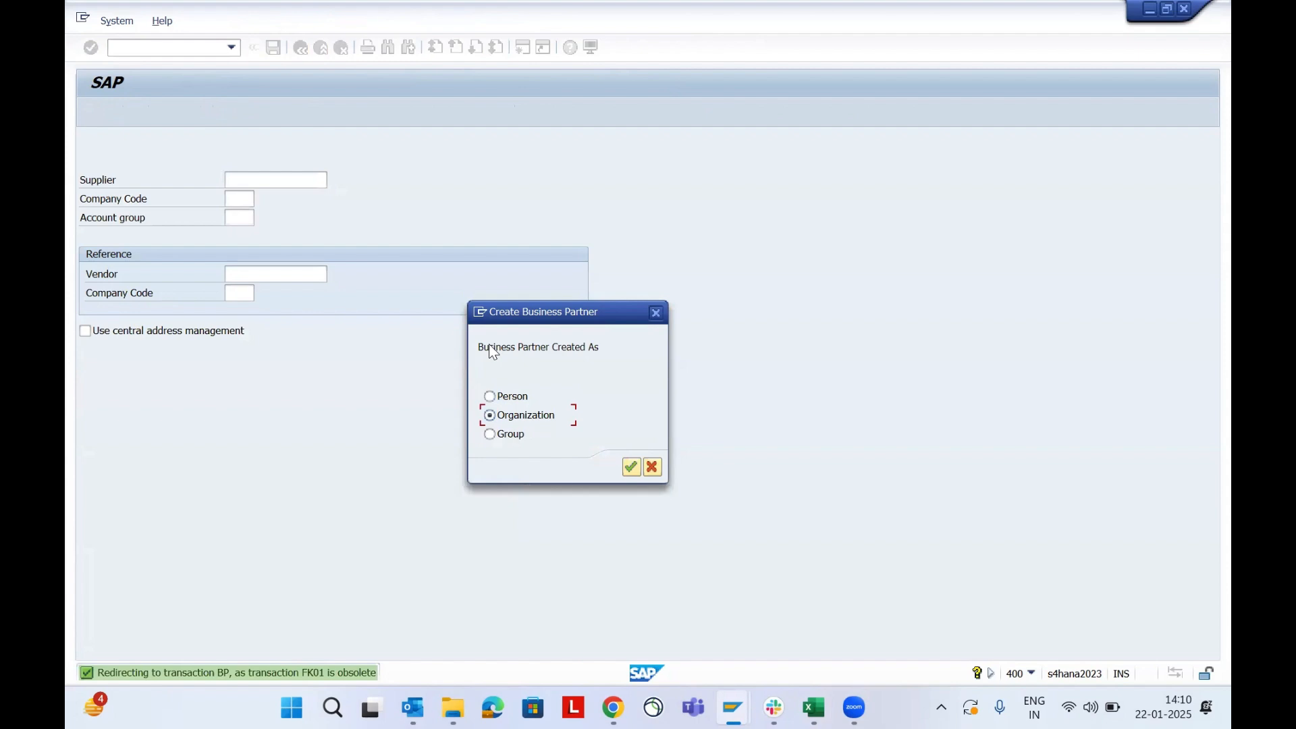
click(630, 465)
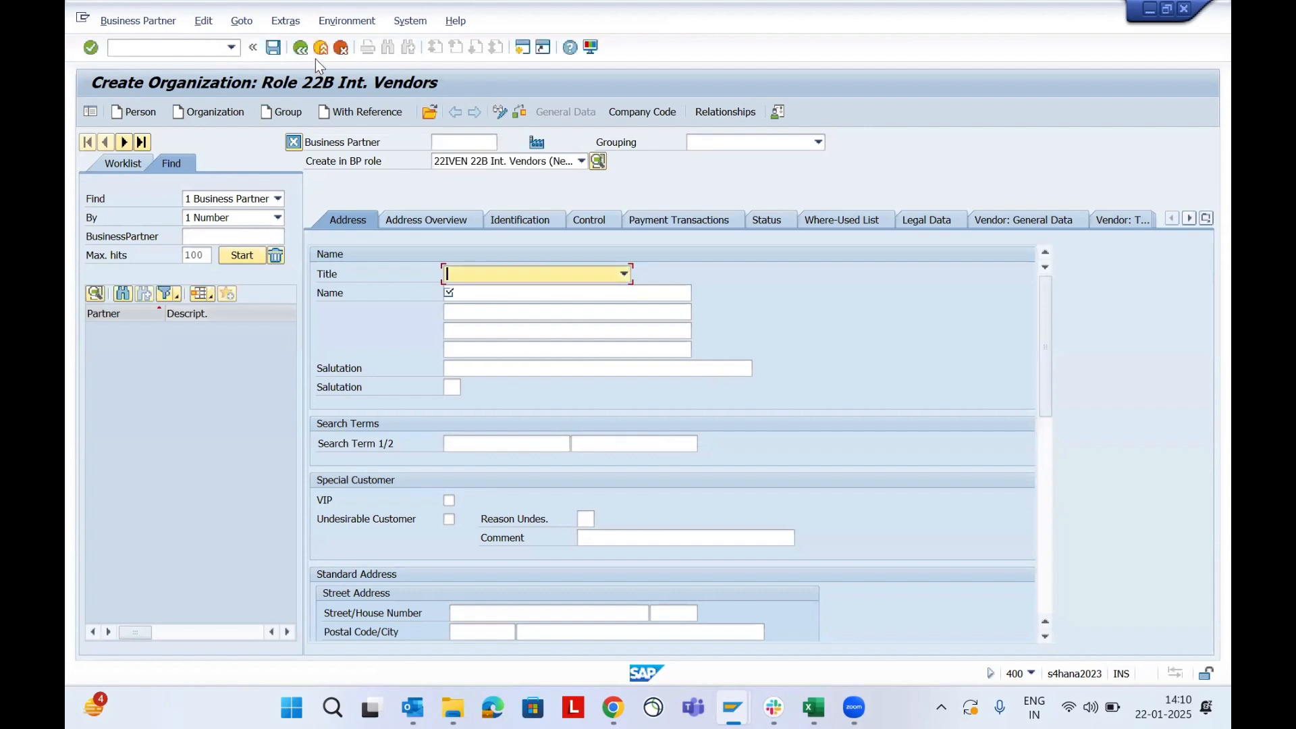
click(316, 58)
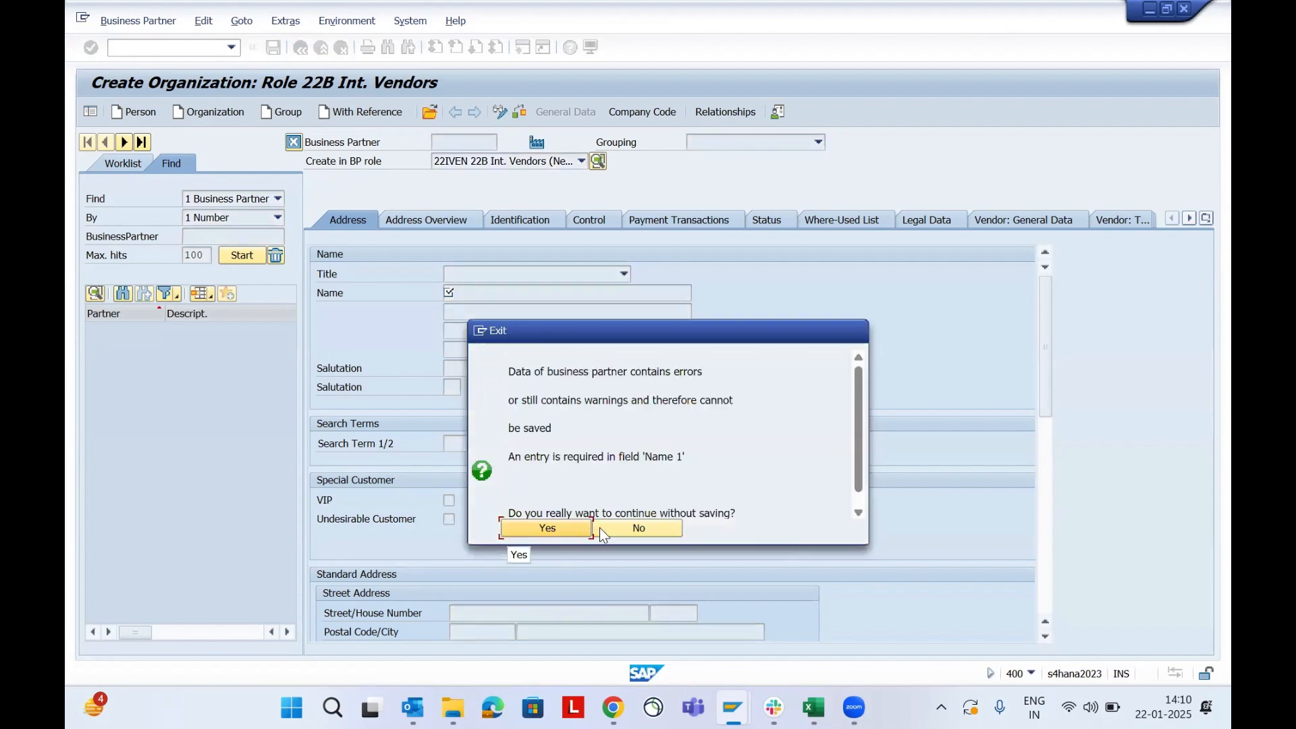
click(561, 533)
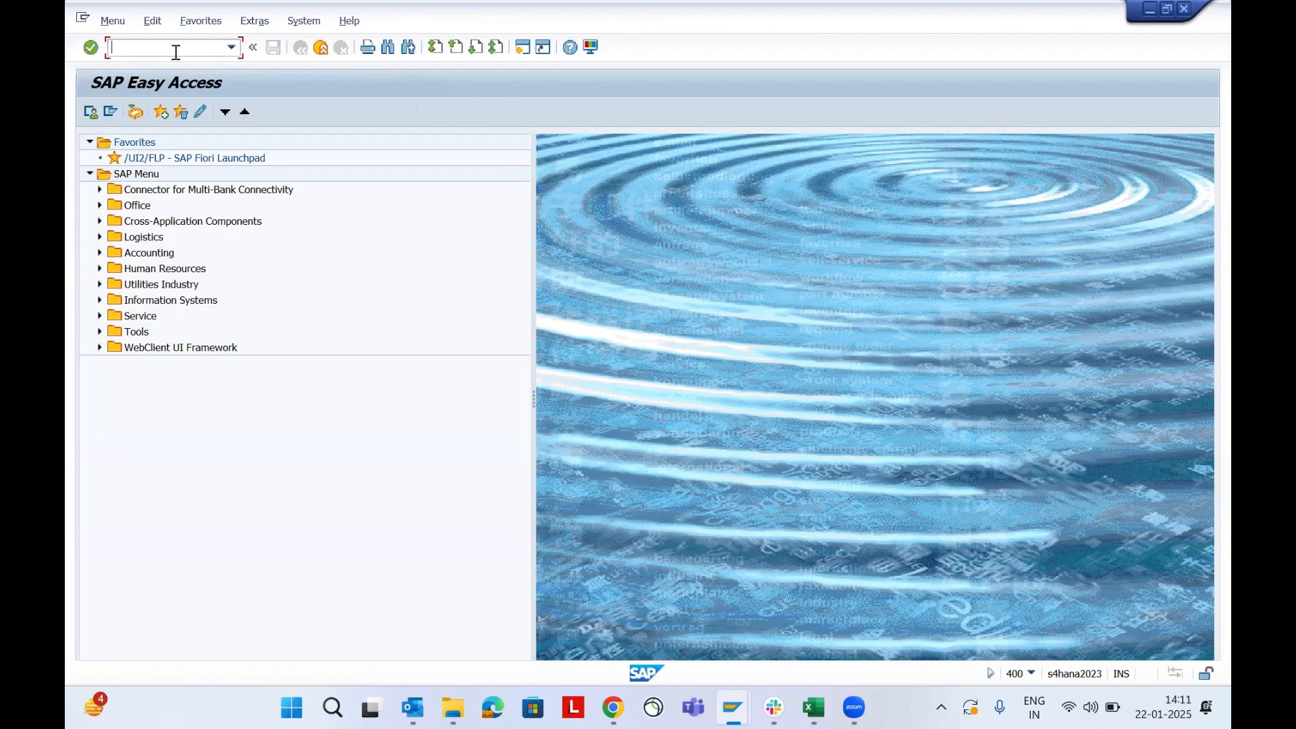
Run transaction BP and start creating a business partner as an Organization.
text(BP)
key(Return)
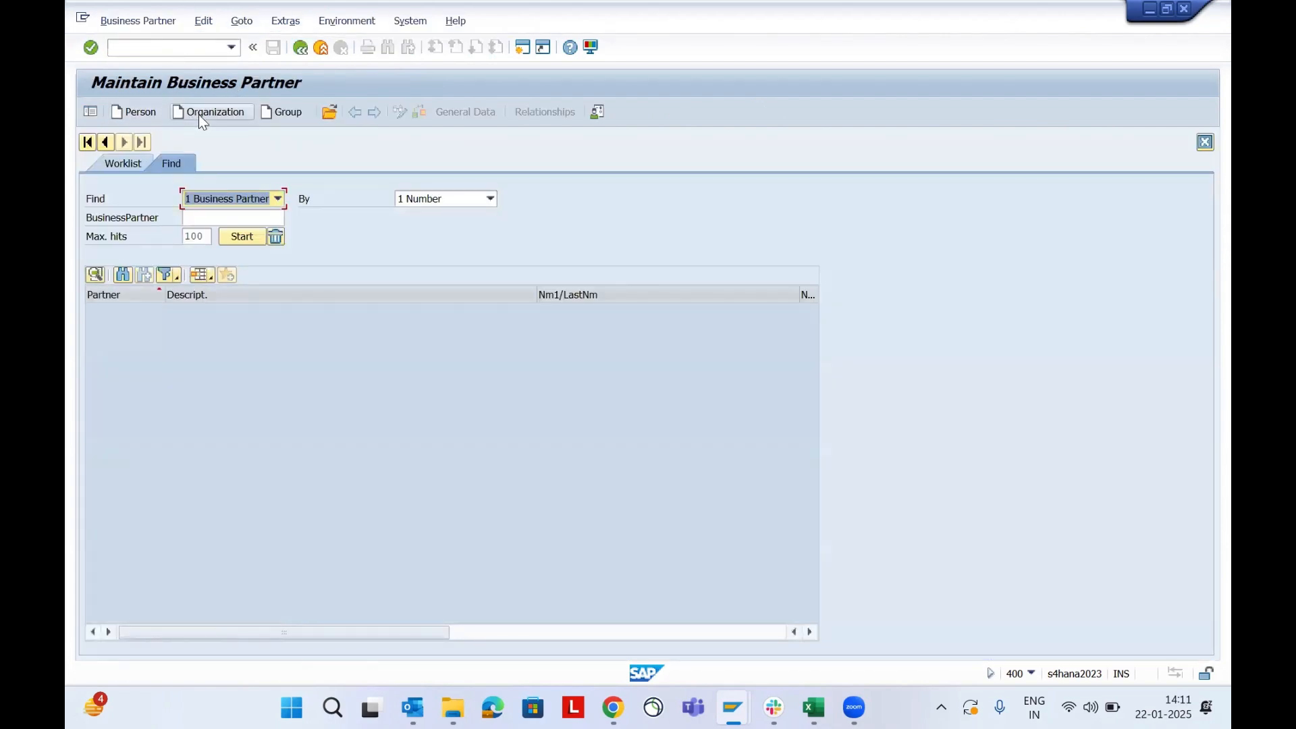
click(215, 113)
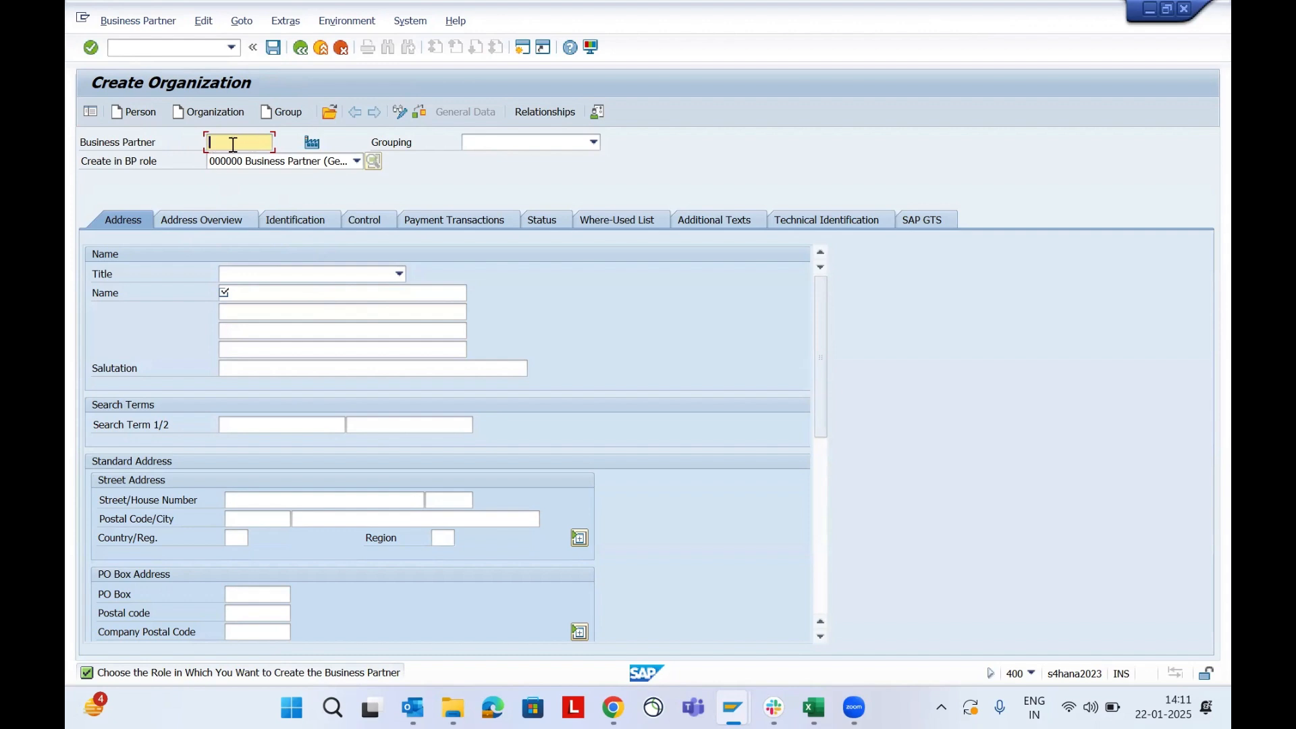
Check the Define Number Ranges row among the S4HANA steps in the Excel workbook, and return to SAP.
click(813, 706)
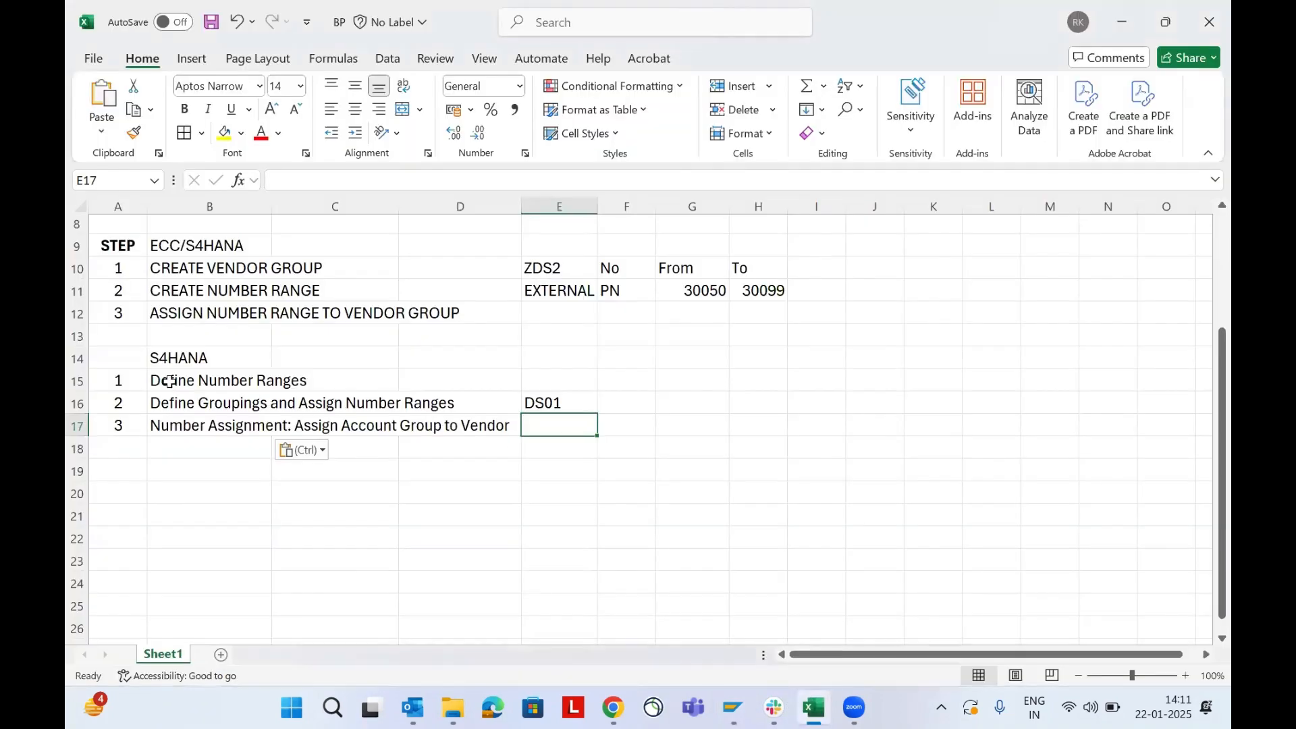
drag(162, 380, 546, 374)
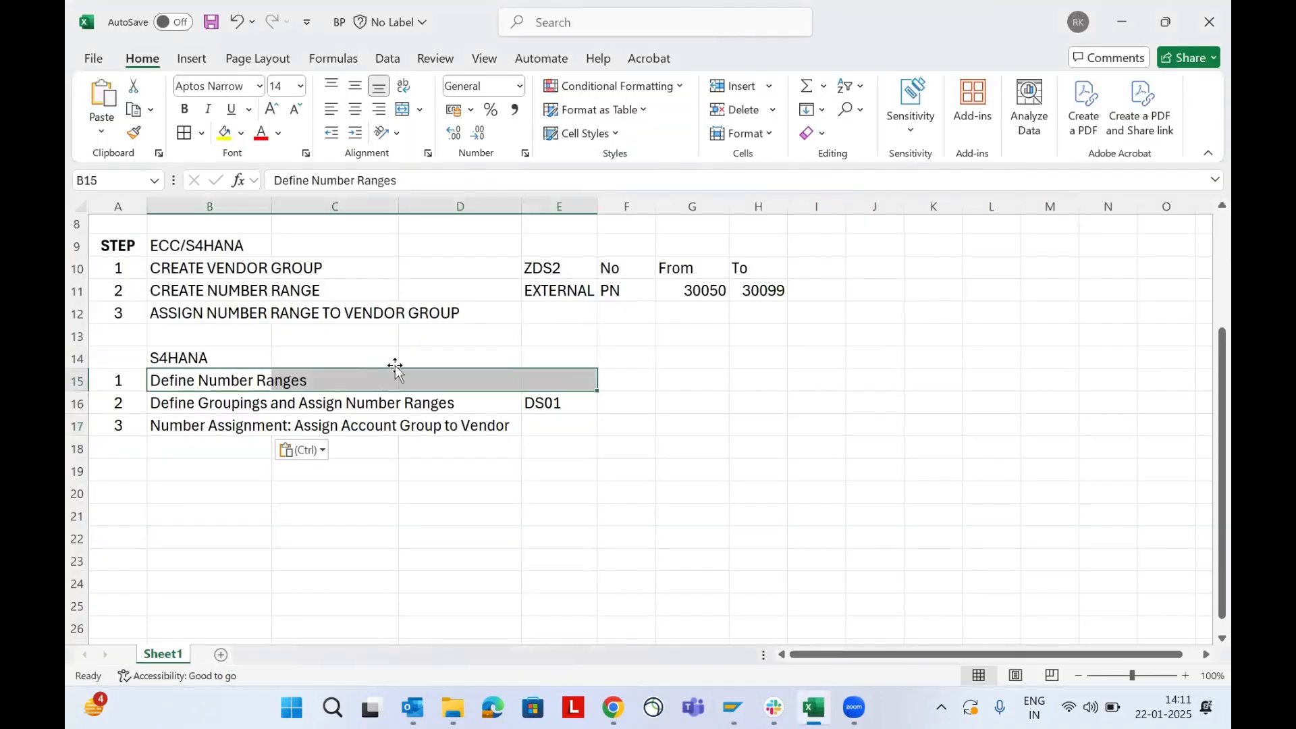
click(1122, 20)
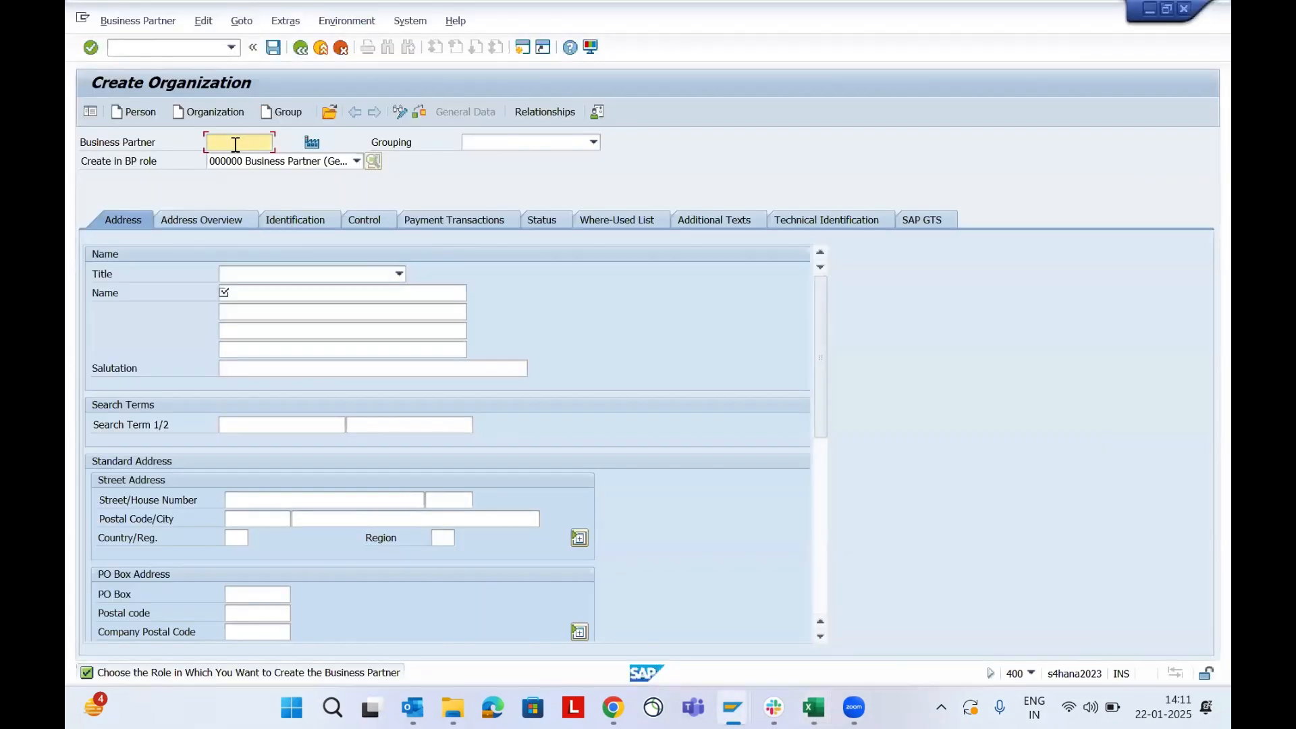
Set the new organization's grouping to DS01 D001 VENDOR1 and confirm the entry.
click(487, 144)
text(ds)
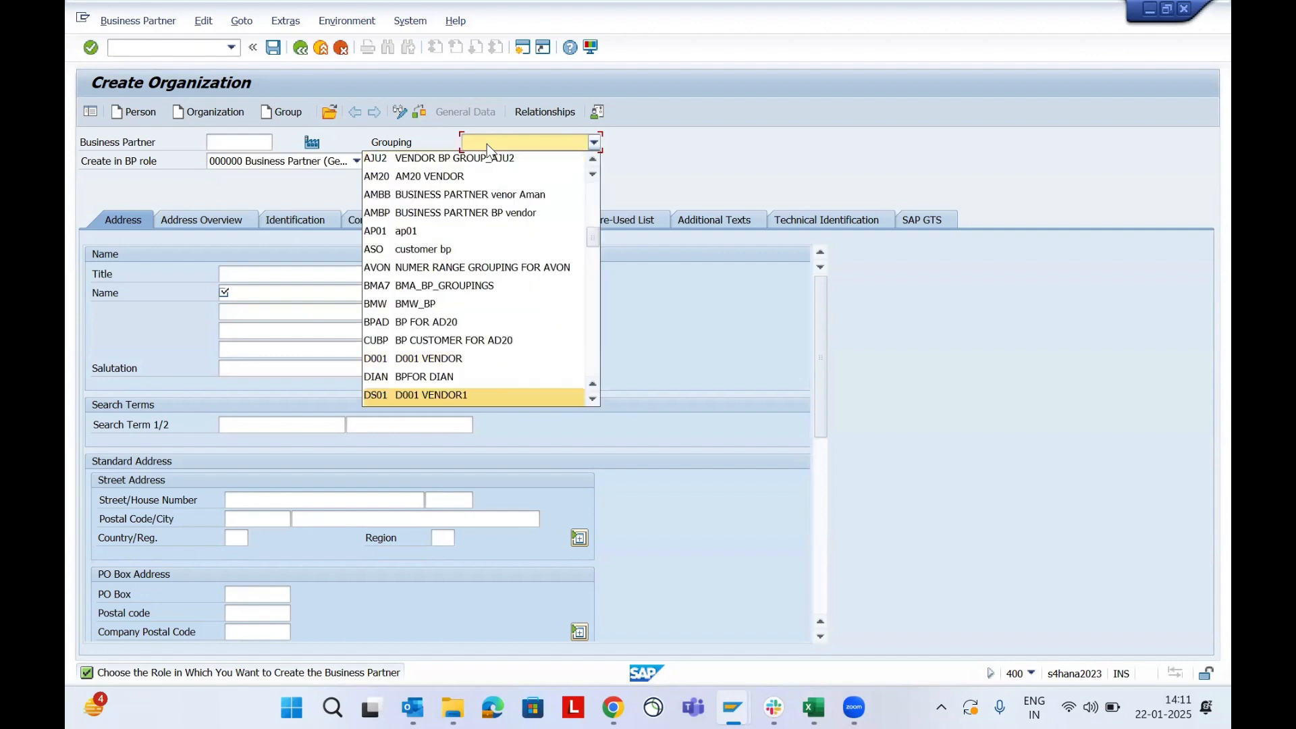
click(398, 396)
key(Return)
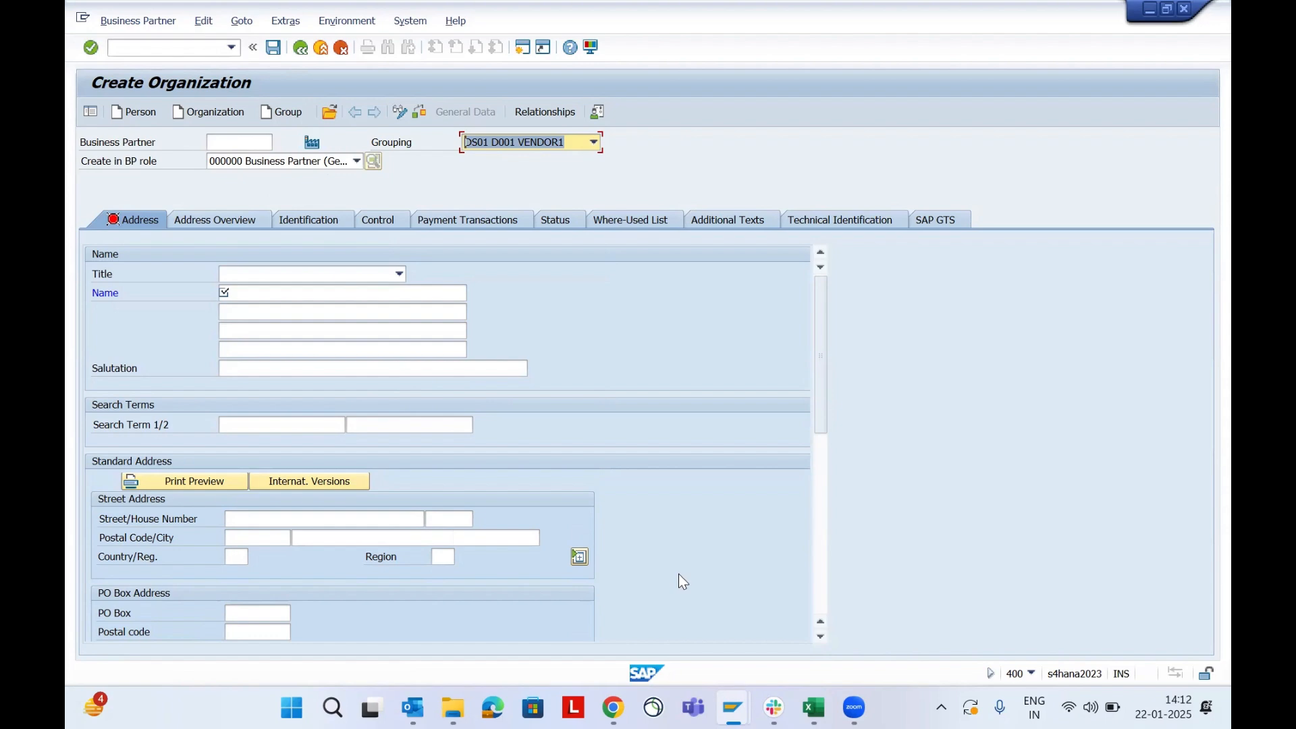
Review the customer and vendor transaction codes and their BP roles in the Excel workbook, and switch back to SAP.
click(813, 708)
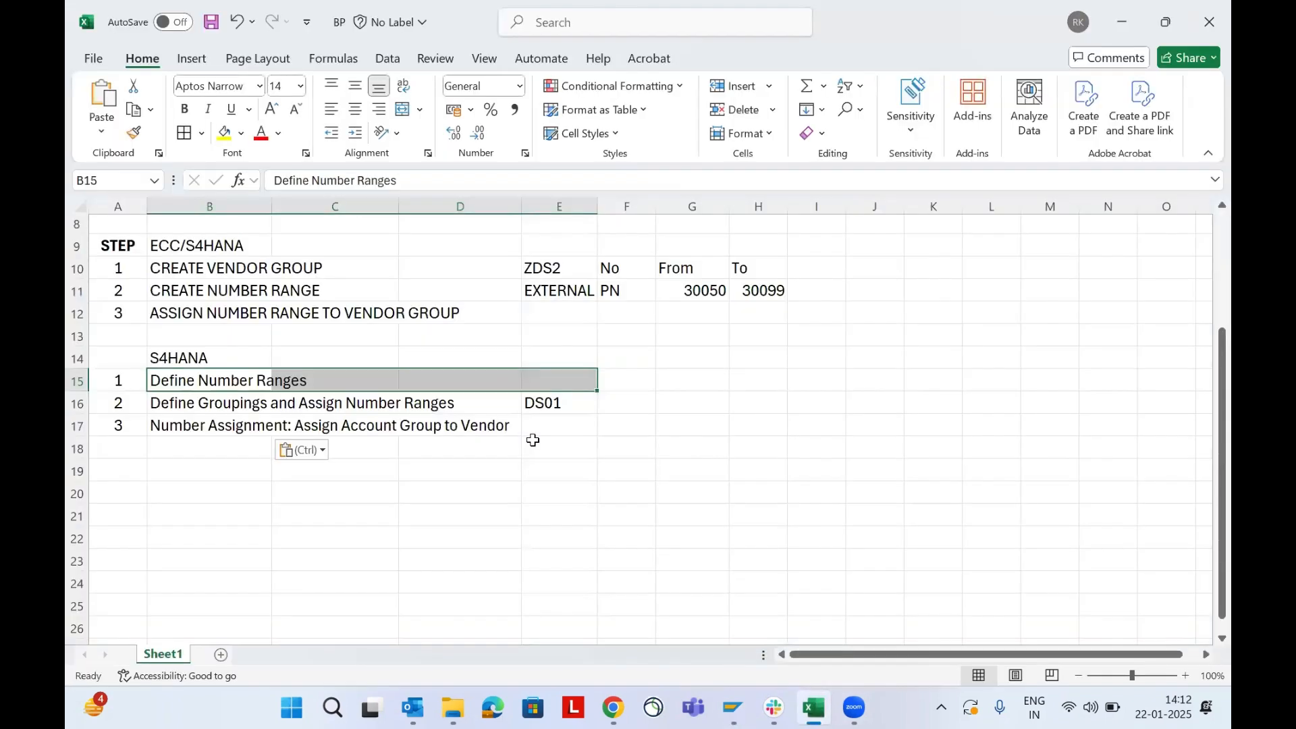
click(534, 440)
scroll(290, 389, up, 2)
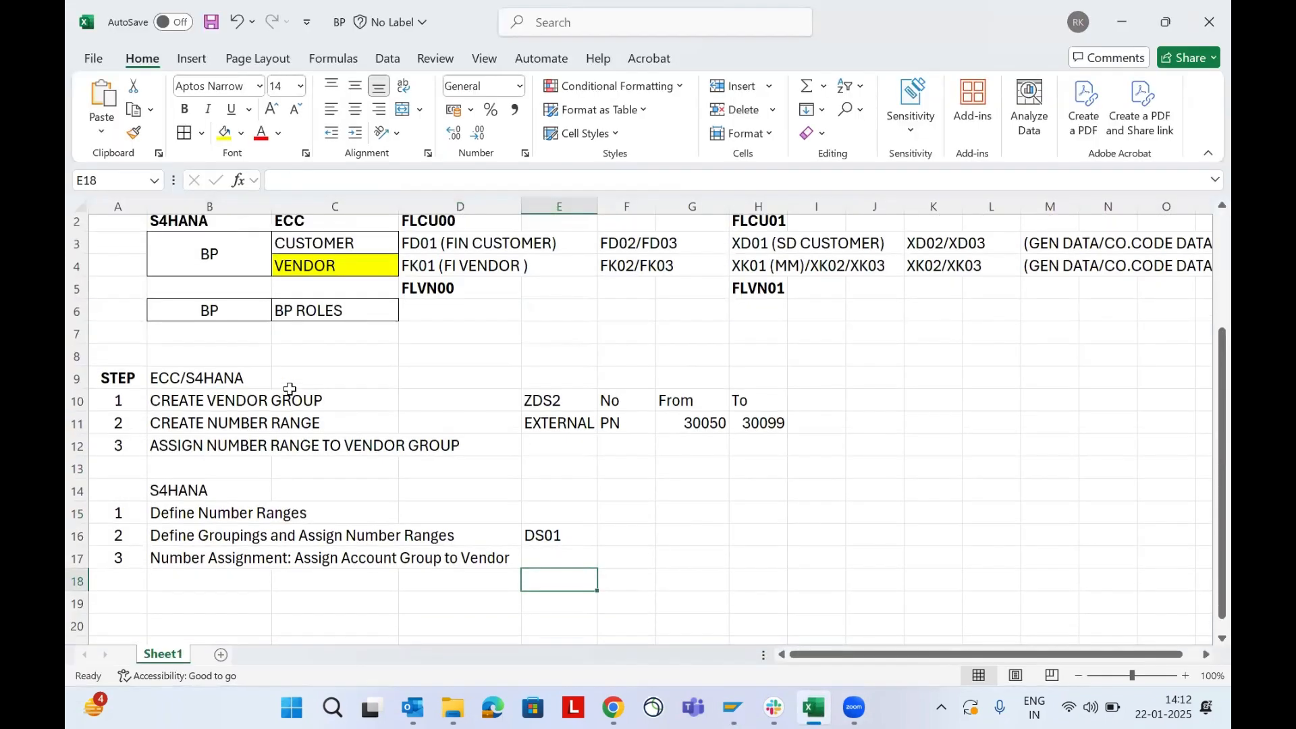
scroll(290, 389, up, 1)
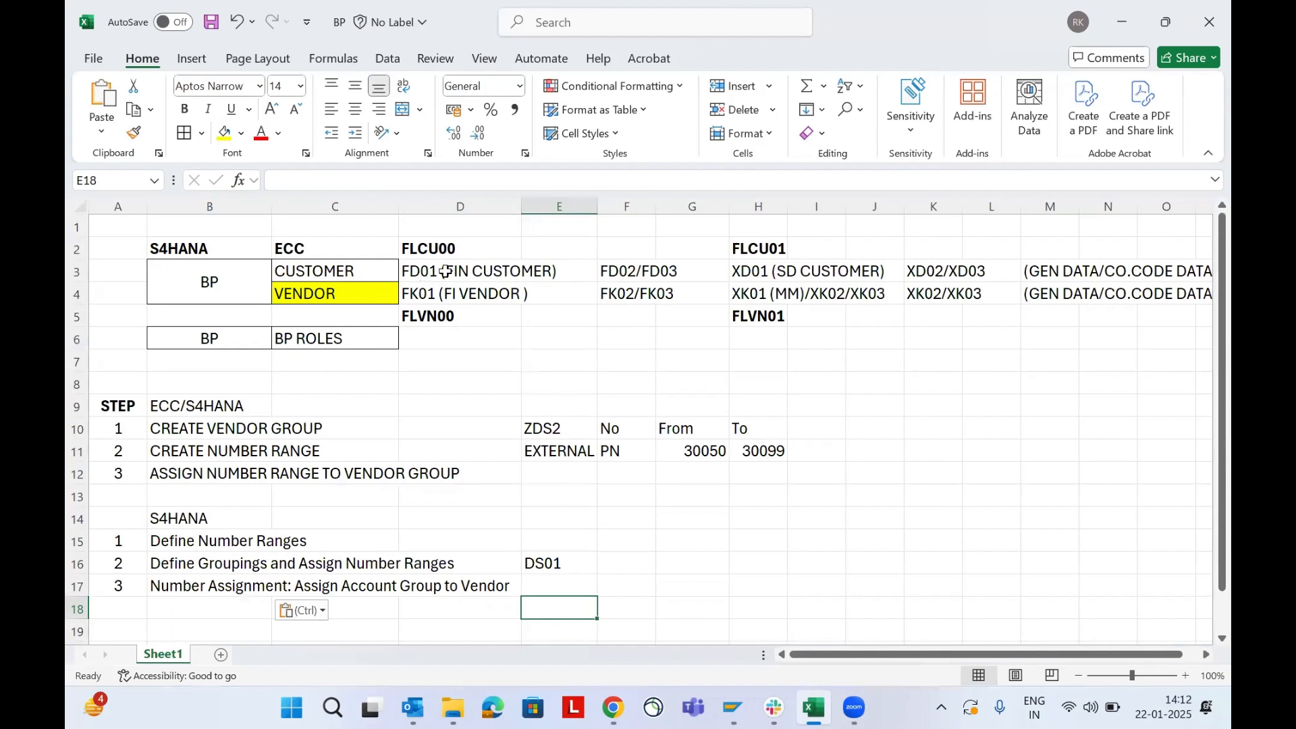
drag(444, 271, 555, 289)
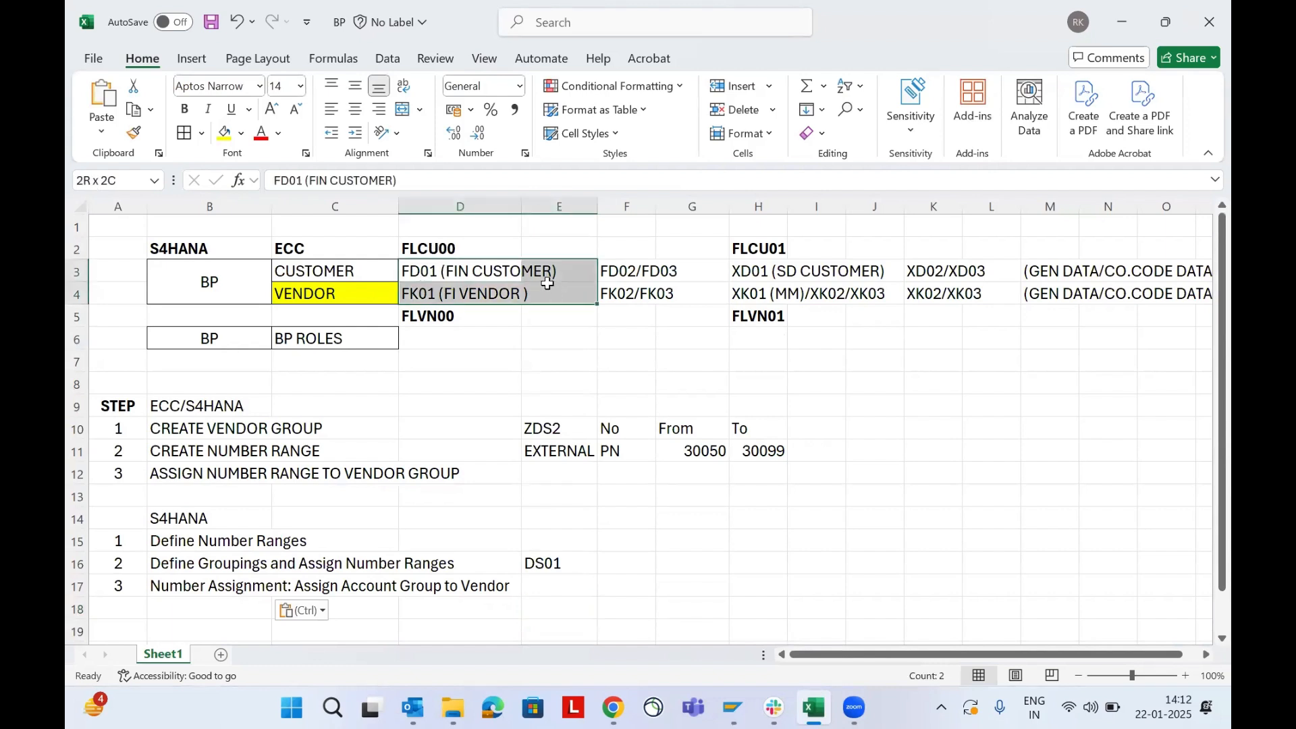
drag(746, 273, 933, 292)
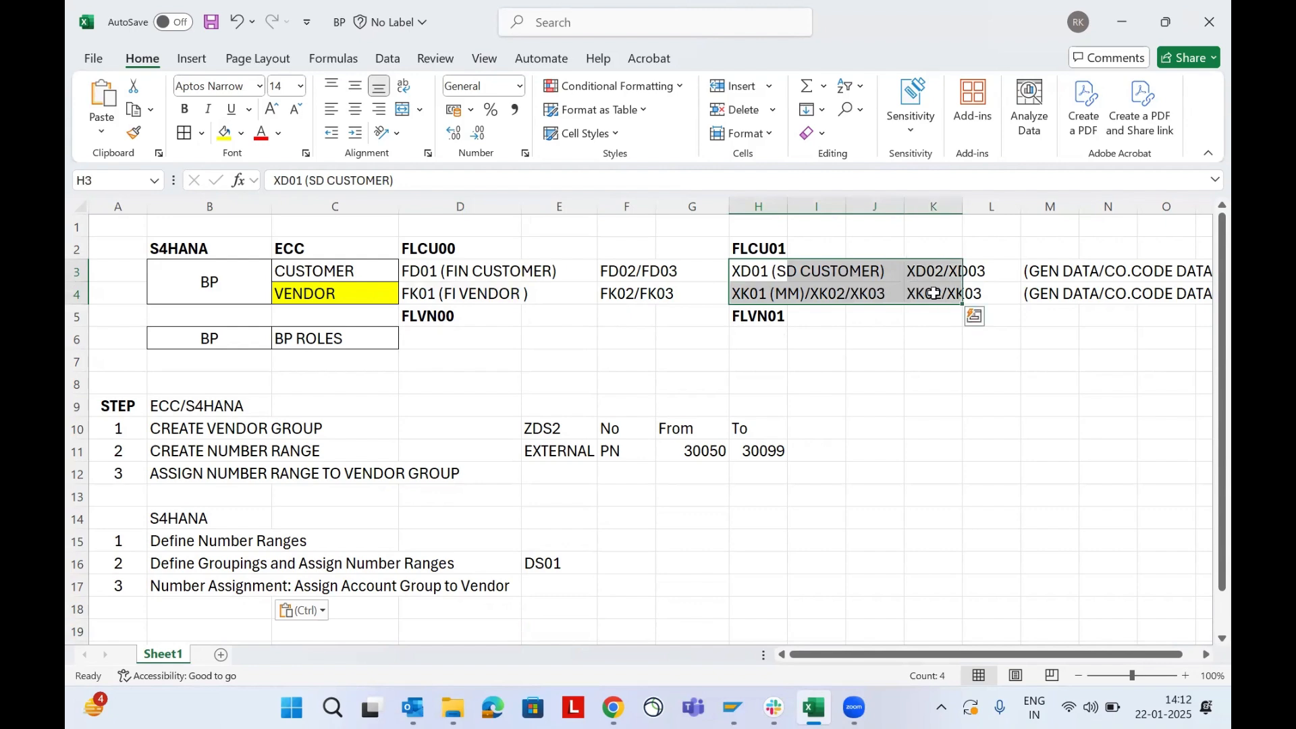
click(449, 253)
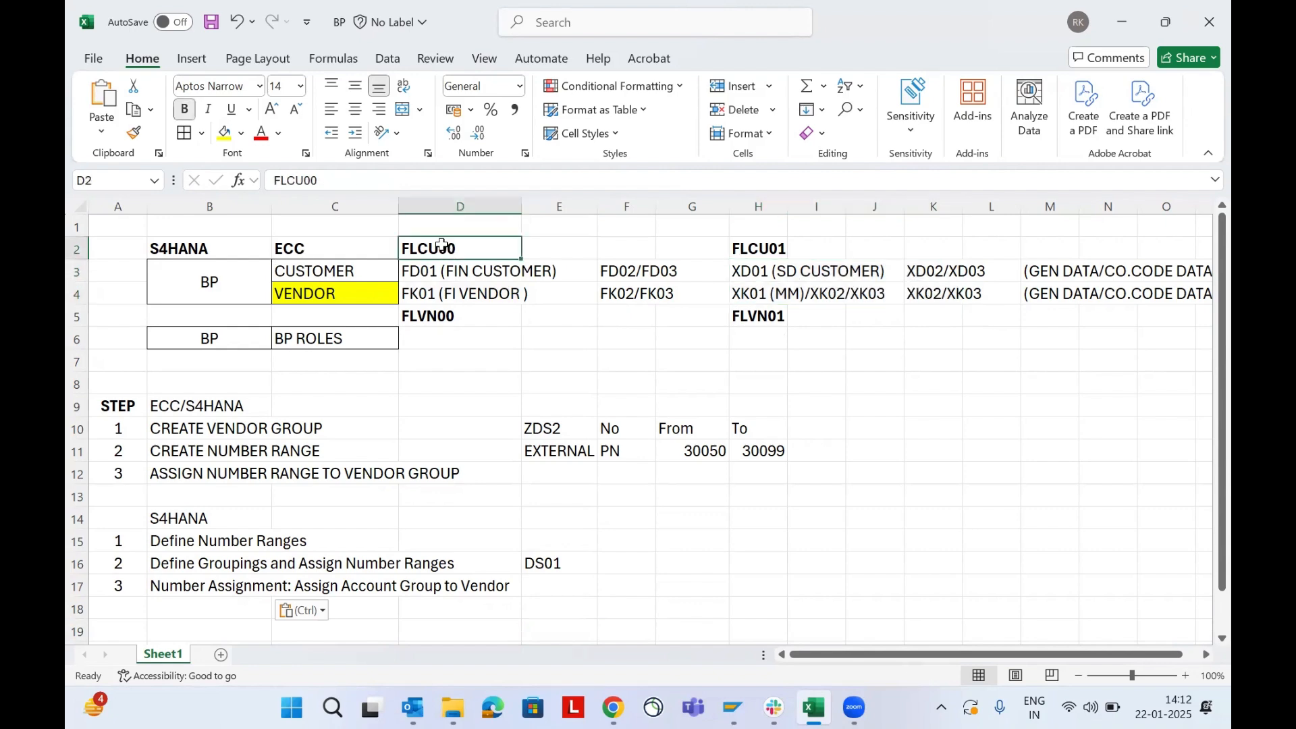
drag(435, 319, 935, 330)
click(427, 320)
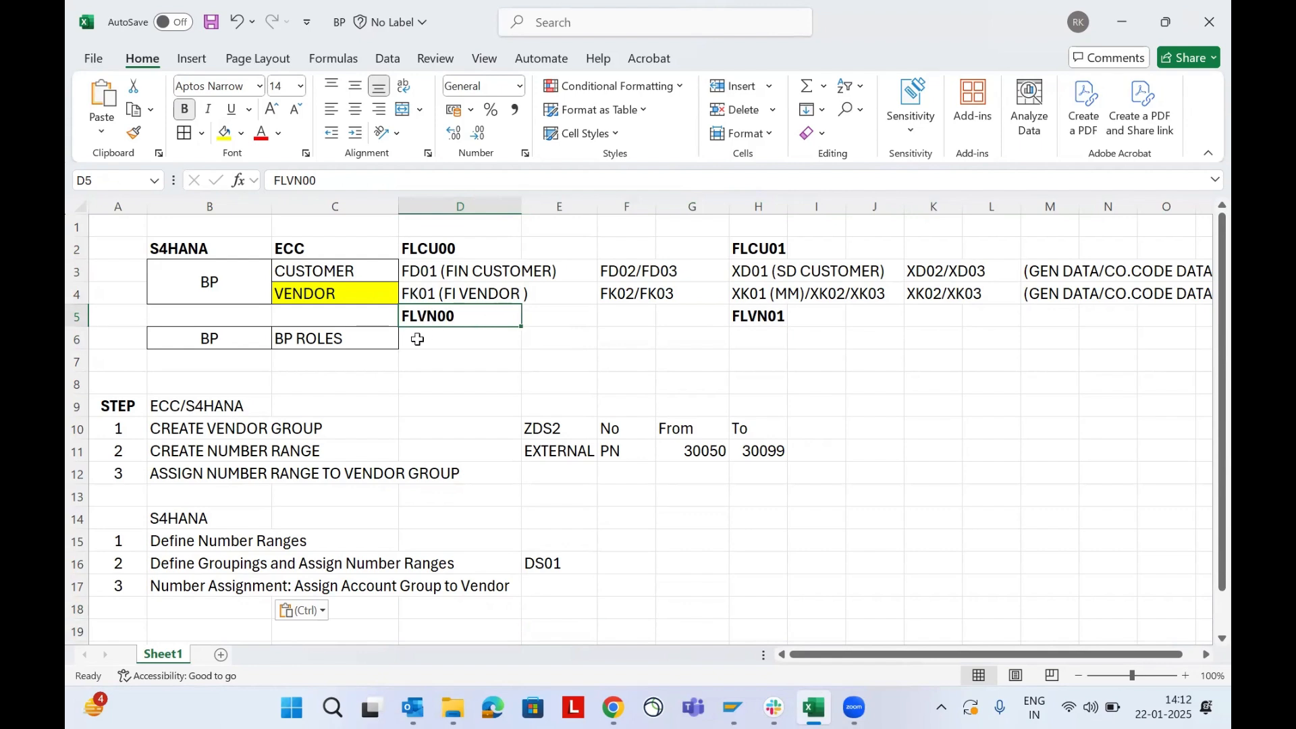
key(alt+Tab)
Change the BP role to FLVN00 Company Code Data Std. and choose to create the business partner in that role.
click(322, 162)
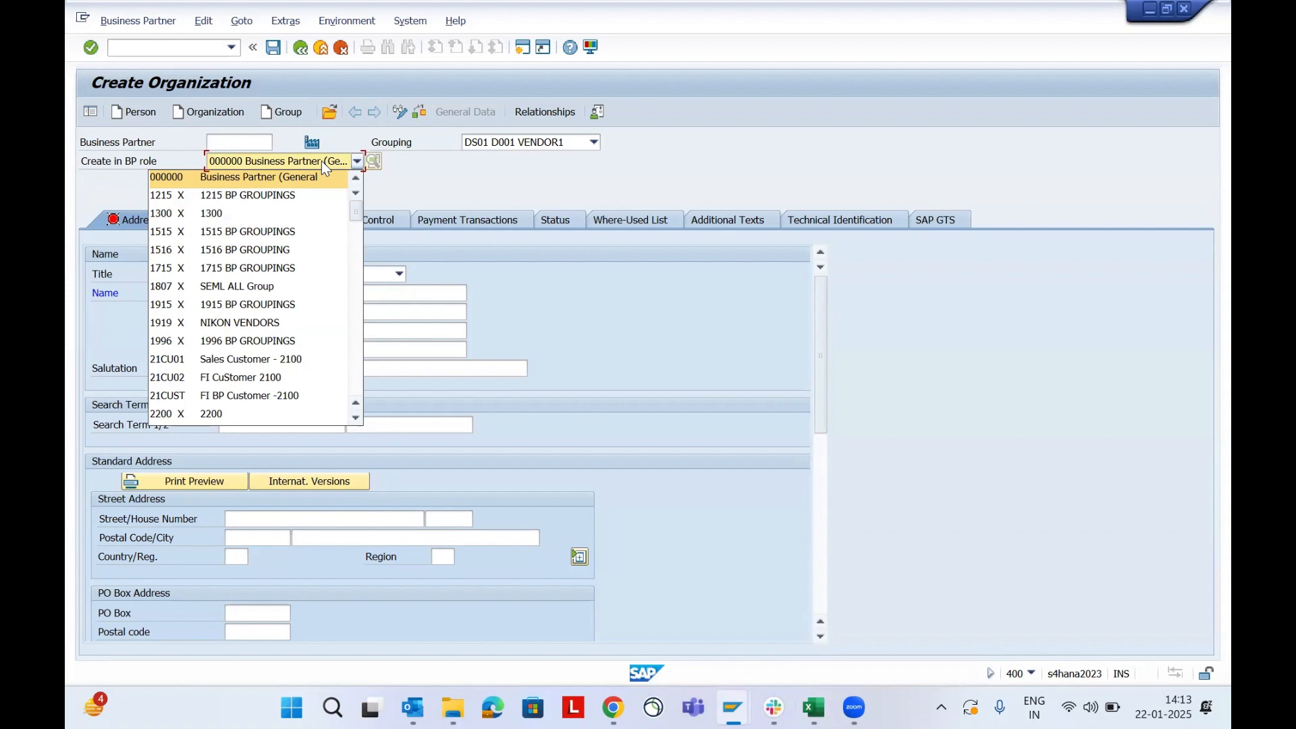
text(flv)
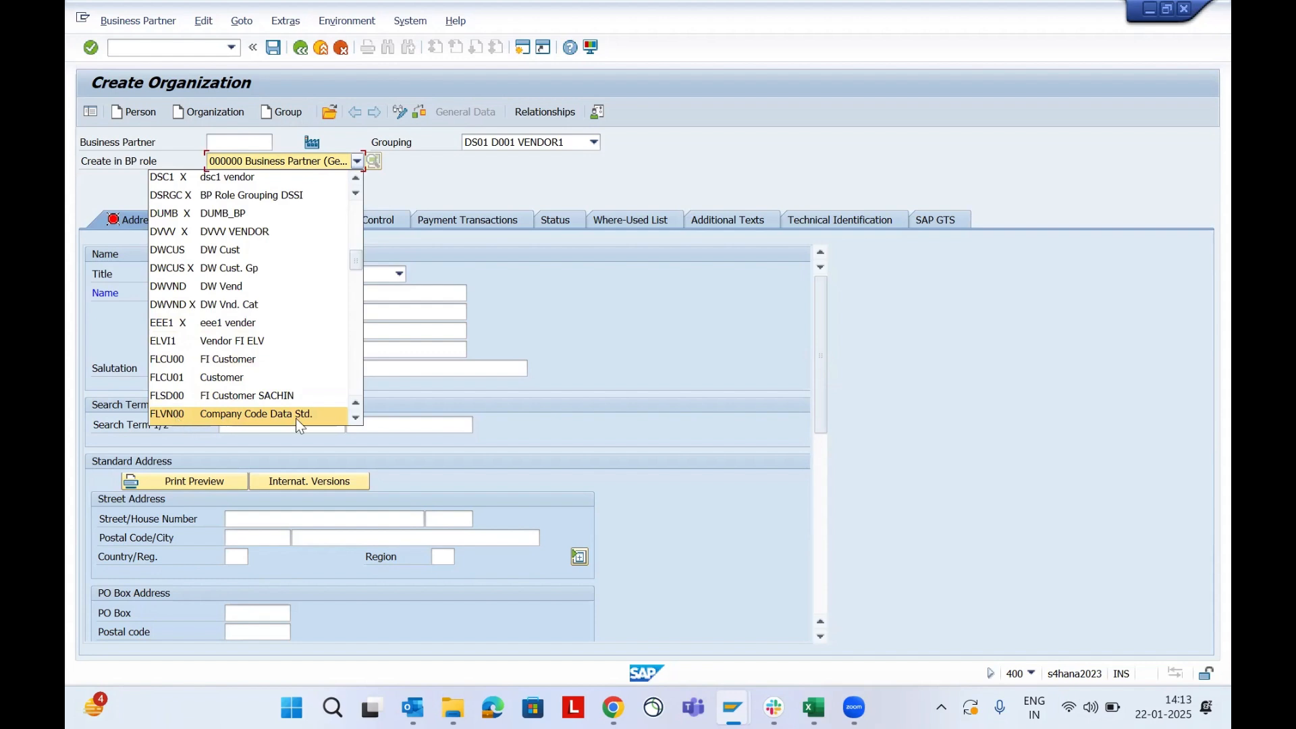
click(163, 416)
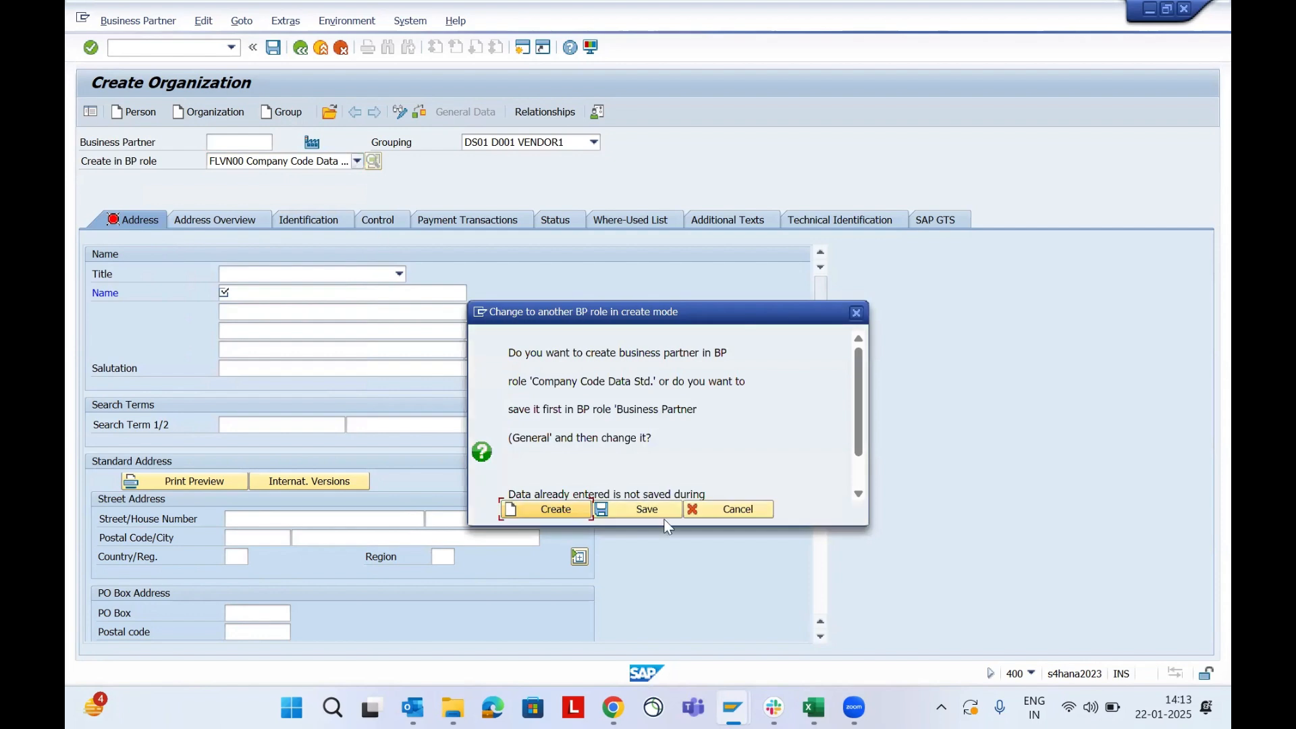
click(551, 512)
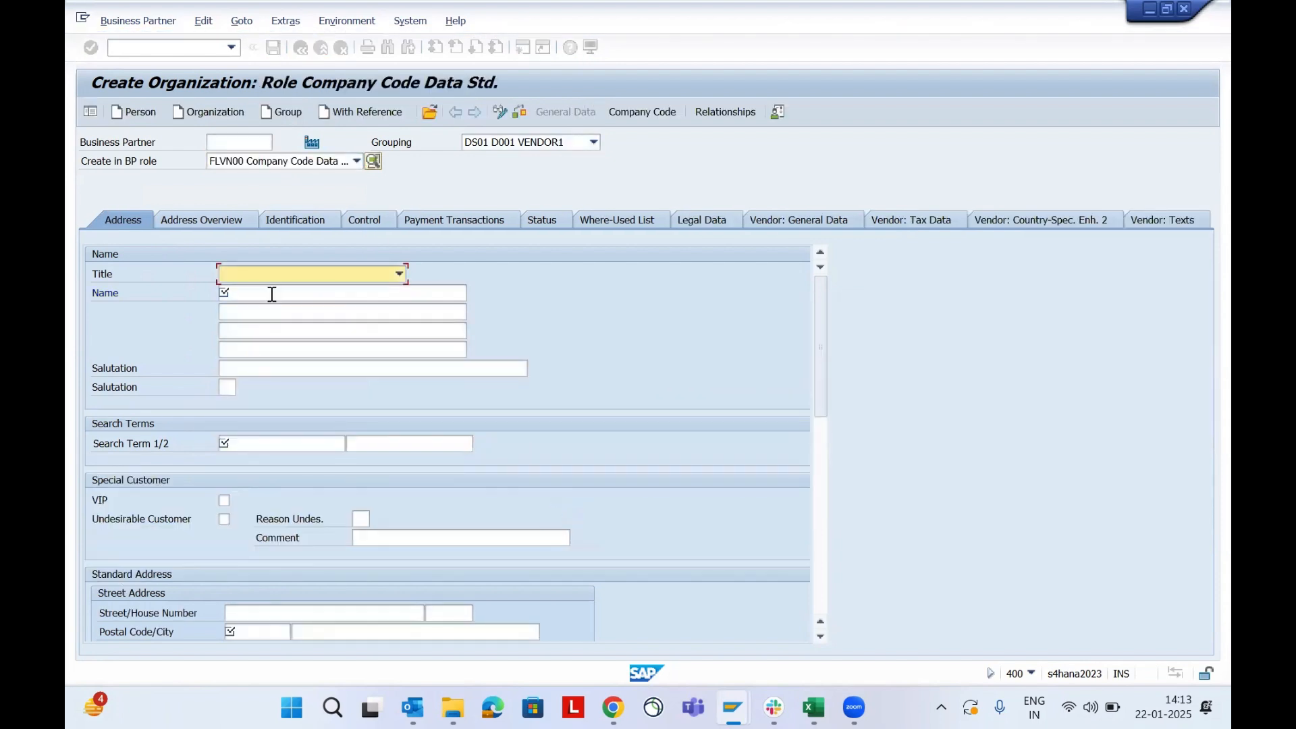
Name the organization D001 VENDOR 2 and enter D001W as its first search term.
click(272, 295)
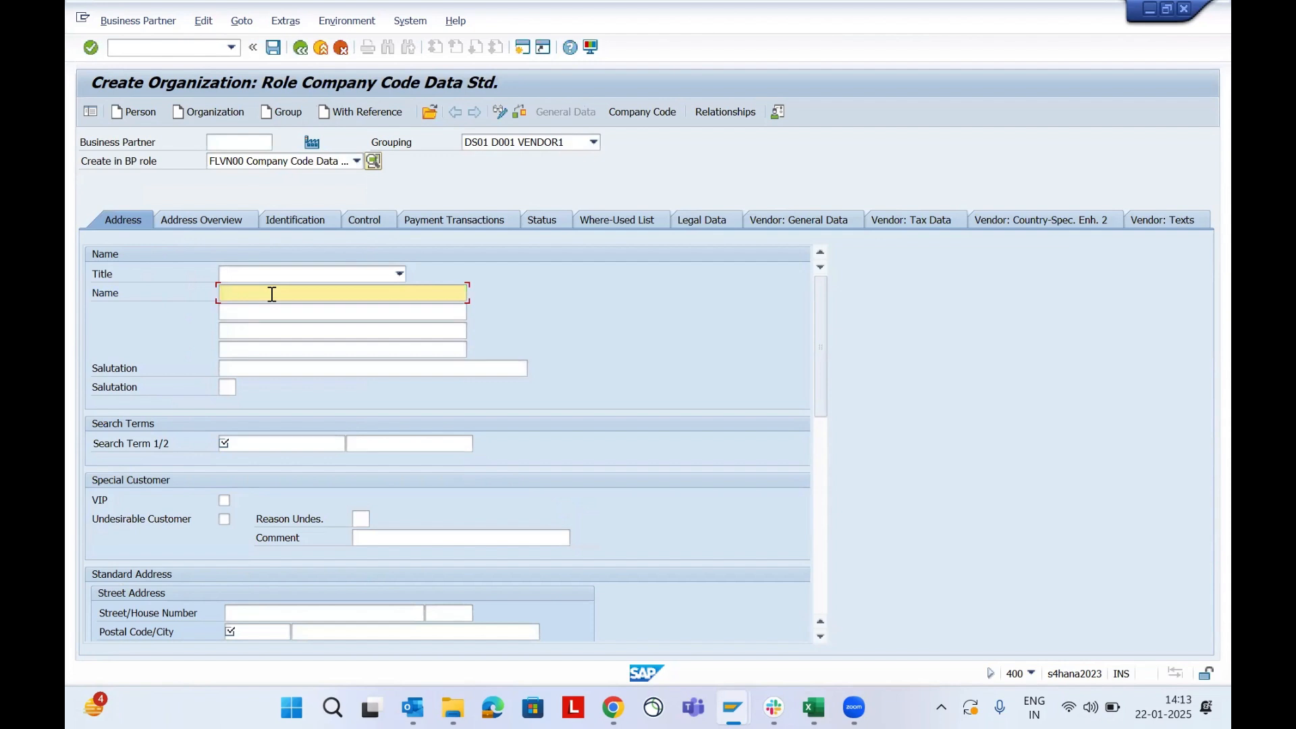
text(D)
key(Down)
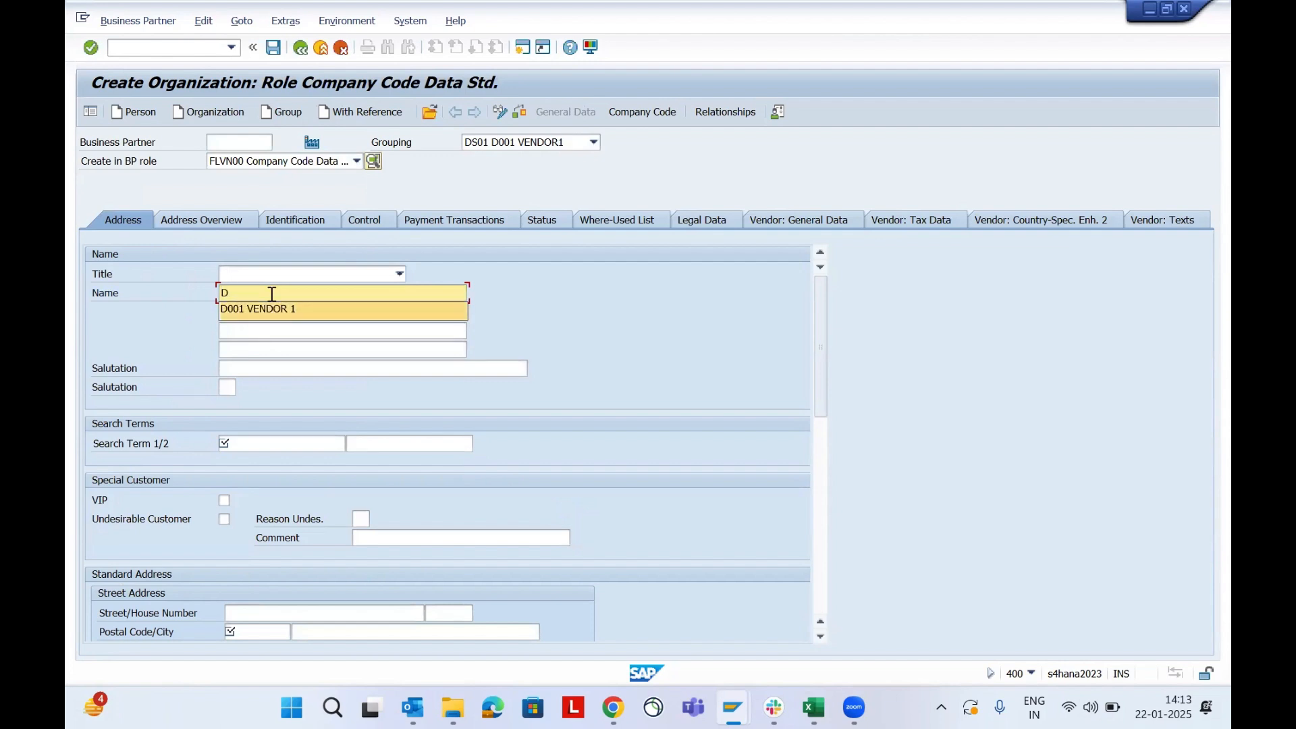
key(Return)
key(BackSpace)
text(2)
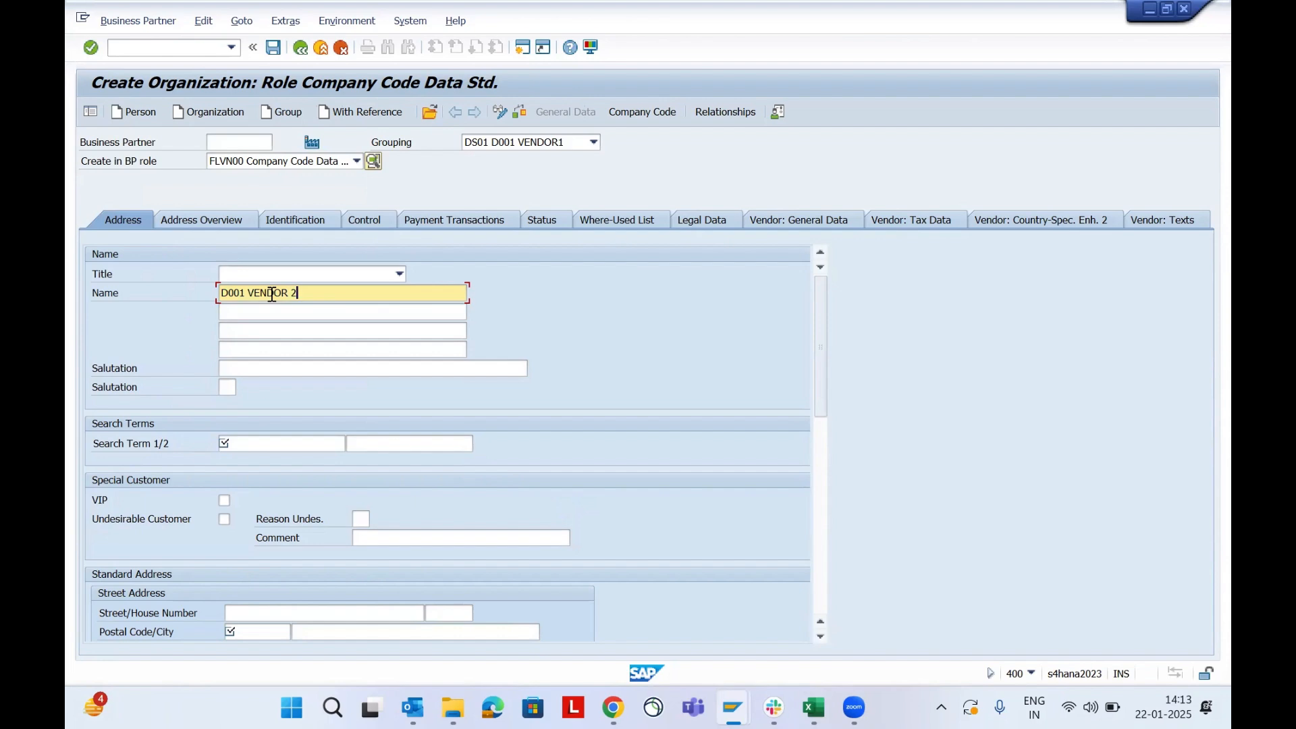
click(276, 442)
text(D)
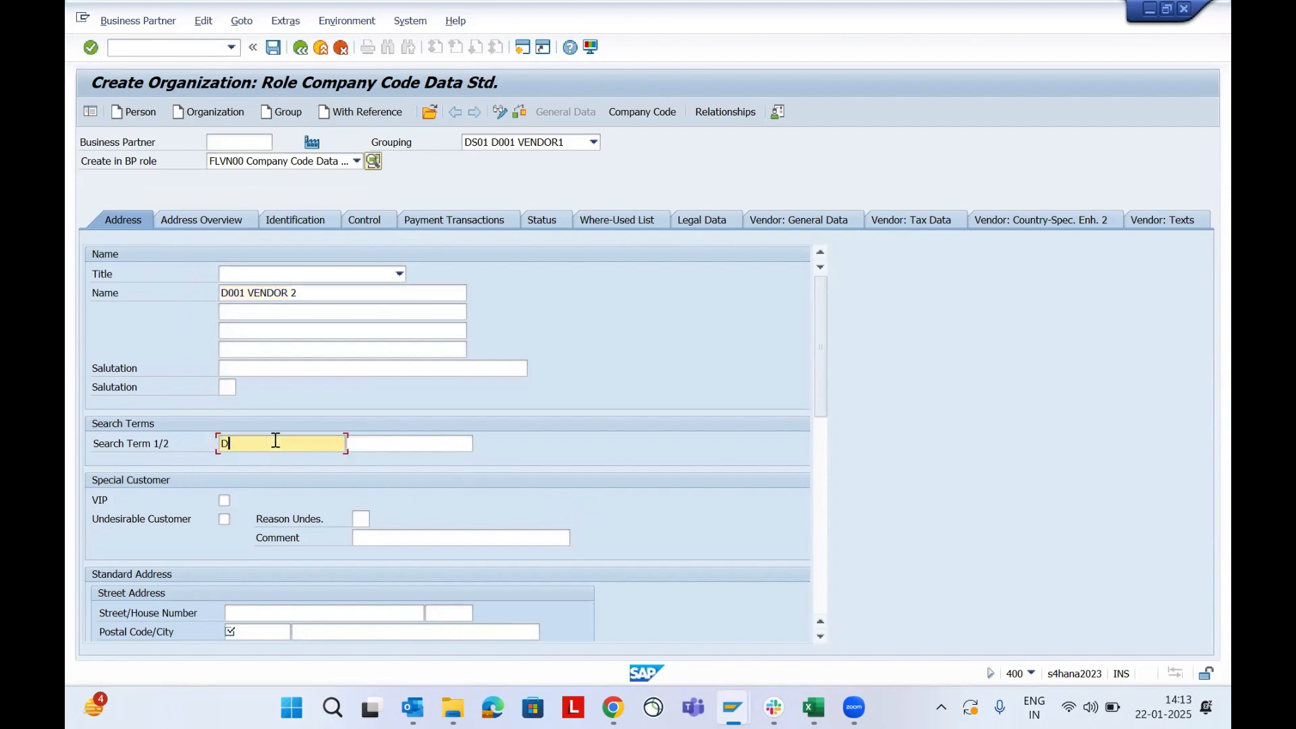
text(001W)
Fill in the organization's postal code and city in the standard address, and set the country to IN.
scroll(350, 541, down, 6)
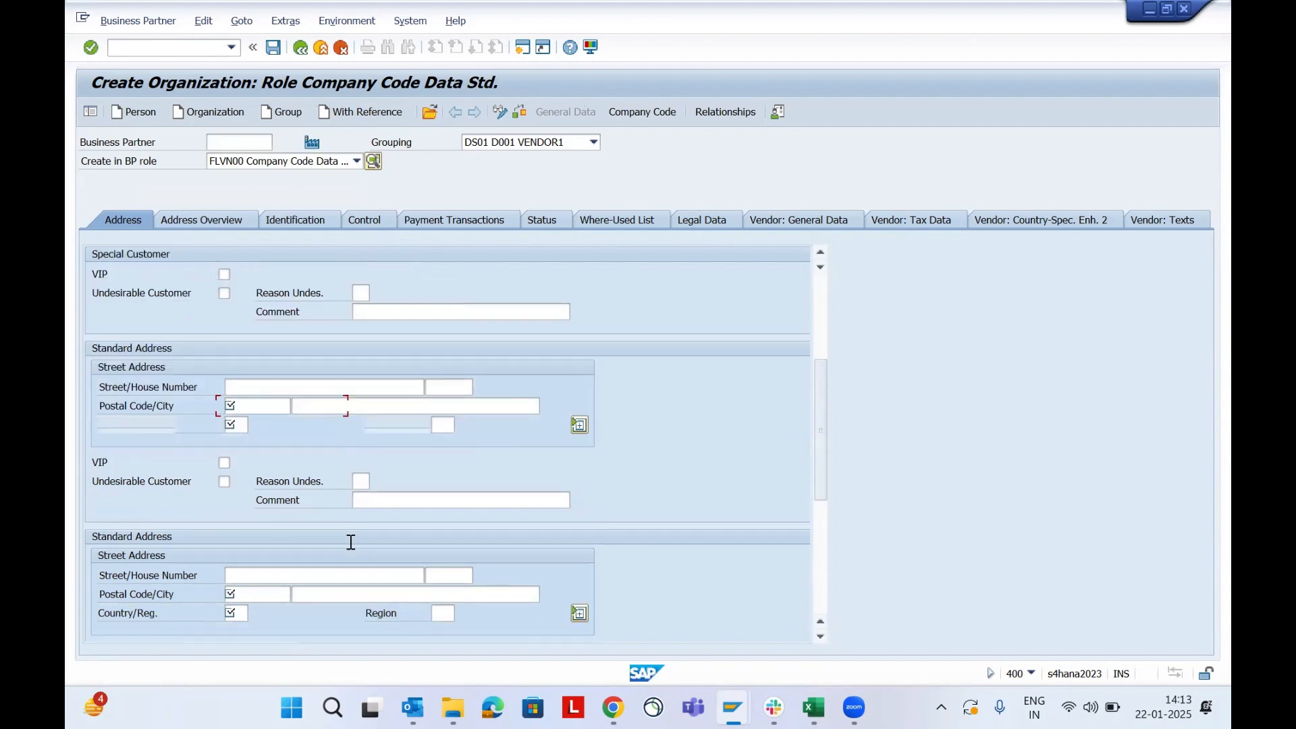
click(252, 273)
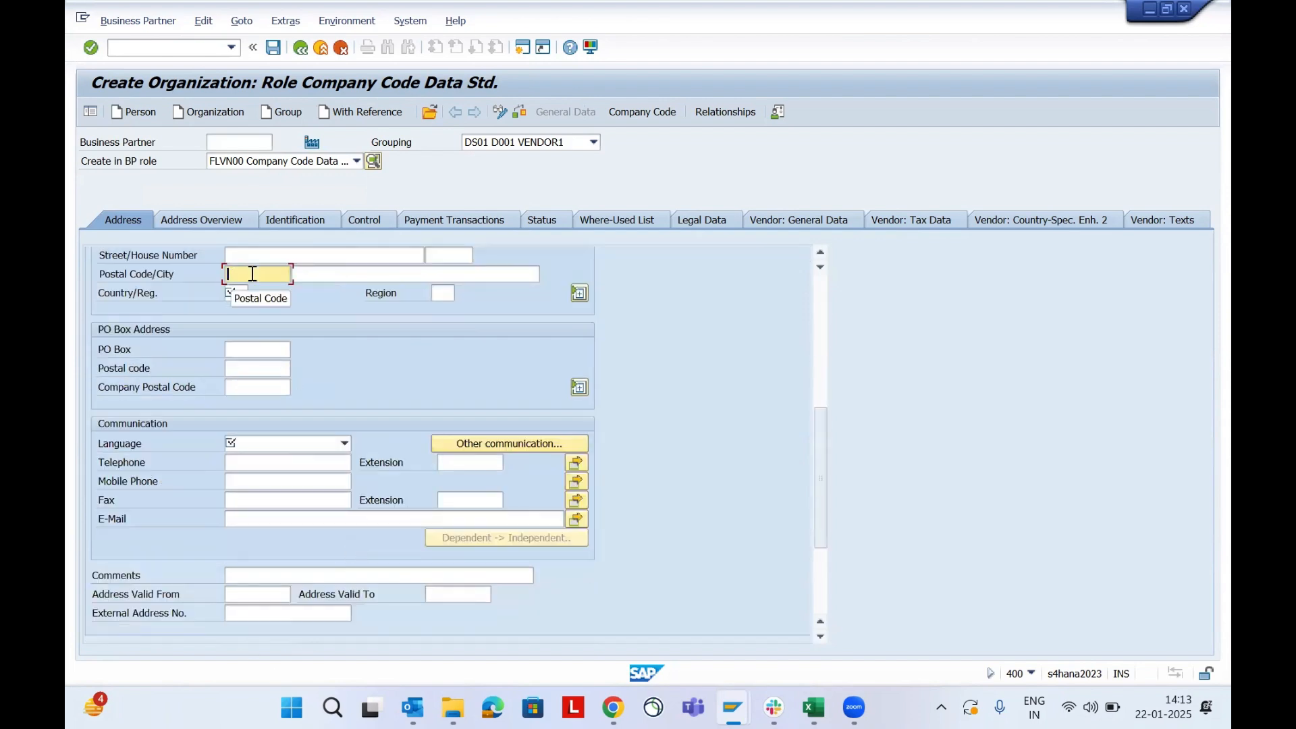
text(2)
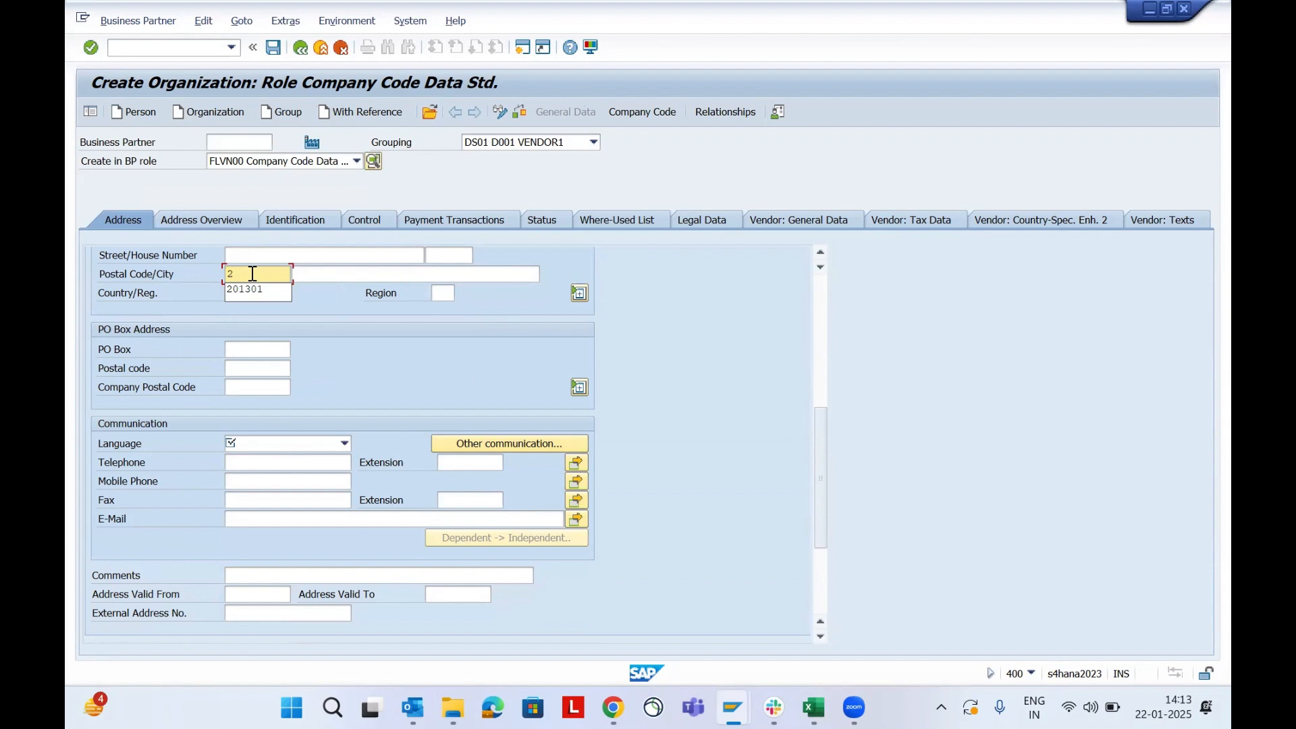
key(Down)
key(Tab)
text(NOI)
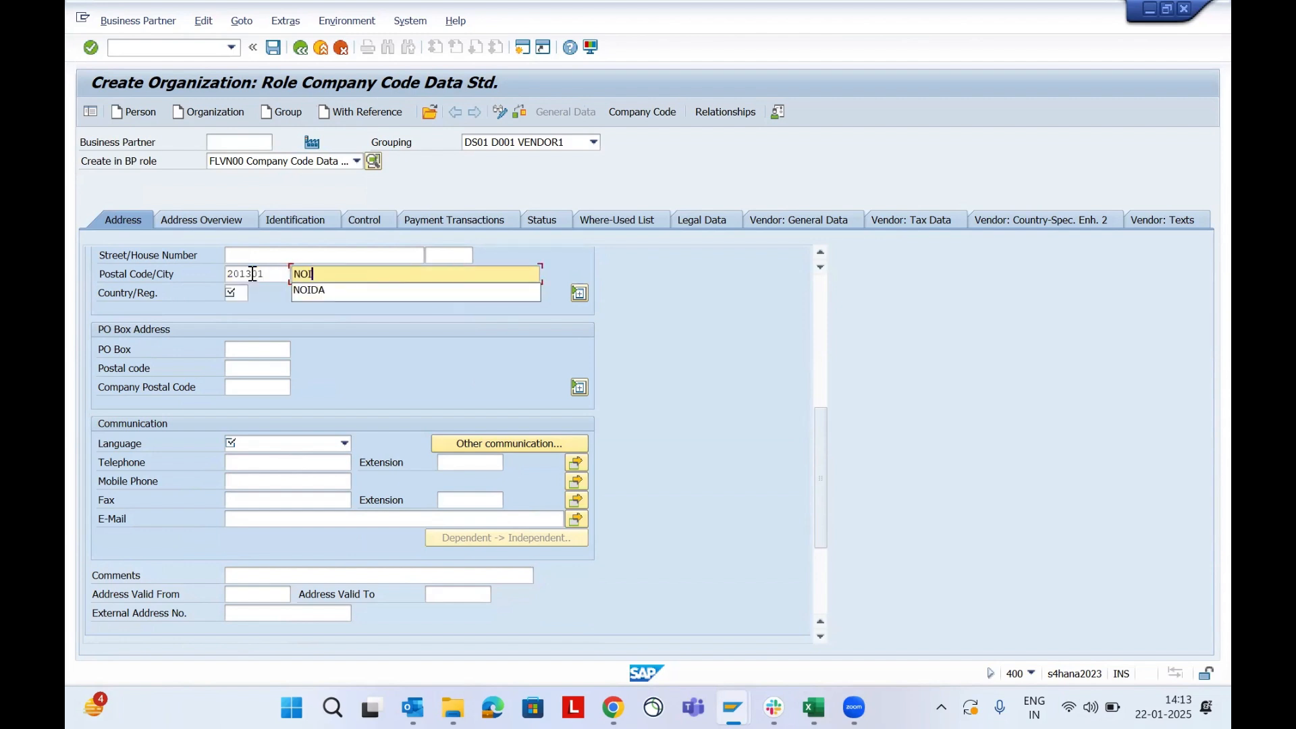
text(DA)
key(Tab)
text(IN)
key(Tab)
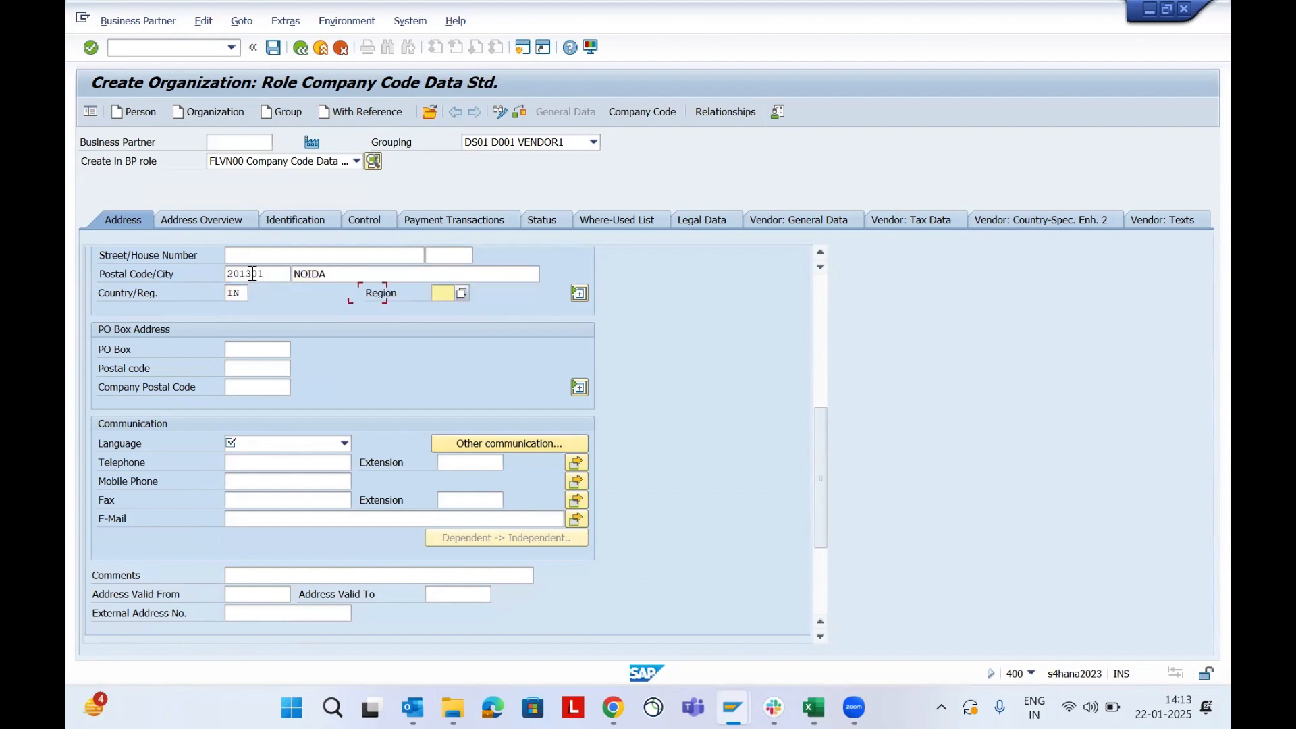
click(268, 457)
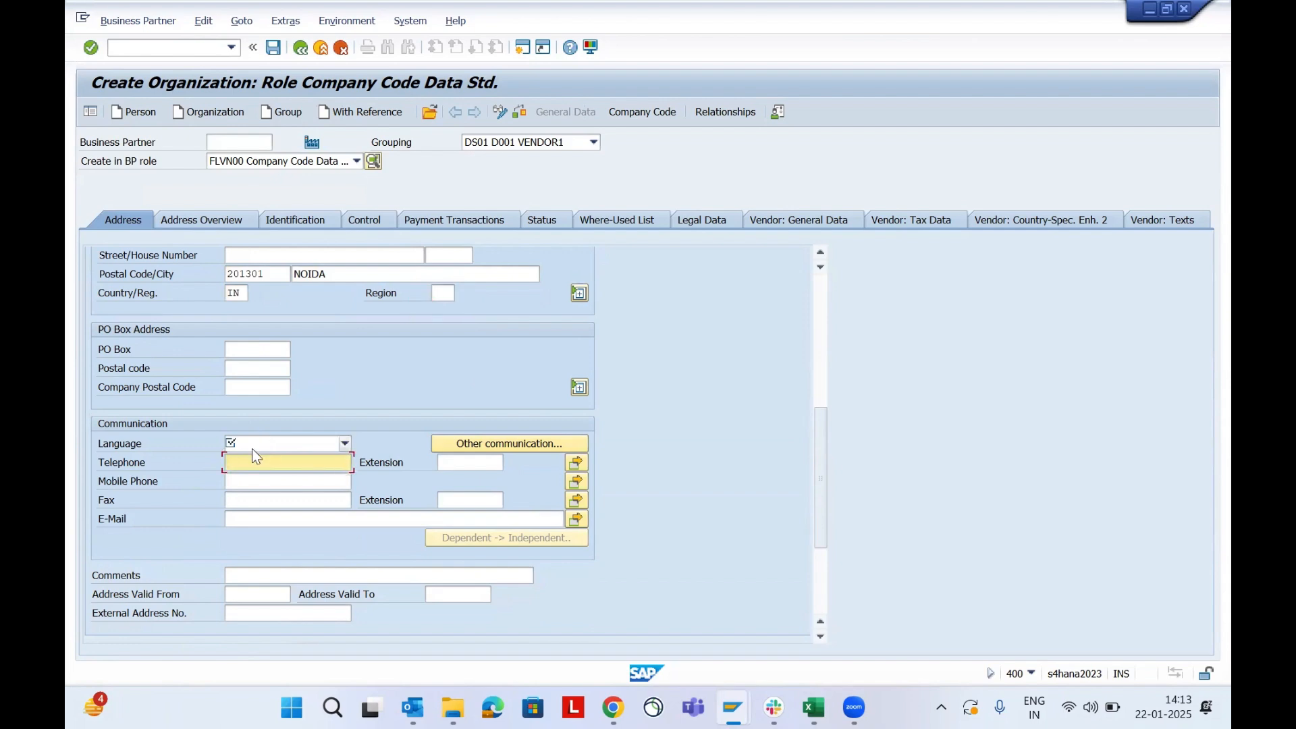
Set the organization's communication language to EN English and confirm the address data.
click(253, 448)
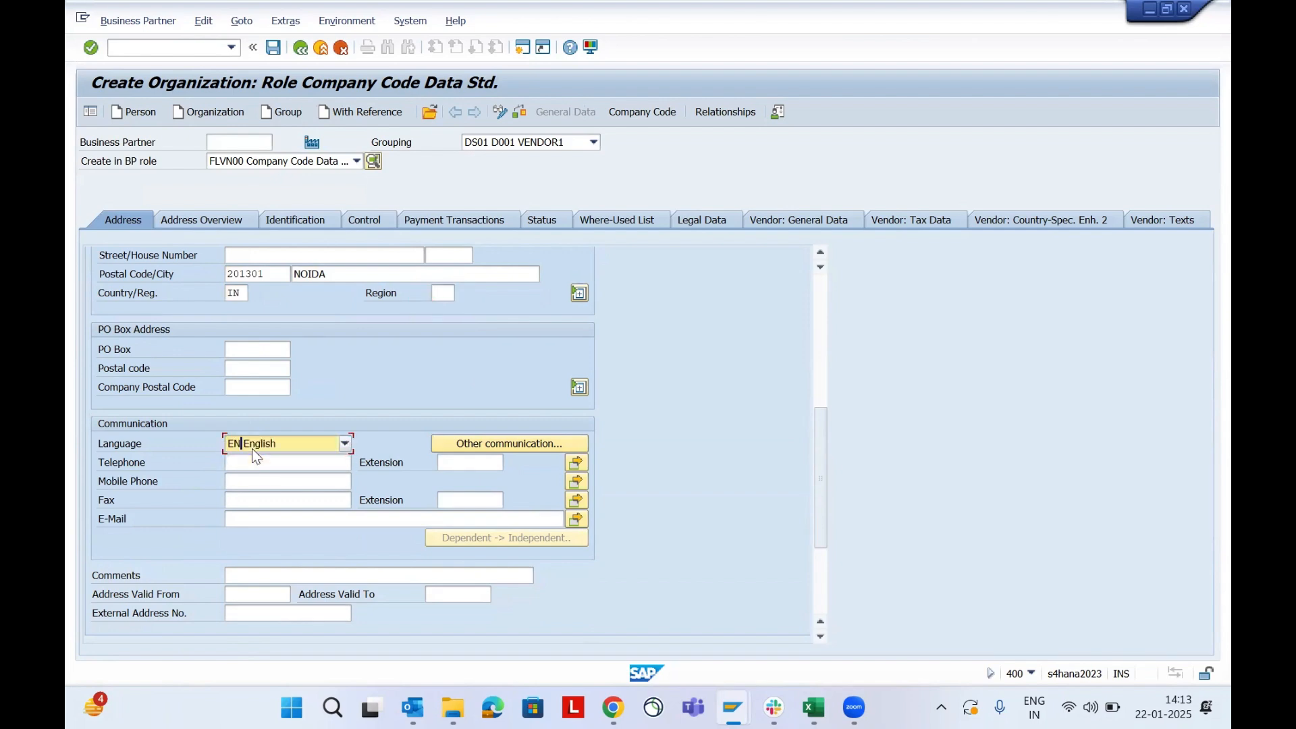
key(Return)
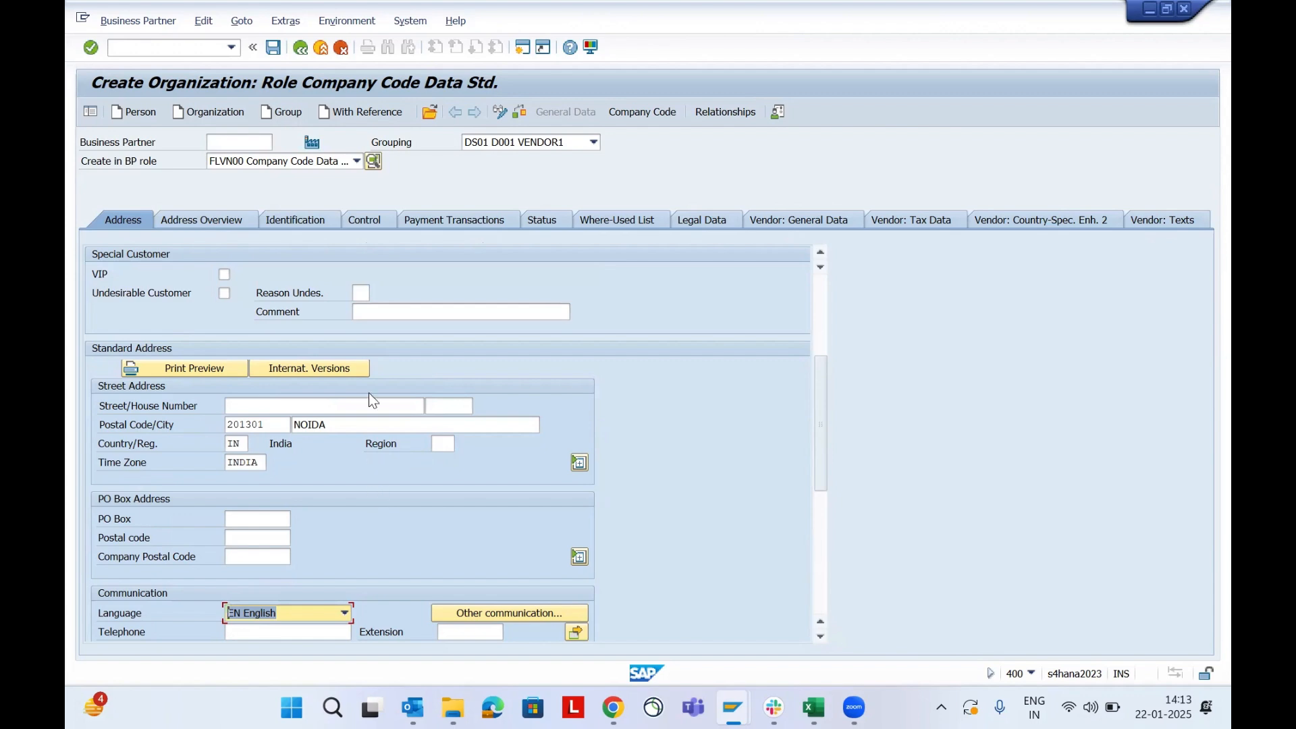
click(819, 286)
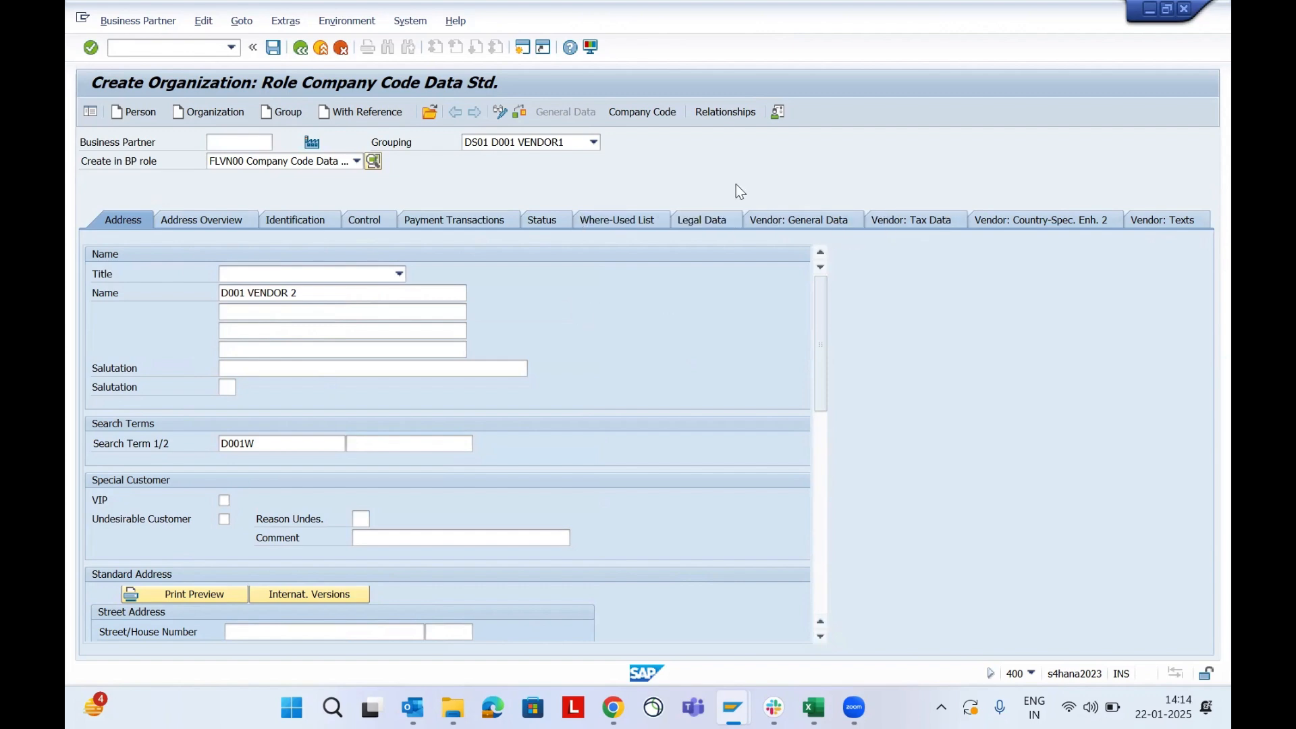
Open the company code data for the new organization and assign company code D001.
click(630, 113)
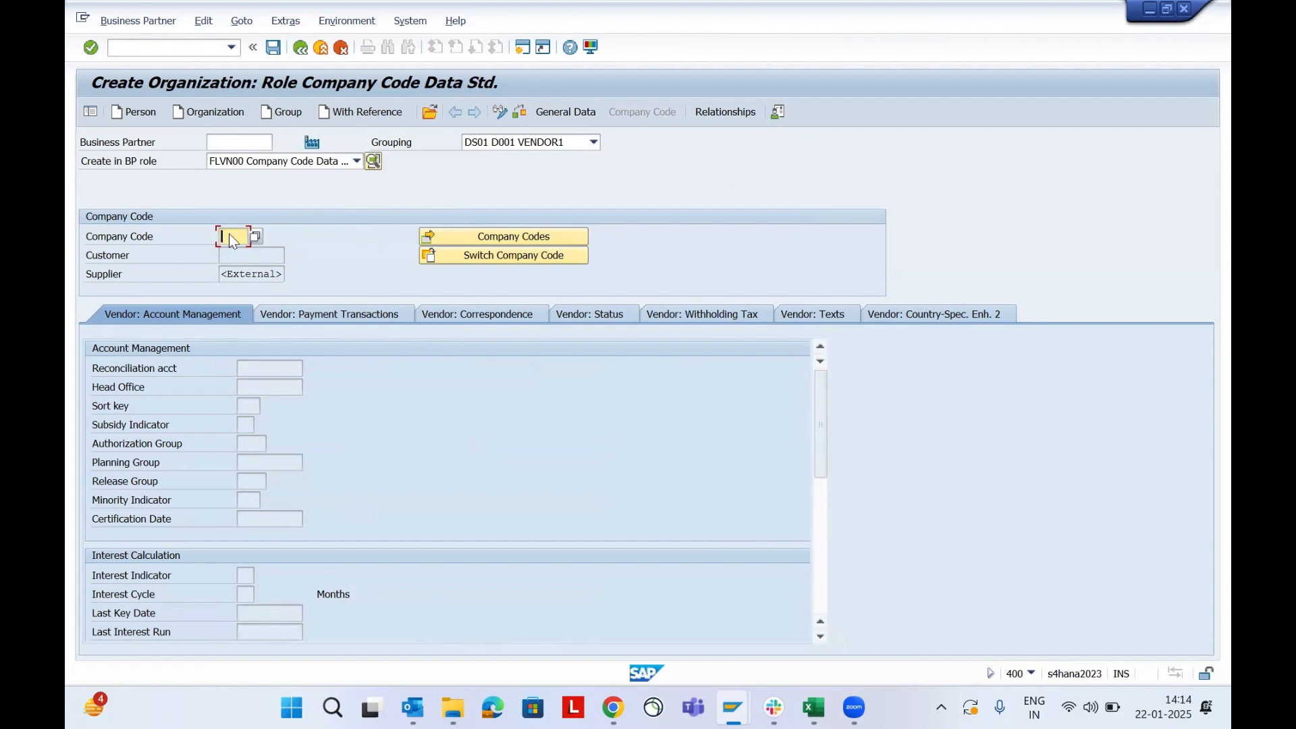
text(D001)
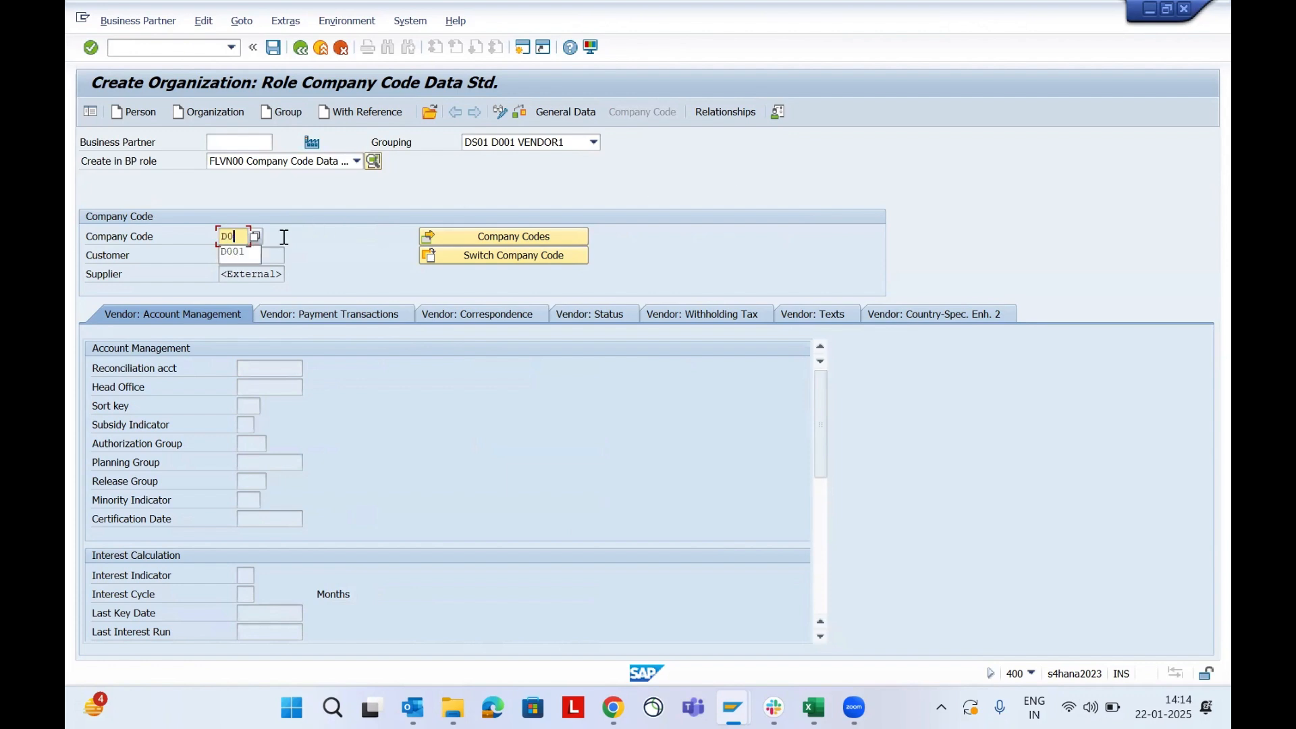
key(Return)
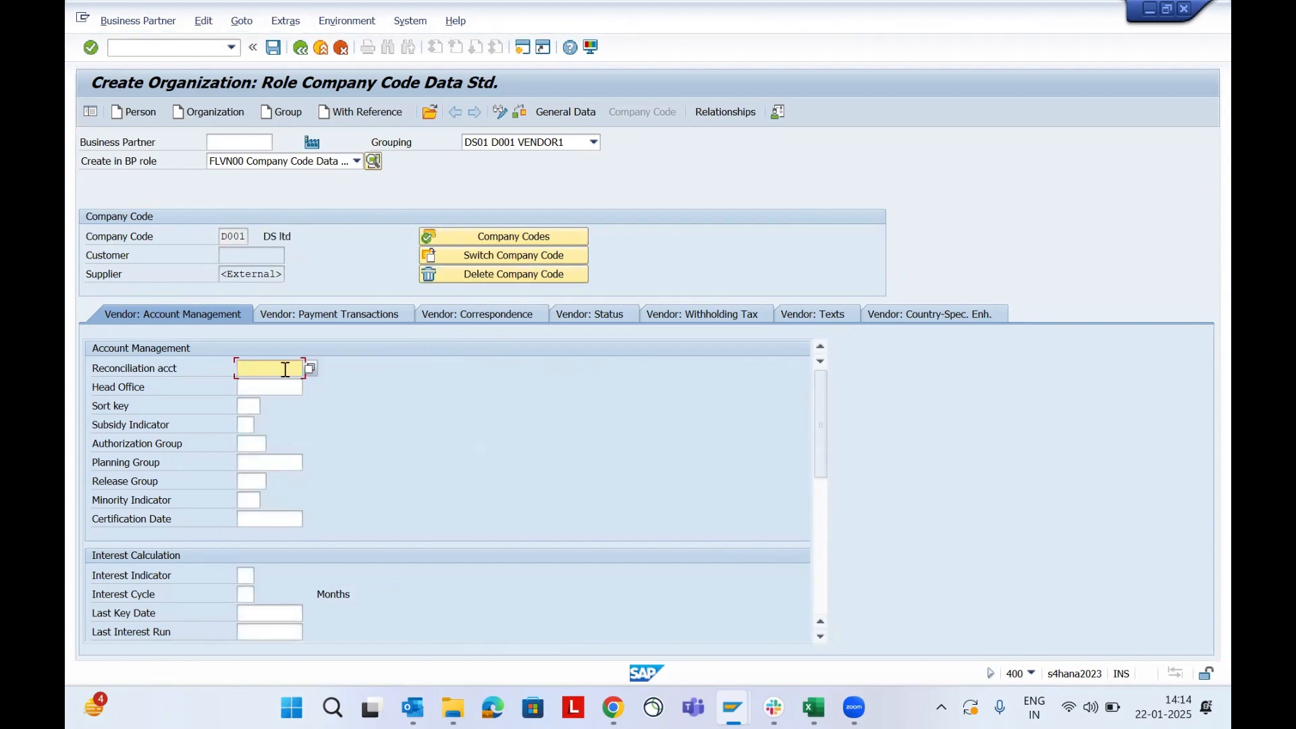
Look up the reconciliation account and choose 100900 SUNDARY CREDITORS for the vendor's account management data.
click(255, 387)
click(256, 364)
key(F4)
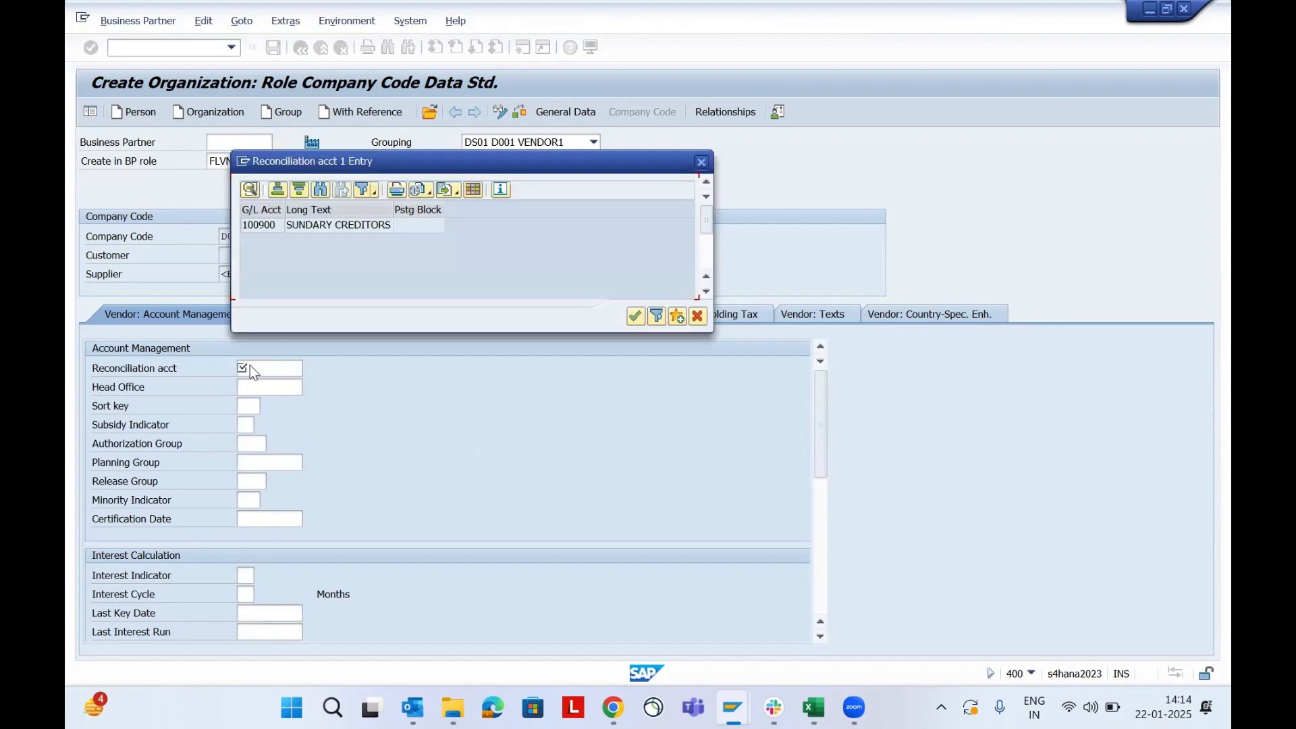
double_click(262, 226)
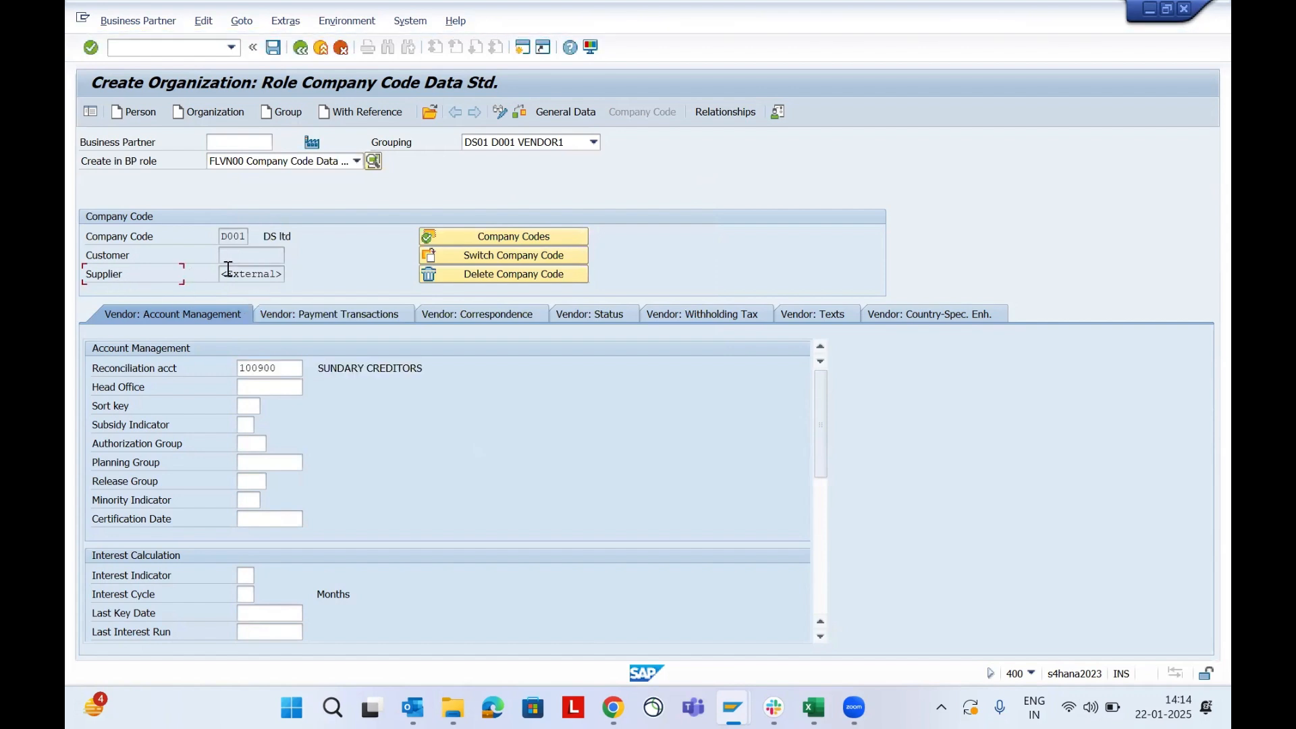
Compare the business partner number field with the external supplier number field in the company code data.
click(227, 145)
click(247, 277)
drag(222, 274, 288, 274)
click(230, 143)
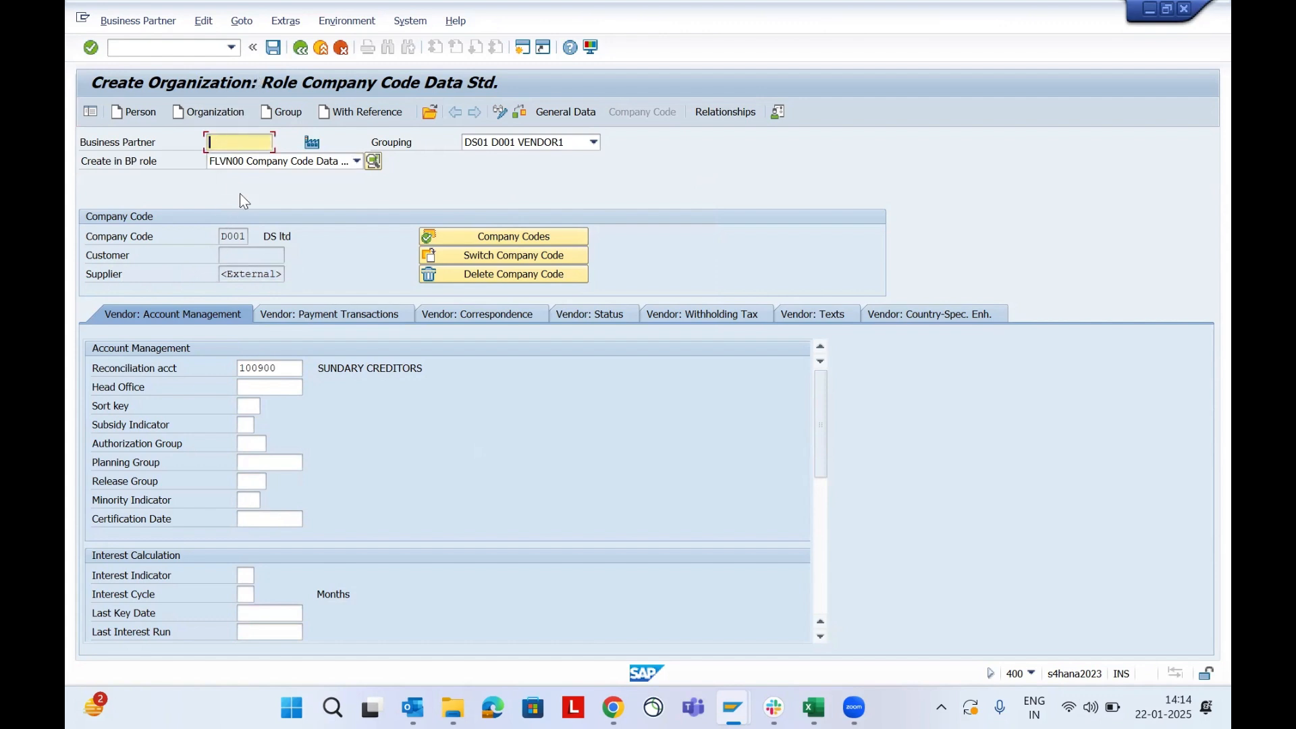
click(223, 275)
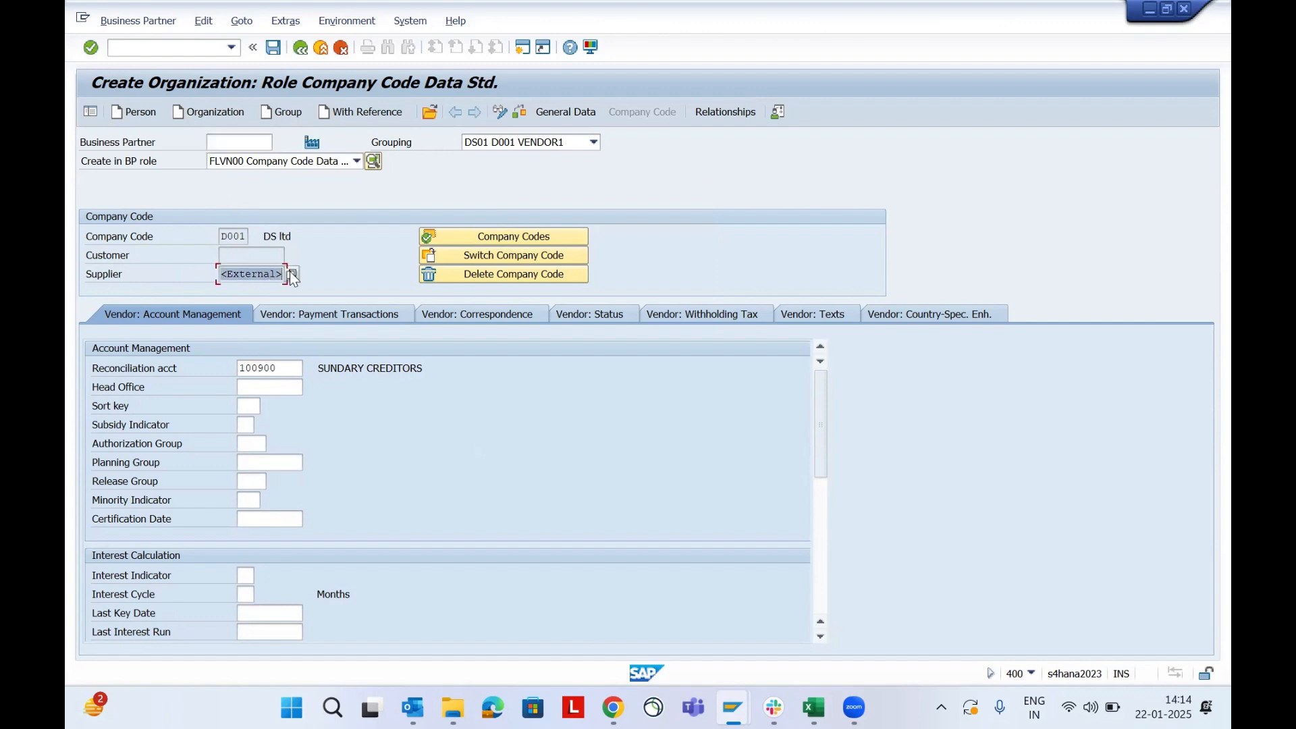
click(252, 274)
drag(223, 274, 286, 276)
click(240, 274)
Save the new business partner and compare its business partner number with its supplier number.
click(276, 54)
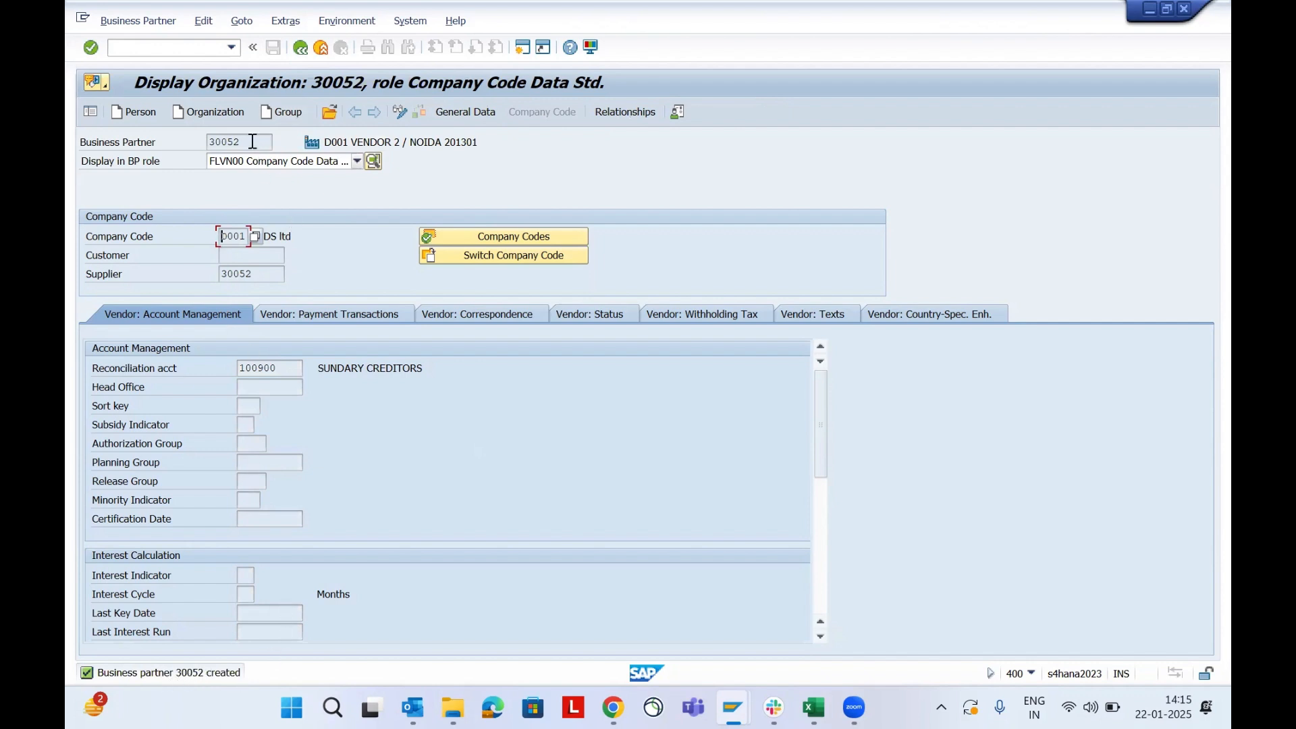
drag(254, 142, 202, 286)
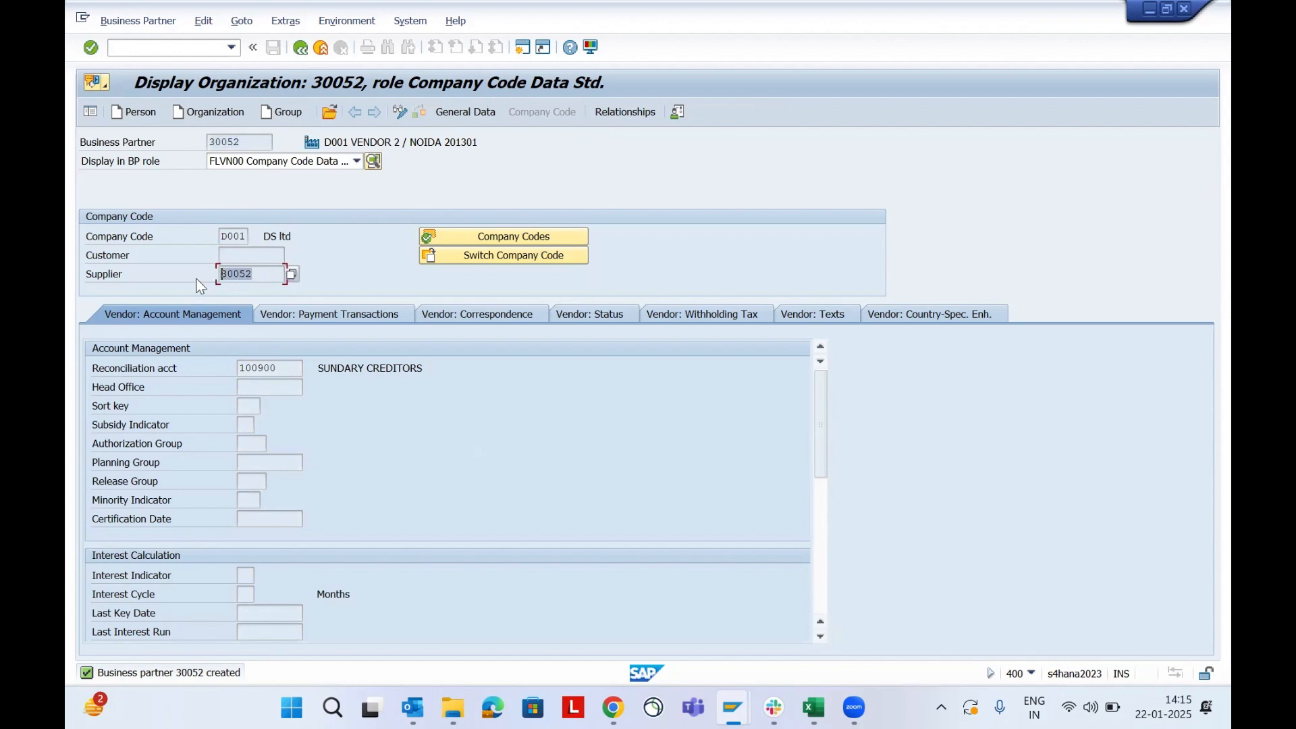
click(265, 272)
Switch the saved business partner to change mode and extend it to role FLVN01 Purchasing Data Std.
click(398, 113)
click(356, 161)
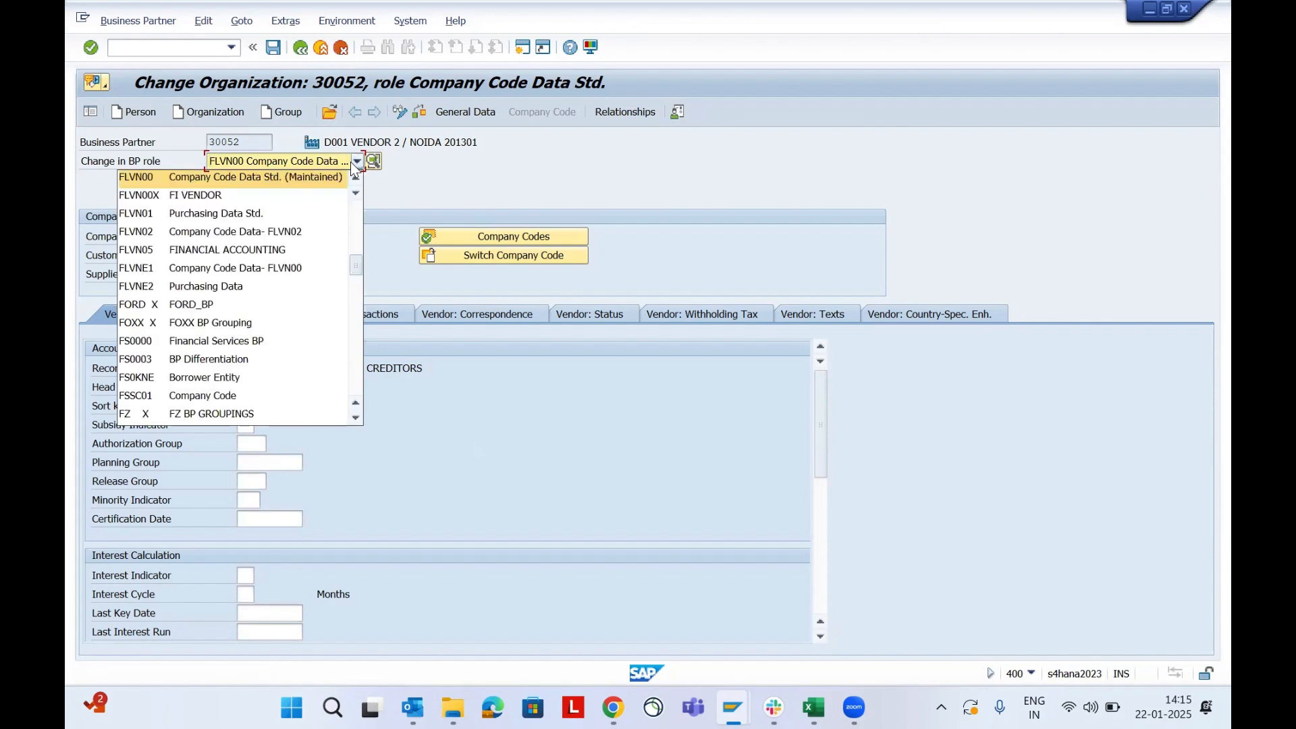
click(159, 214)
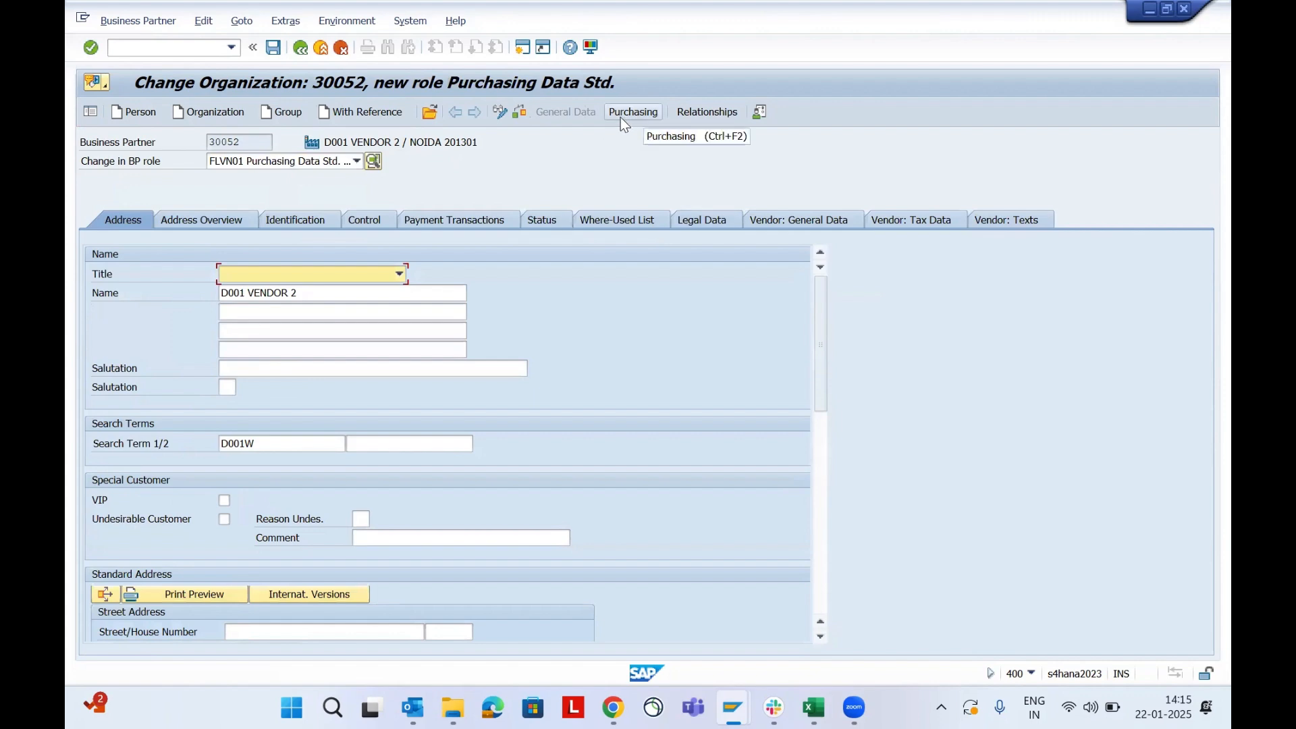
Open the vendor's purchasing data and assign purchasing organization D001.
click(639, 114)
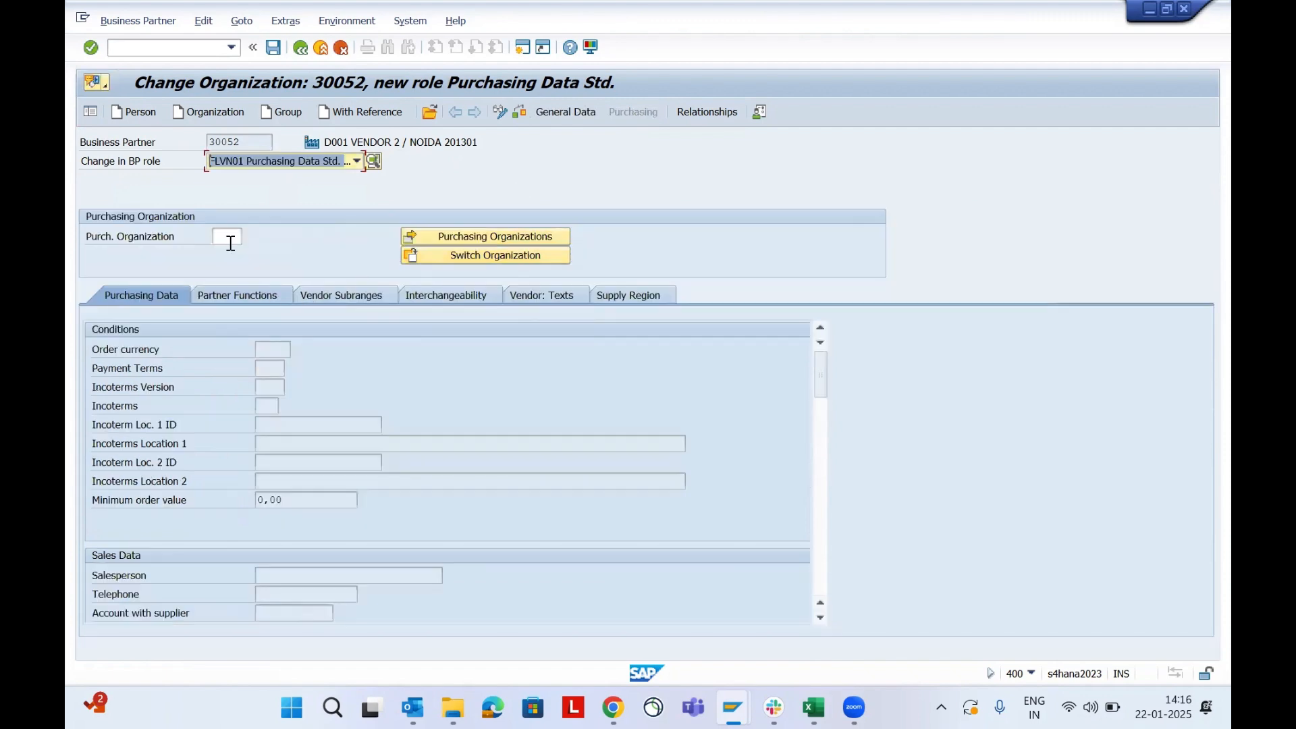
click(225, 236)
click(225, 236)
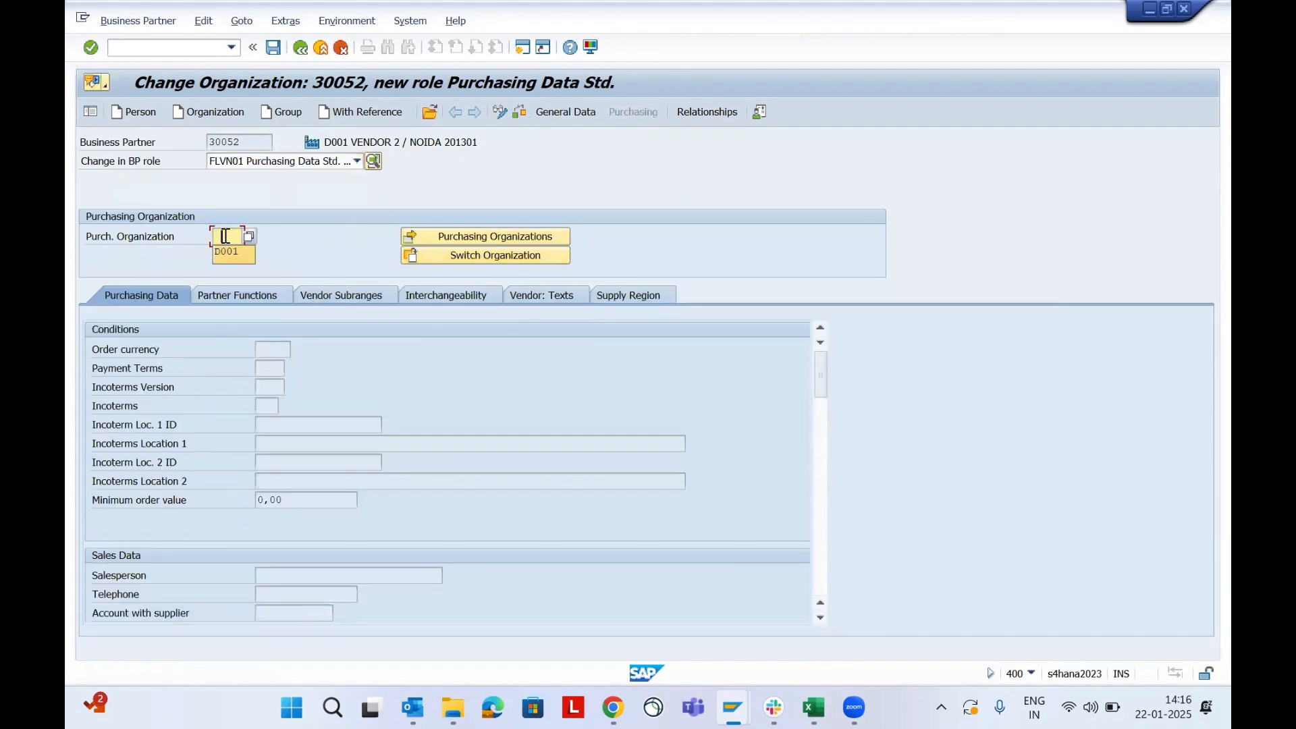
key(Return)
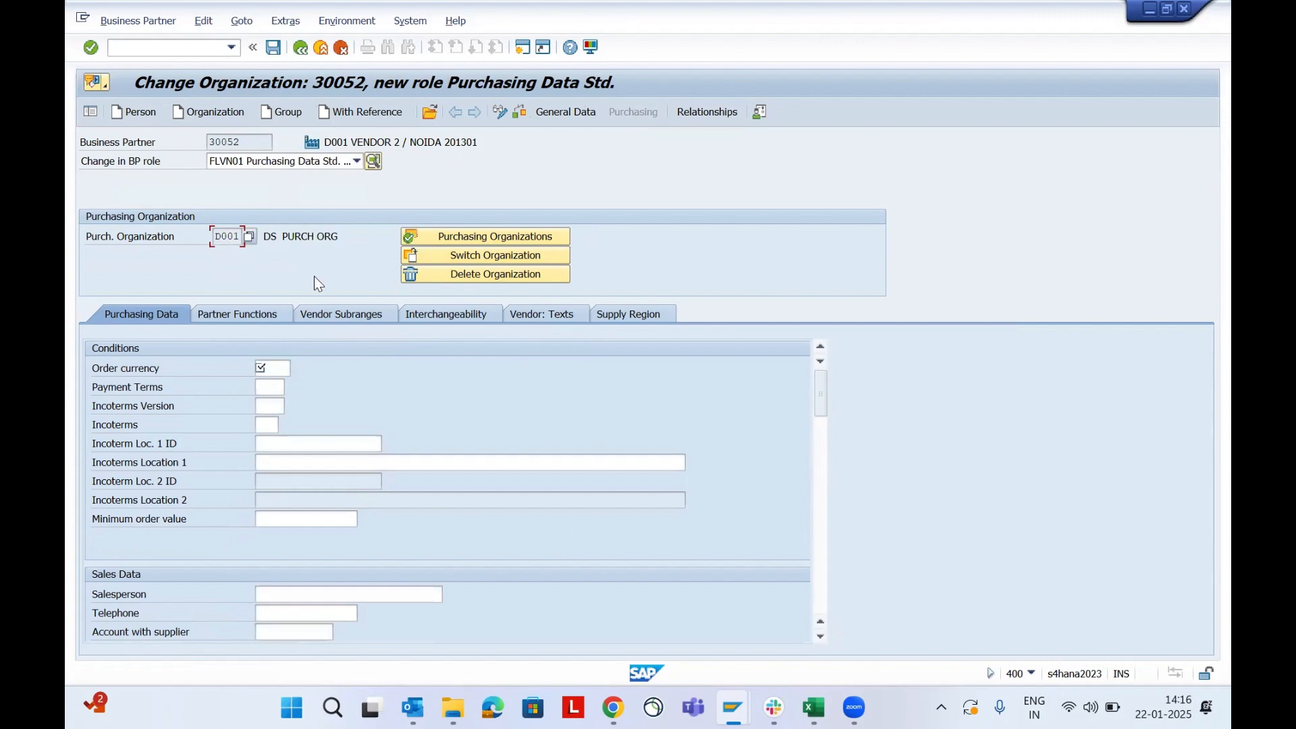
Set the order currency to SAR in the purchasing conditions and save the business partner.
click(269, 369)
click(270, 382)
key(Return)
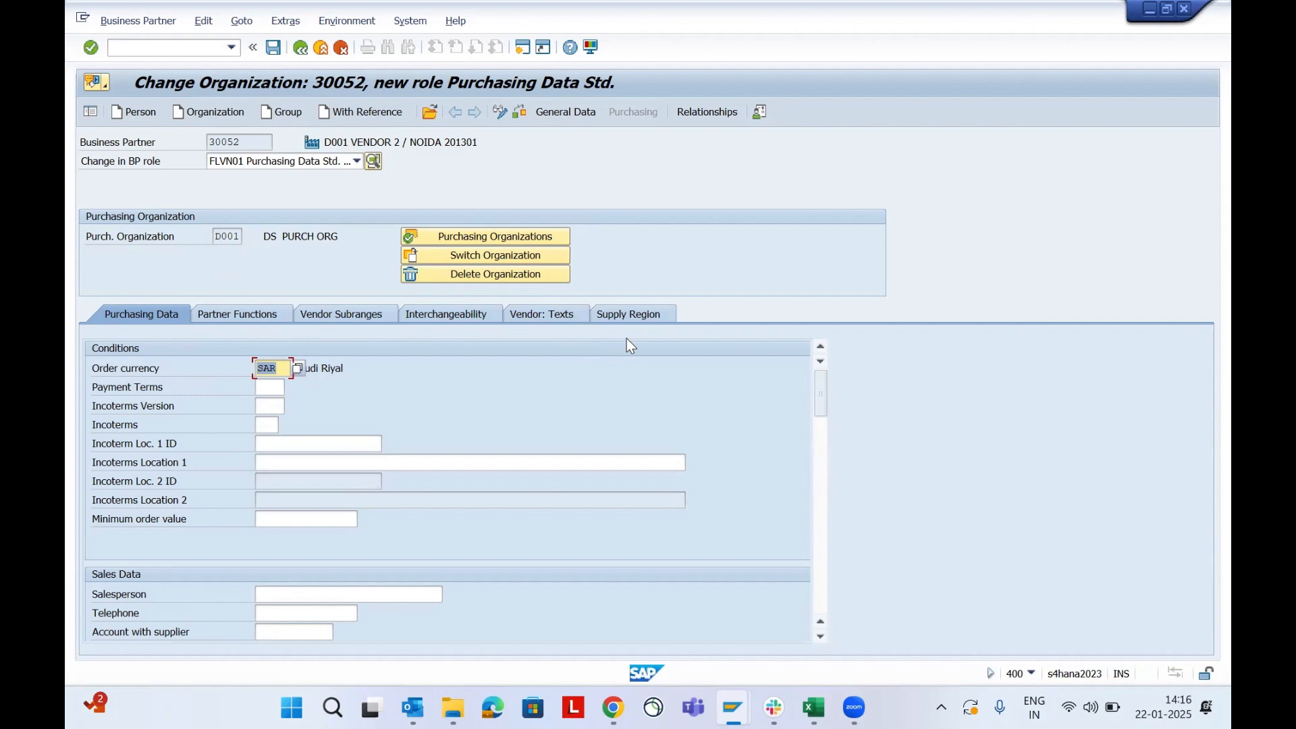
click(273, 47)
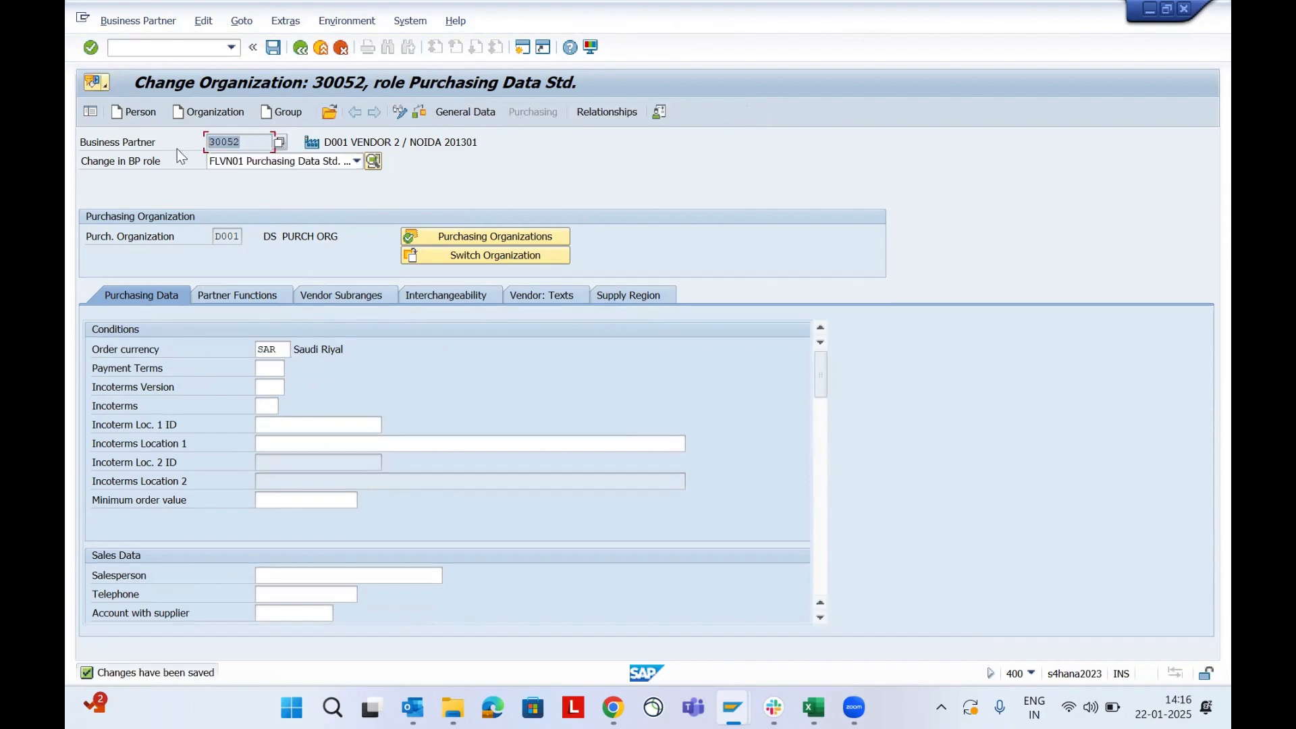
Copy the business partner number, review the XK01 and FLVN01 cells in the Excel workbook, and return to SAP.
key(ctrl+c)
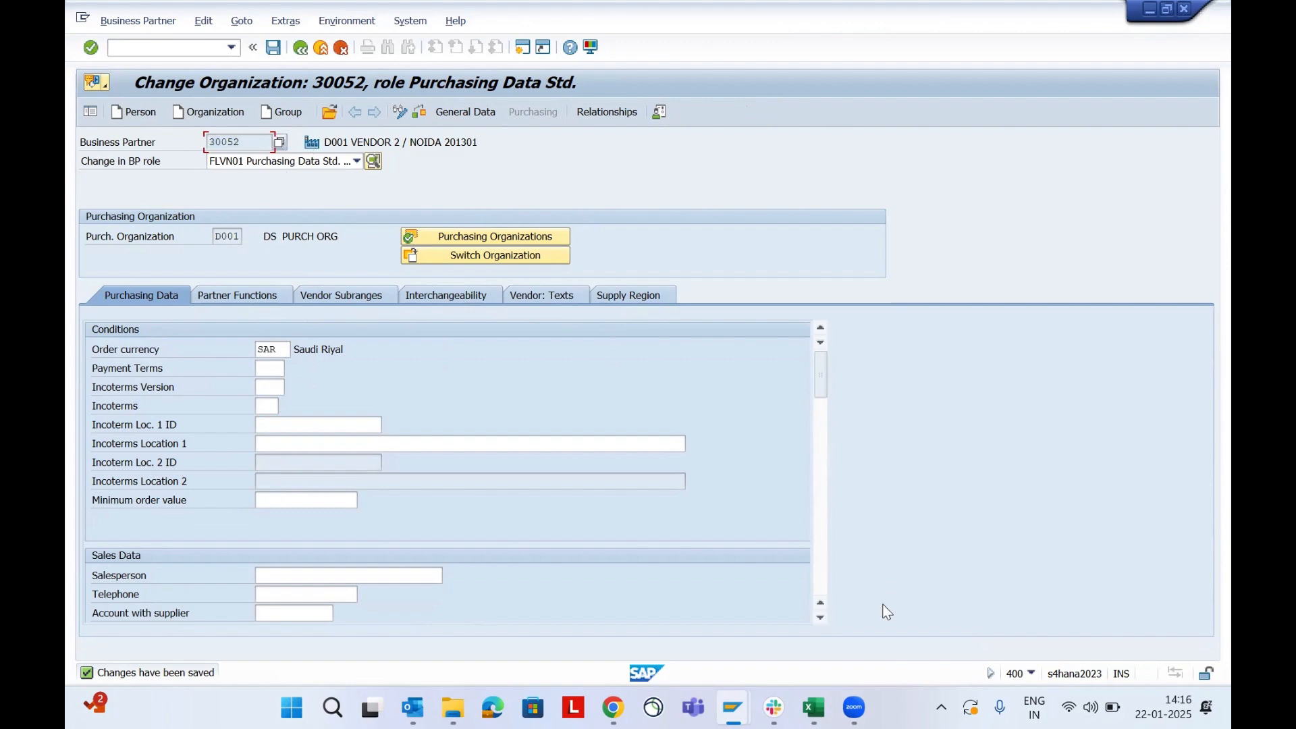
click(814, 707)
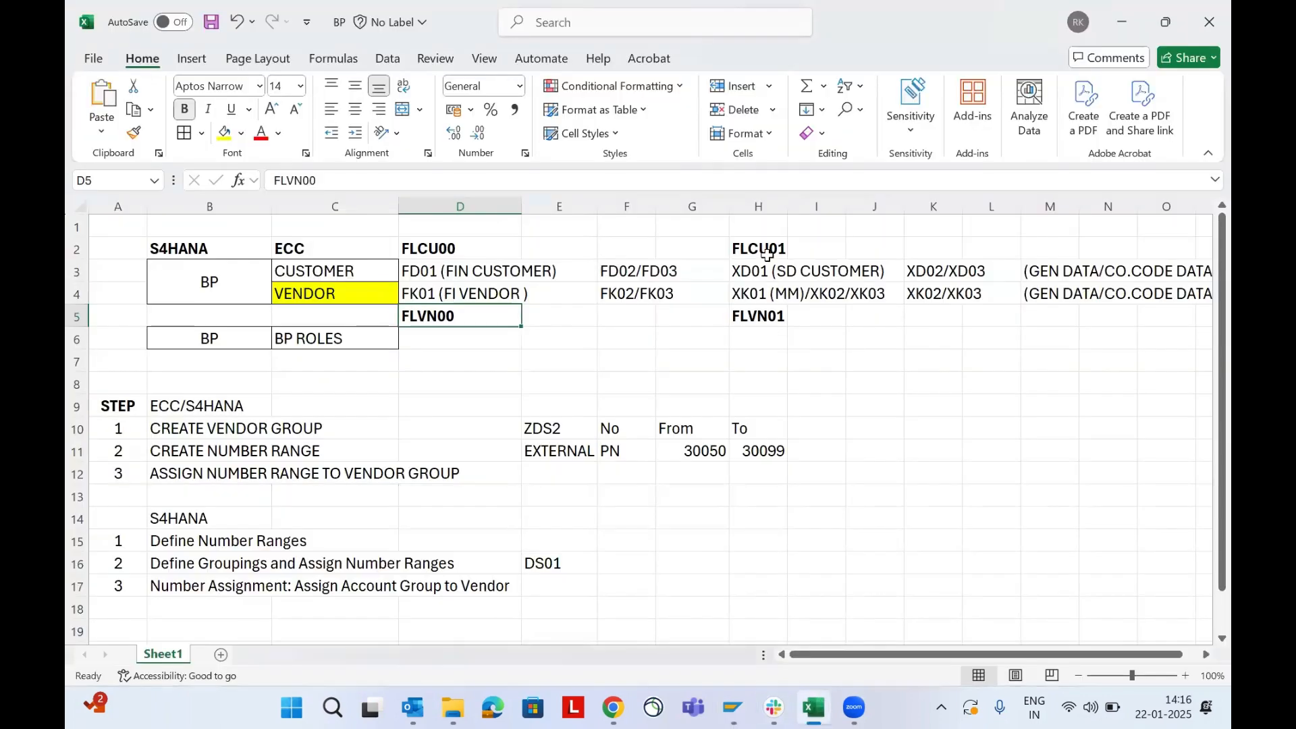
drag(754, 295, 1070, 318)
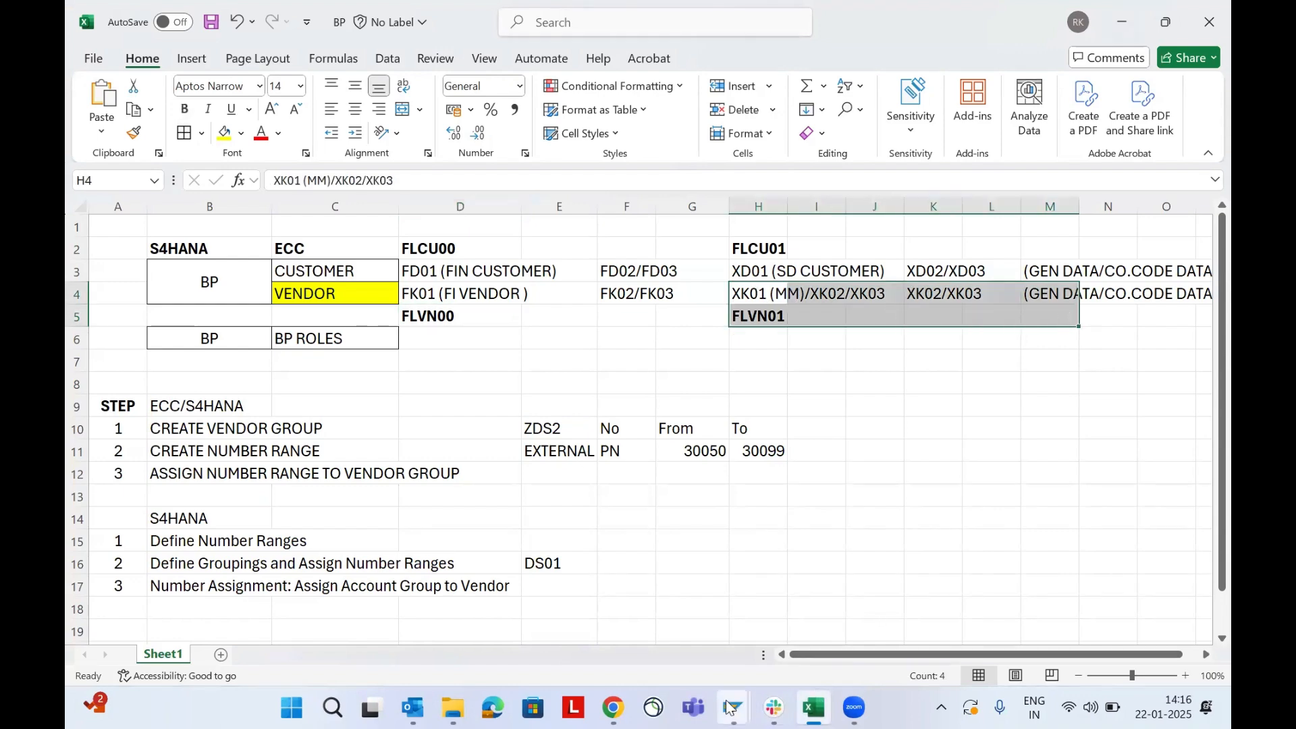
mouse_move(729, 706)
click(789, 595)
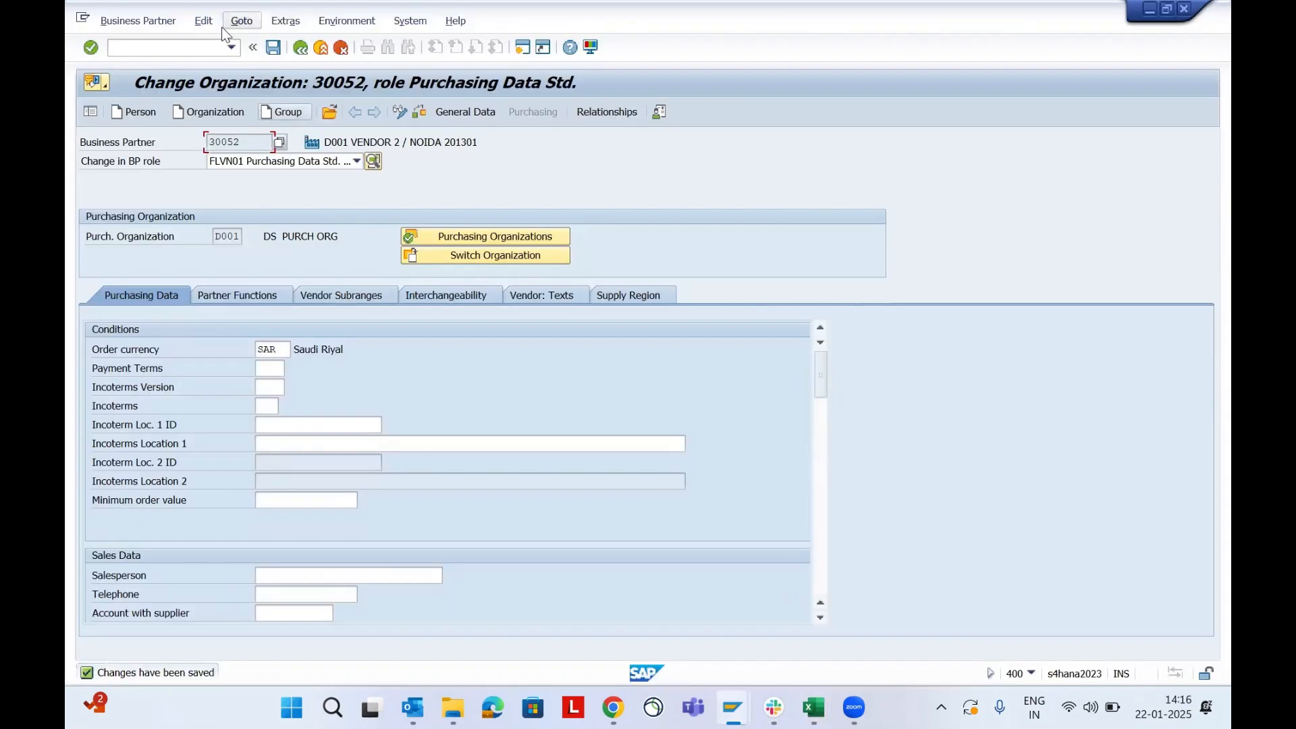
Select the business partner number again and open the general table display with transaction /NSE16N.
click(183, 54)
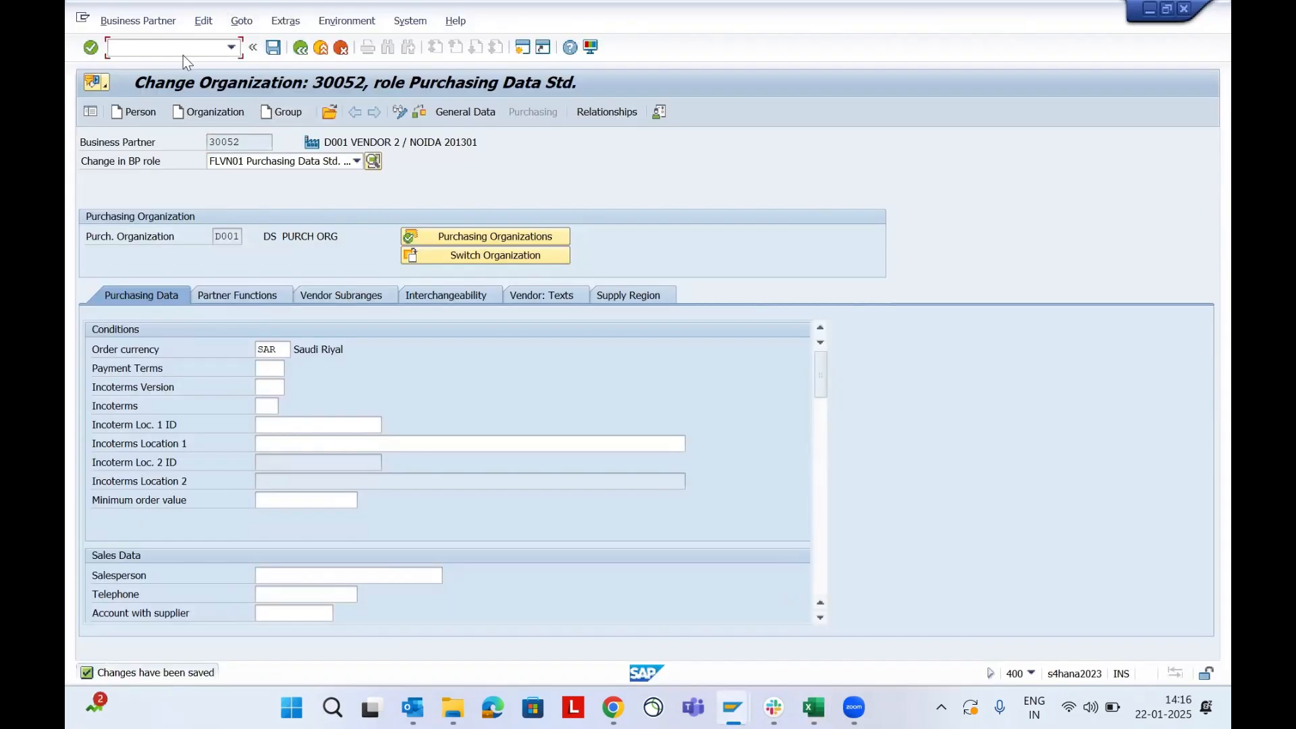
click(247, 142)
drag(247, 142, 150, 156)
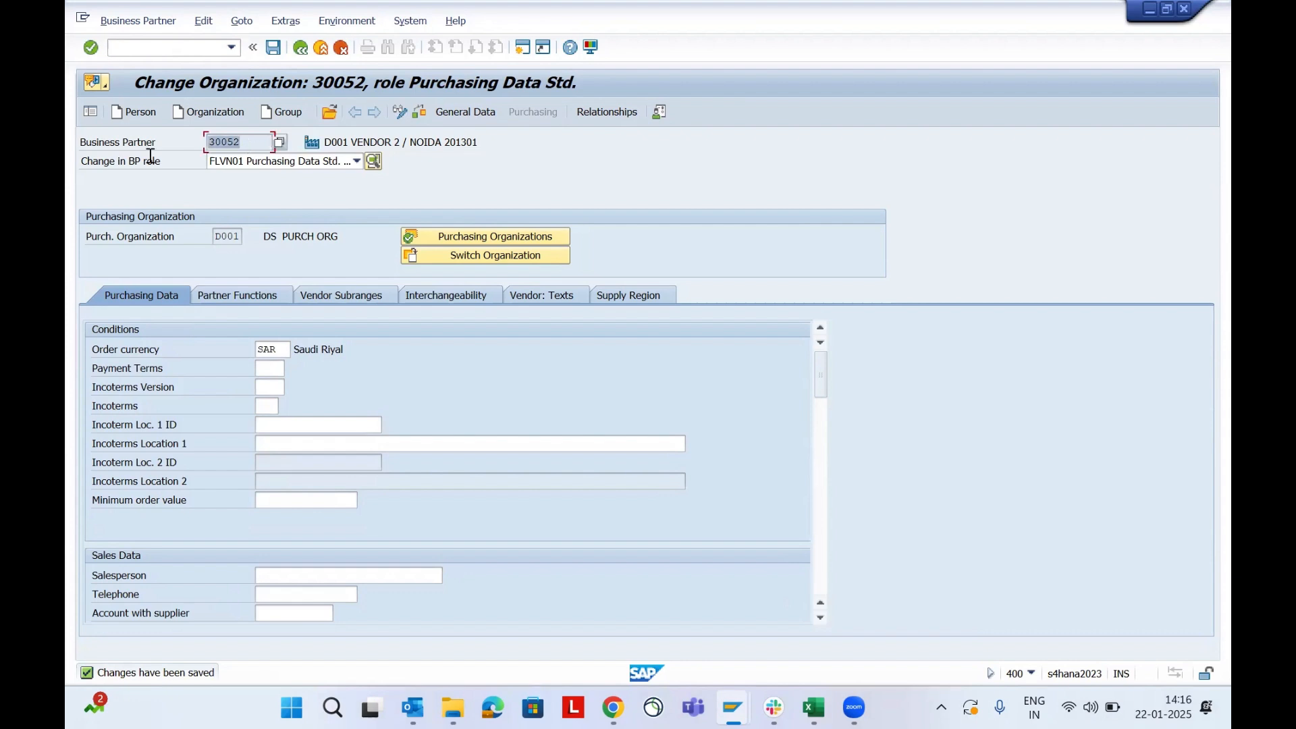
click(142, 47)
text(/N)
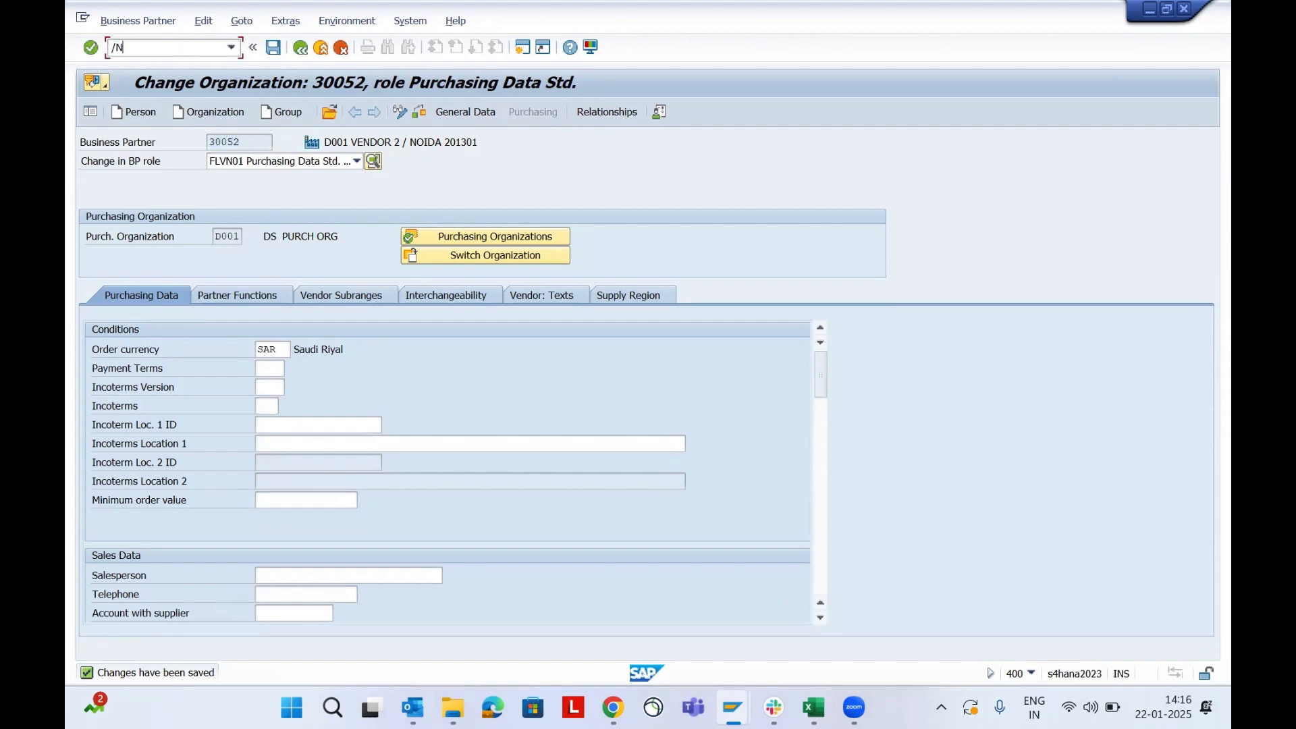
text(SE16N)
key(Return)
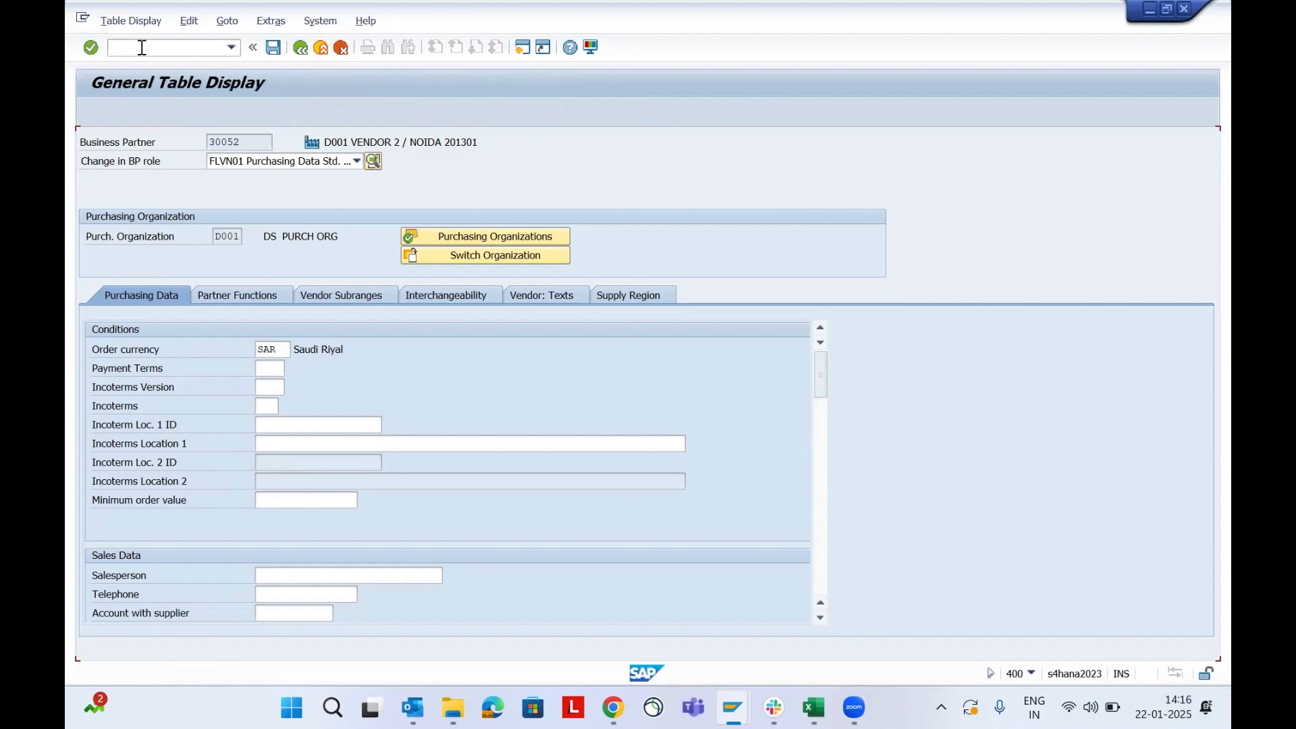
Load table LFA1 in the general table display and check its description.
text(LFA)
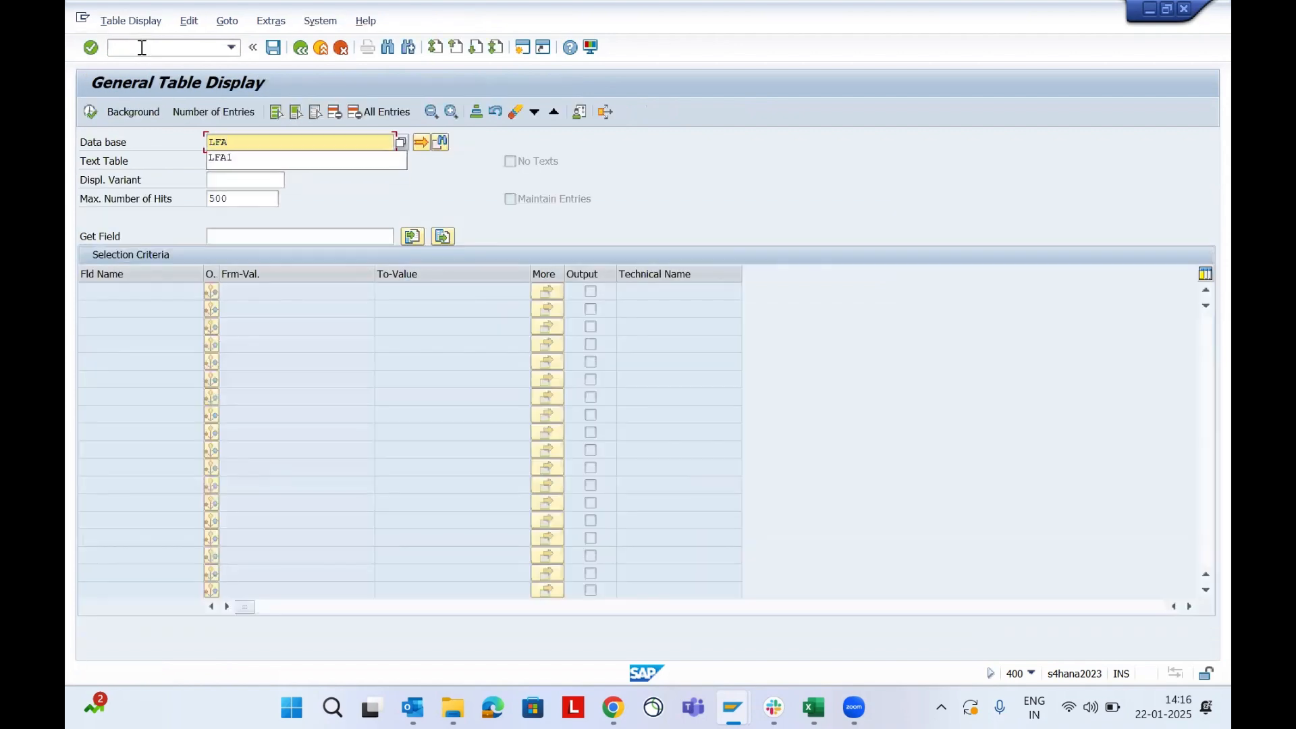
key(Down)
key(Return)
key(Return)
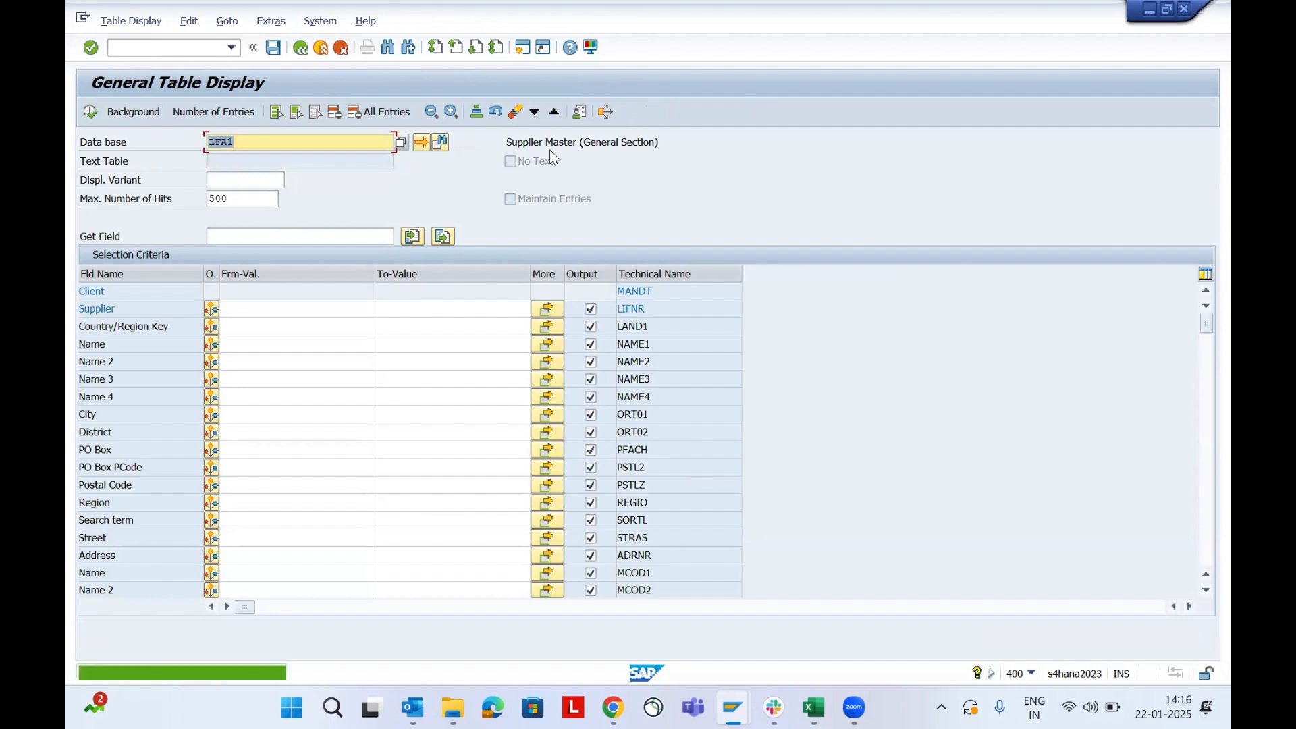
drag(596, 142, 672, 145)
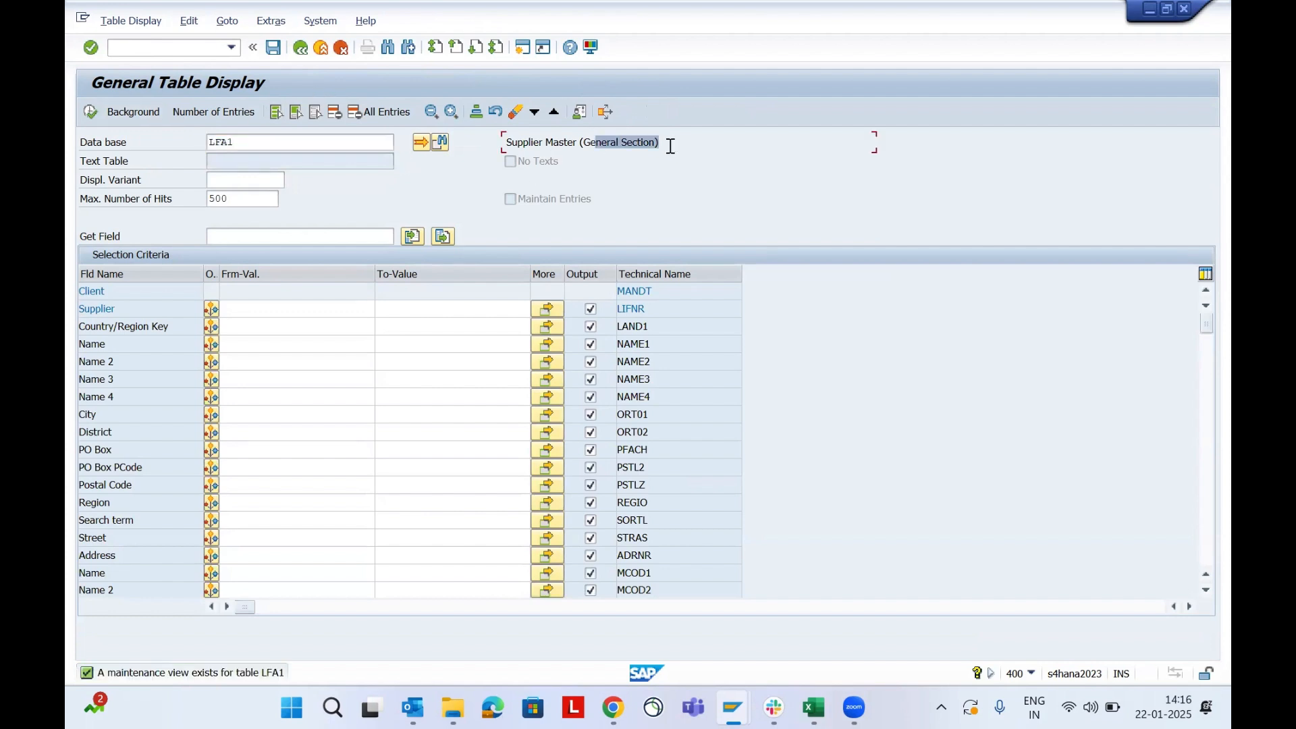
Filter LFA1 by the new vendor's supplier number and display the matching entry.
click(267, 312)
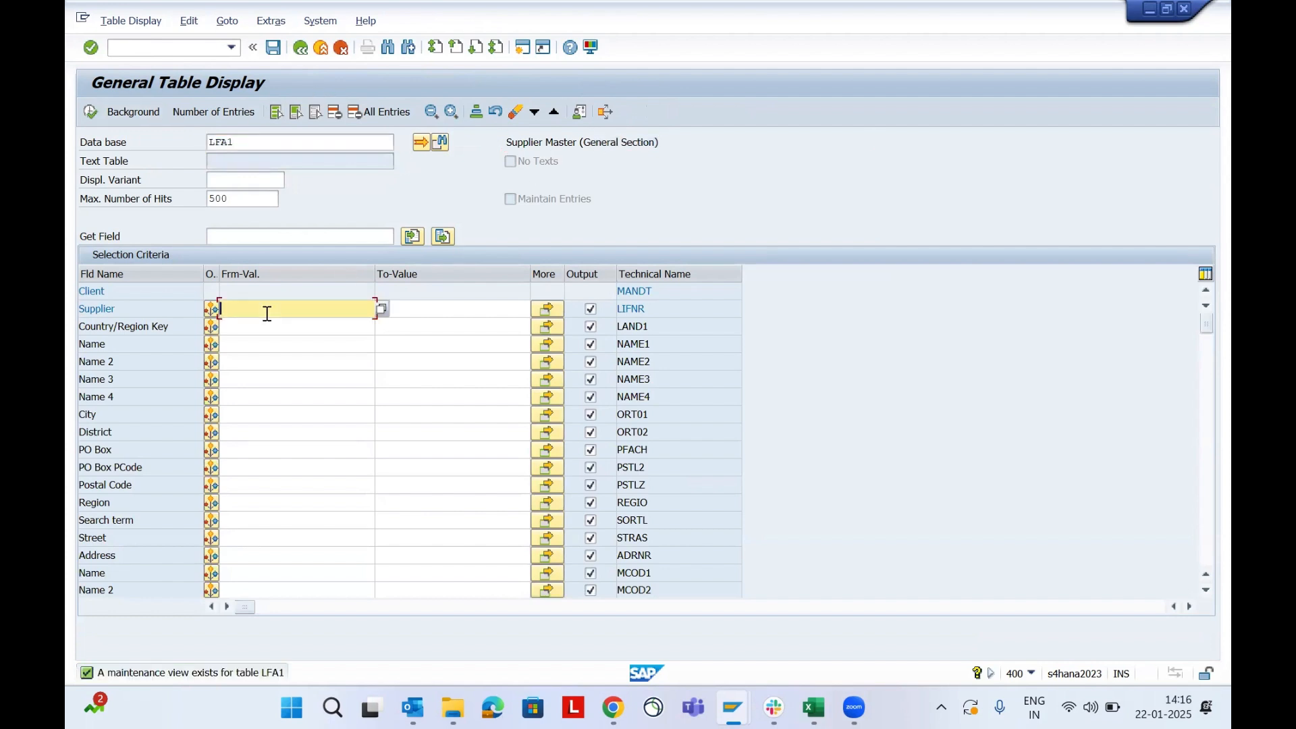
text(30052)
key(F8)
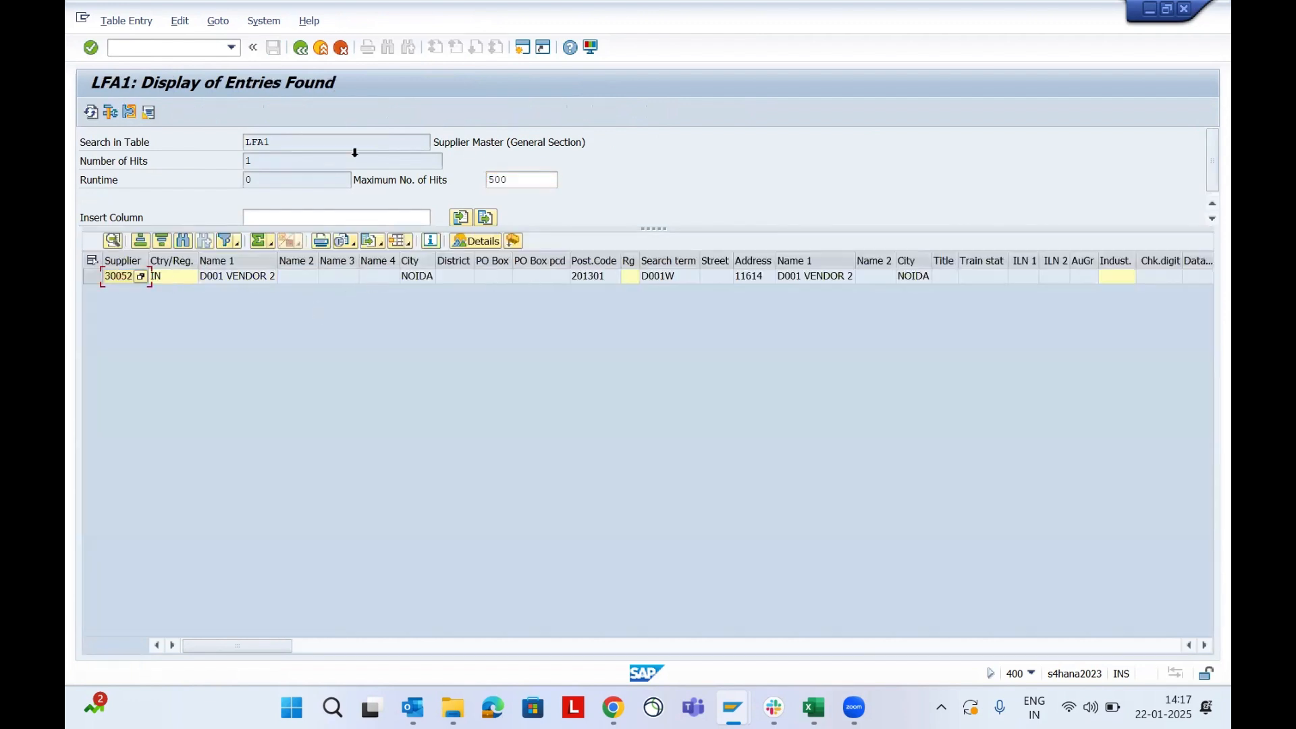
Return to the table selection and change the table from LFA1 to LFB1.
click(300, 49)
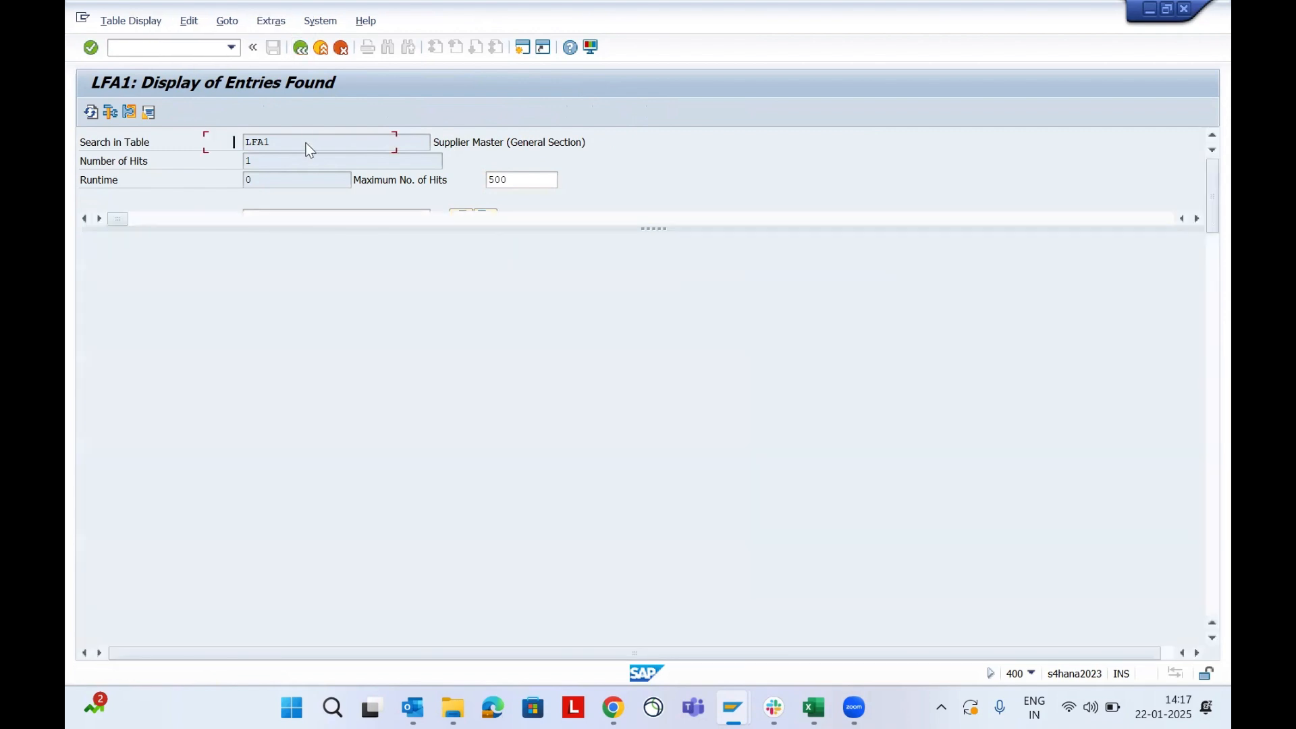
key(shift+Left)
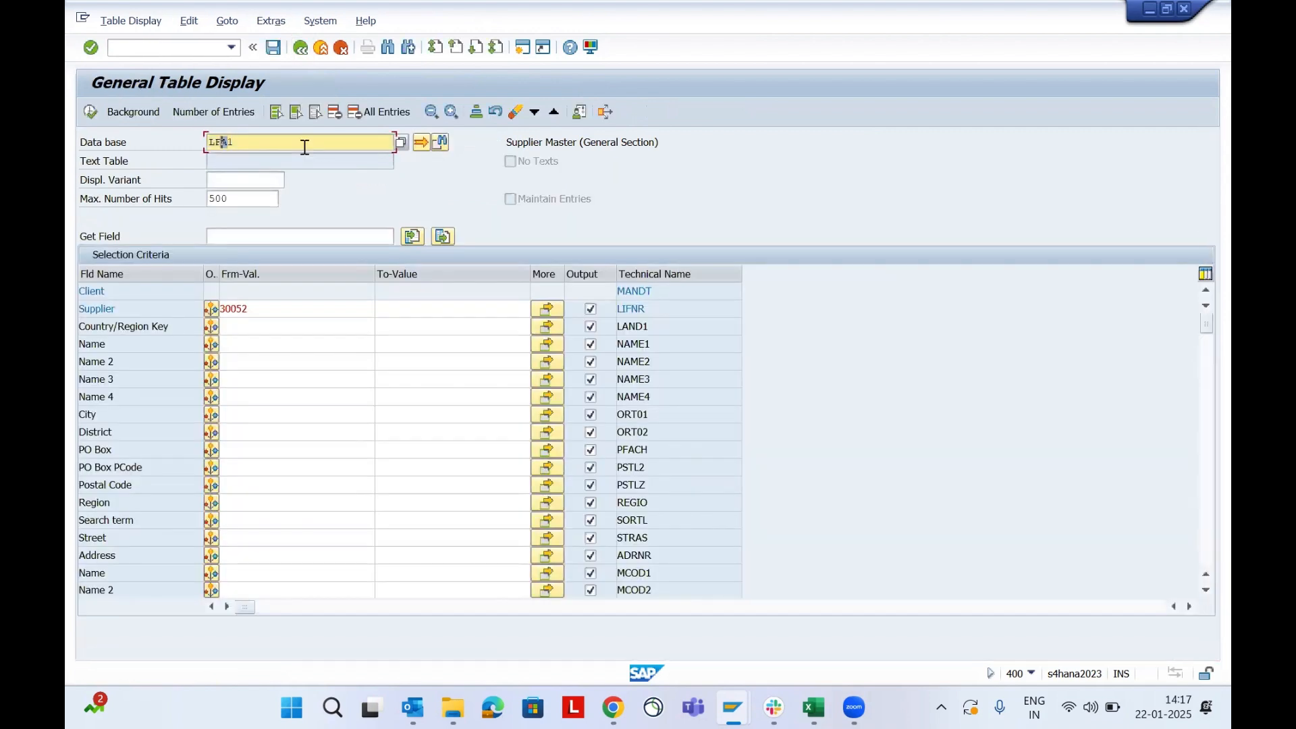
text(B)
key(Return)
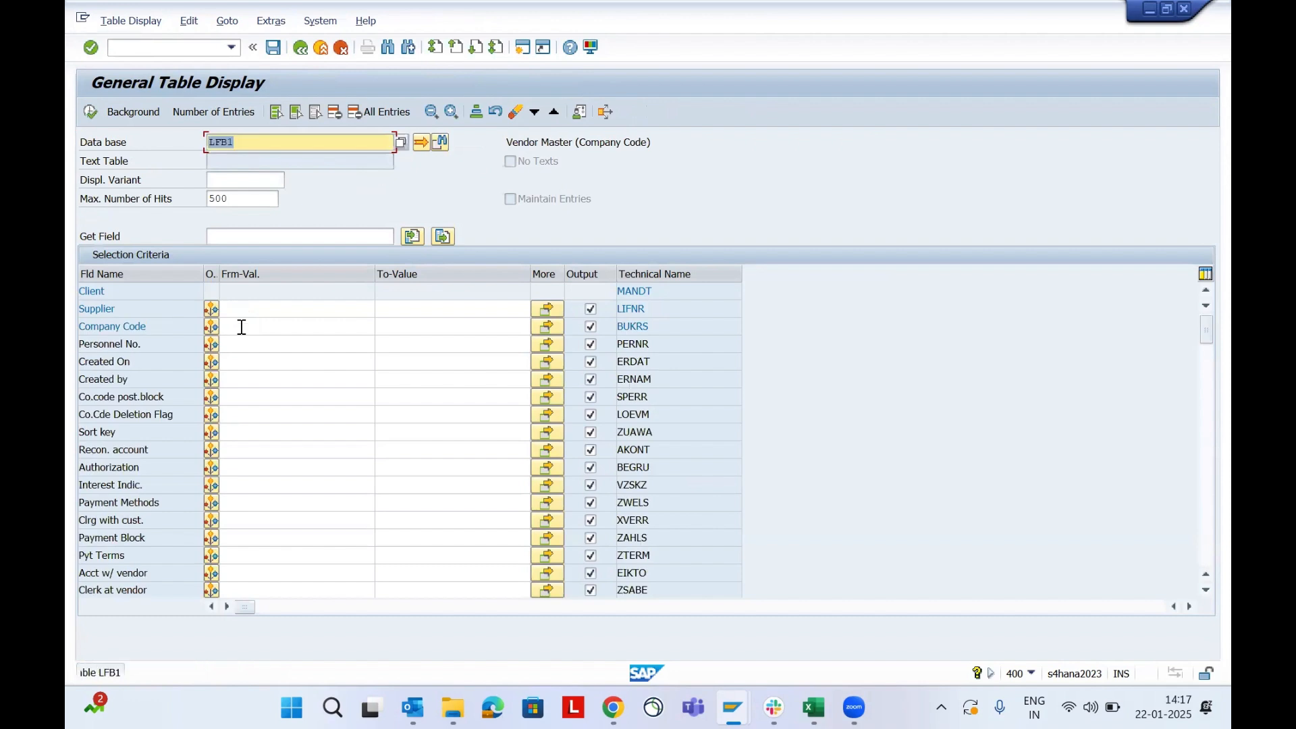
Display the LFB1 entry for the new vendor's supplier number and company code D001, and check its reconciliation account and account with vendor fields.
click(257, 308)
text(30052)
key(Down)
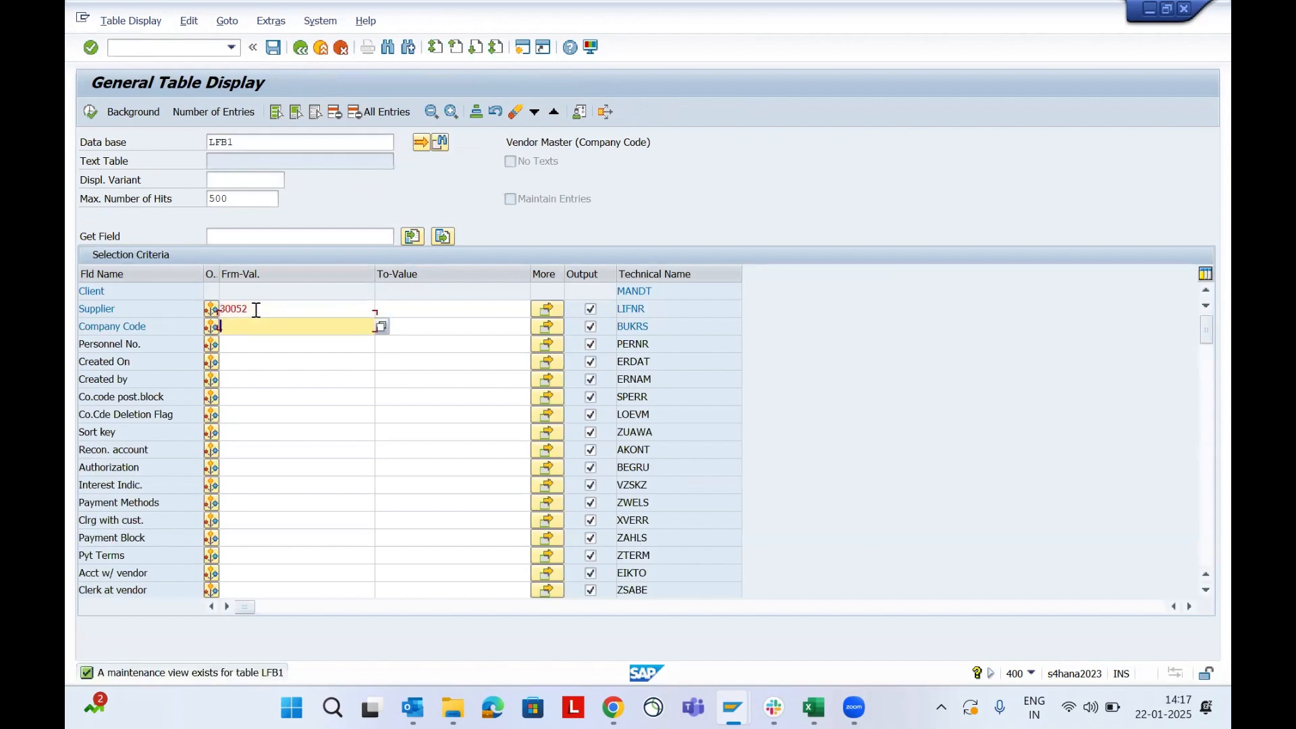
text(D00)
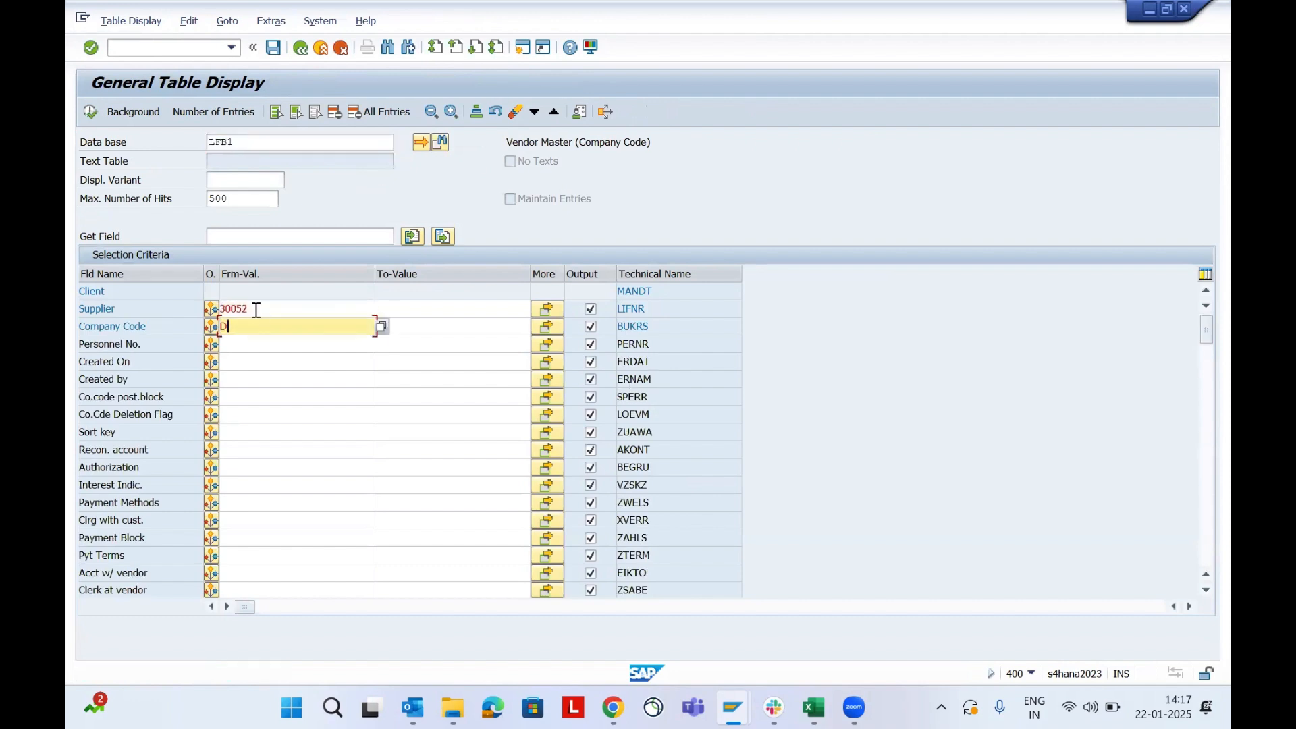
text(1)
key(F8)
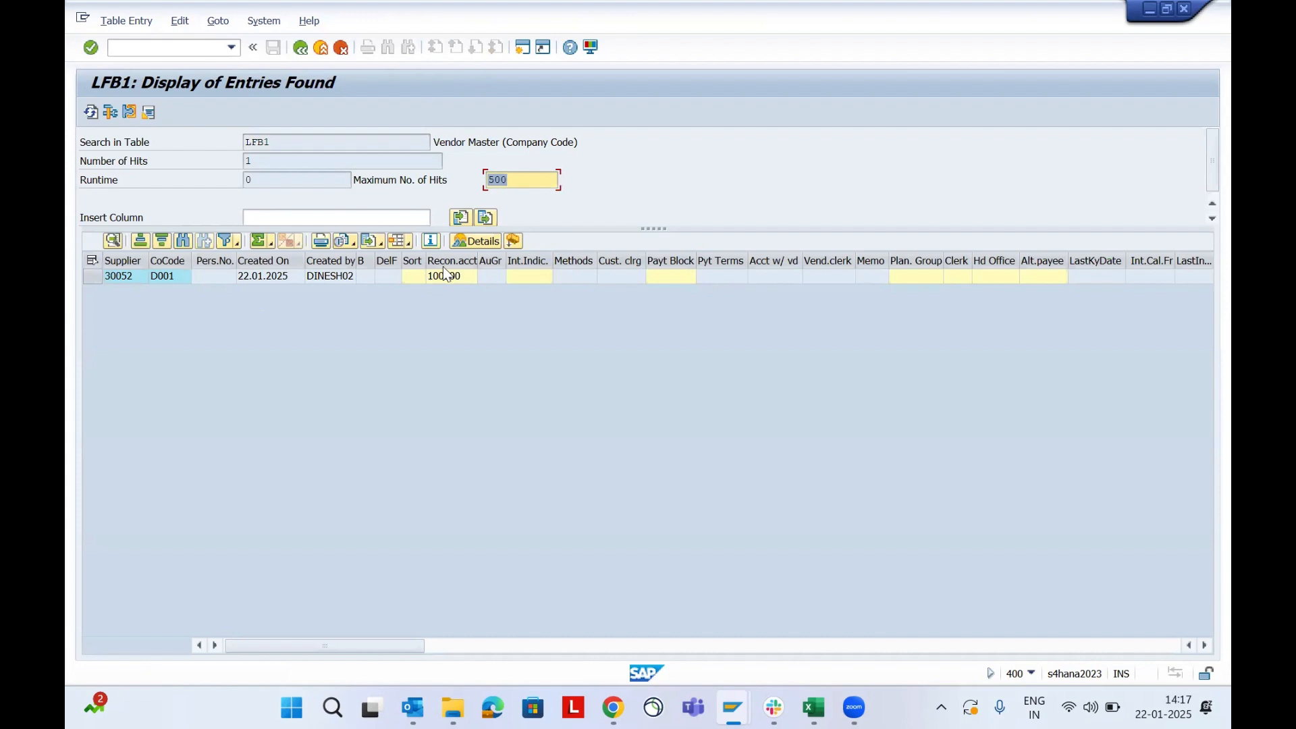
click(444, 275)
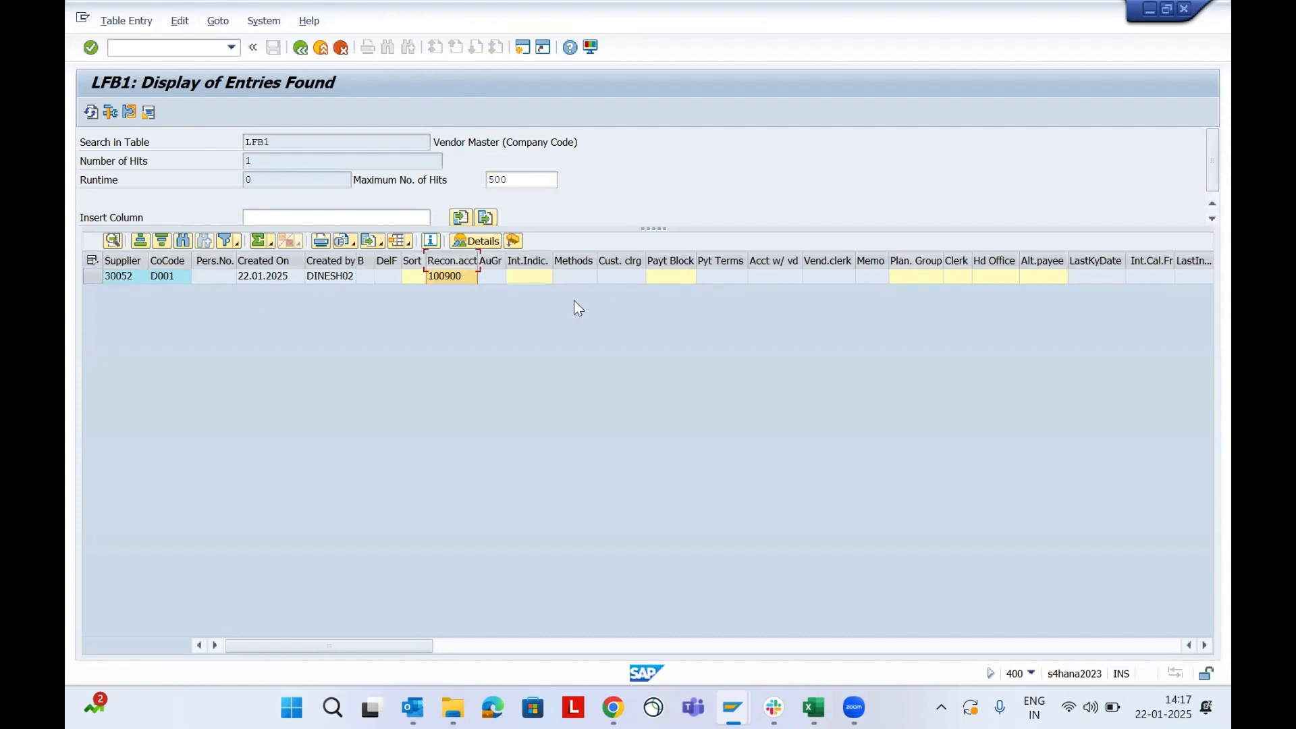
click(758, 278)
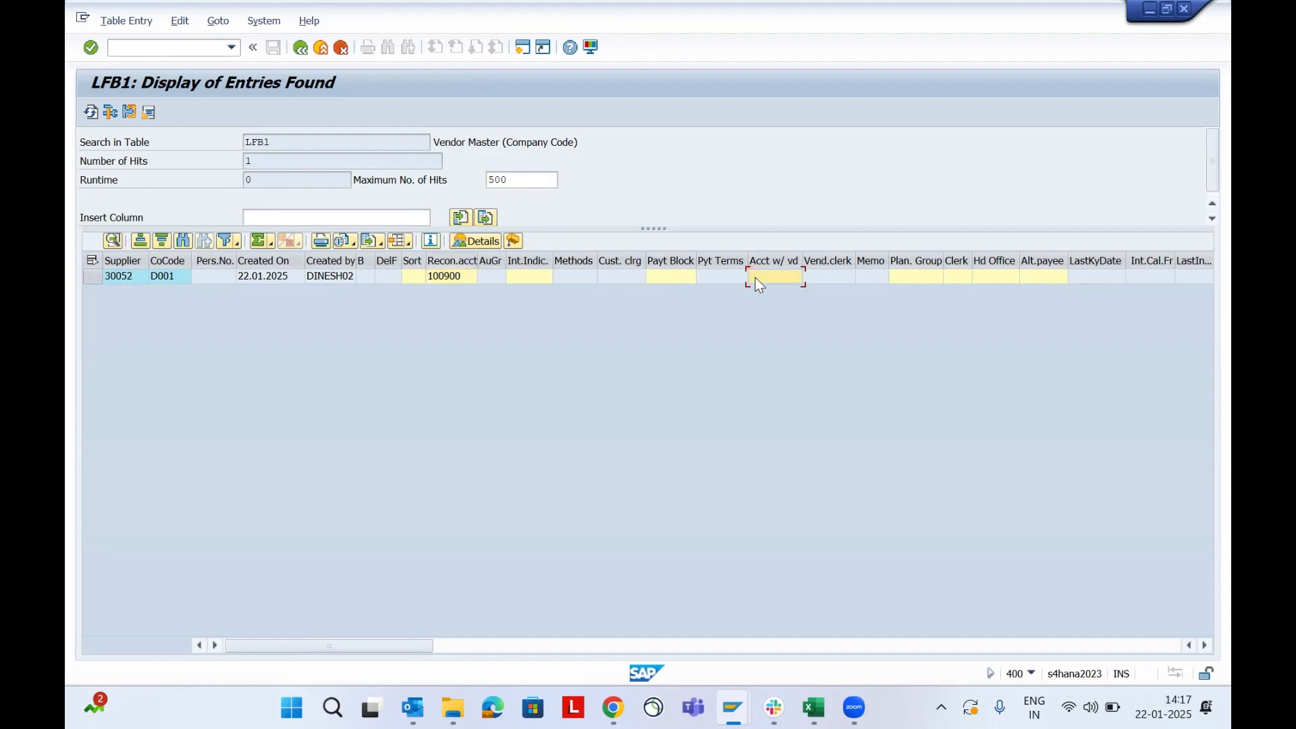
Exit the general table display back to SAP Easy Access and switch to the BP workbook in Excel.
click(301, 48)
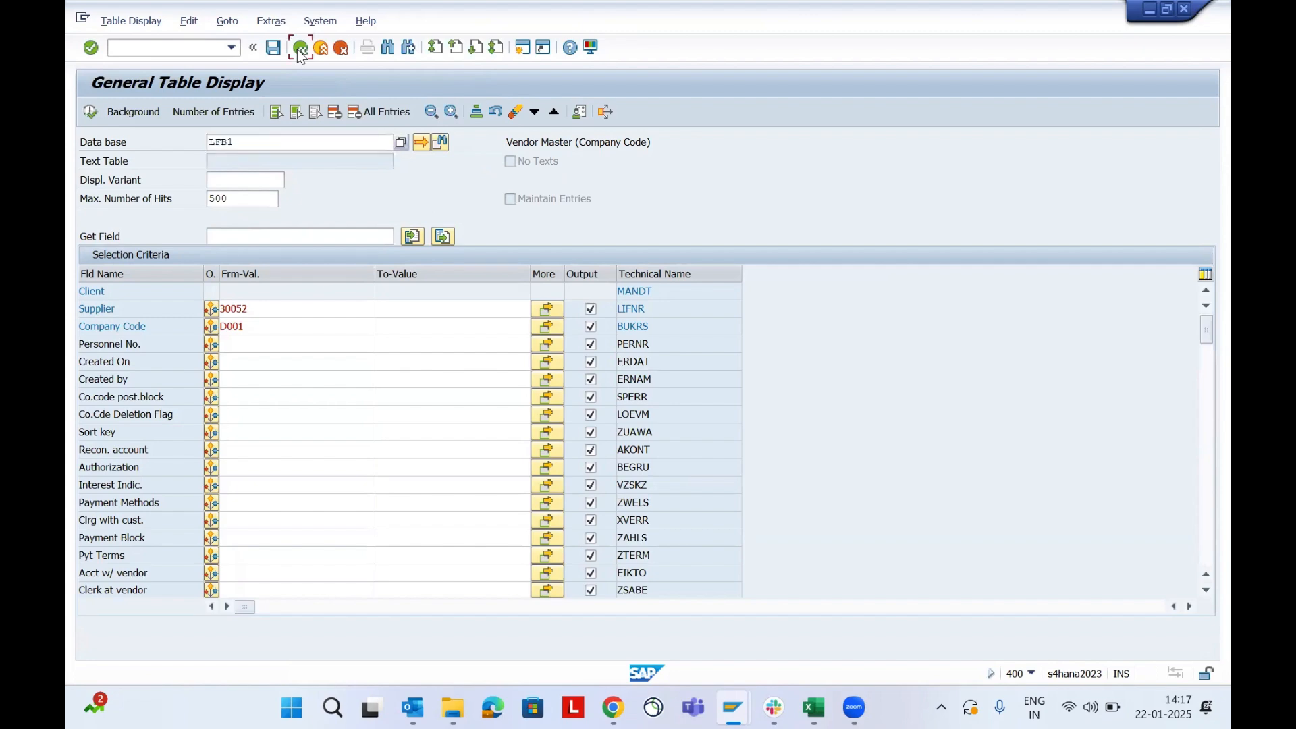
click(300, 49)
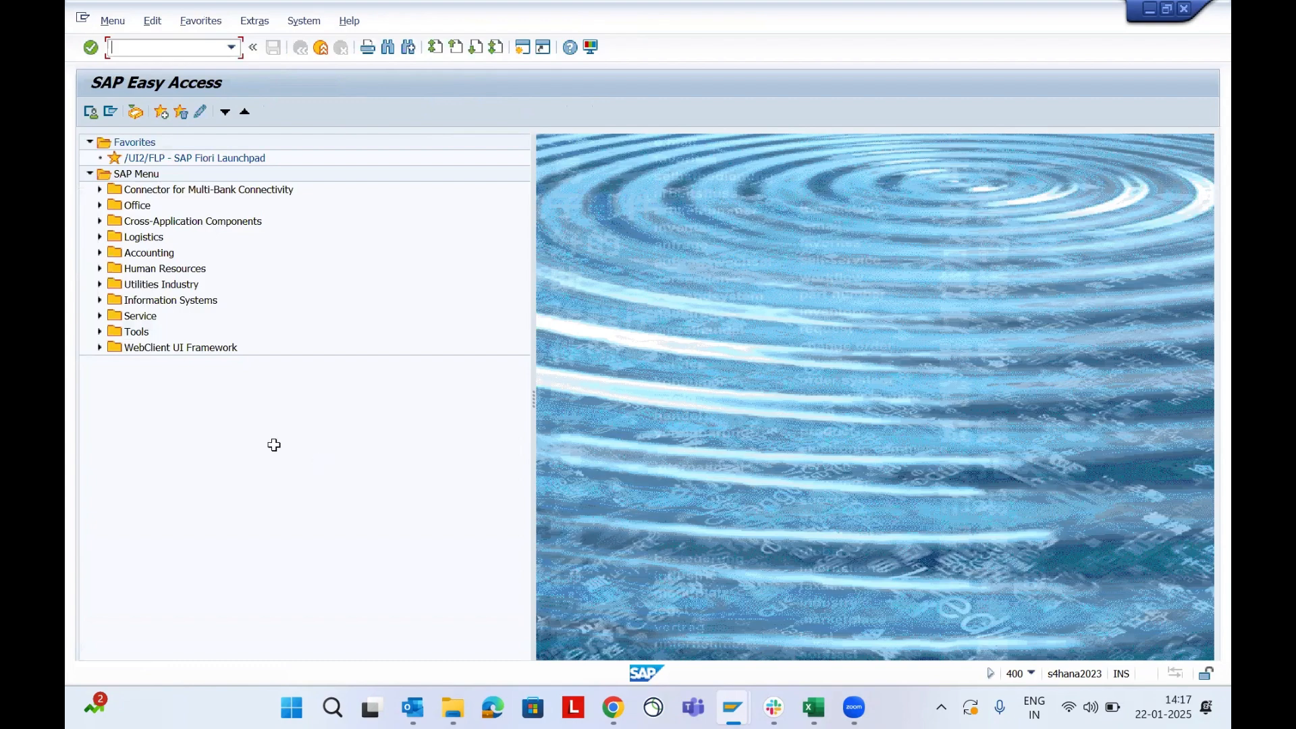
key(alt+Tab)
scroll(270, 445, up, 1)
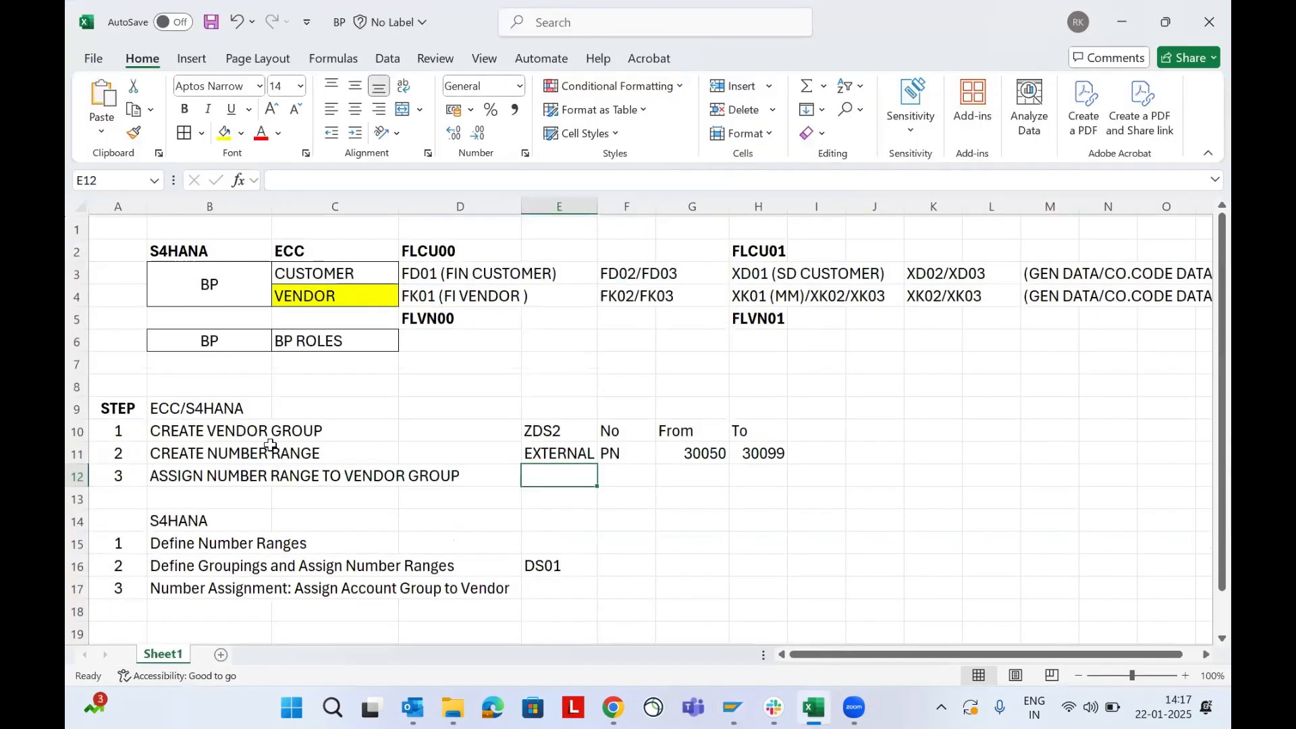